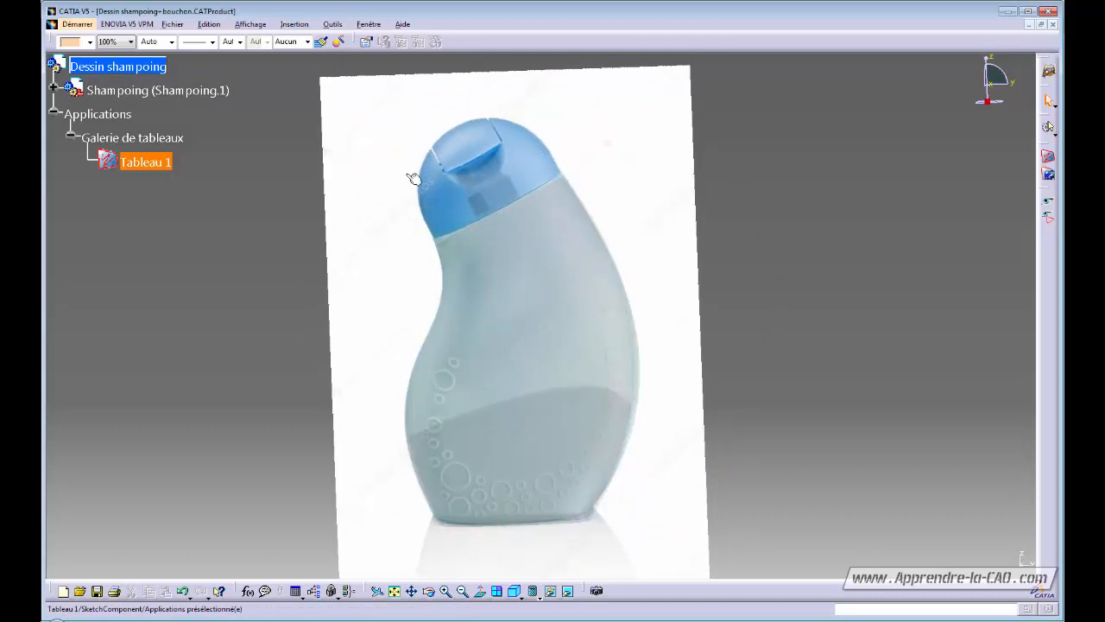
Step: Switch to the Shampoing+bouchon.CATPart document to work on the bottle model
middle_drag(518, 284, 552, 276)
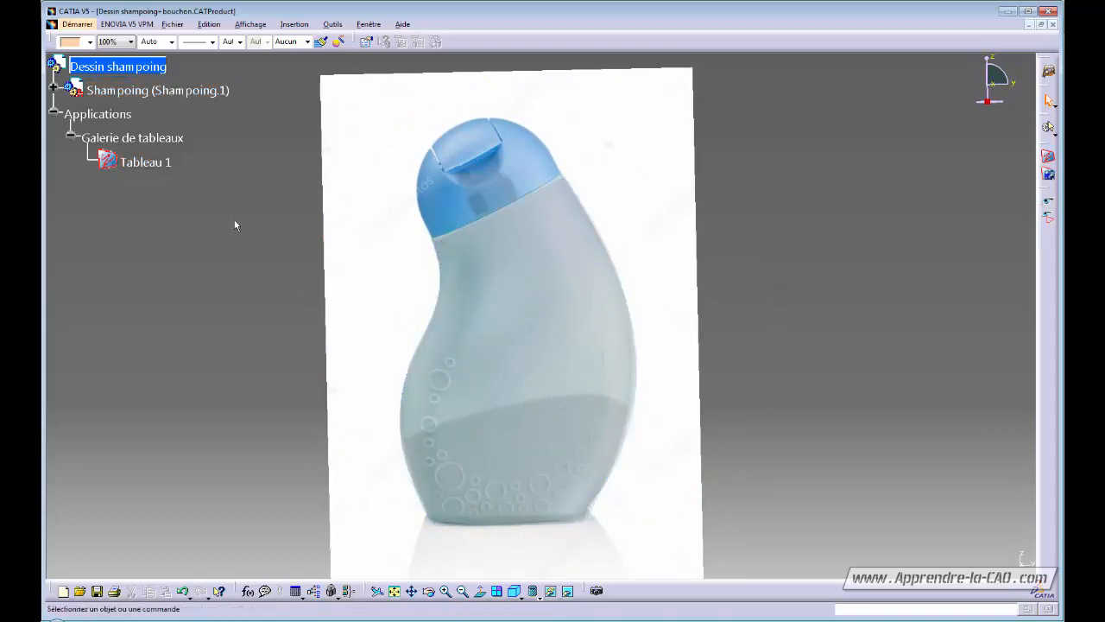
click(367, 24)
click(290, 103)
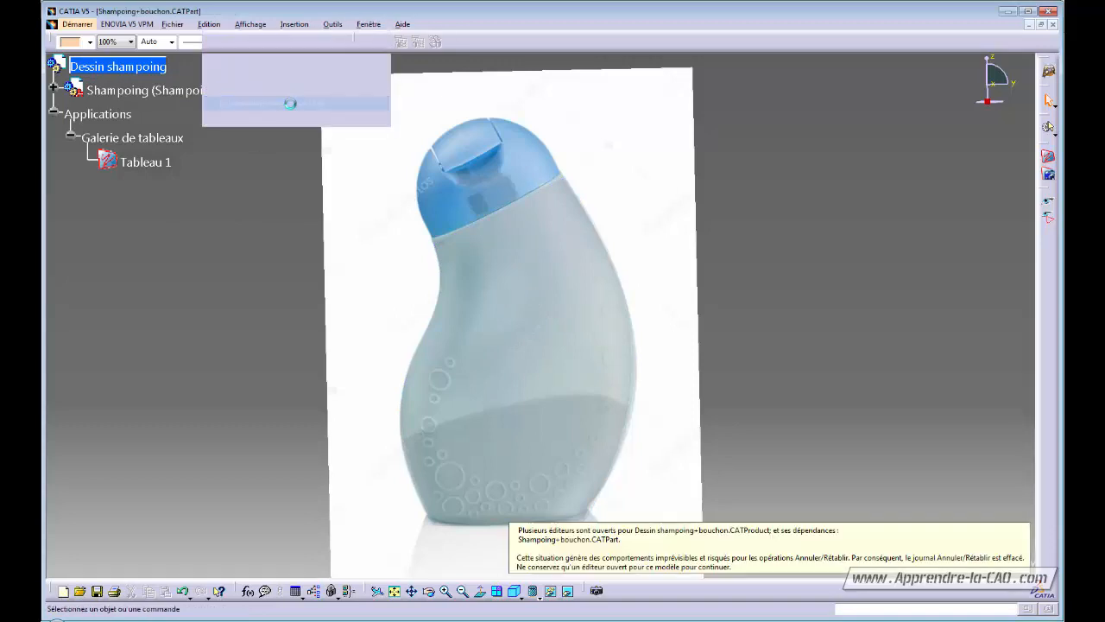
Step: Insert a geometrical set named Bouchon under the Shampoing part
middle_drag(714, 368, 720, 302)
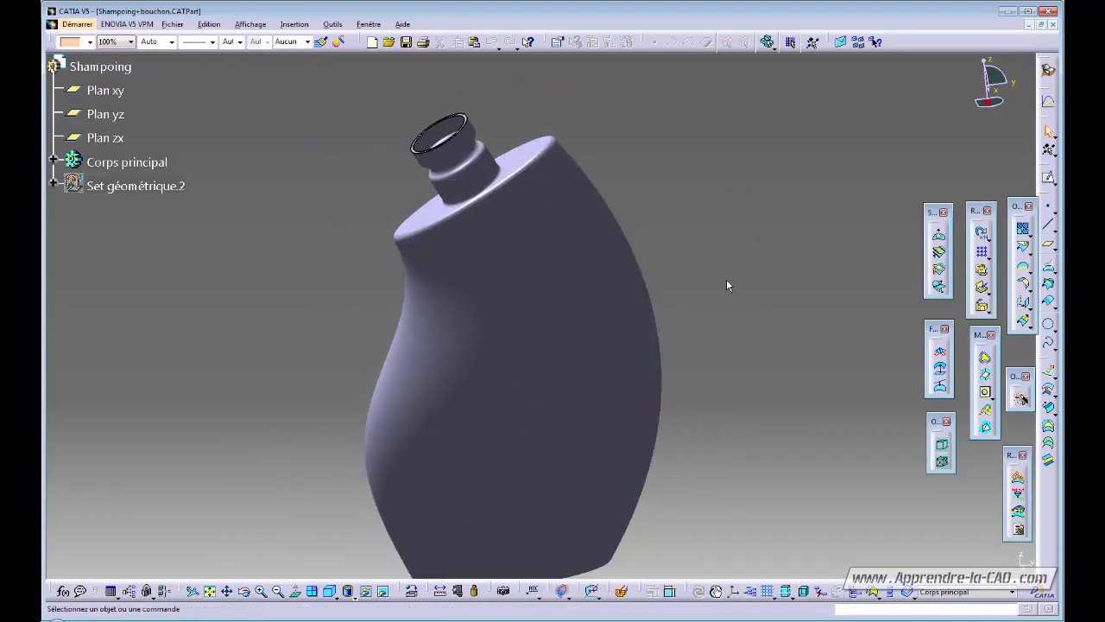
middle_drag(708, 271, 775, 321)
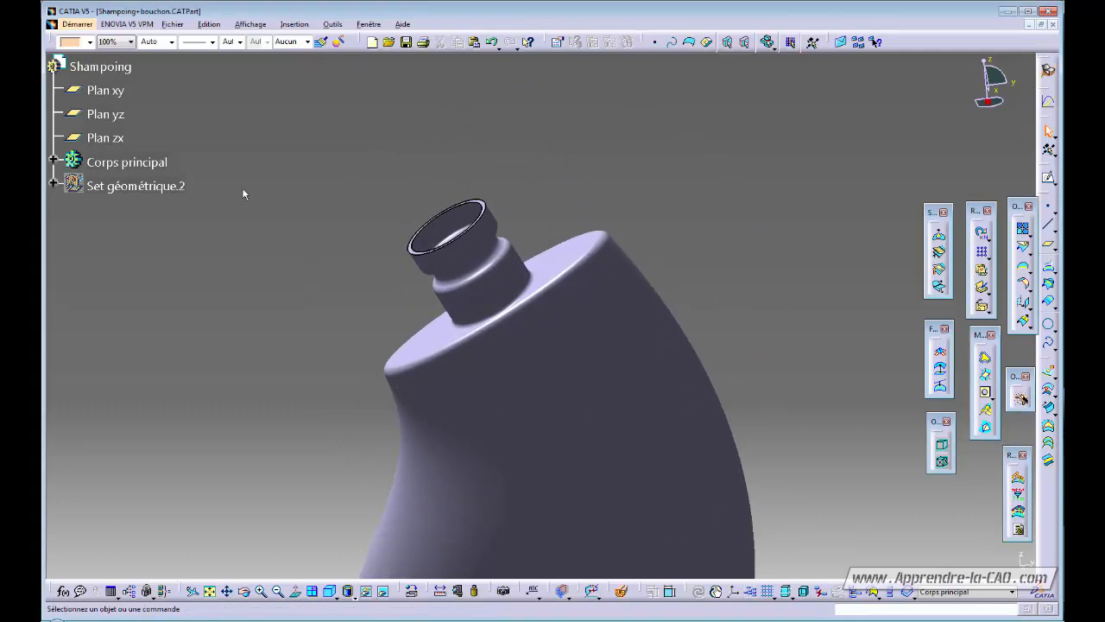
click(293, 24)
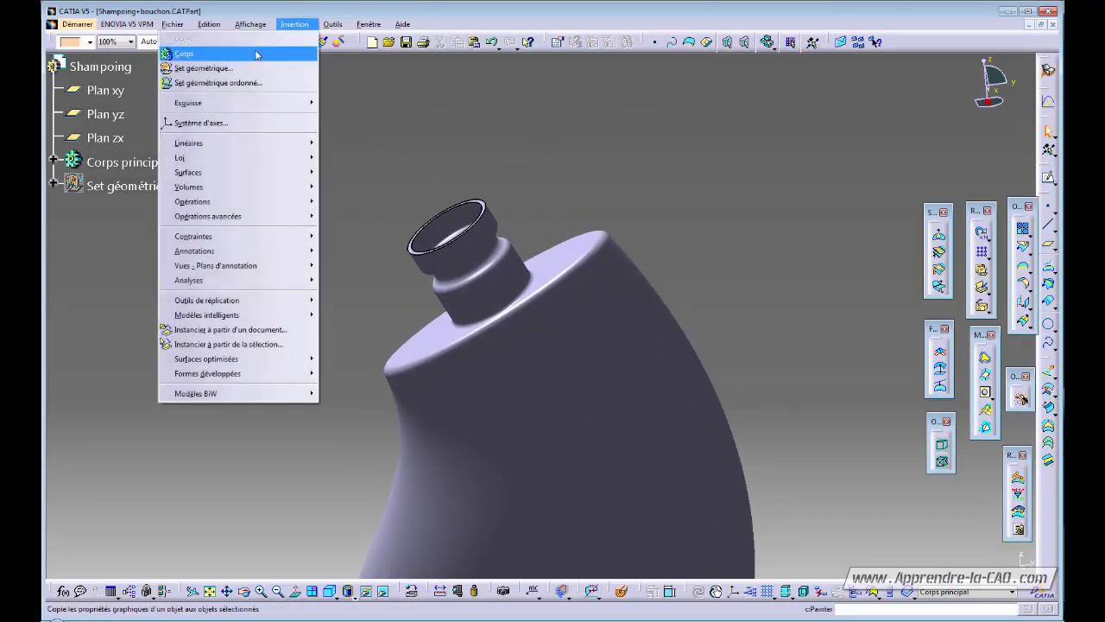
click(198, 67)
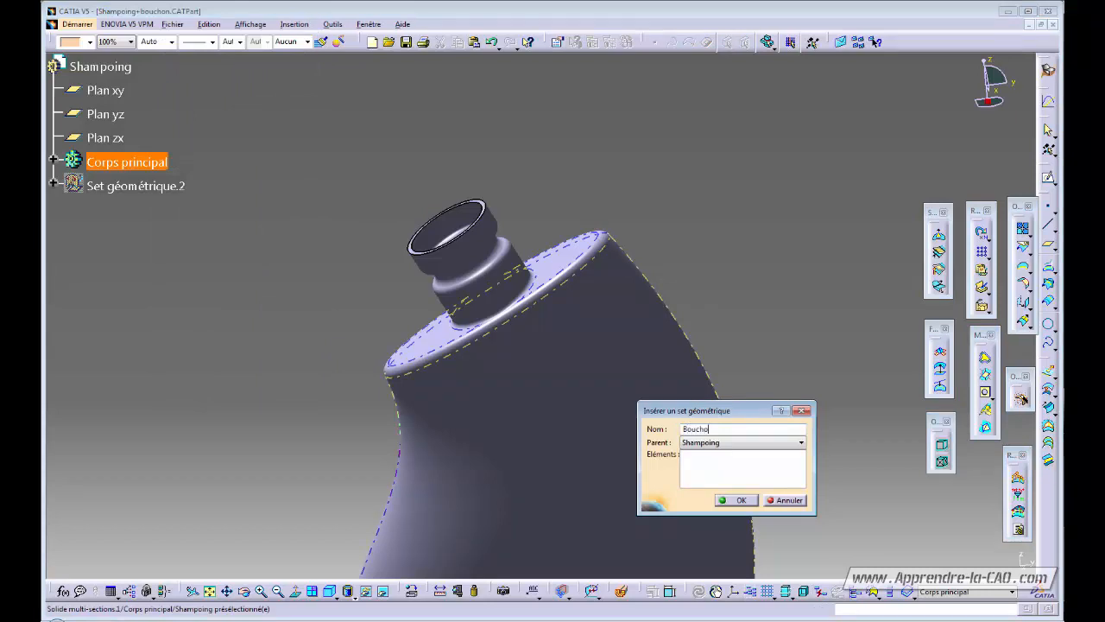
key(Return)
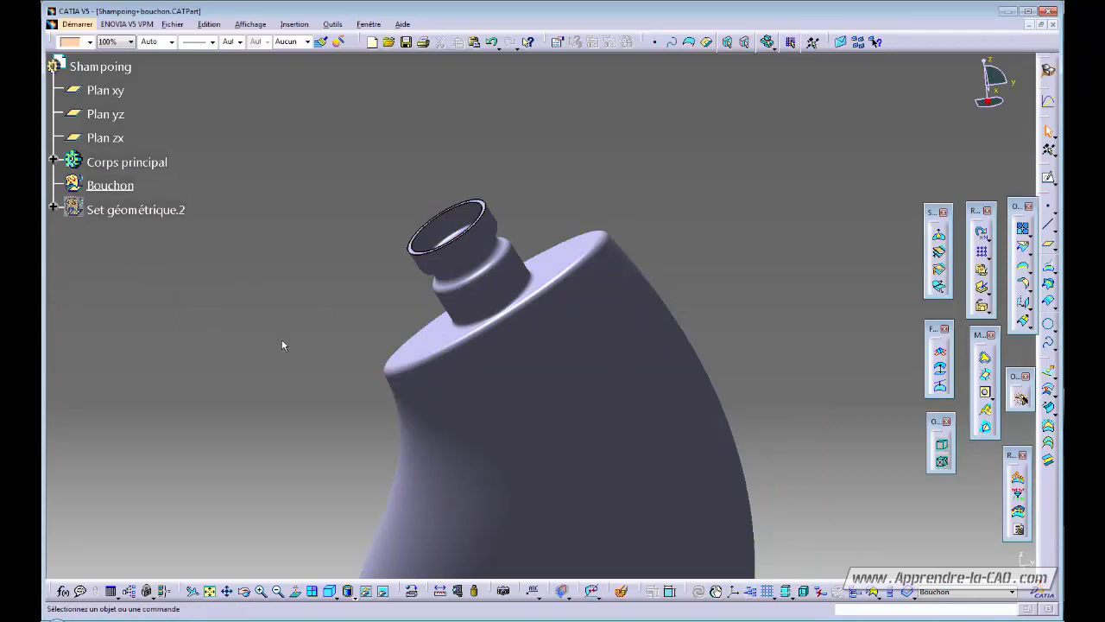
Step: Create an axis through the bottle neck from its cylindrical face
middle_drag(284, 340, 319, 300)
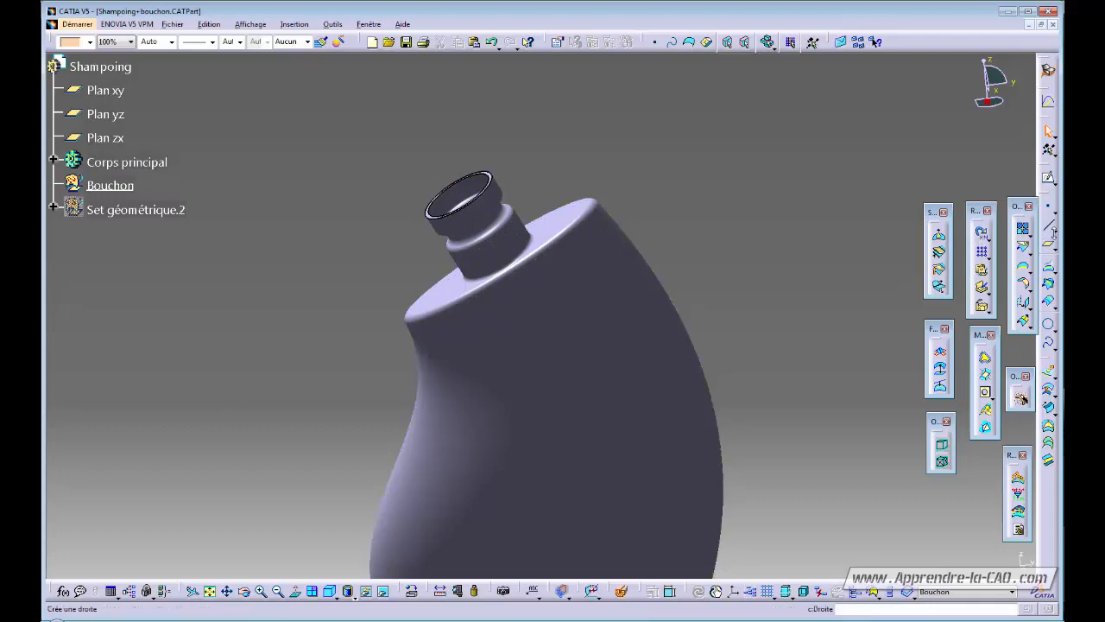
click(1054, 230)
click(1034, 244)
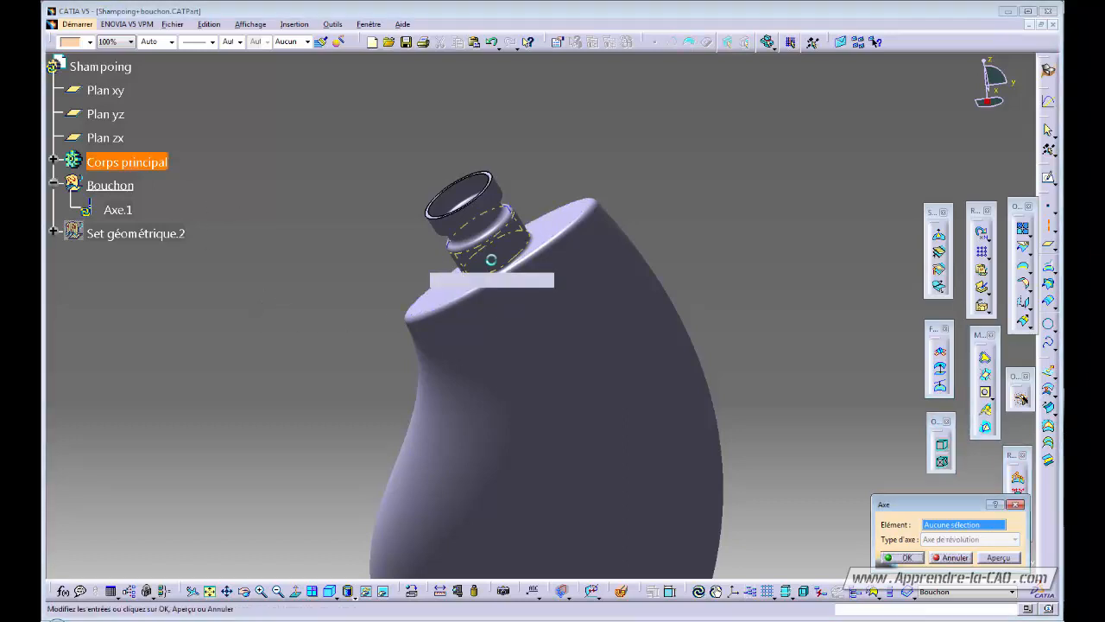
click(501, 262)
click(898, 558)
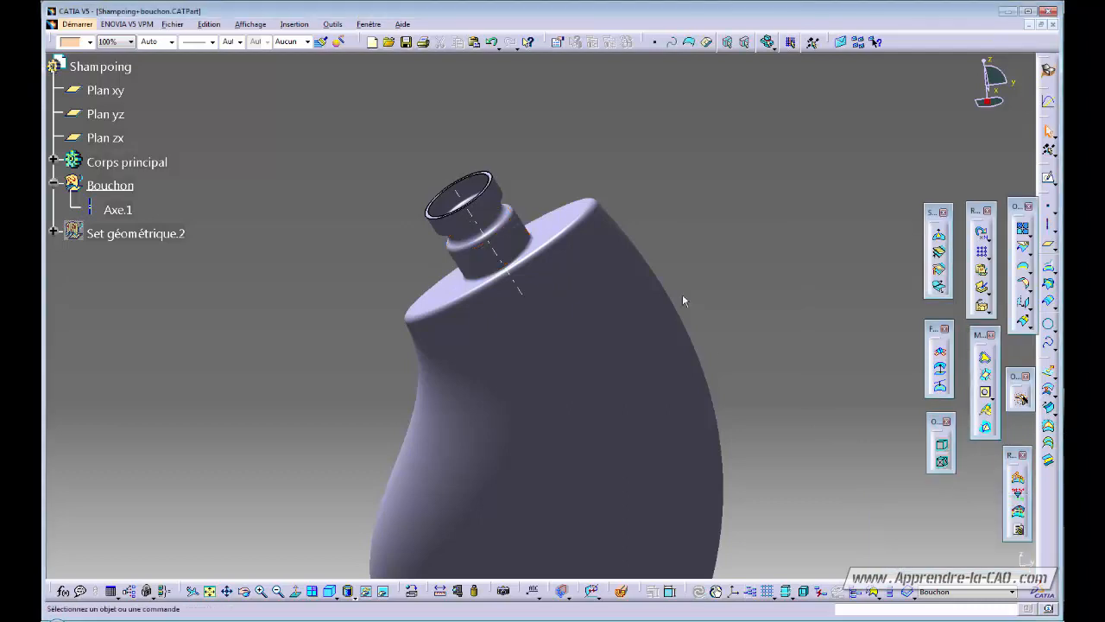
middle_drag(682, 298, 622, 316)
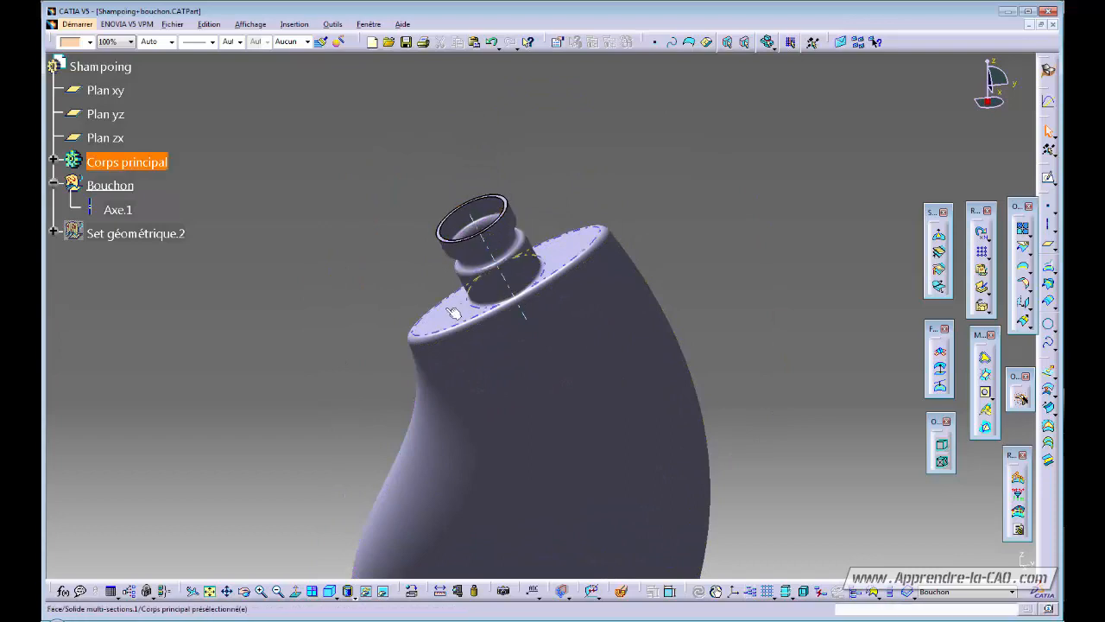
click(562, 247)
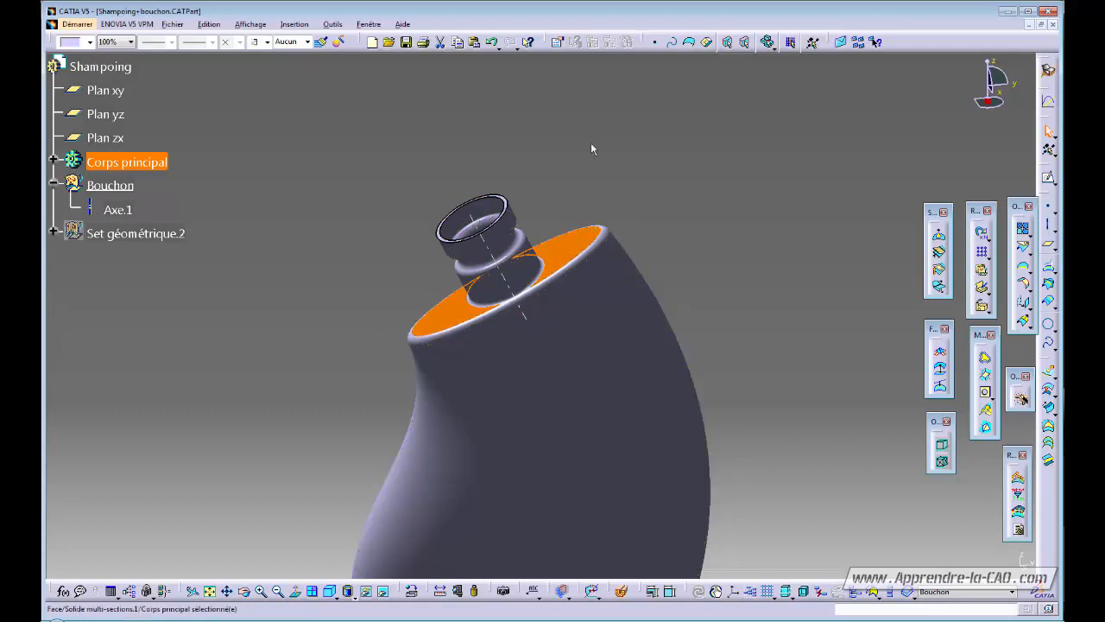
middle_drag(701, 296, 510, 192)
click(580, 240)
click(342, 164)
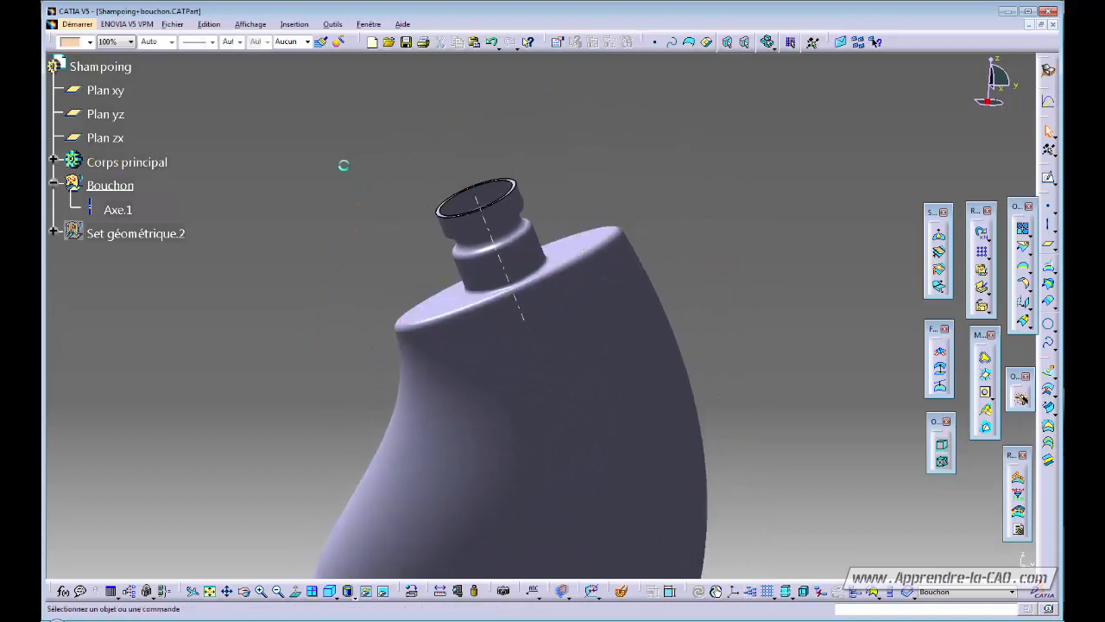
Step: Copy Plan.2 from Set géométrique.2 and paste it into Bouchon with the option En tant que résultat avec lien
click(53, 232)
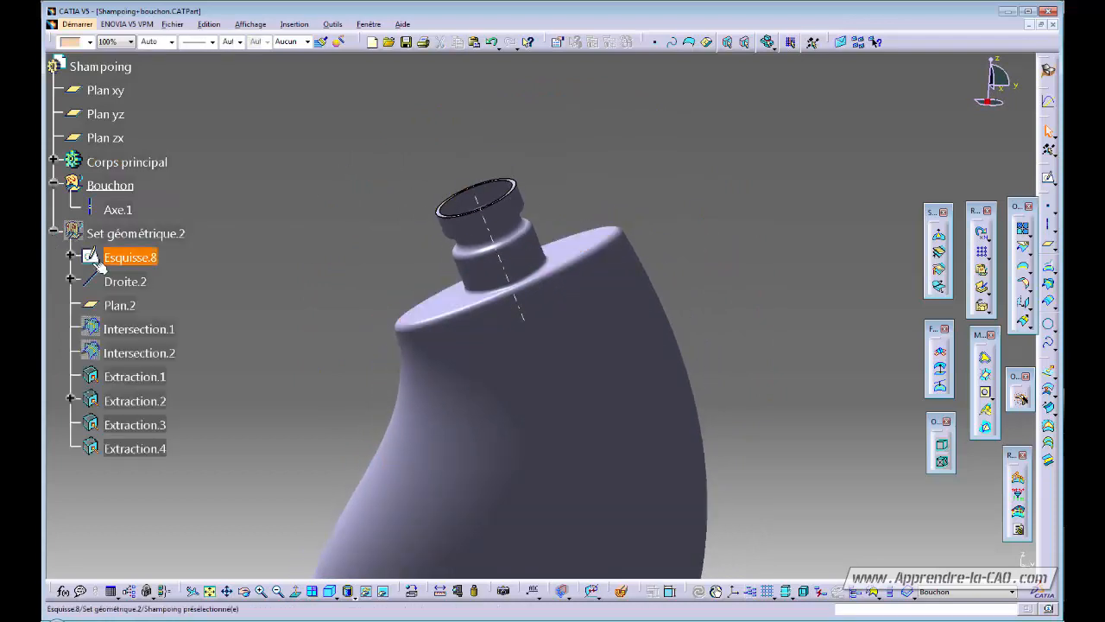
right_click(123, 305)
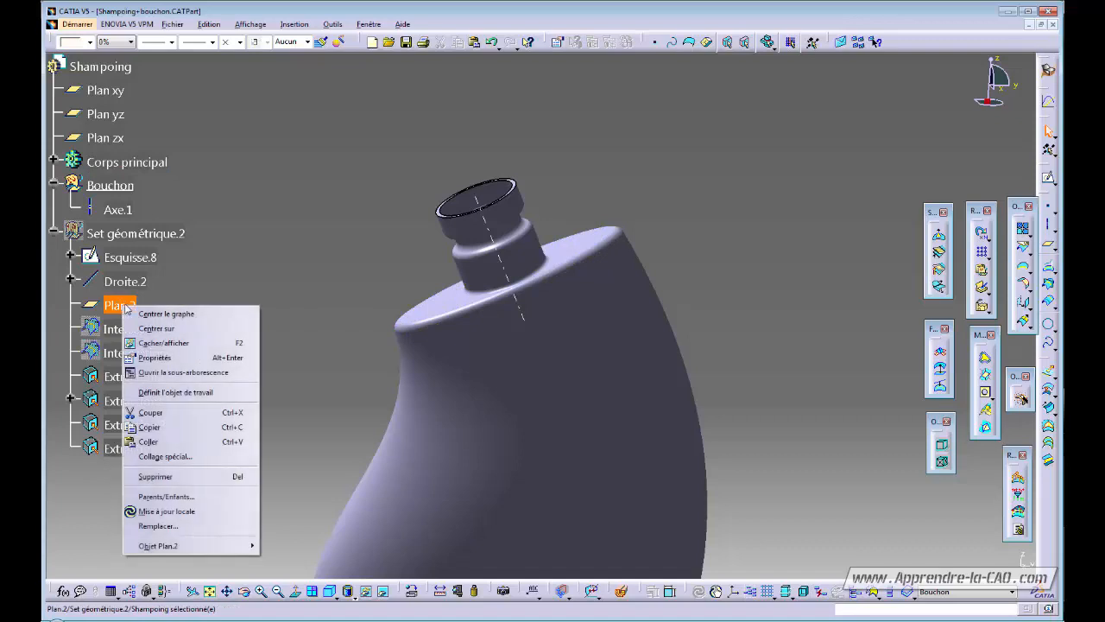
click(176, 442)
click(118, 184)
right_click(118, 185)
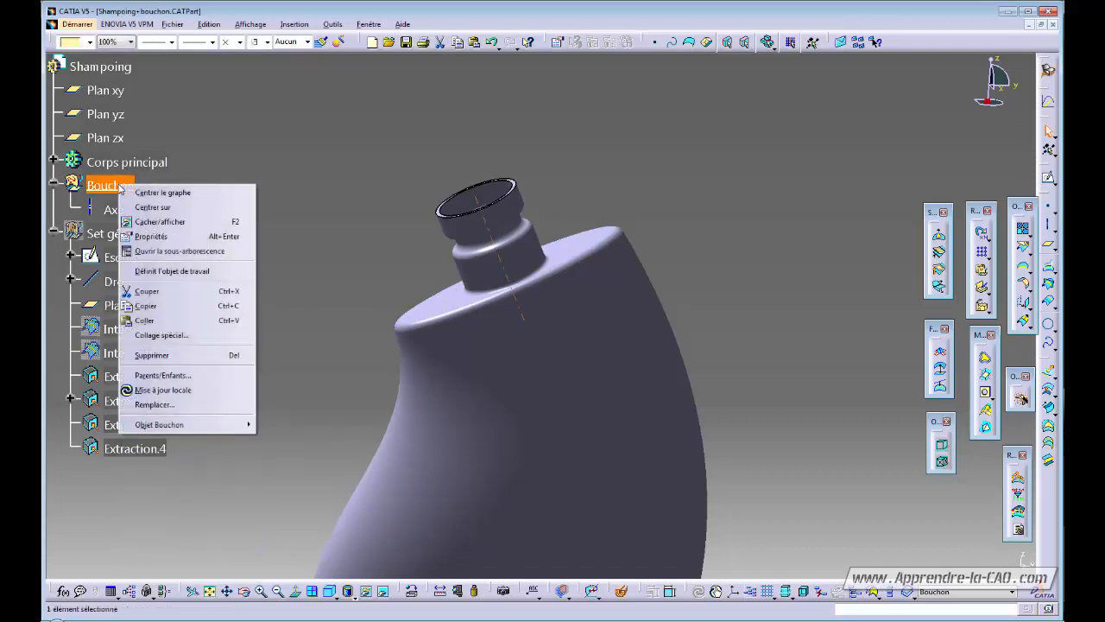
click(162, 335)
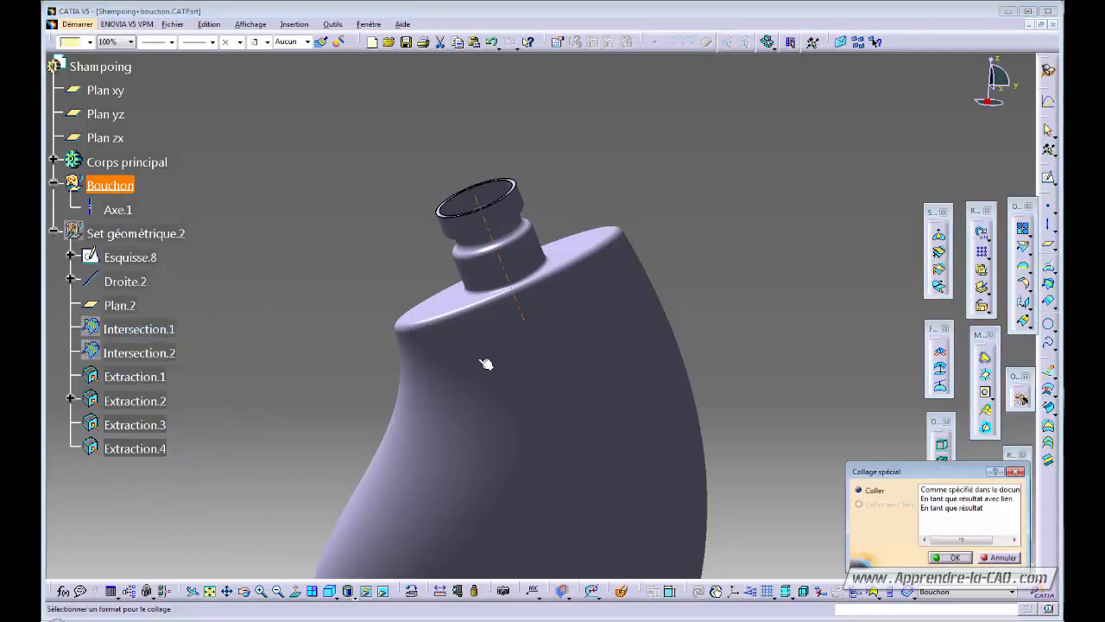
click(982, 499)
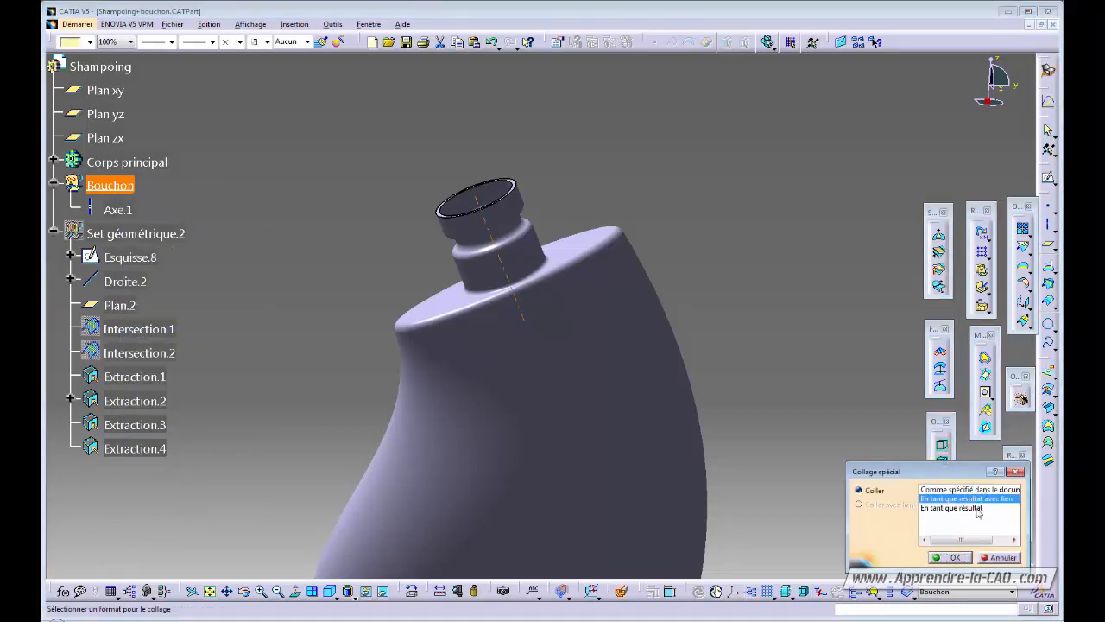
click(955, 557)
click(276, 326)
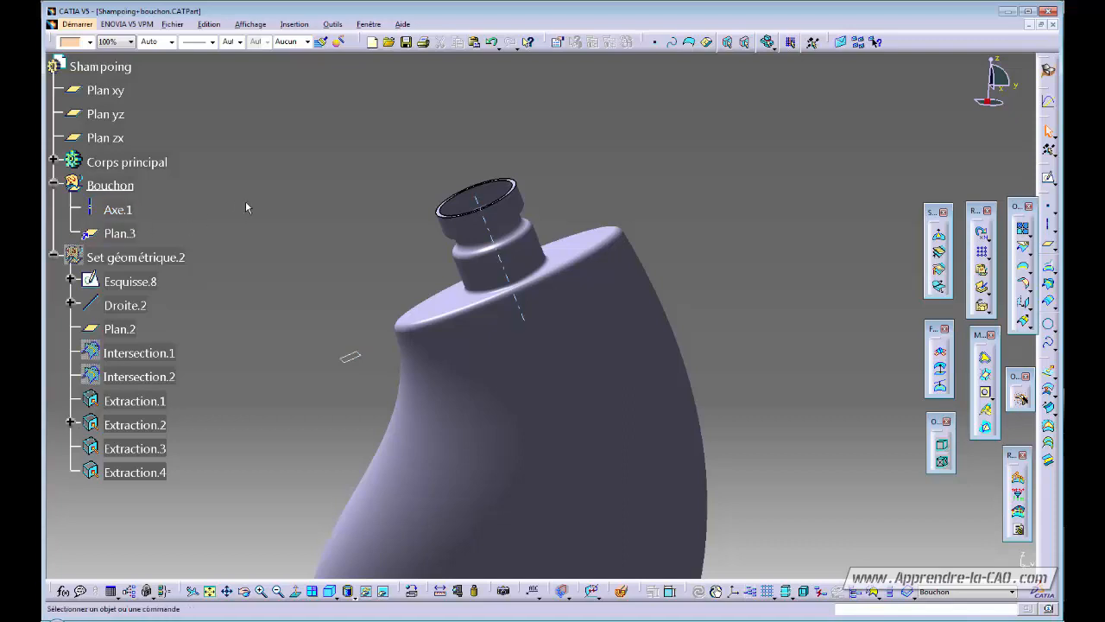
click(53, 256)
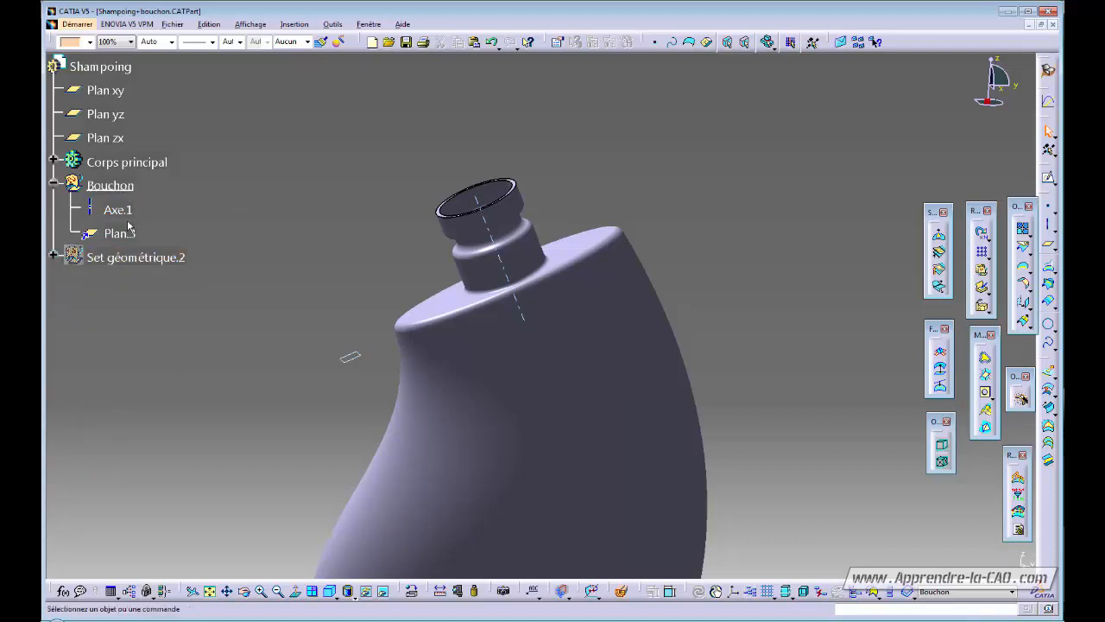
Step: Copy the neck profile sketch Esquisse.15 of Révolution.1 in Corps principal
middle_drag(321, 209, 330, 286)
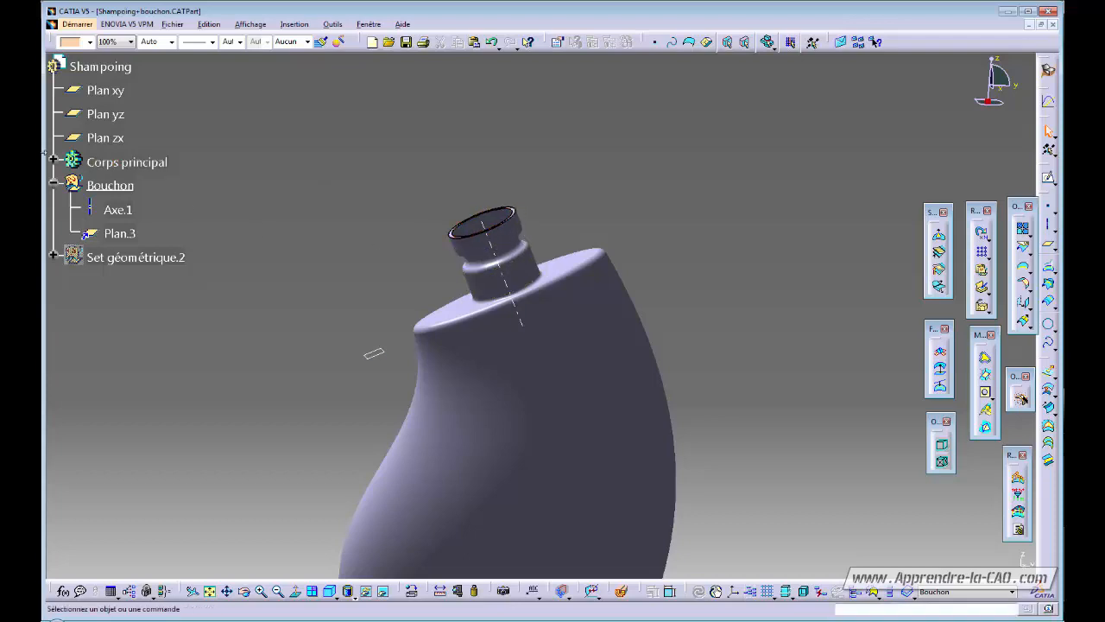
click(54, 162)
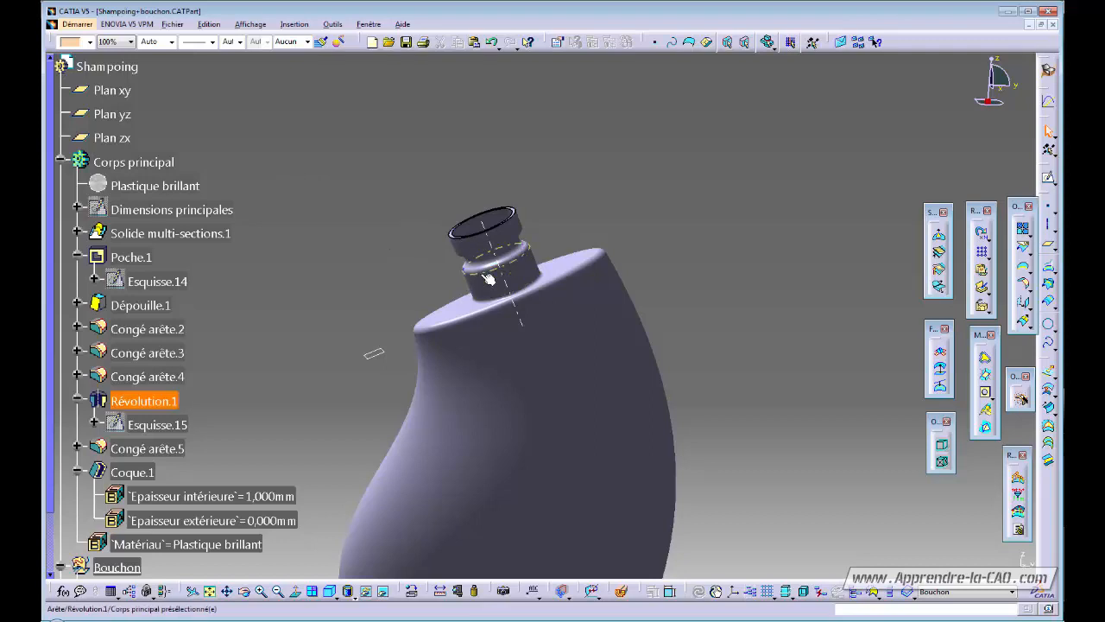
click(145, 423)
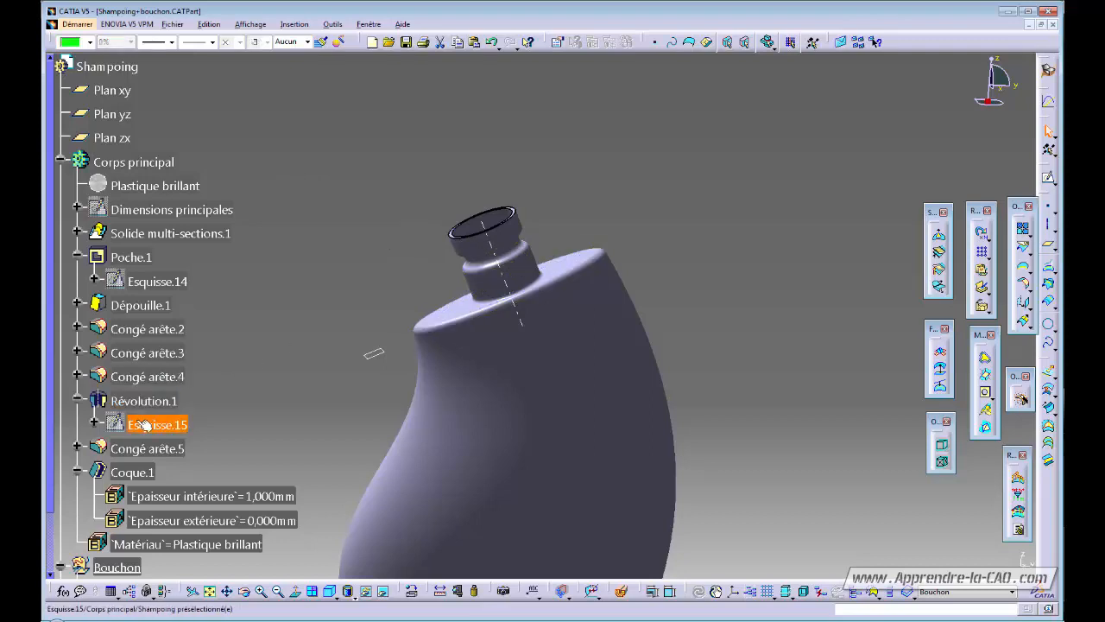
right_click(149, 424)
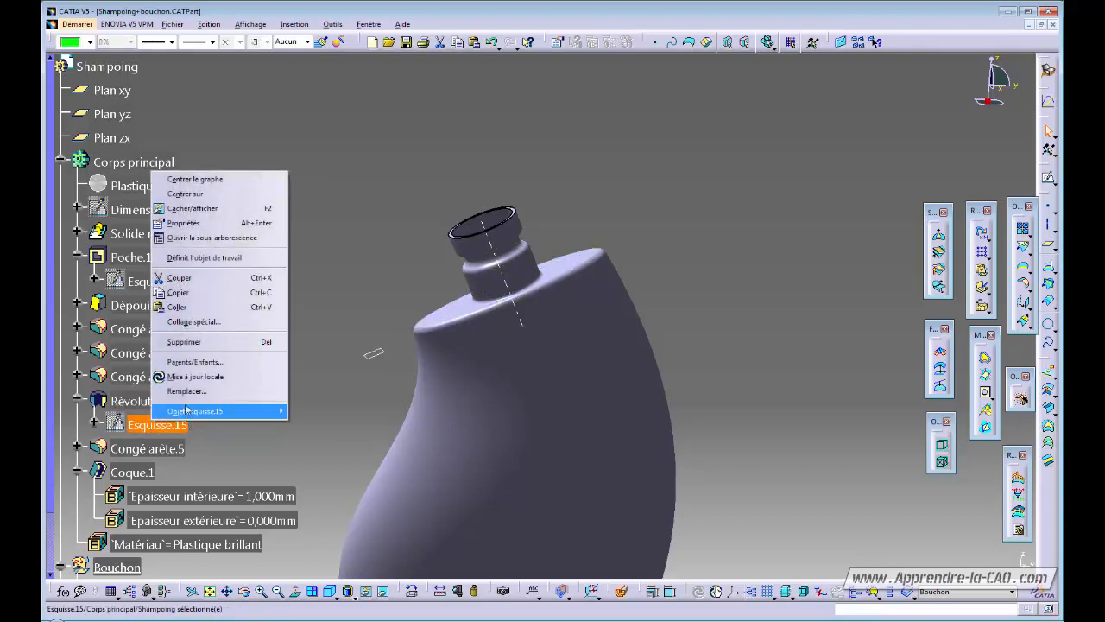
click(200, 295)
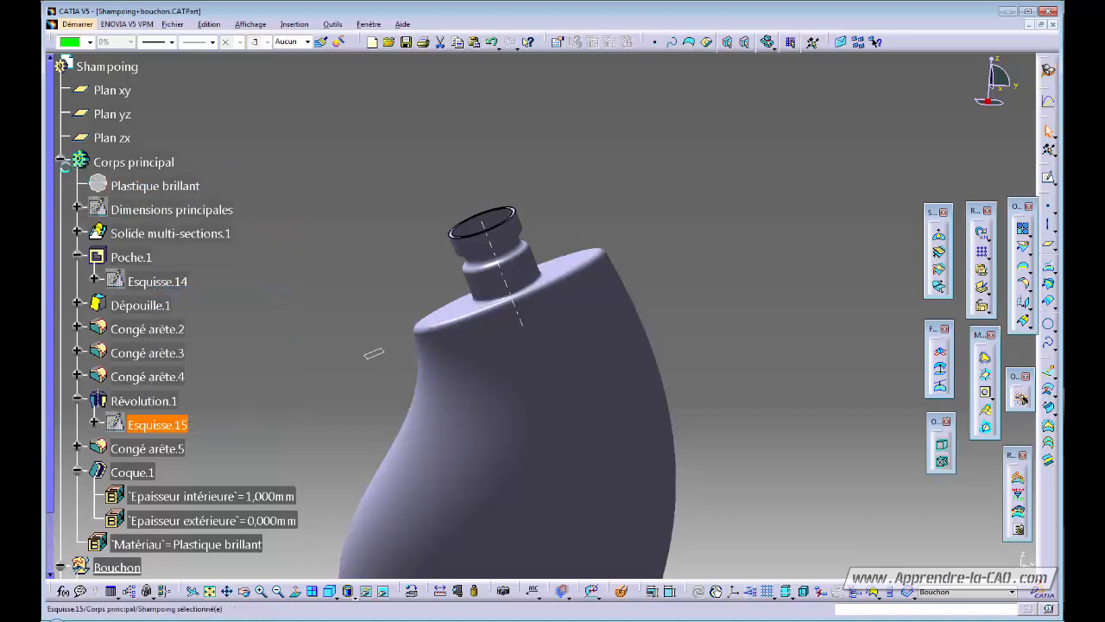
click(60, 164)
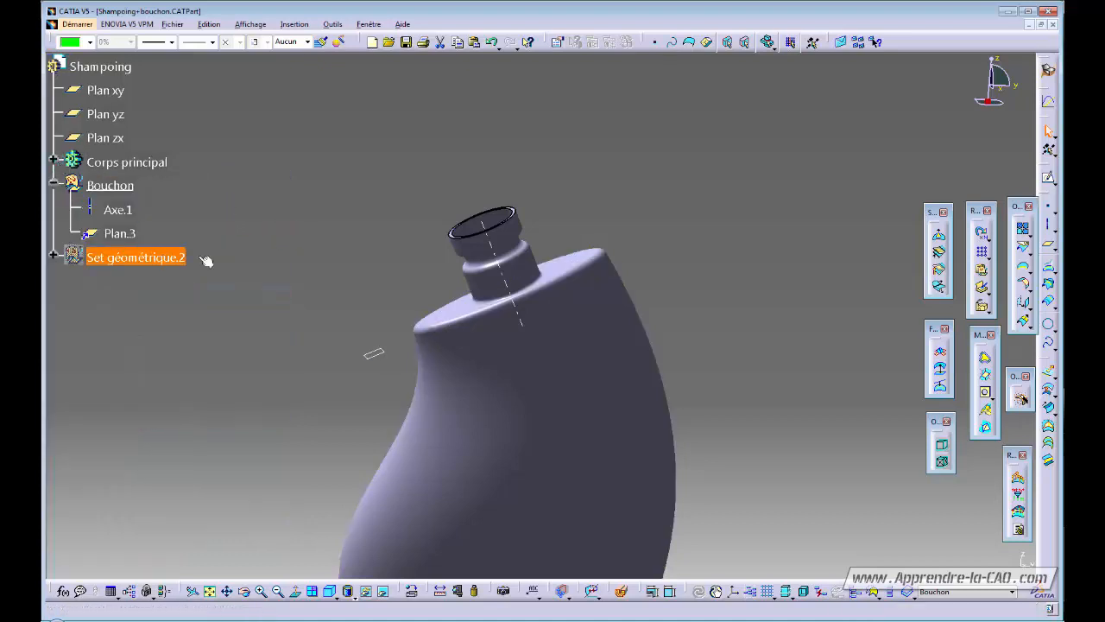
Step: Paste the copied neck sketch into Bouchon as En tant que résultat avec lien and make it visible
click(116, 187)
right_click(116, 187)
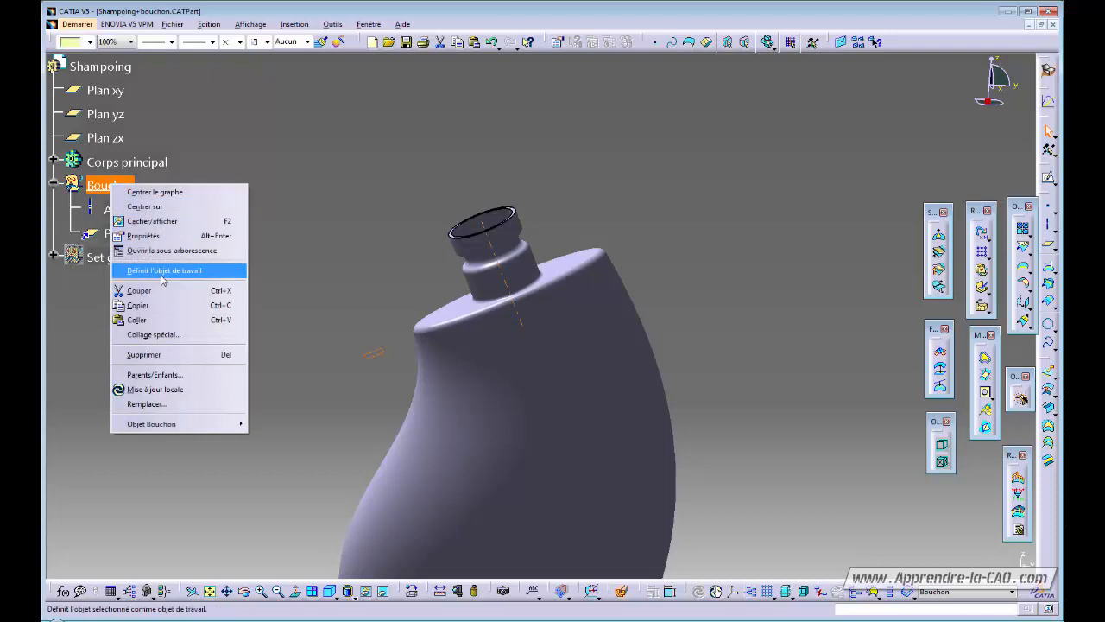
click(177, 334)
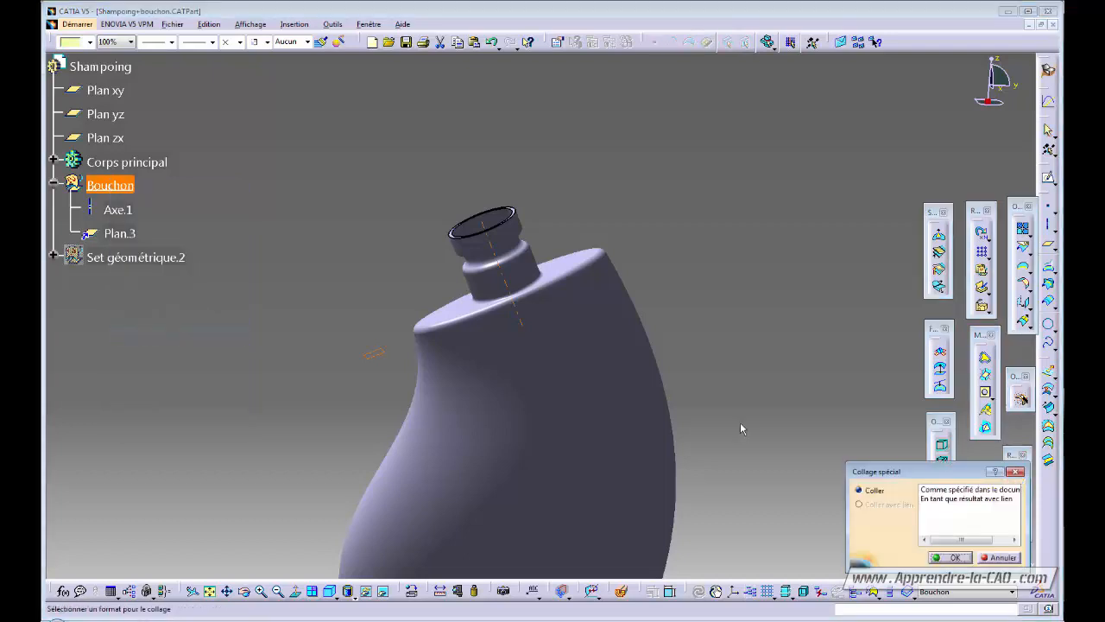
click(949, 500)
click(955, 558)
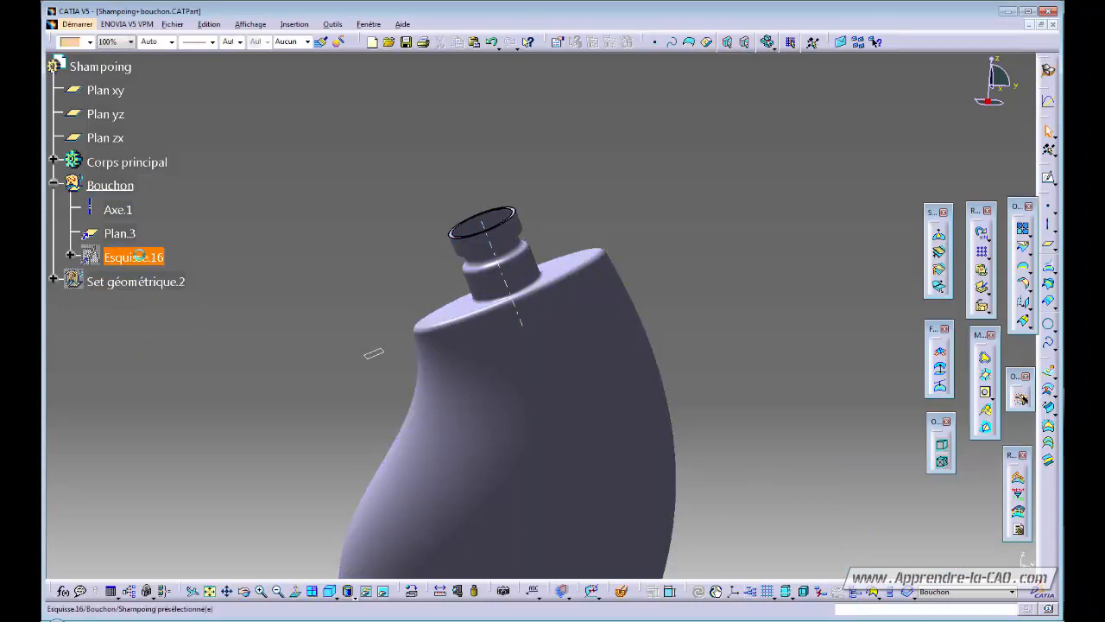
right_click(142, 256)
click(183, 292)
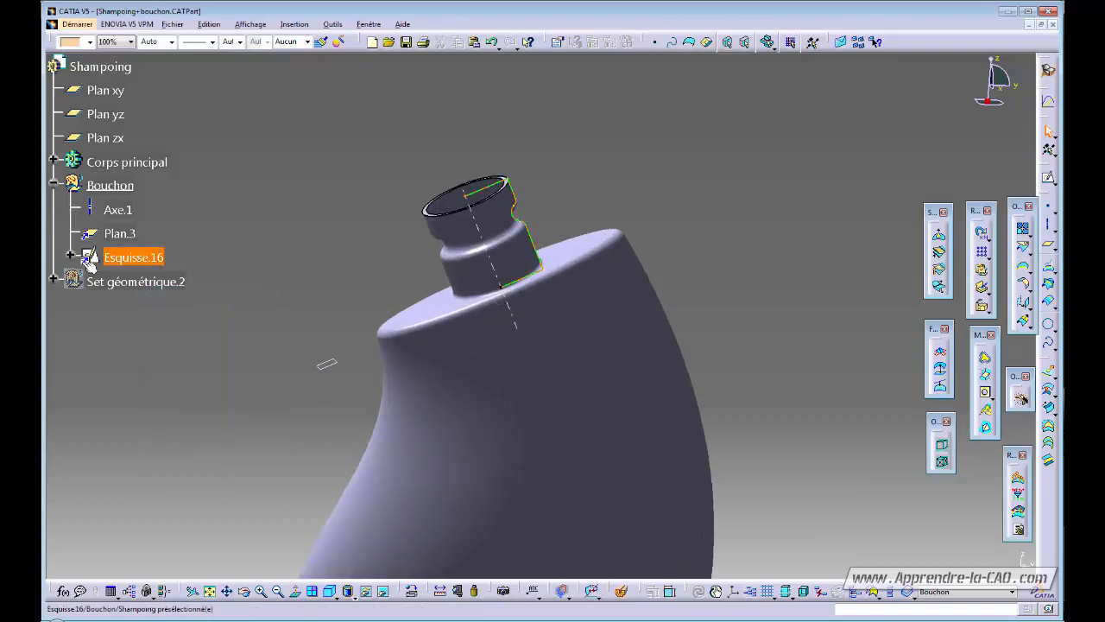
Step: Examine the pasted neck sketch in Bouchon against its source Esquisse.15 in Corps principal
click(53, 160)
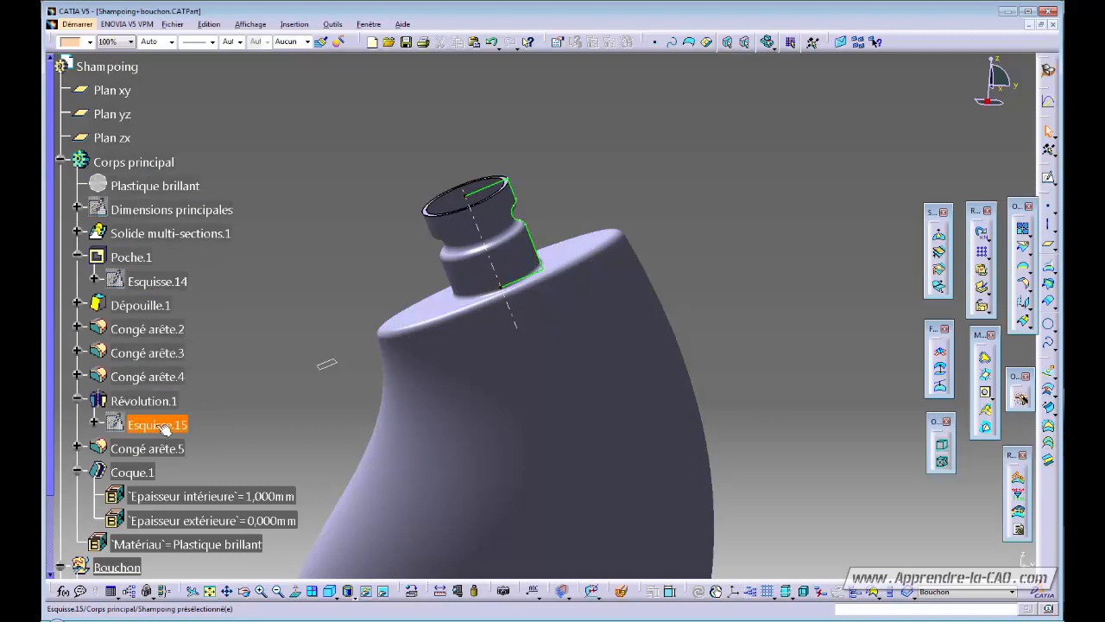
click(60, 162)
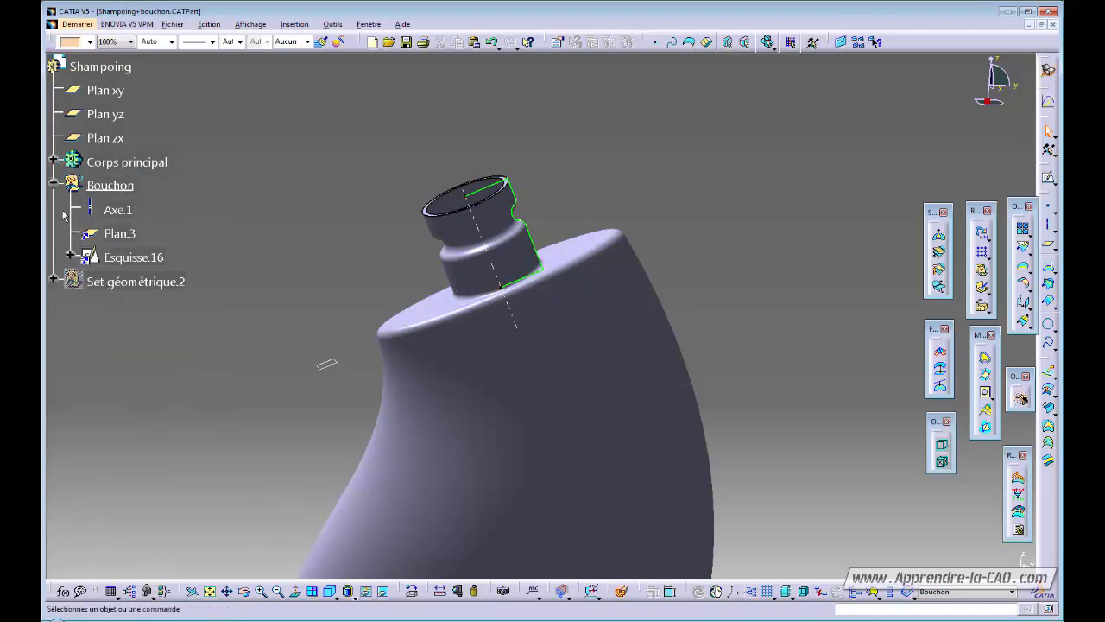
click(70, 256)
click(124, 257)
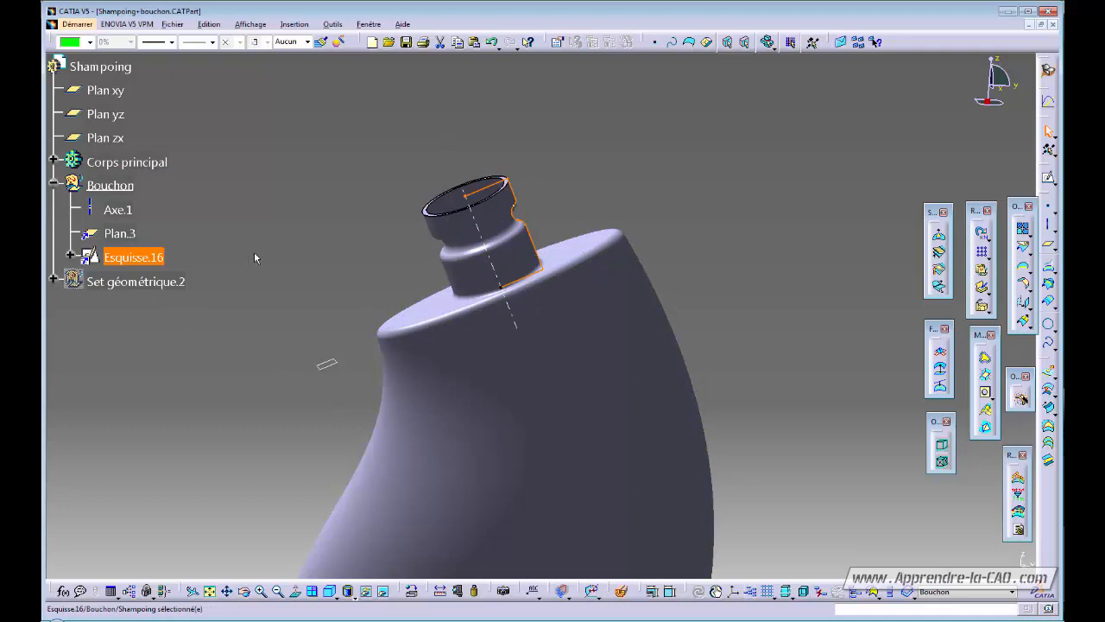
middle_drag(345, 226, 505, 389)
click(299, 269)
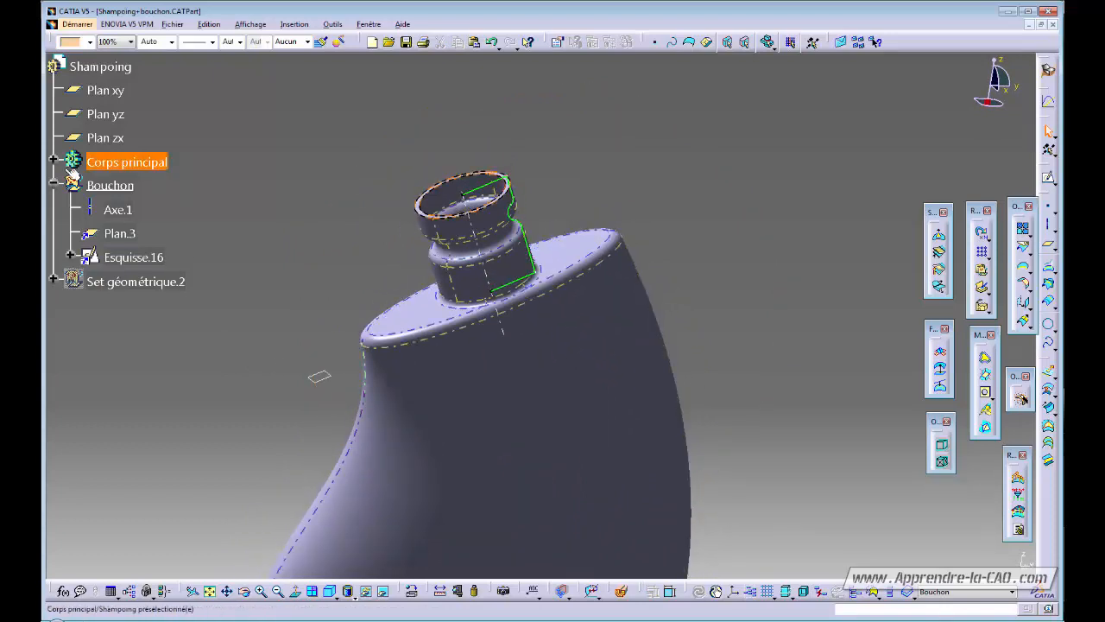
click(53, 160)
ctrl+middle_drag(279, 223, 273, 243)
click(60, 161)
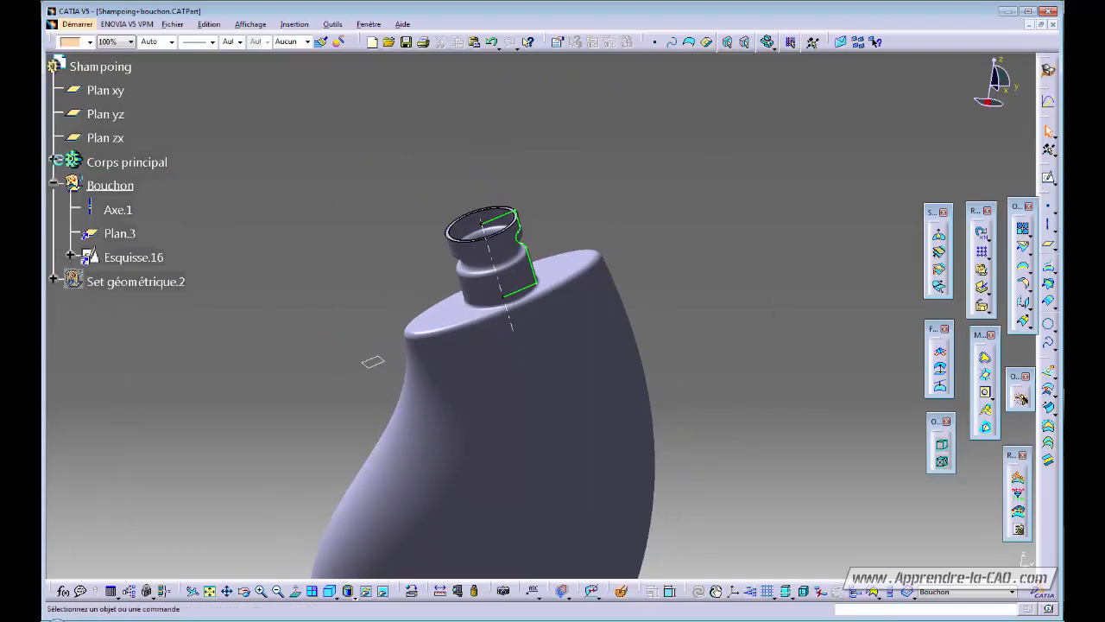
Step: Show the contents of Set géométrique.2 briefly to examine its reference geometry on the bottle
click(54, 281)
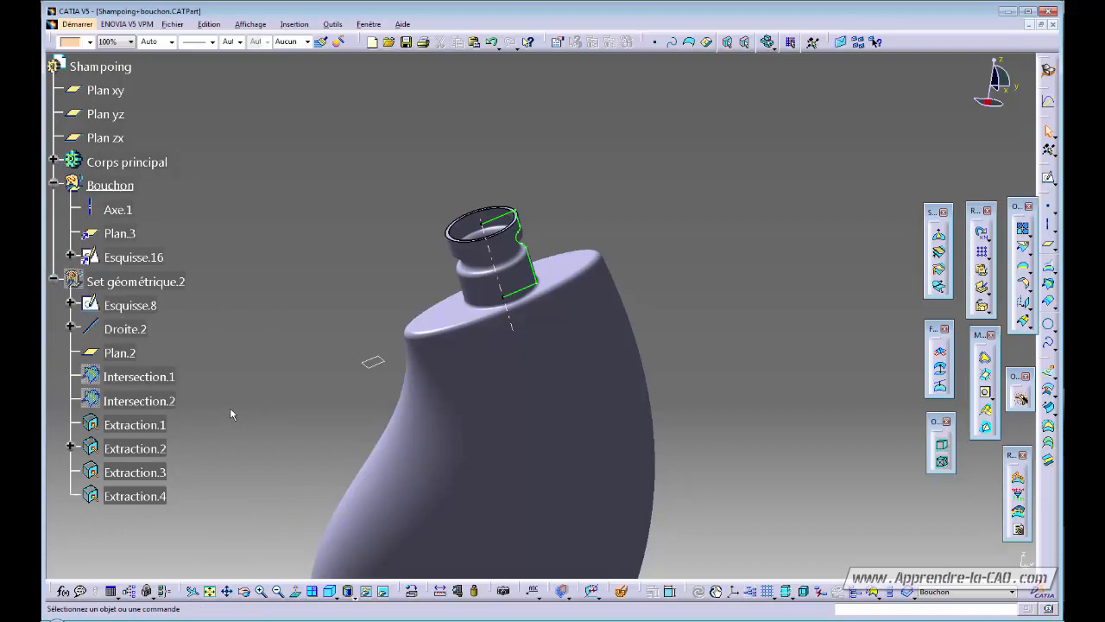
click(138, 281)
right_click(162, 283)
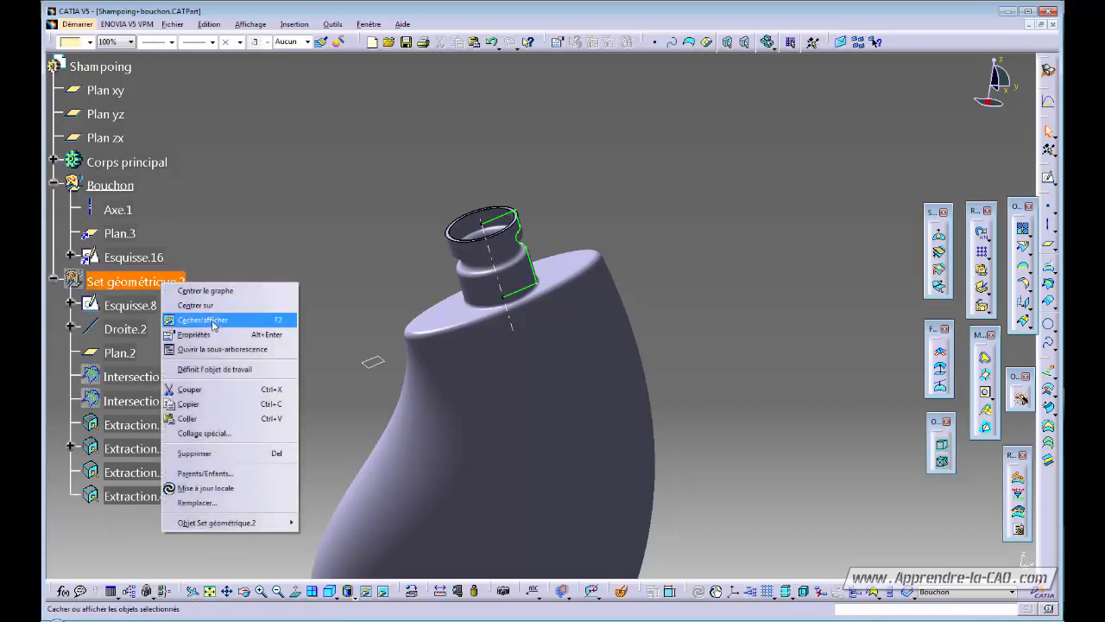
click(207, 320)
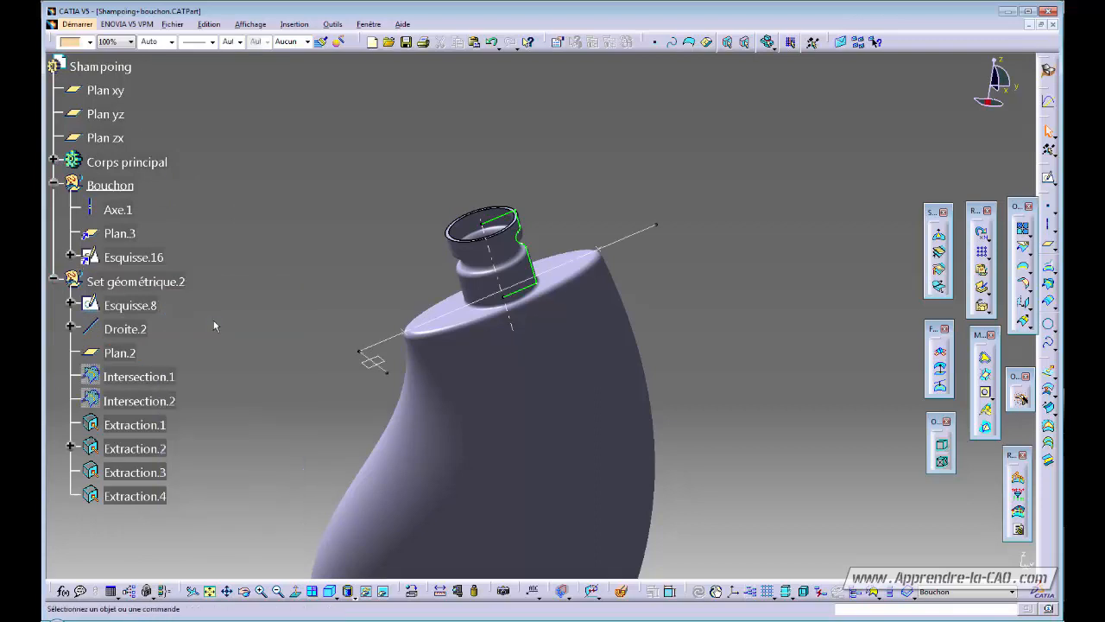
click(176, 378)
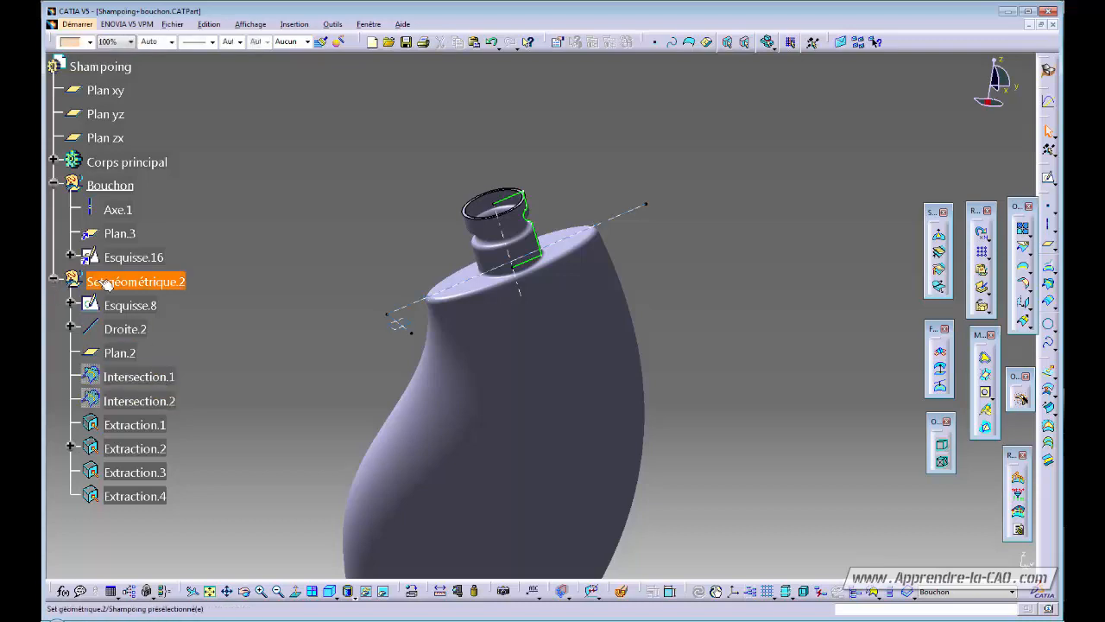
click(54, 282)
Step: Copy the Section haut sketch of Solide multi-sections.1 in Corps principal
click(54, 162)
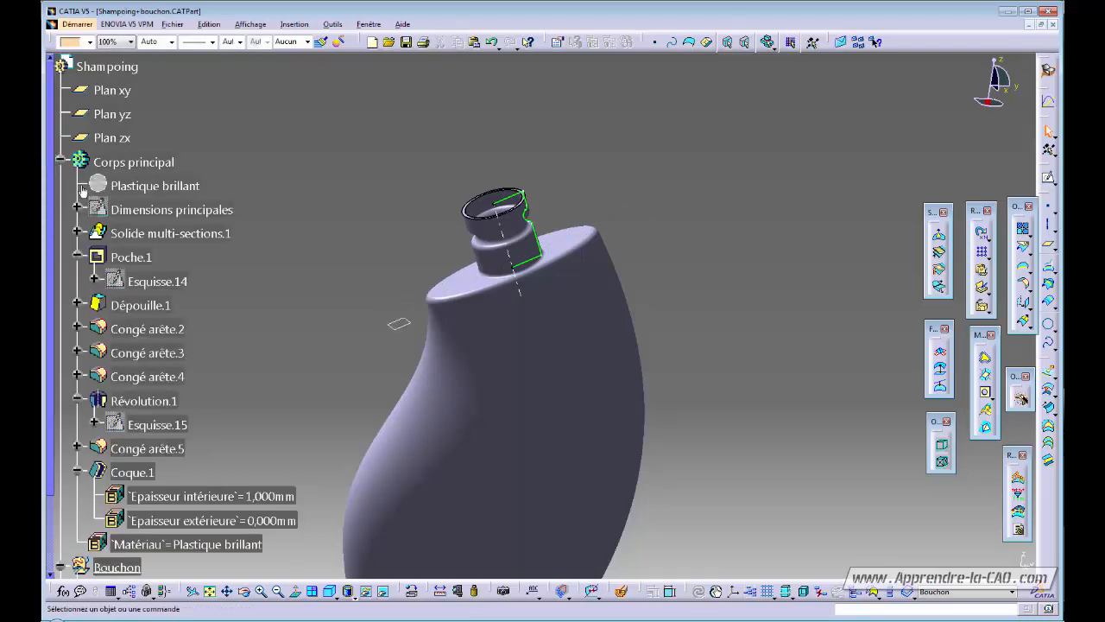
click(77, 232)
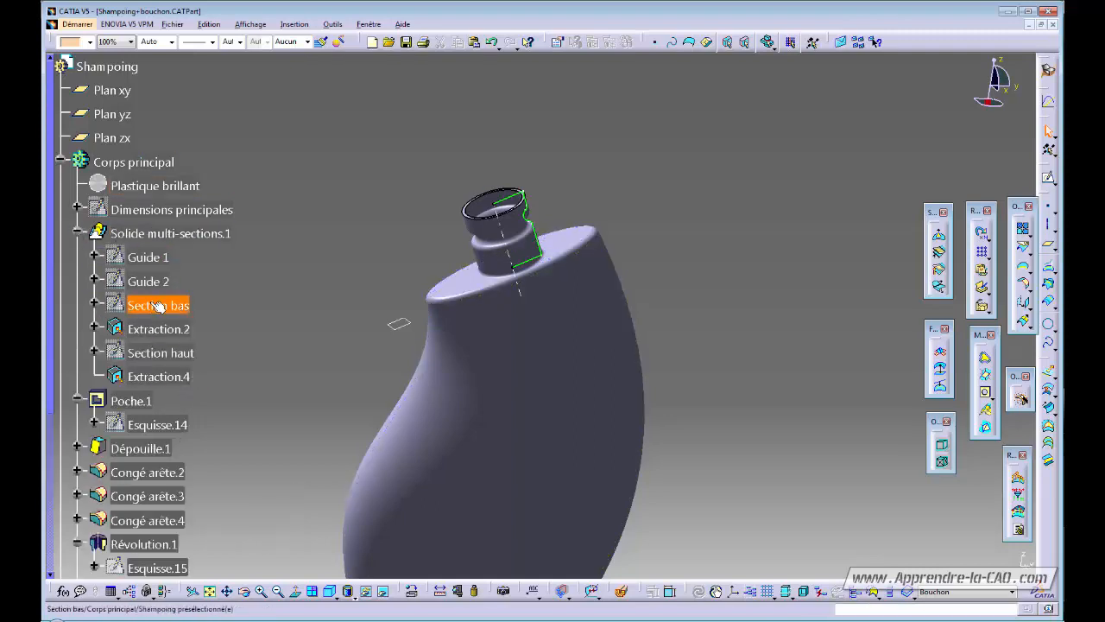
right_click(162, 353)
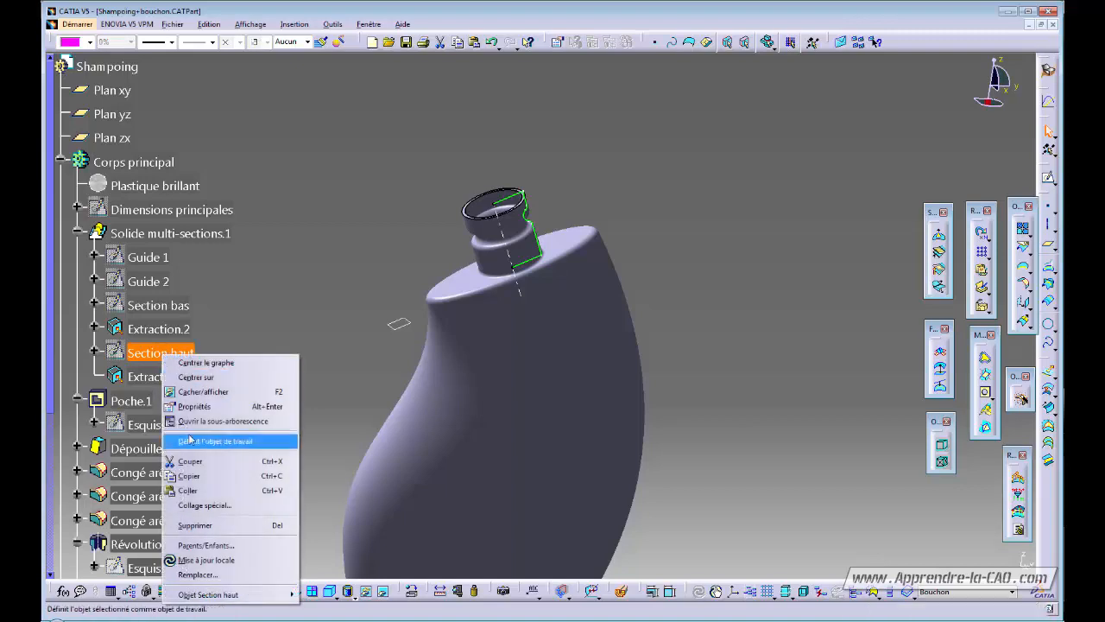
click(205, 477)
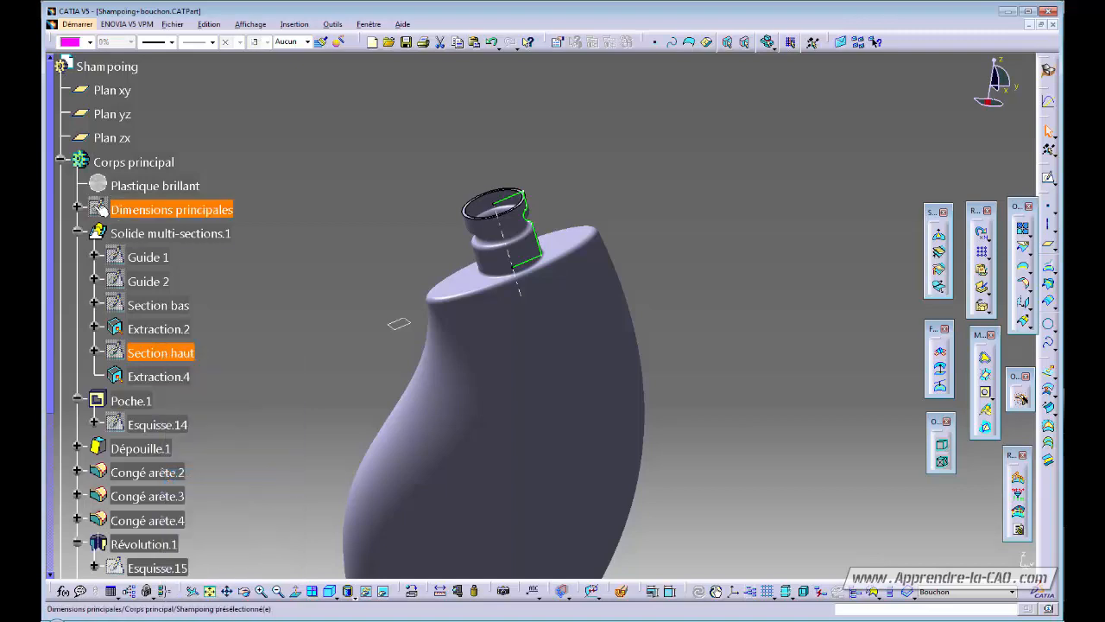
Step: Paste the copied Section haut sketch into Bouchon as En tant que résultat avec lien and make it visible
click(60, 162)
click(110, 184)
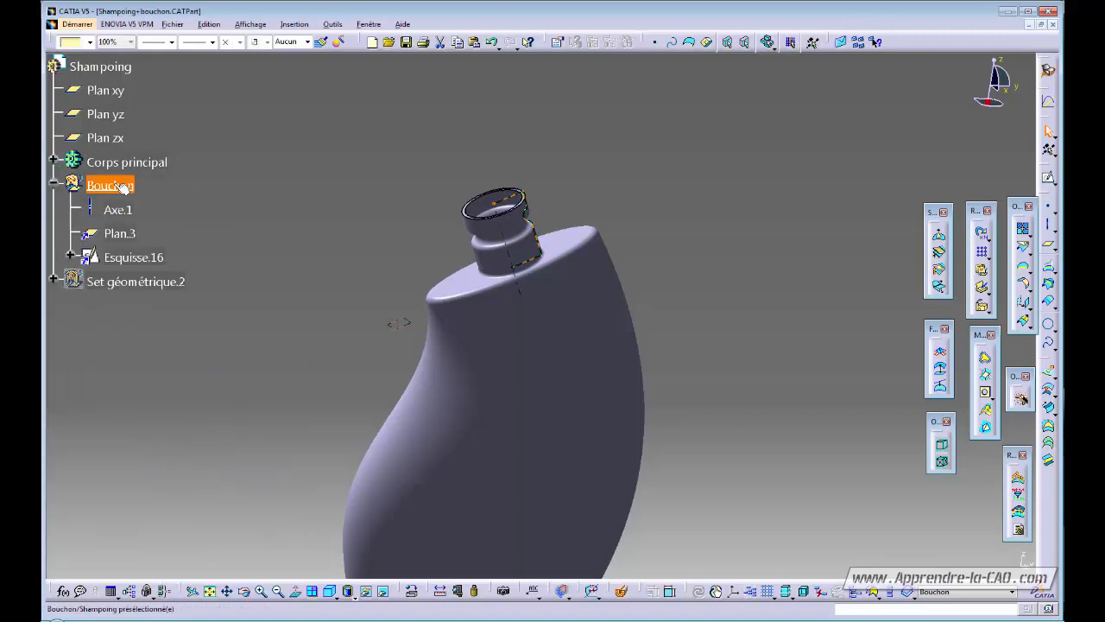
right_click(114, 184)
click(161, 335)
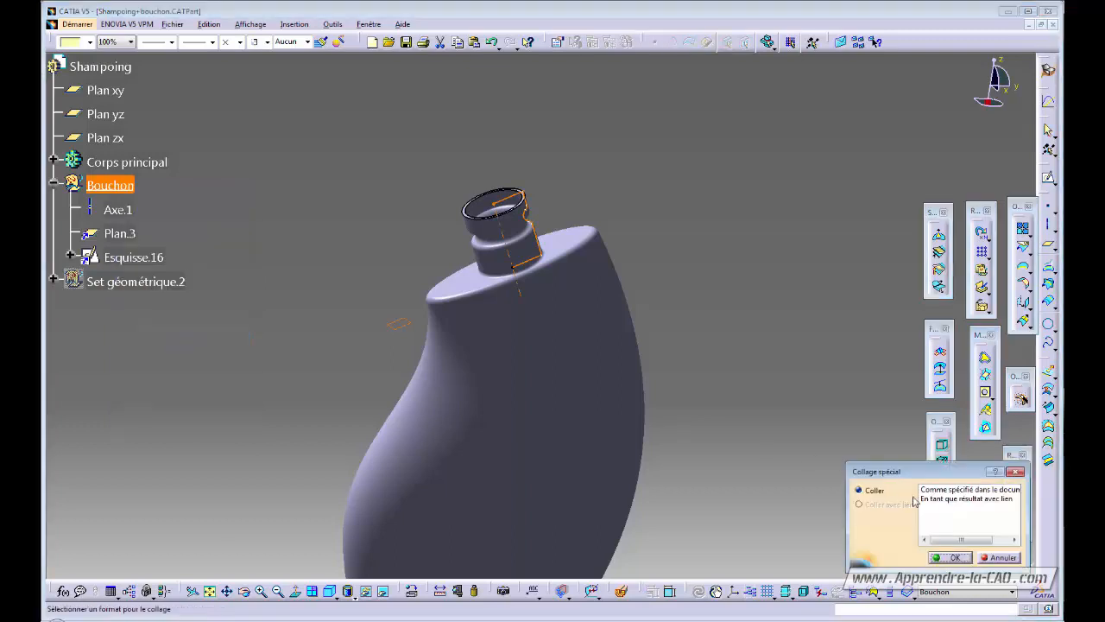
click(954, 558)
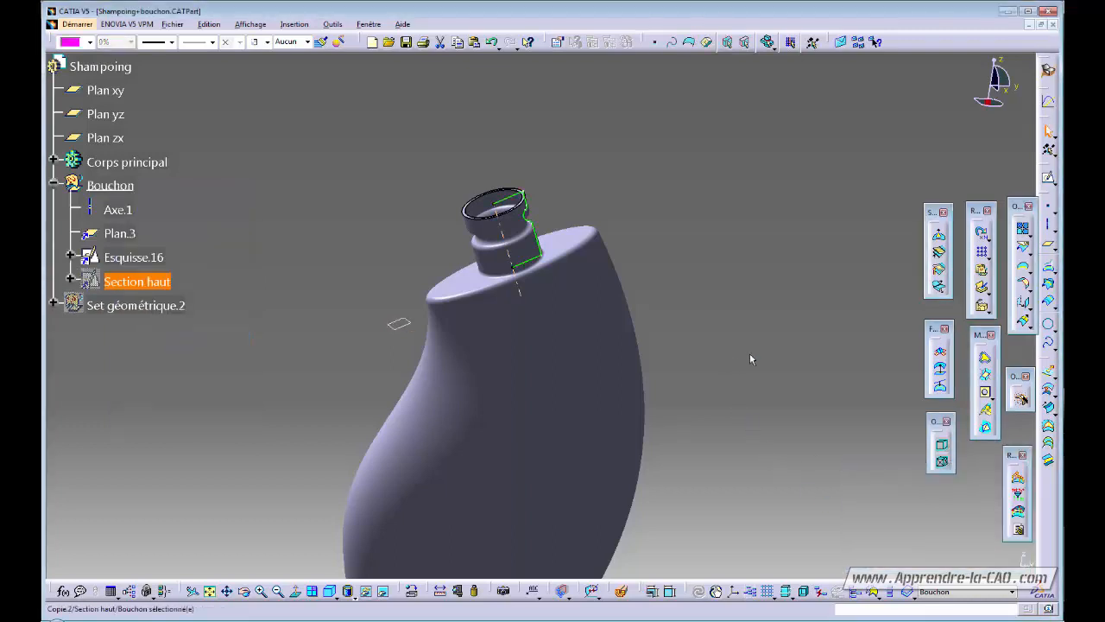
click(178, 305)
click(157, 281)
key(space)
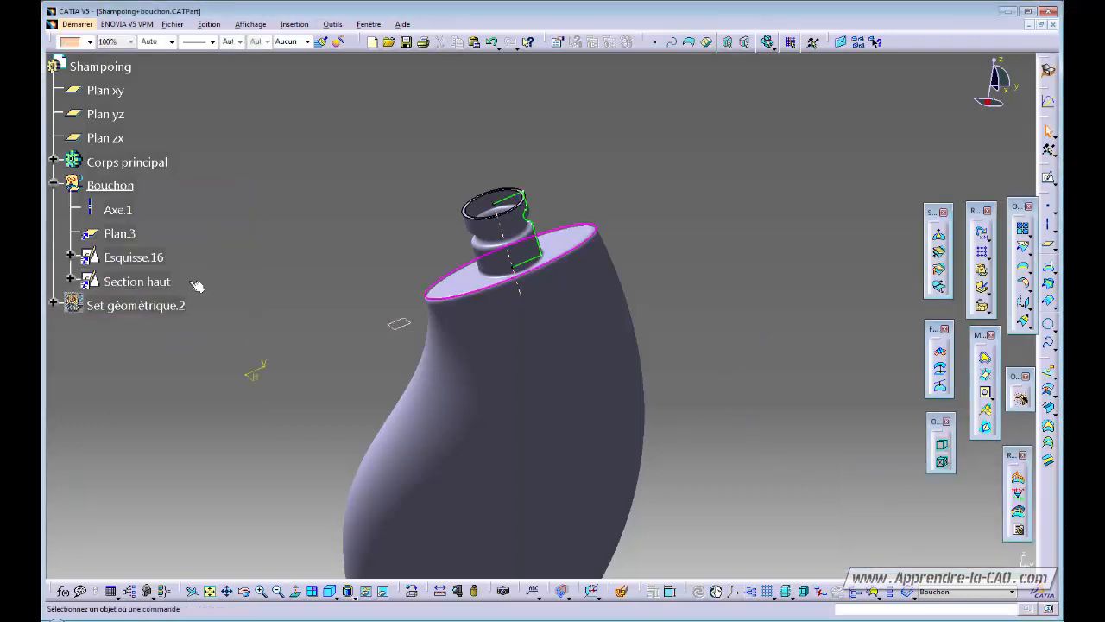
Step: Examine the pasted Section haut outline around the bottle's shoulder together with the neck profile and body shape
middle_drag(486, 380, 510, 346)
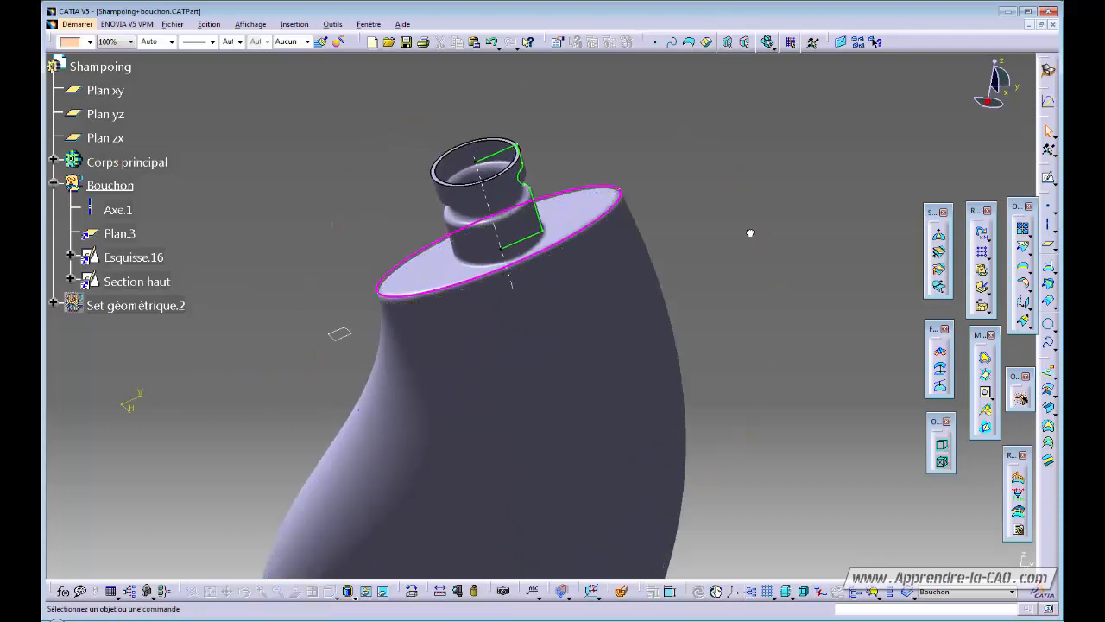
middle_drag(730, 277, 518, 285)
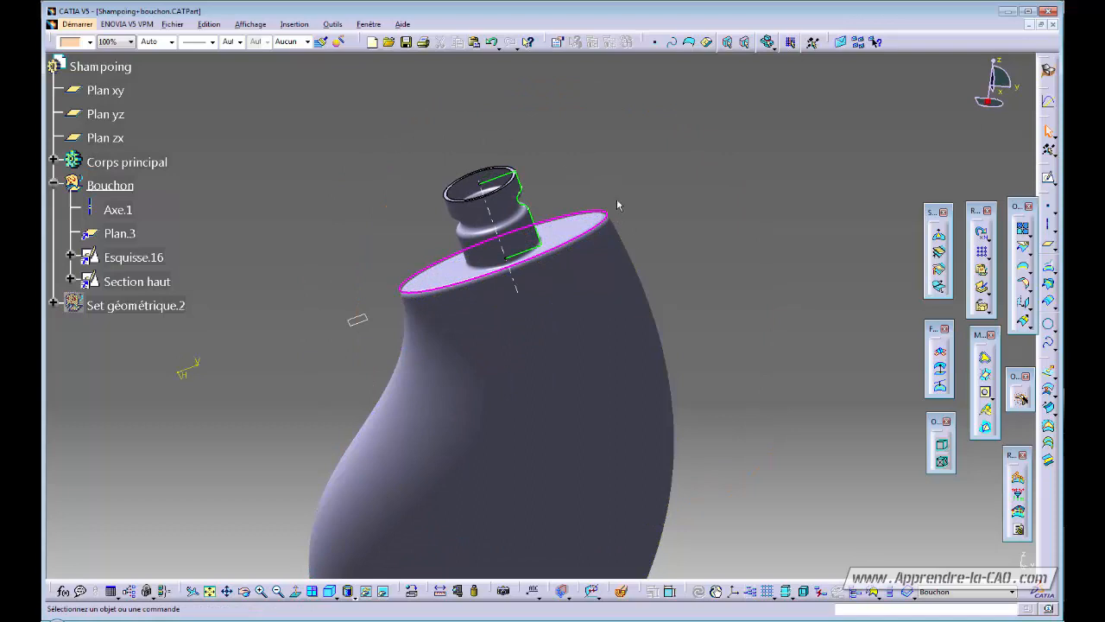
middle_drag(618, 206, 555, 348)
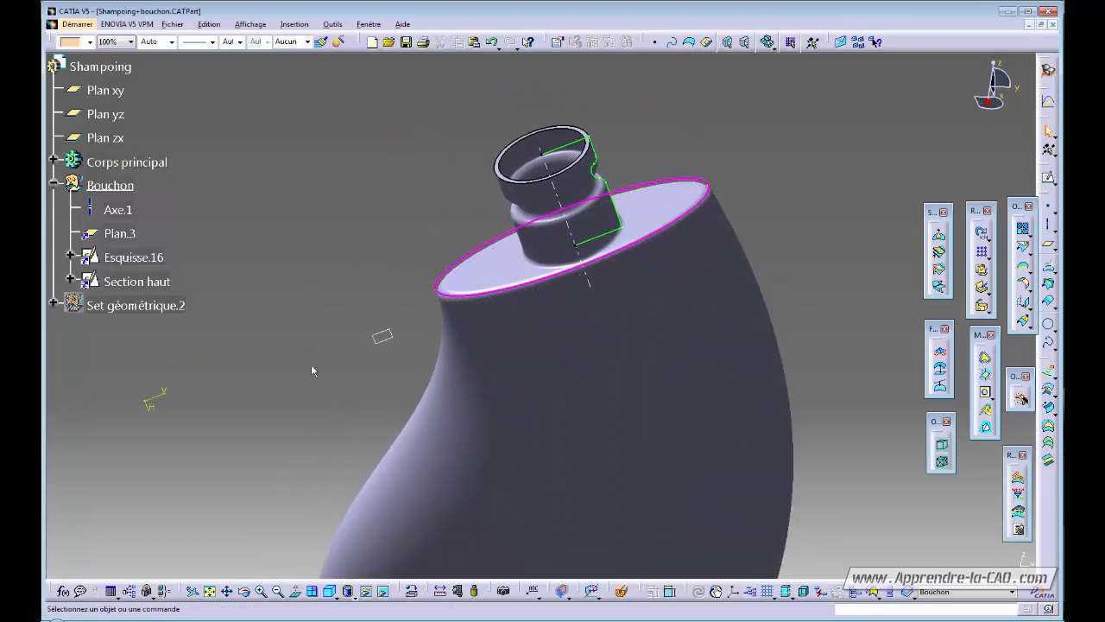
middle_drag(311, 370, 414, 371)
mouse_move(337, 362)
middle_down()
mouse_move(277, 335)
mouse_move(333, 341)
middle_up()
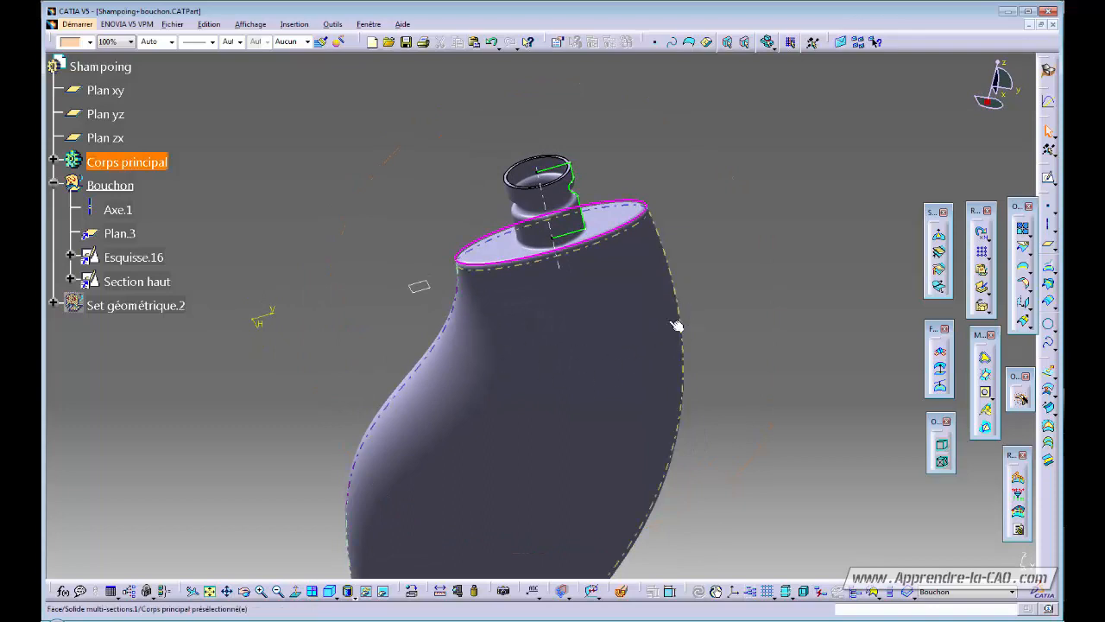
middle_drag(627, 350, 562, 388)
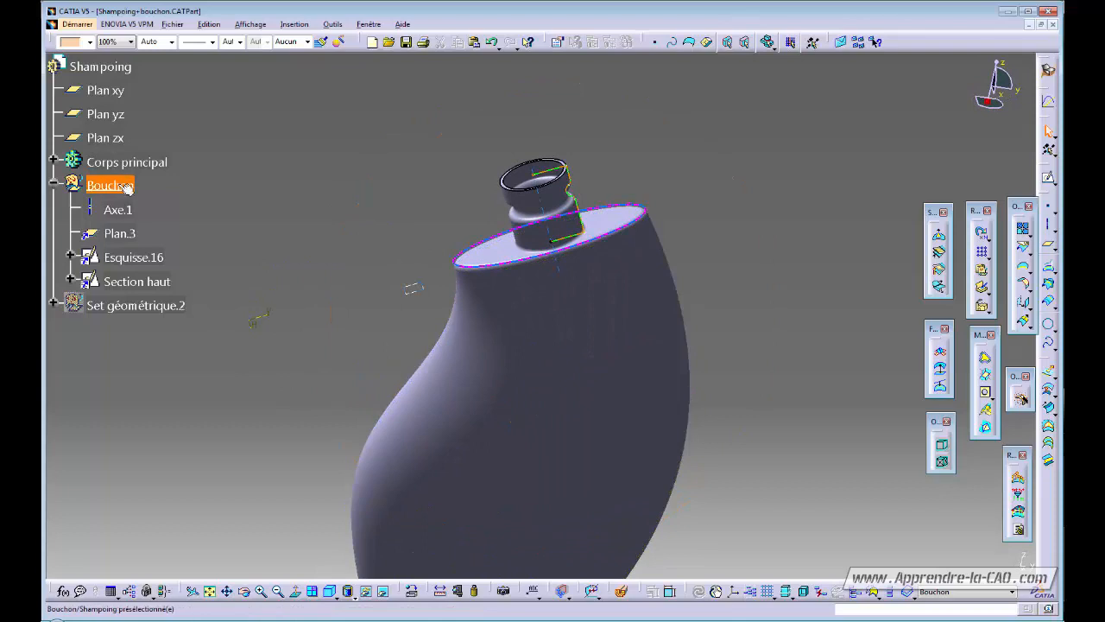
middle_drag(657, 204, 752, 259)
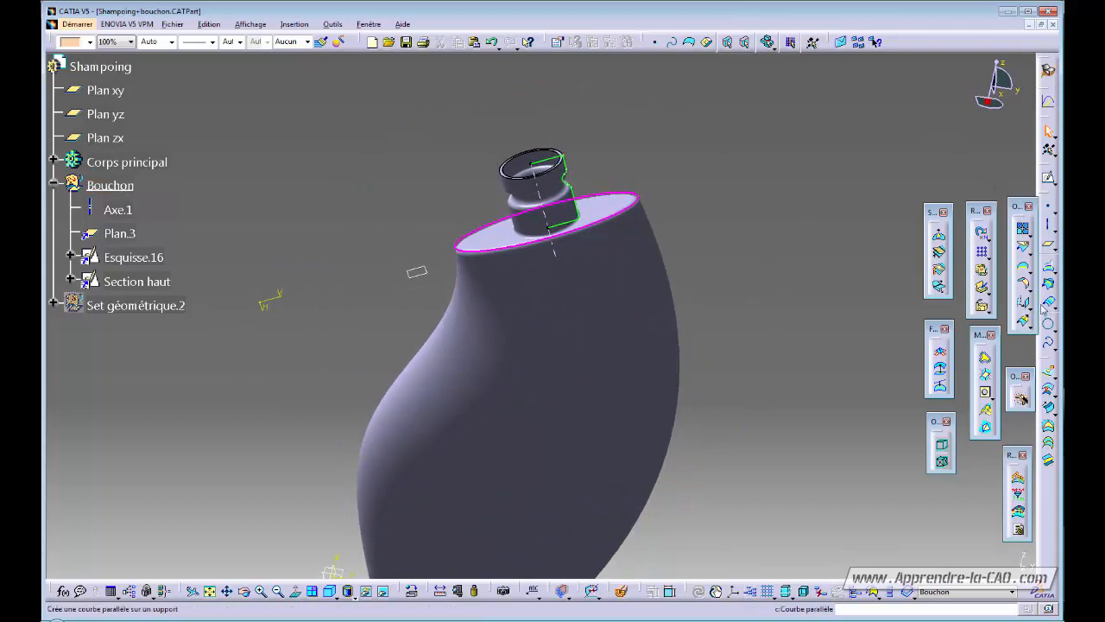
Step: Extract the outer side face of the bottle body into Bouchon with the propagation type Pas de propagation
click(1030, 274)
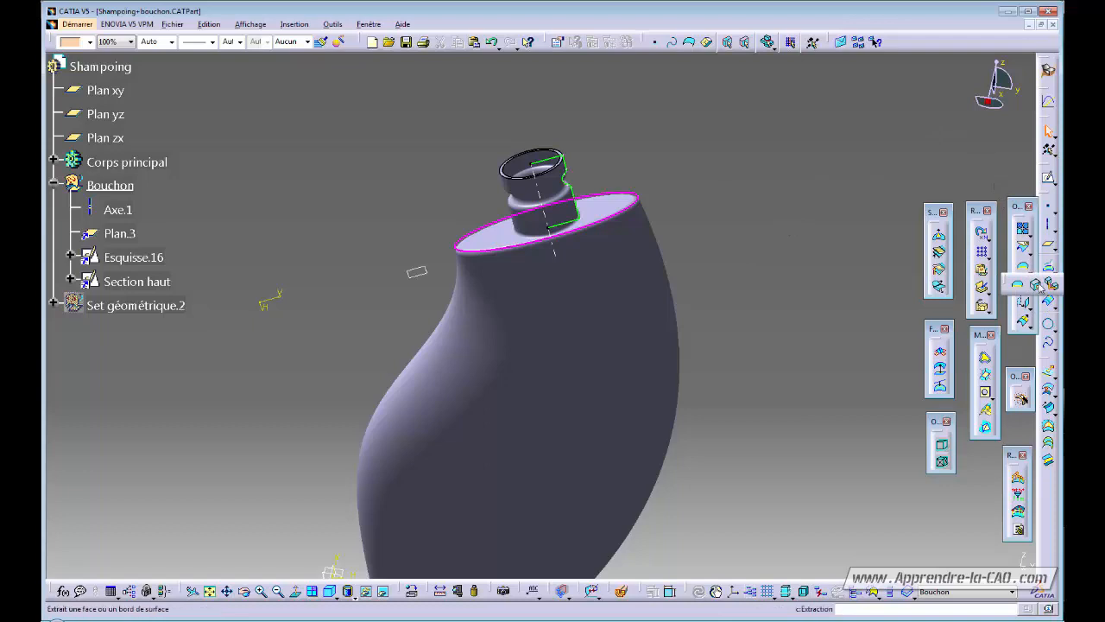
click(1042, 287)
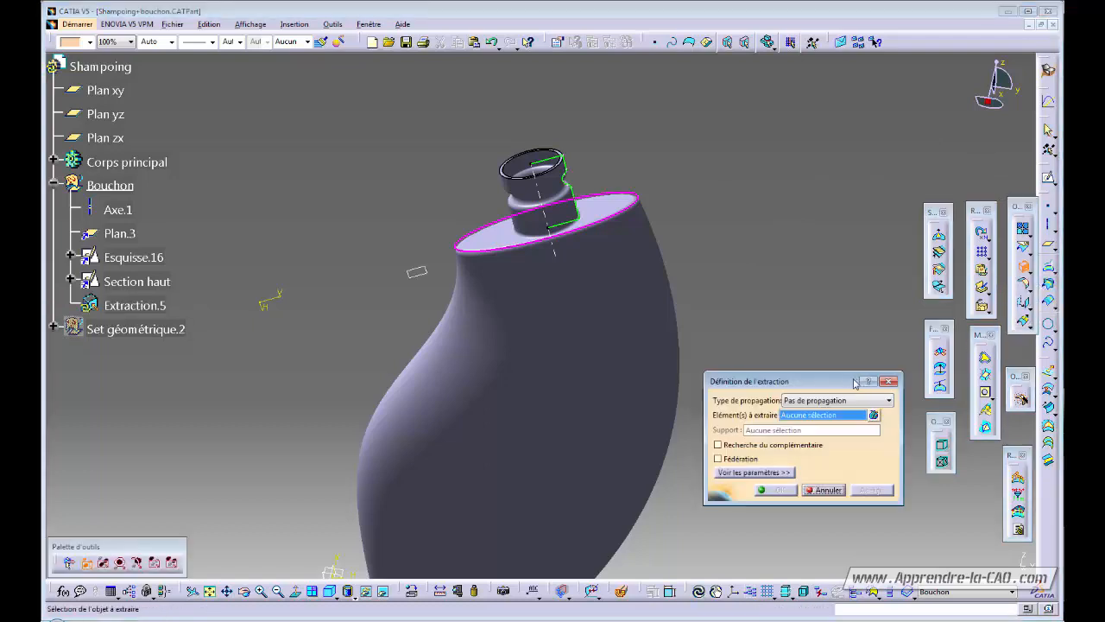
middle_drag(807, 341, 789, 280)
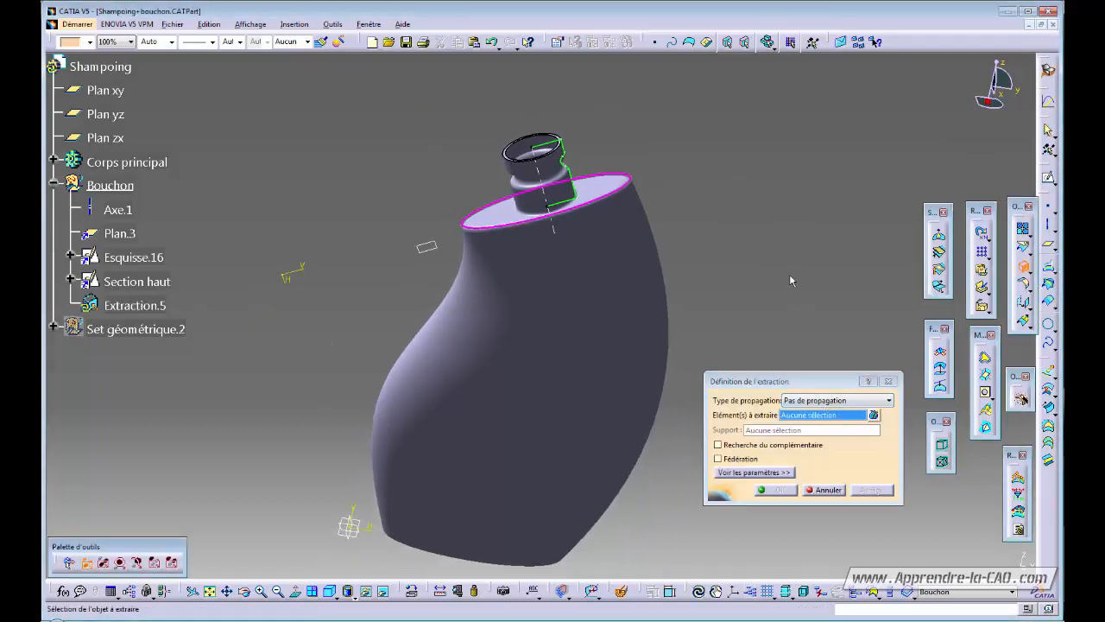
click(641, 313)
middle_drag(727, 293, 524, 390)
click(780, 490)
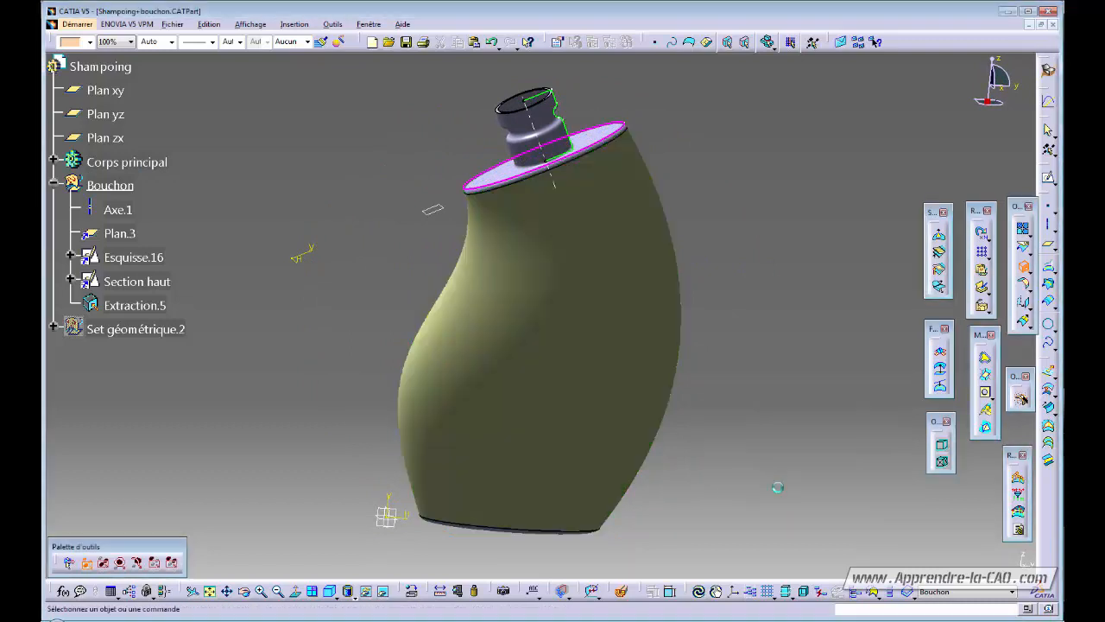
Step: Hide Corps principal so only the extracted surface and the Bouchon reference geometry are displayed
middle_drag(624, 375, 664, 395)
right_click(121, 161)
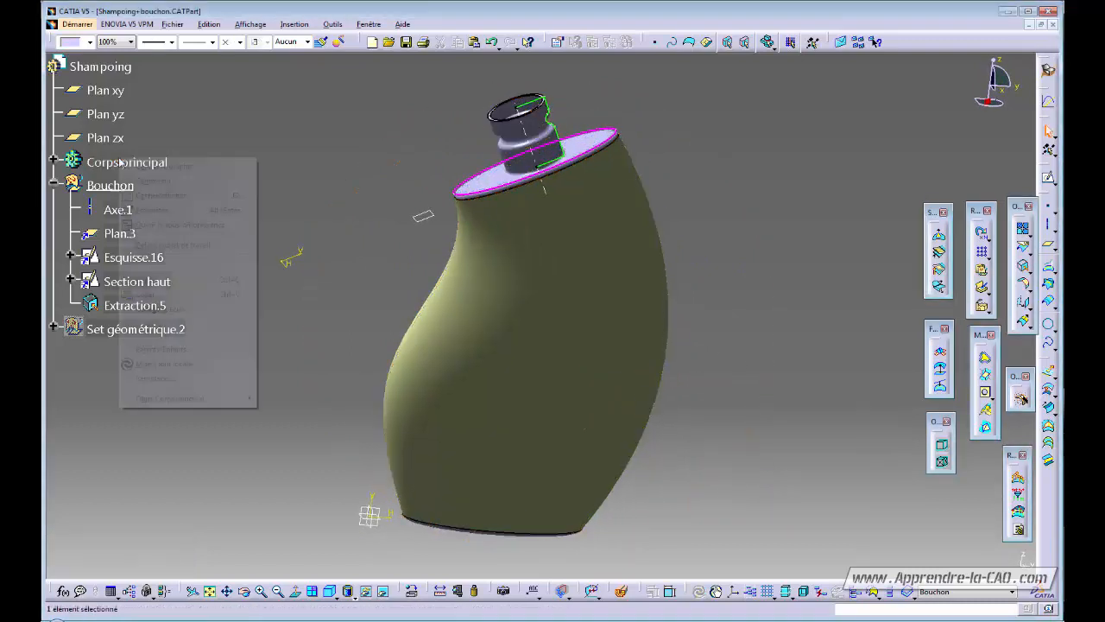
click(166, 196)
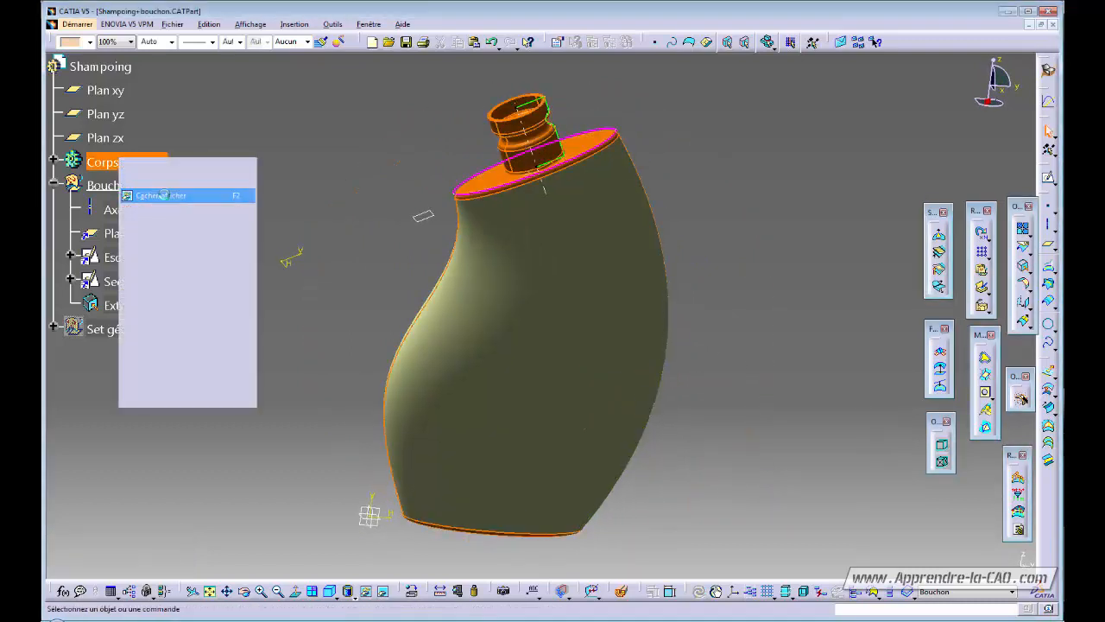
middle_drag(393, 297, 457, 316)
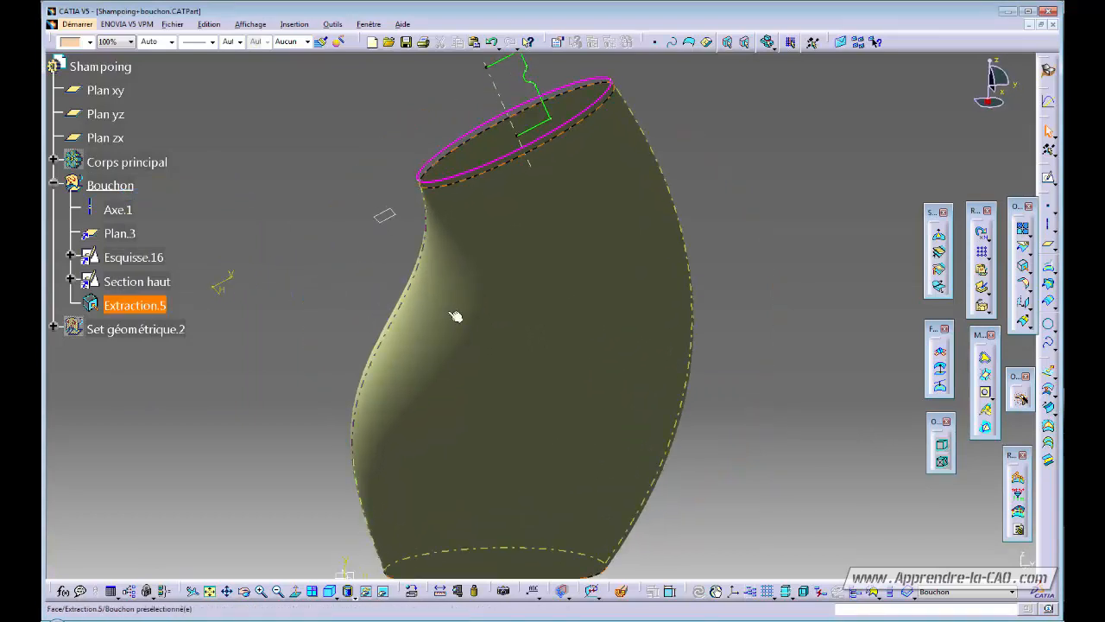
middle_drag(493, 279, 474, 396)
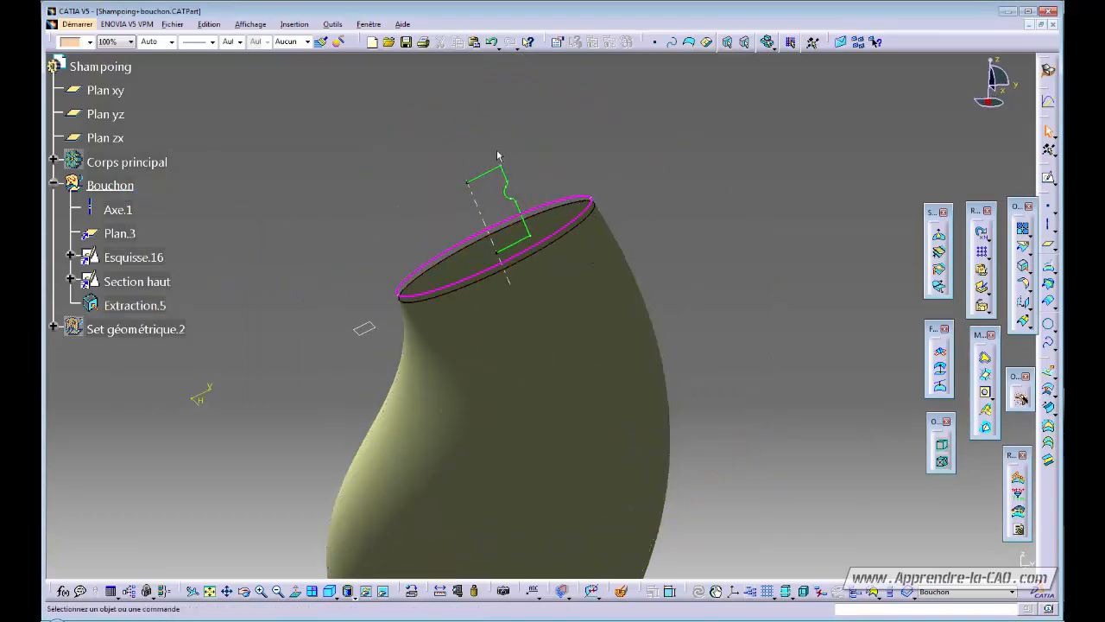
middle_drag(524, 417, 527, 393)
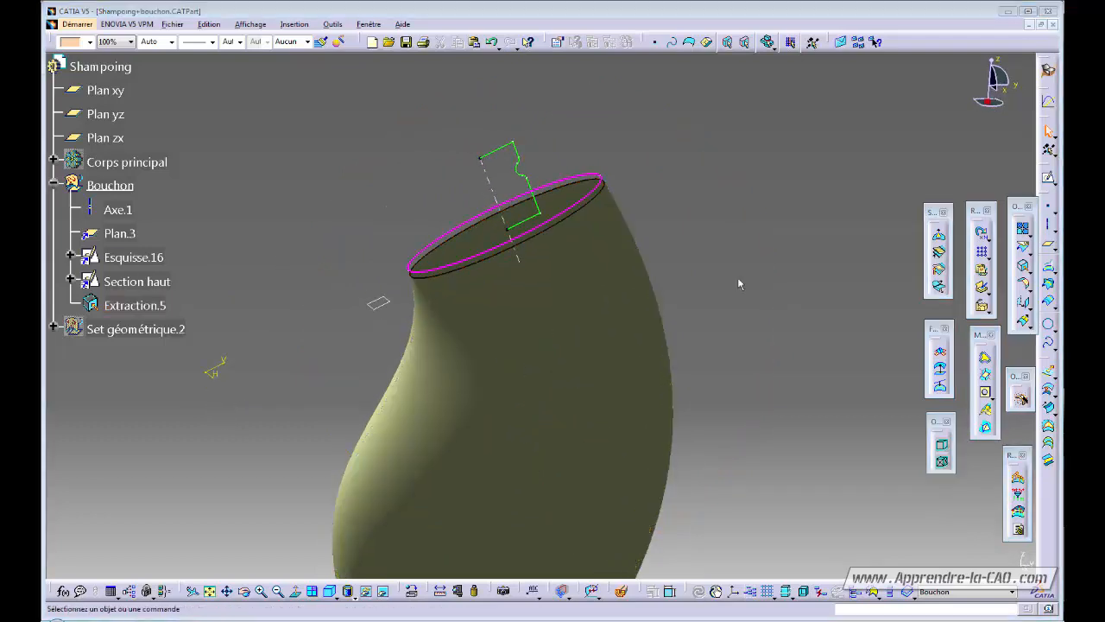
Step: Check the cap's shape on the reference image in Dessin shampoing+bouchon.CATProduct and return to Shampoing+bouchon.CATPart
click(368, 24)
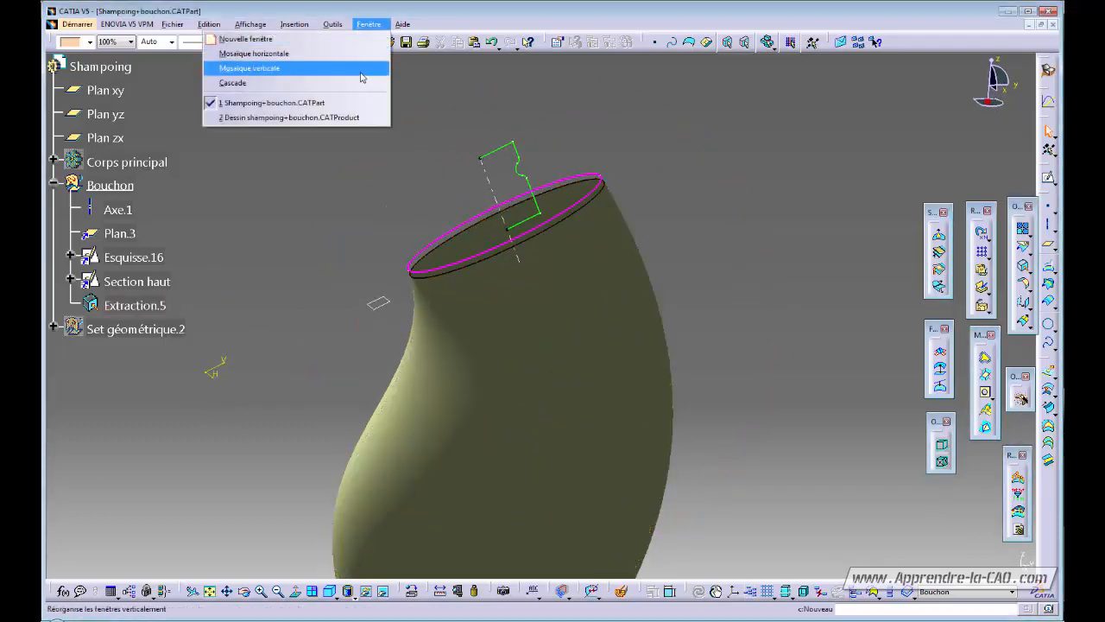
click(320, 119)
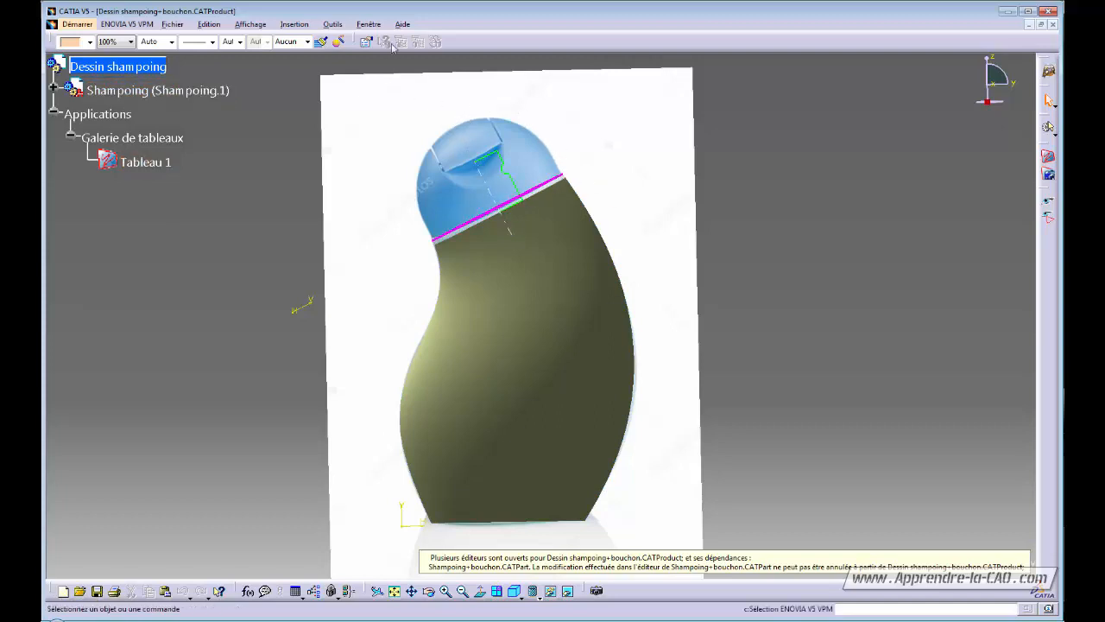
click(371, 25)
click(299, 105)
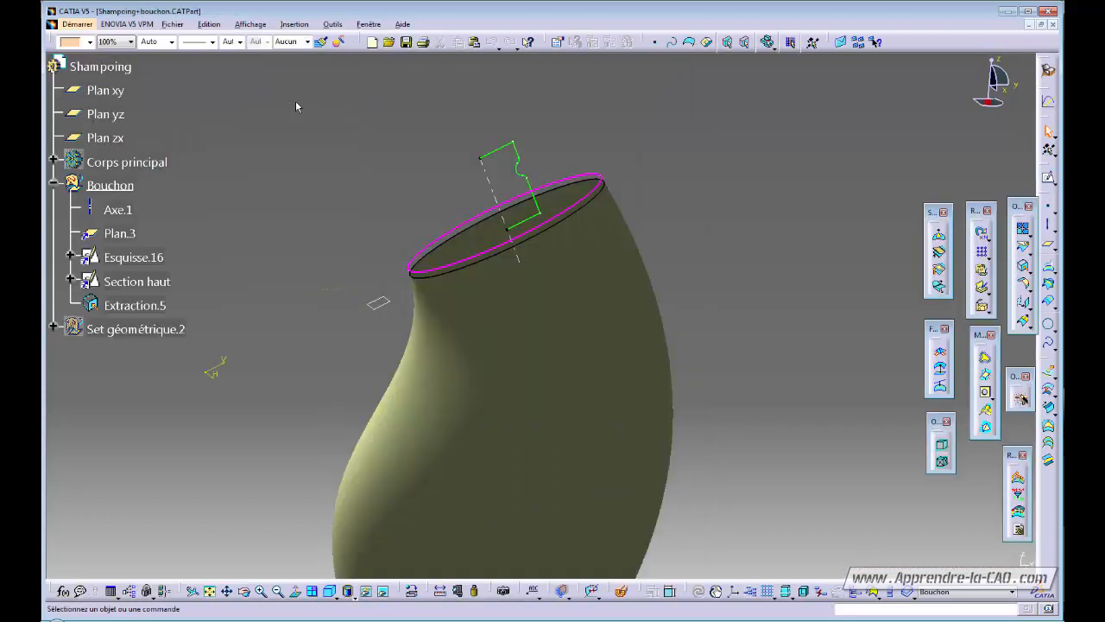
Step: Create a 20 mm Point-Direction line along Composant X from the neck profile's upper vertex on the axis
middle_drag(551, 263, 590, 273)
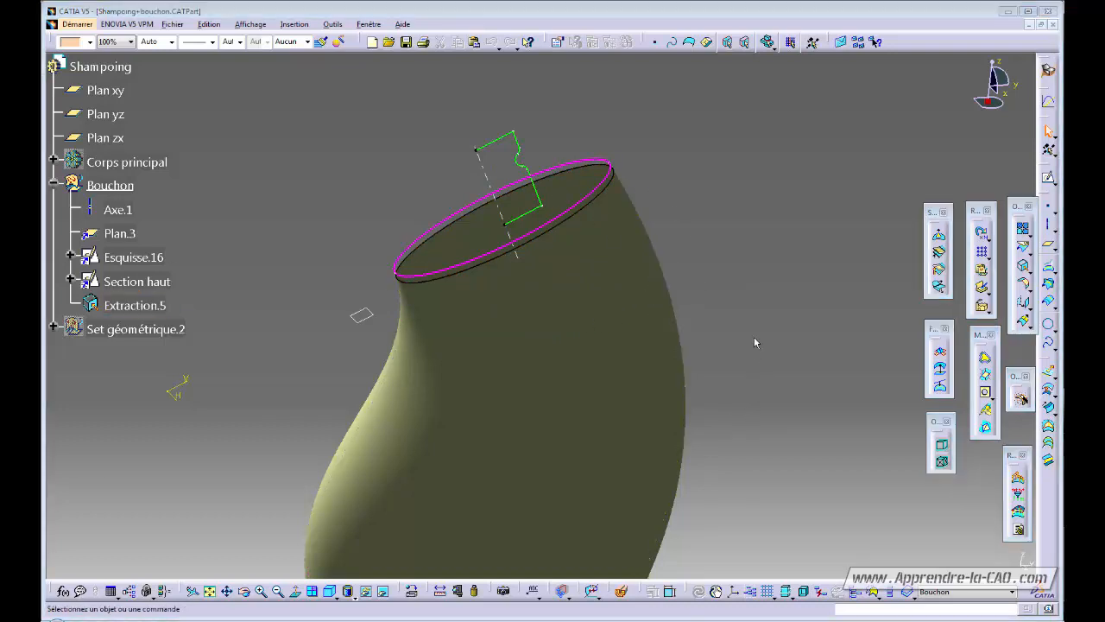
mouse_move(753, 336)
ctrl+middle_down()
mouse_move(748, 320)
mouse_move(748, 345)
ctrl+middle_up()
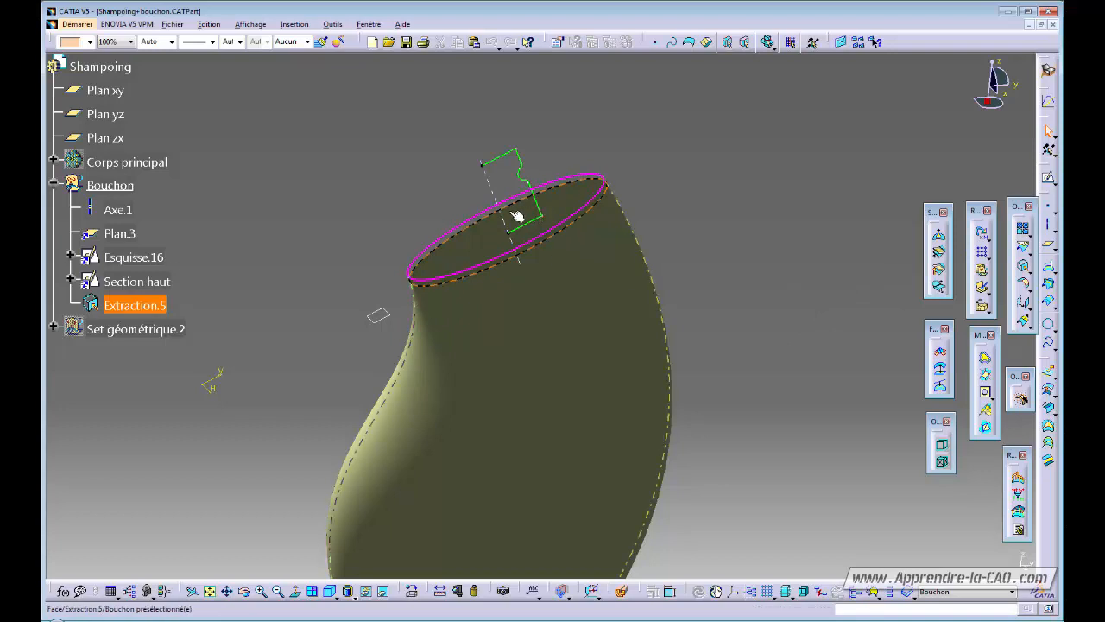
middle_drag(680, 272, 552, 347)
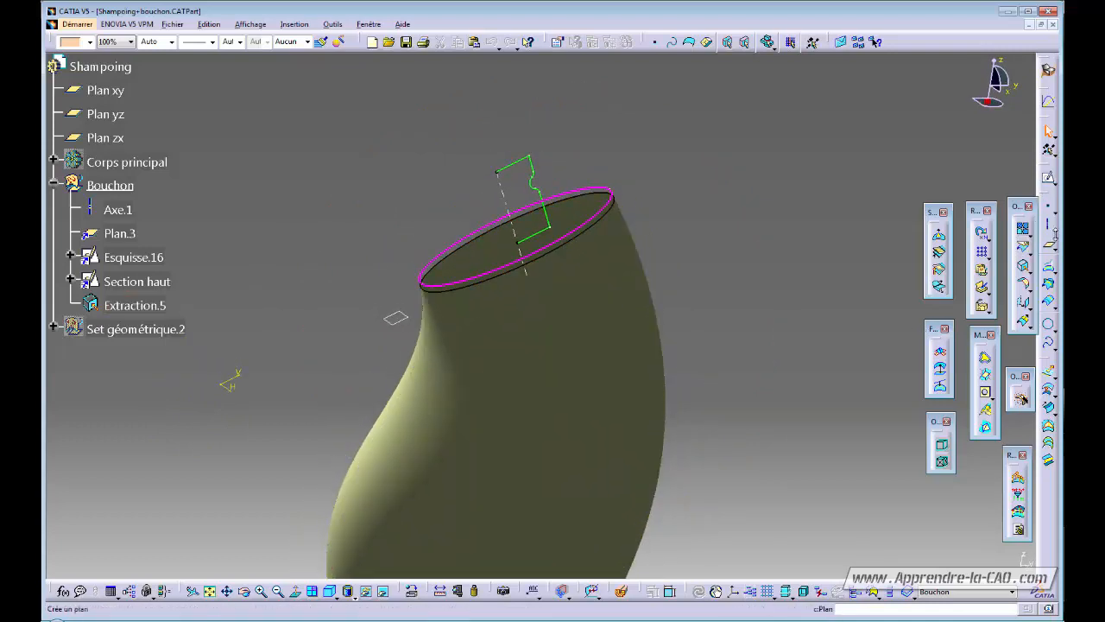
click(1017, 243)
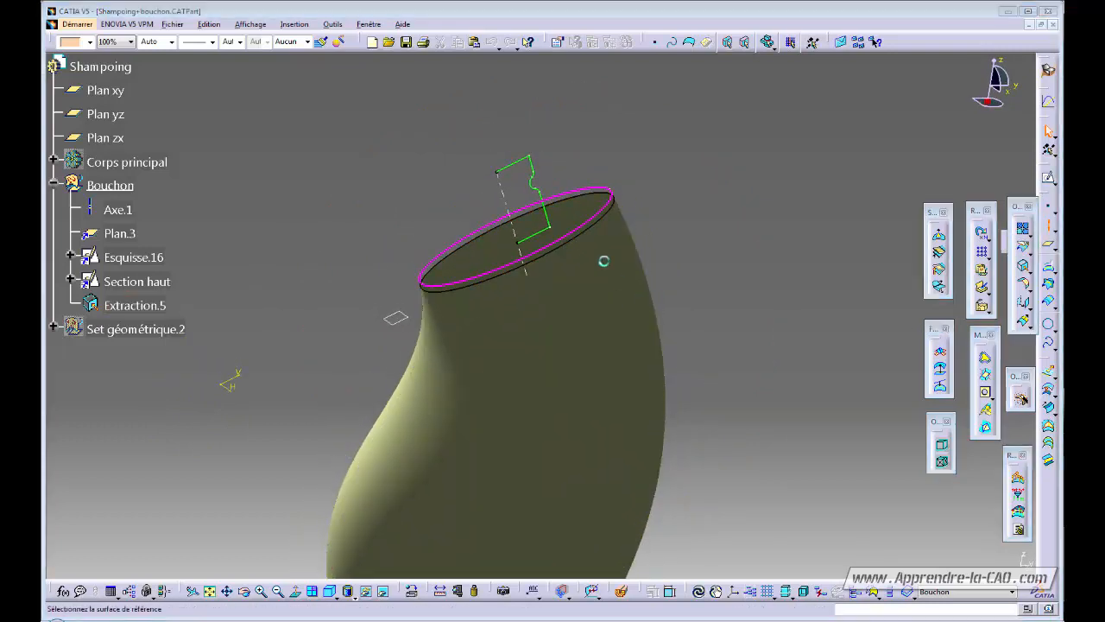
click(499, 173)
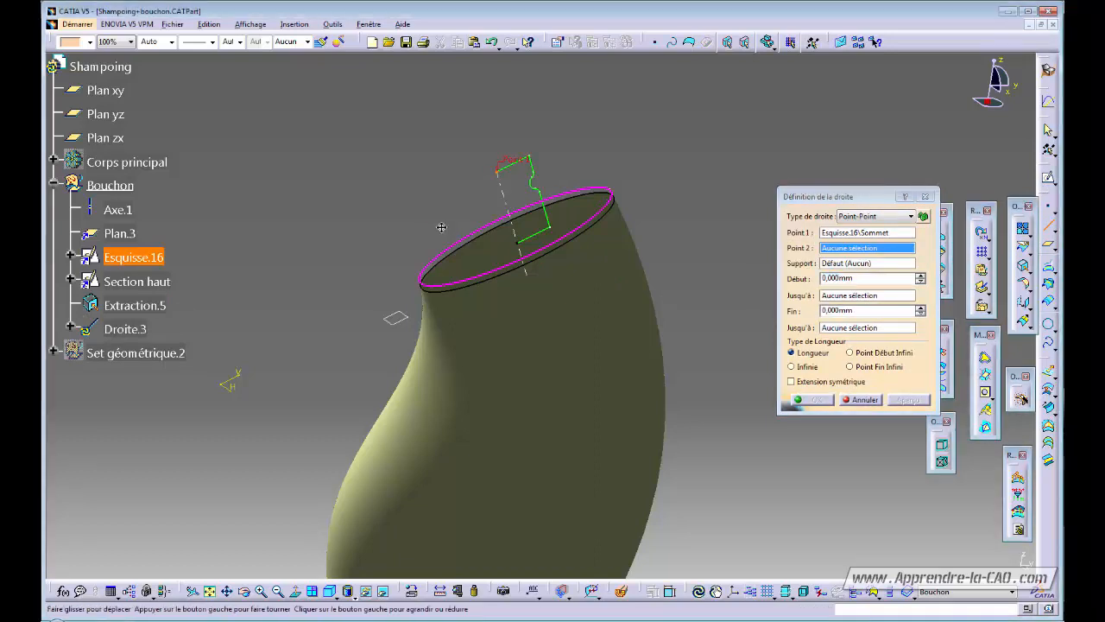
middle_drag(441, 220, 501, 226)
click(871, 218)
click(863, 231)
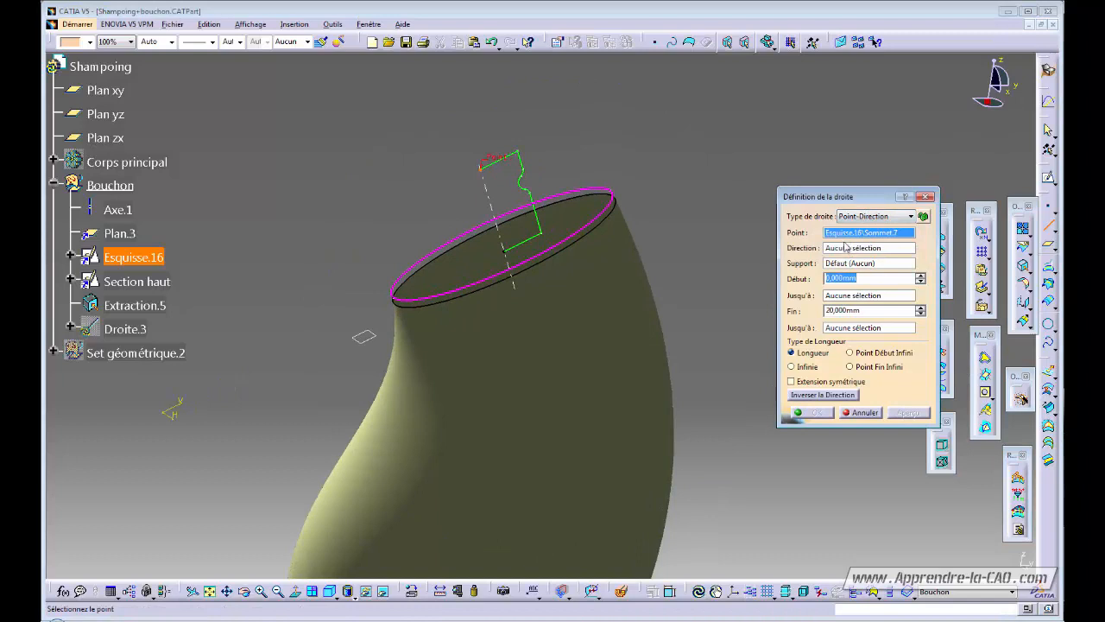
right_click(846, 251)
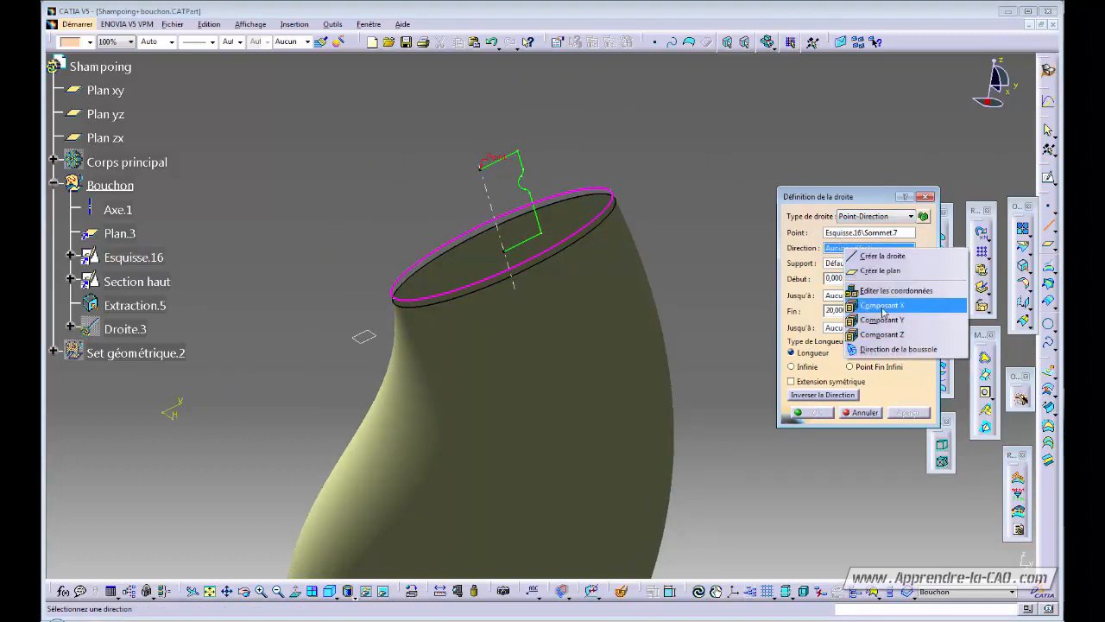
click(882, 307)
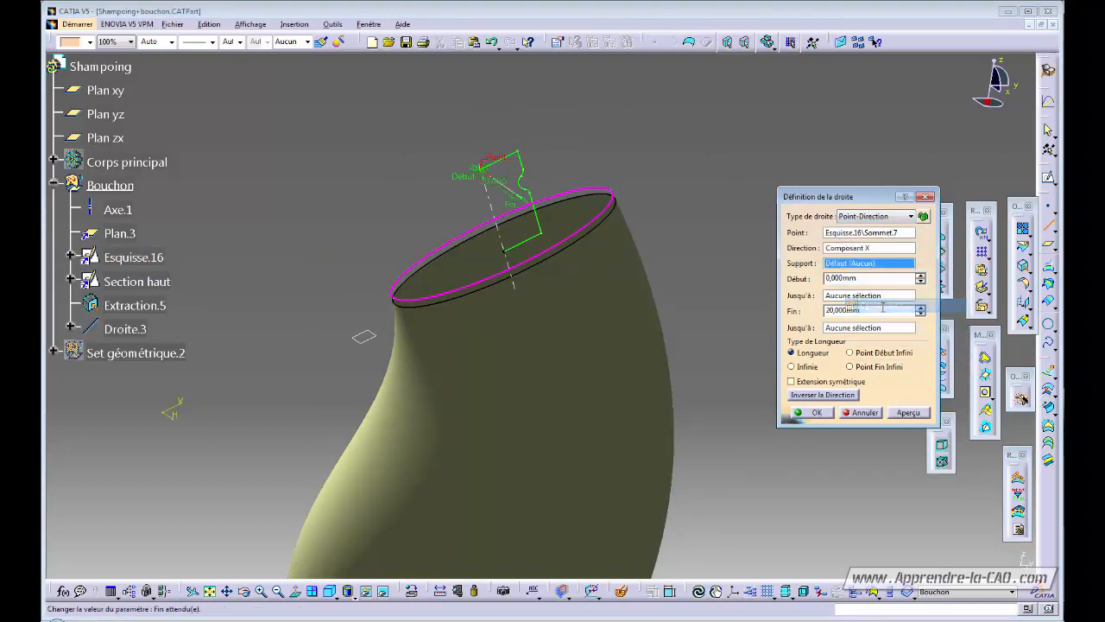
click(817, 412)
Step: Create a plane through two lines, using Axe.1 and the new line Droite.3
middle_drag(682, 254, 680, 214)
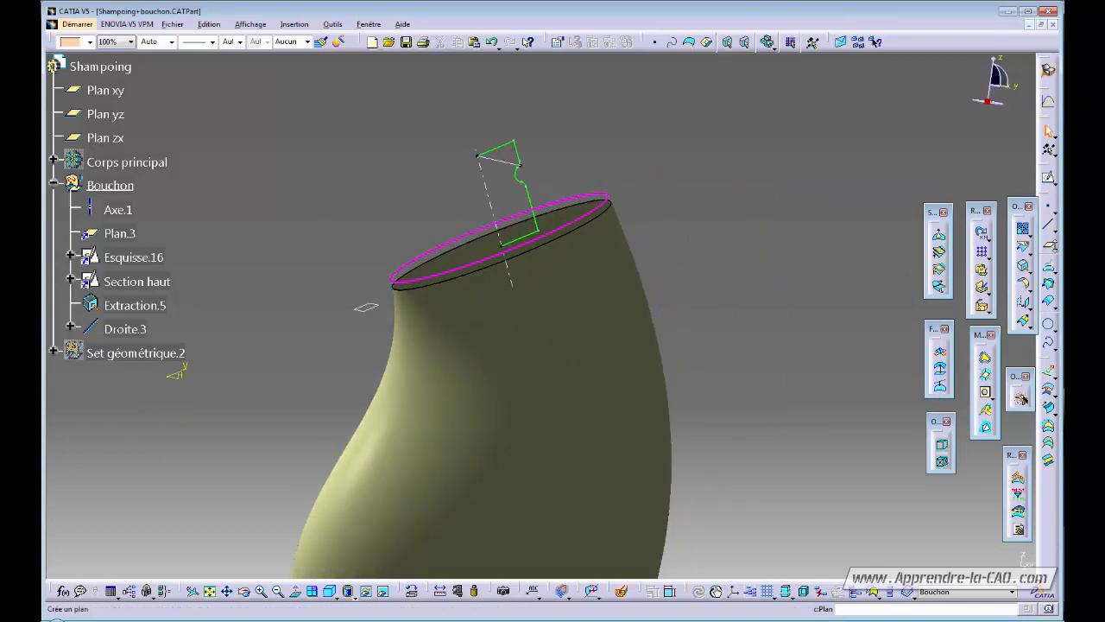
click(493, 190)
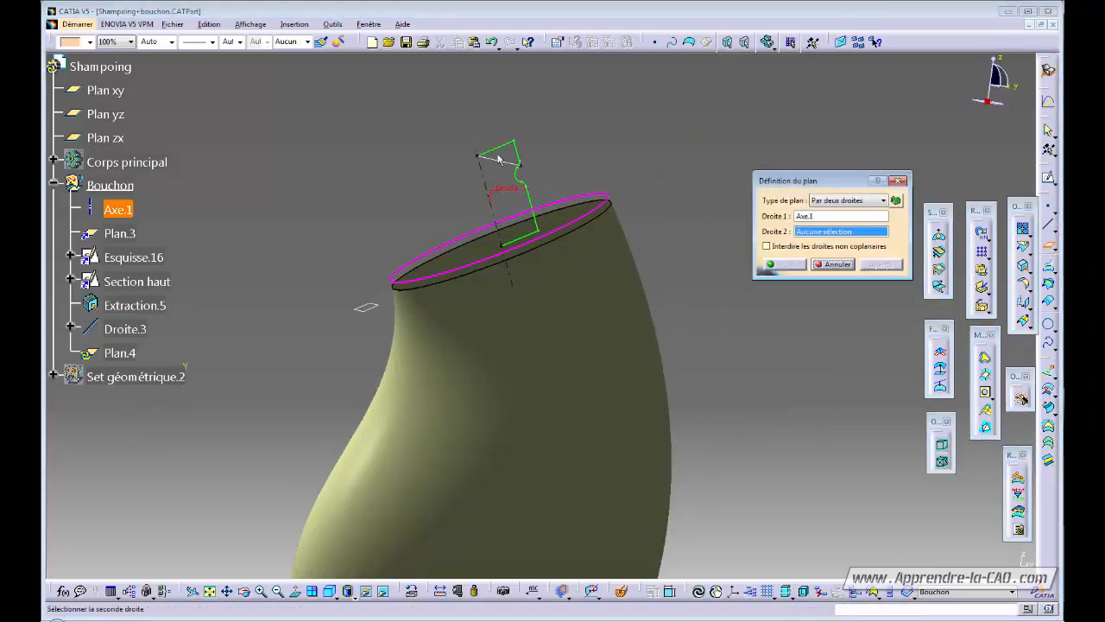
click(511, 164)
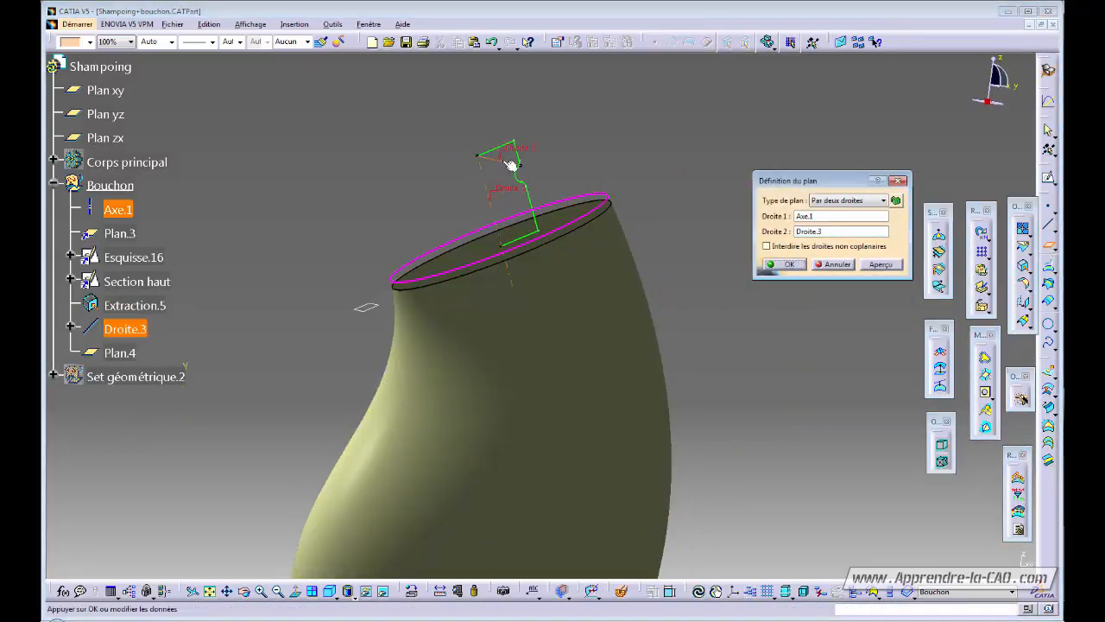
click(789, 264)
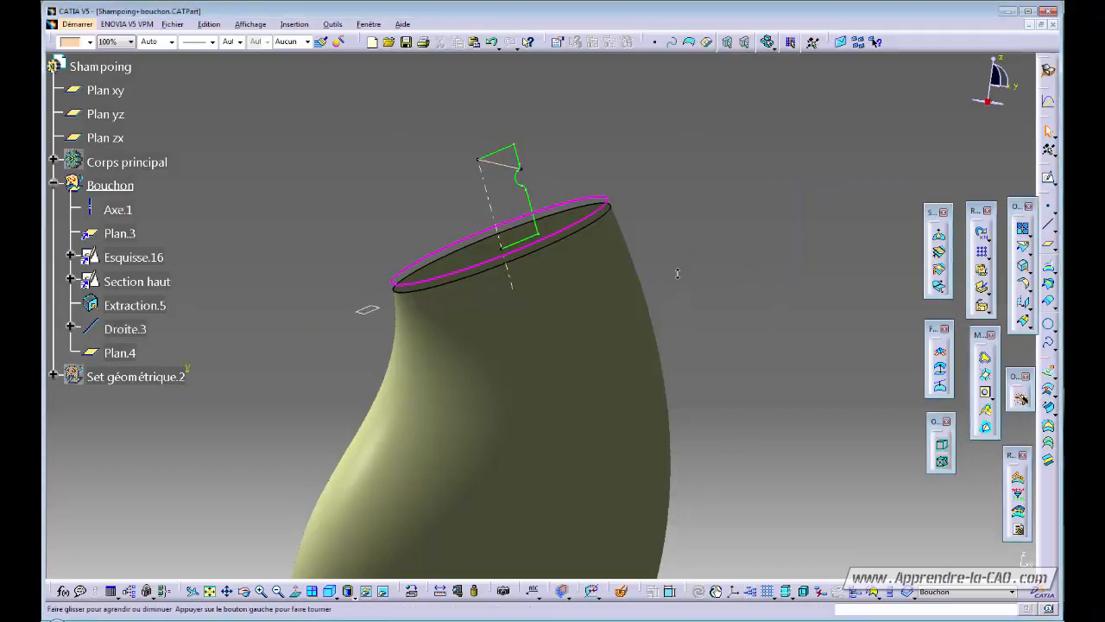
Step: Move the display symbol of Plan.4 up beside the upper end of the neck profile's axis
middle_drag(664, 276, 662, 307)
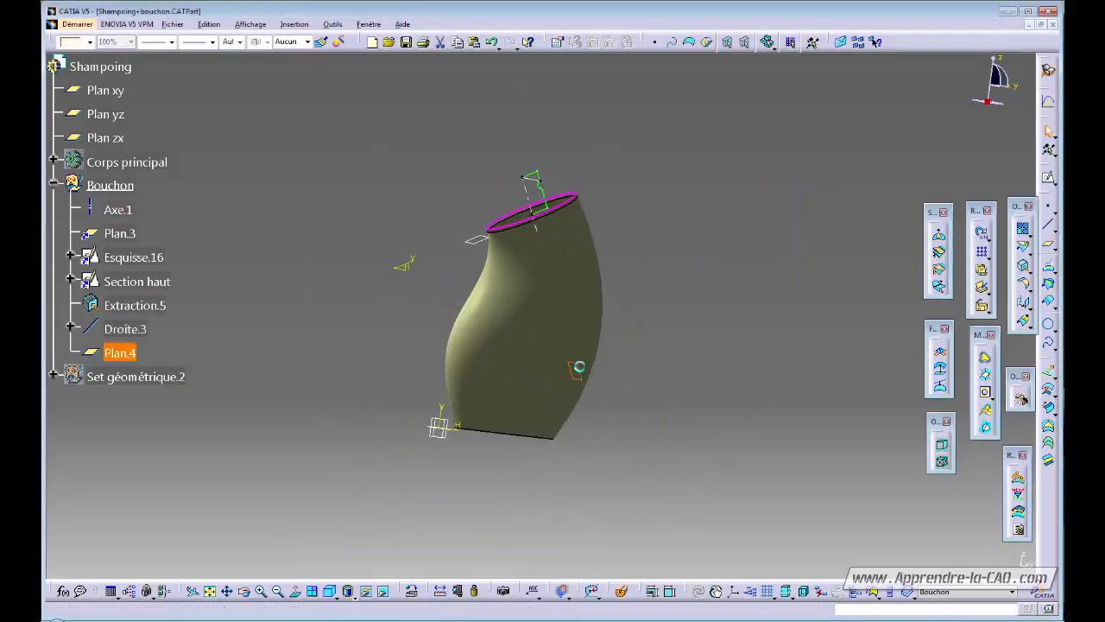
double_click(571, 366)
middle_drag(575, 369, 677, 316)
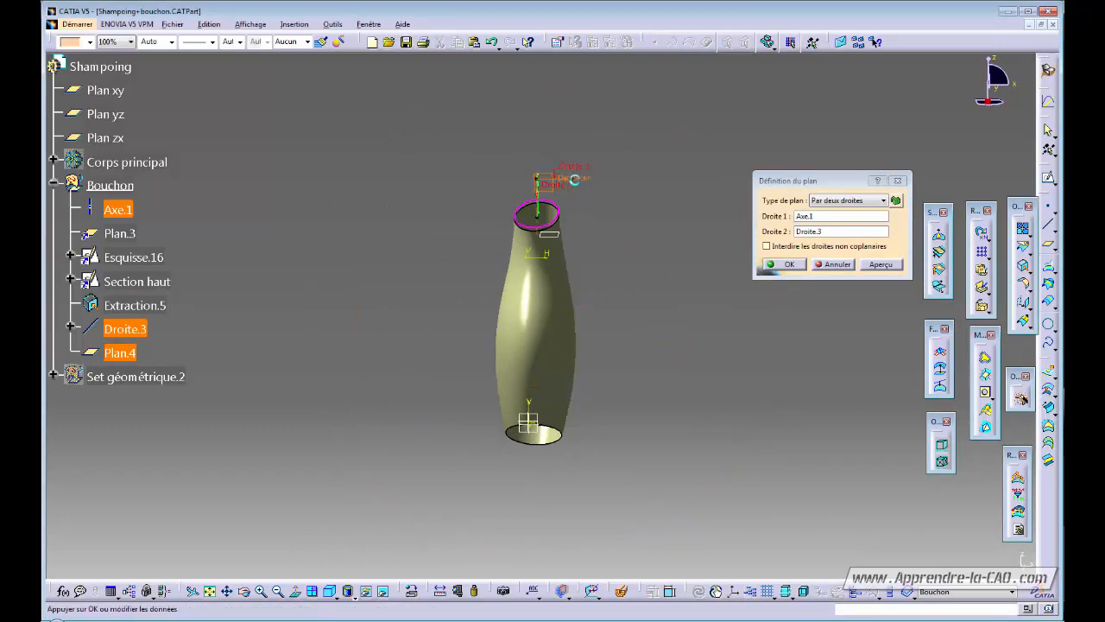
middle_drag(575, 179, 799, 292)
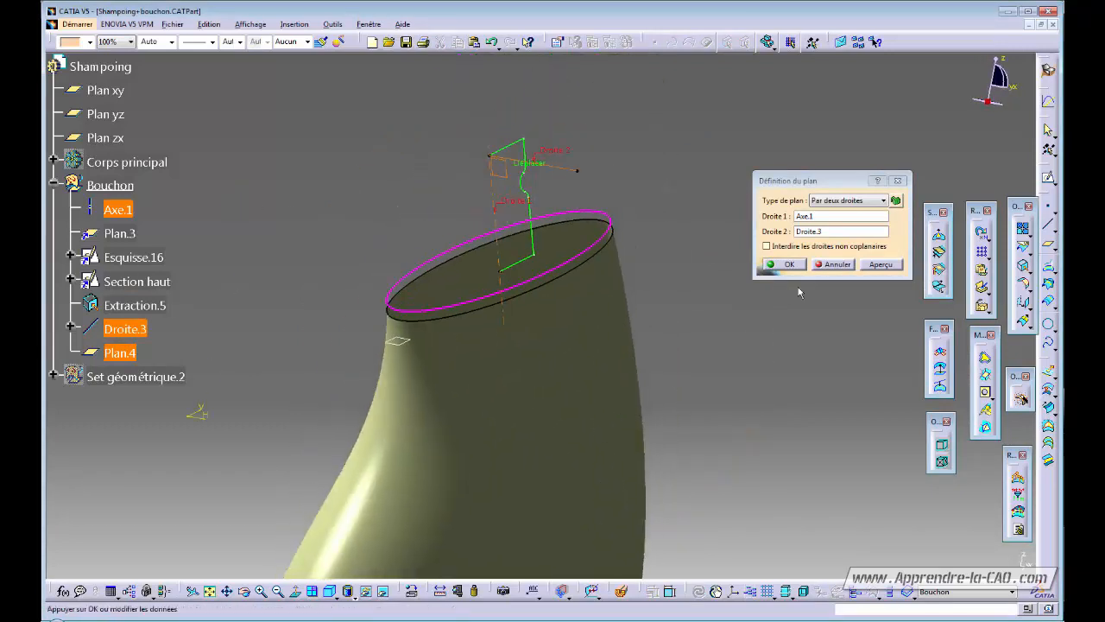
click(796, 265)
Step: Hide the construction line Droite.3
middle_drag(703, 323, 593, 385)
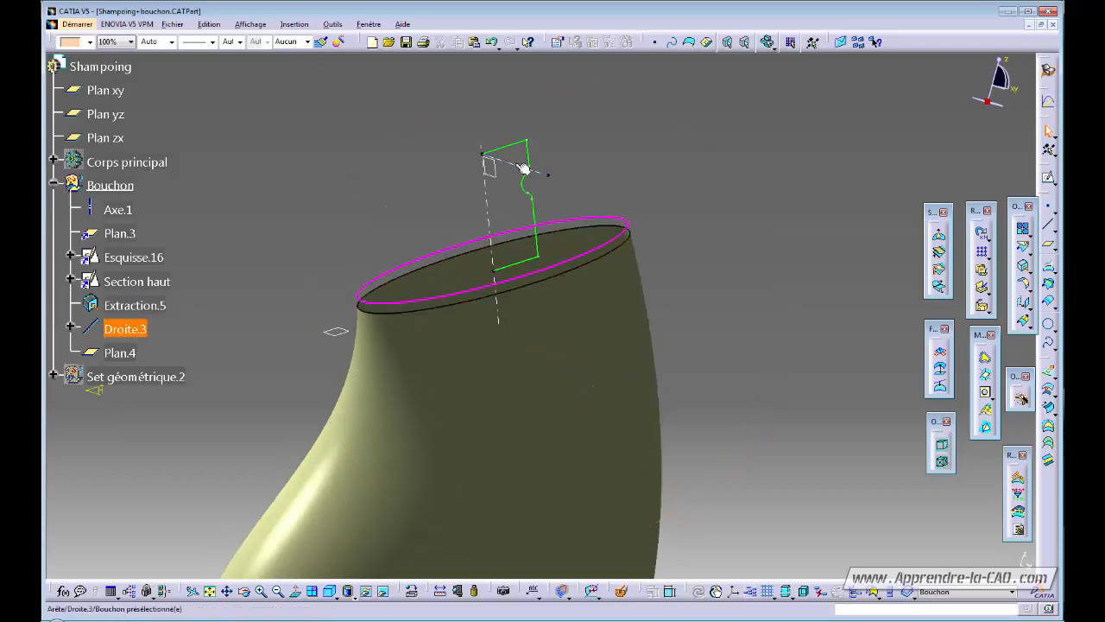
click(523, 167)
key(space)
click(523, 282)
middle_drag(523, 281, 240, 299)
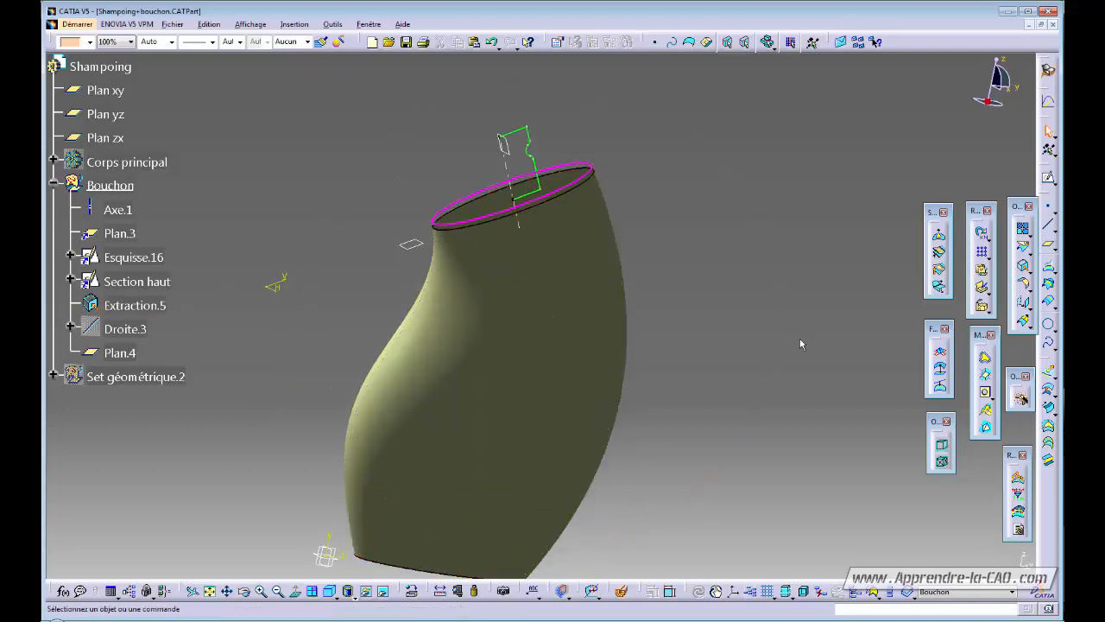
Step: Split the extracted surface Extraction.5 with Plan yz and Plan.4, switching to the other side of Plan.4
click(1024, 250)
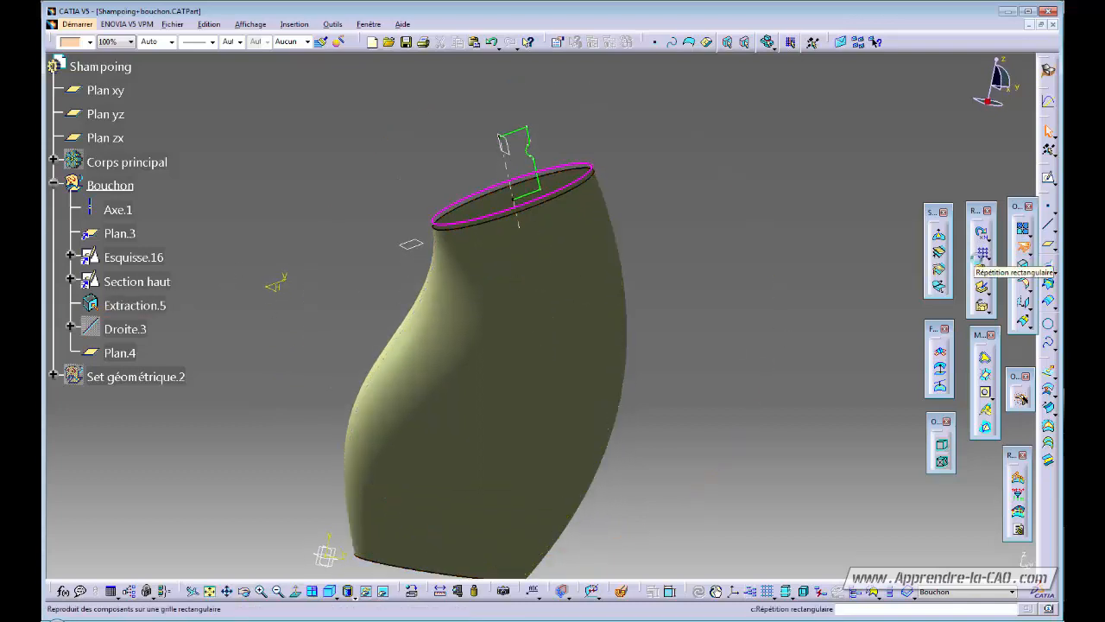
click(557, 323)
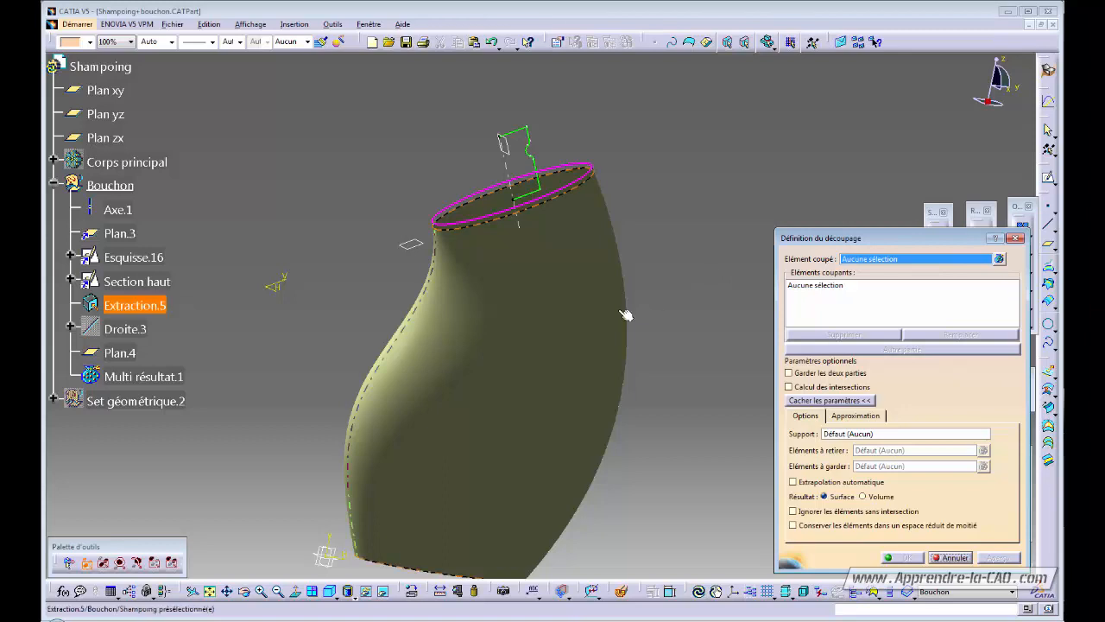
mouse_move(670, 339)
middle_down()
mouse_move(666, 318)
mouse_move(678, 321)
middle_up()
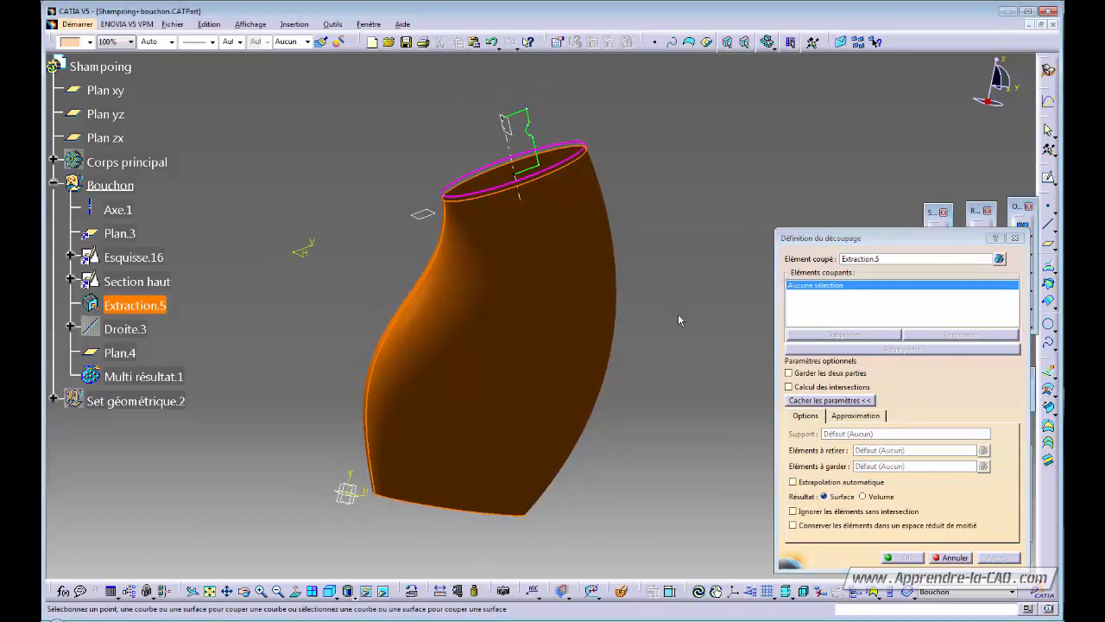
click(106, 114)
middle_drag(397, 342, 489, 382)
middle_drag(619, 418, 669, 459)
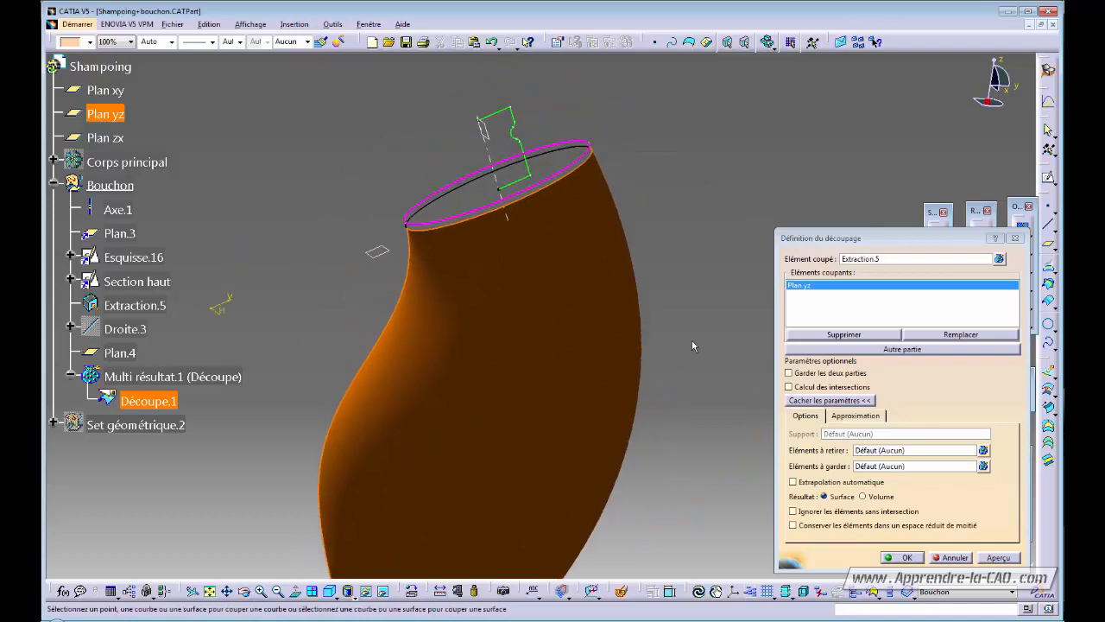
click(494, 141)
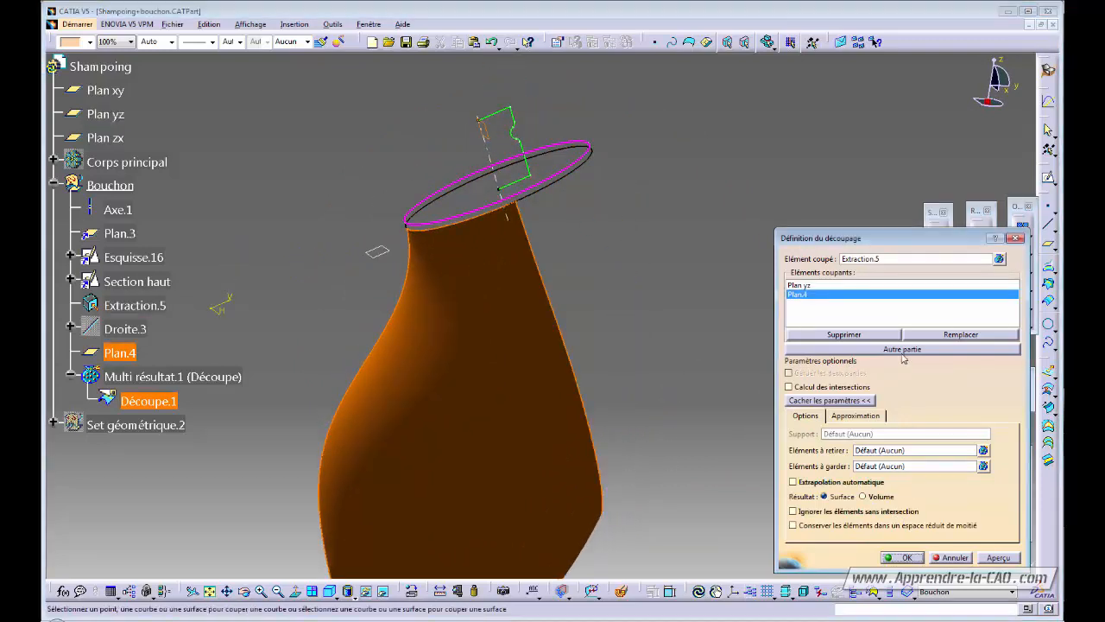
click(902, 348)
click(904, 557)
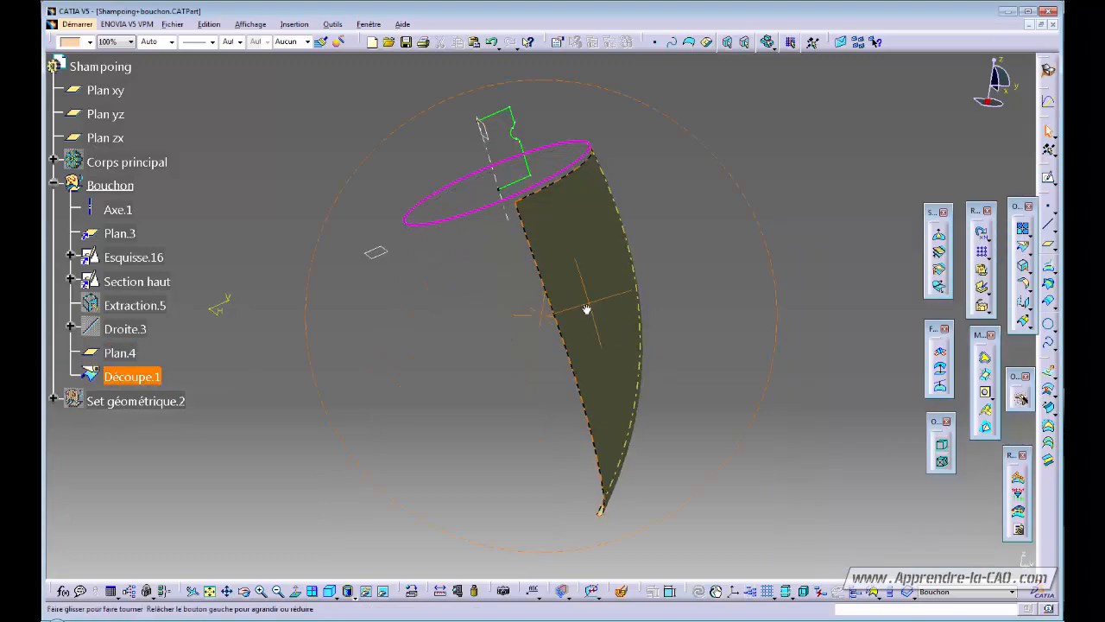
Step: Split the Section haut outline with Plan yz and Plan.4 as cutting elements
middle_drag(587, 306, 586, 255)
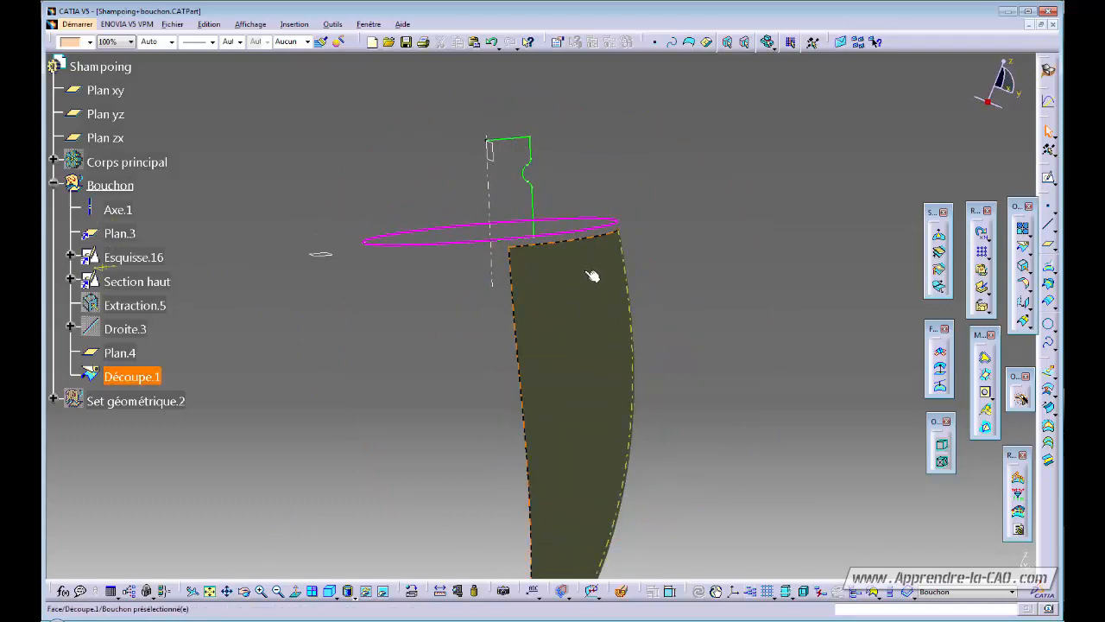
middle_drag(592, 276, 600, 254)
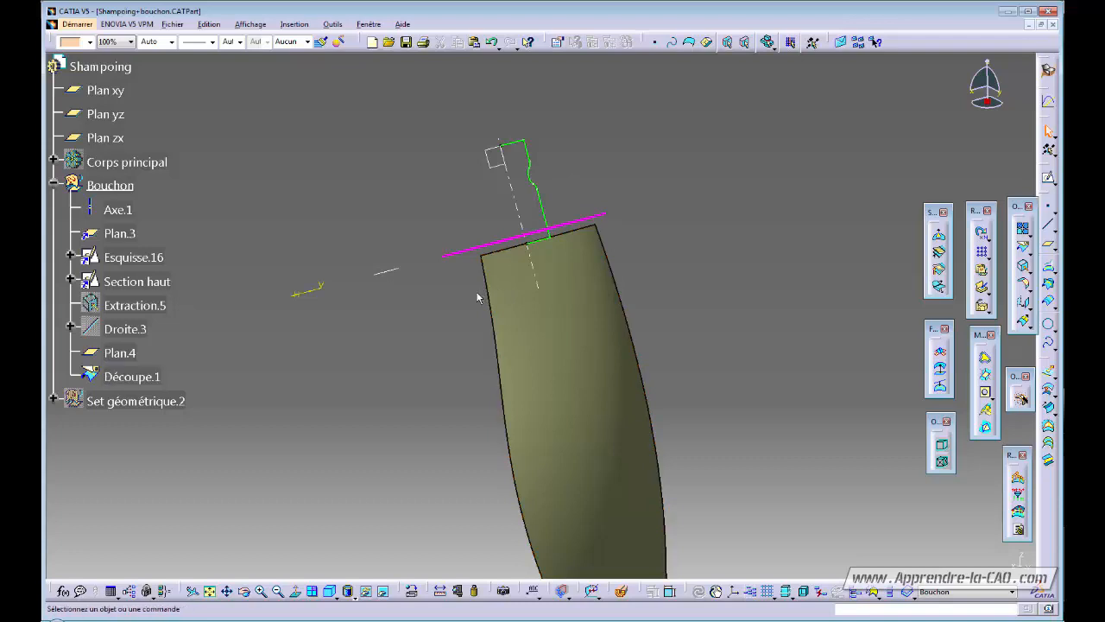
middle_drag(361, 343, 763, 311)
click(1023, 250)
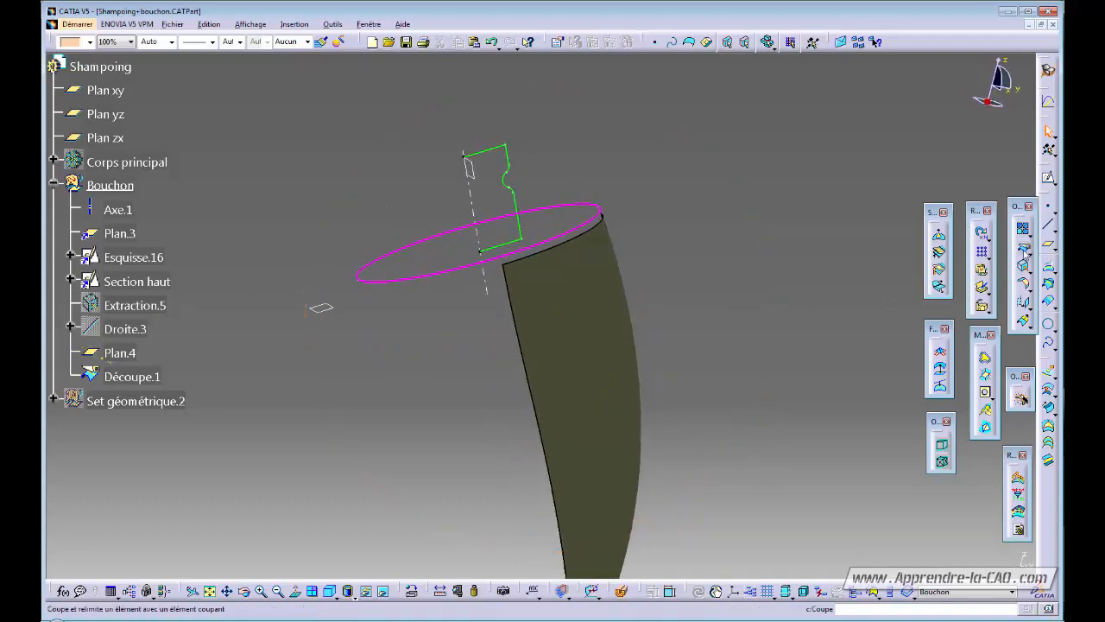
click(416, 269)
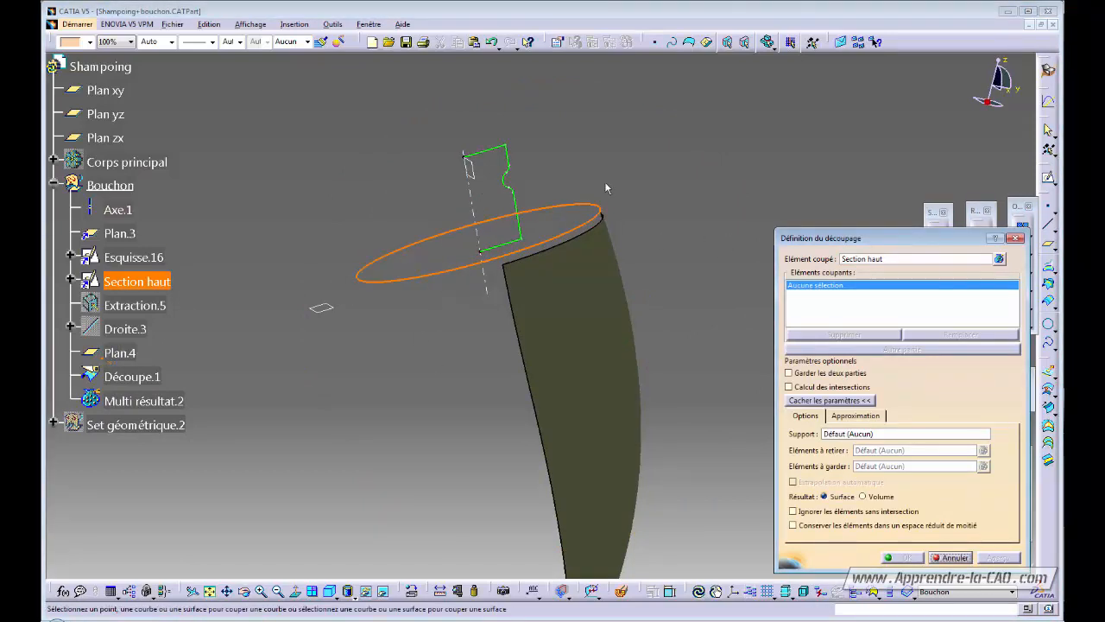
click(105, 114)
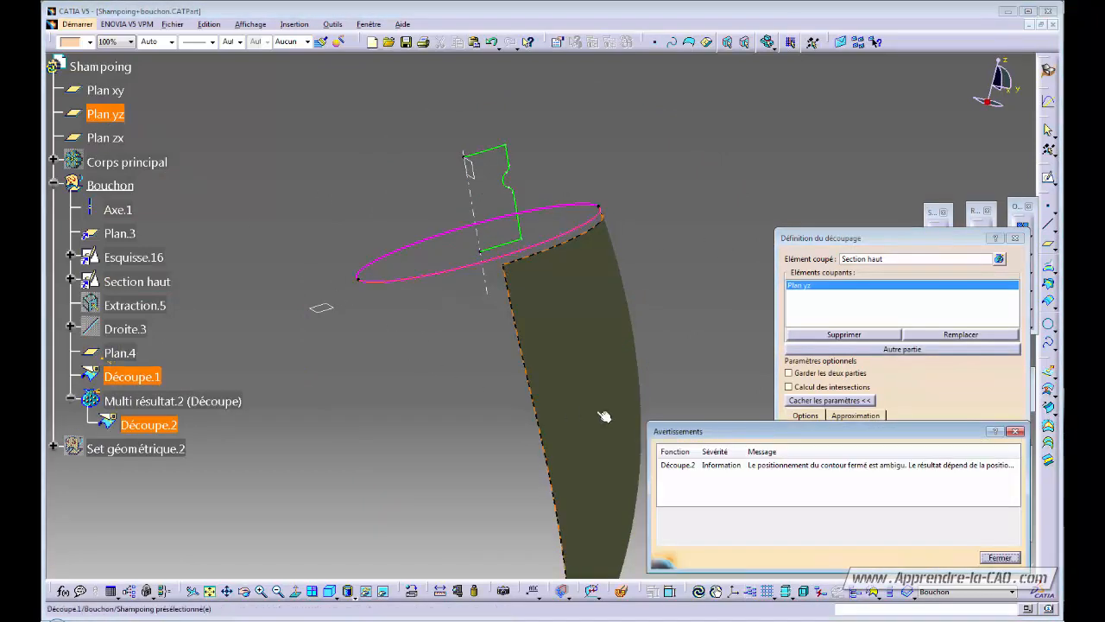
click(1002, 558)
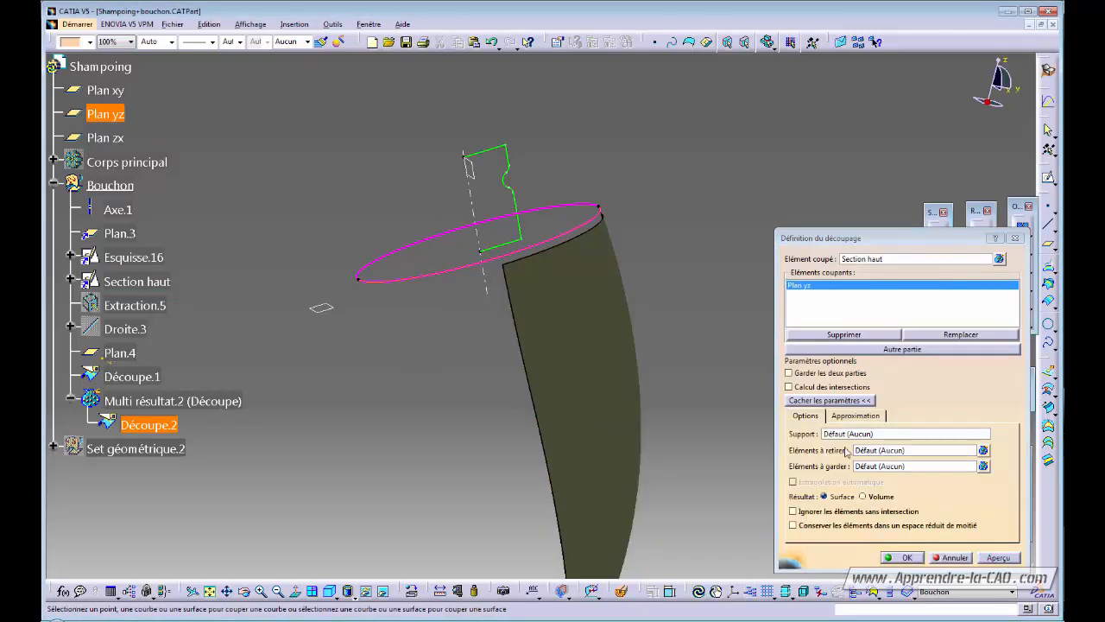
click(474, 170)
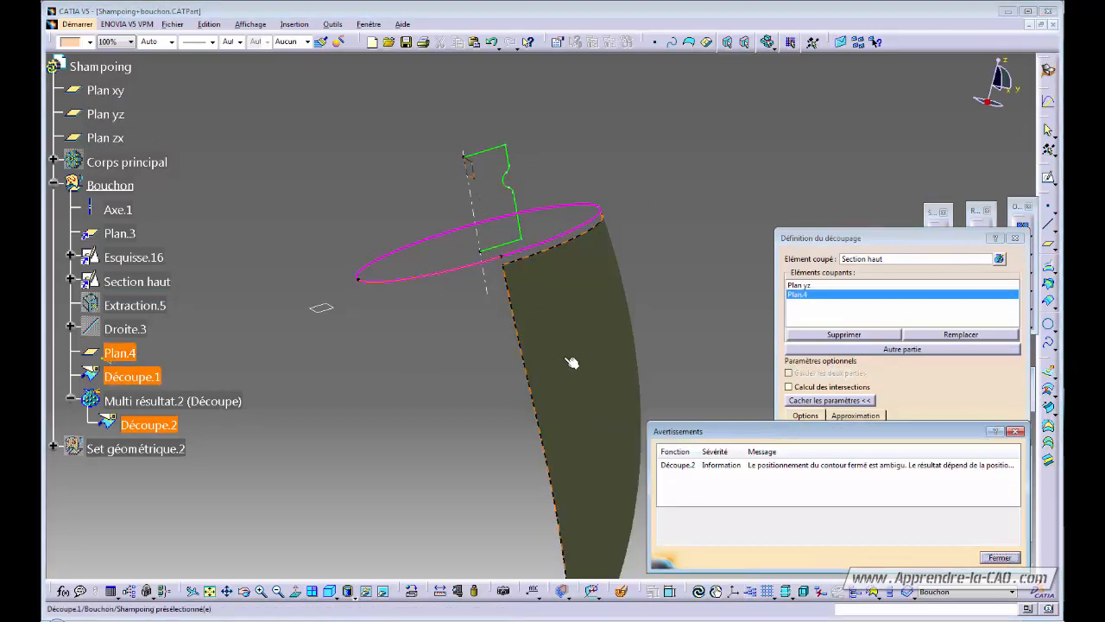
click(1002, 558)
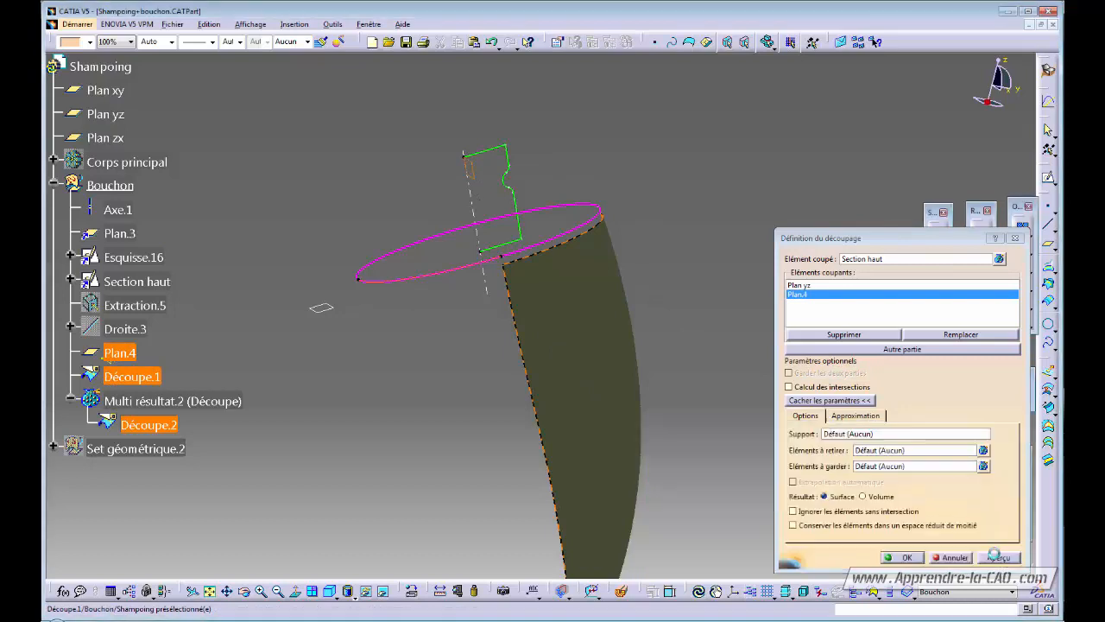
middle_drag(547, 296, 499, 305)
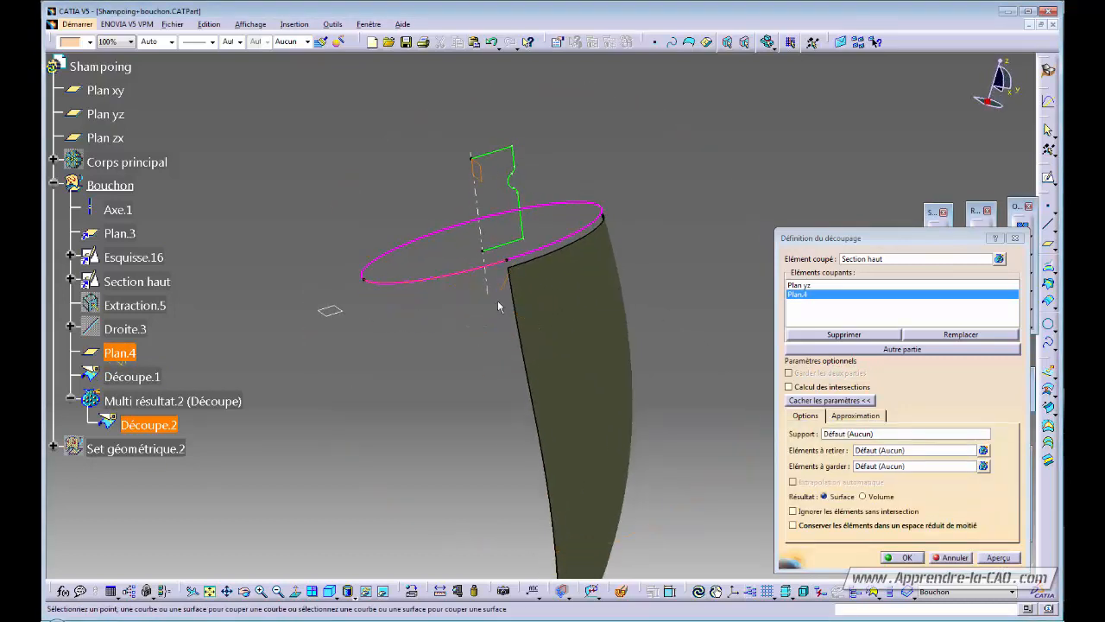
click(901, 556)
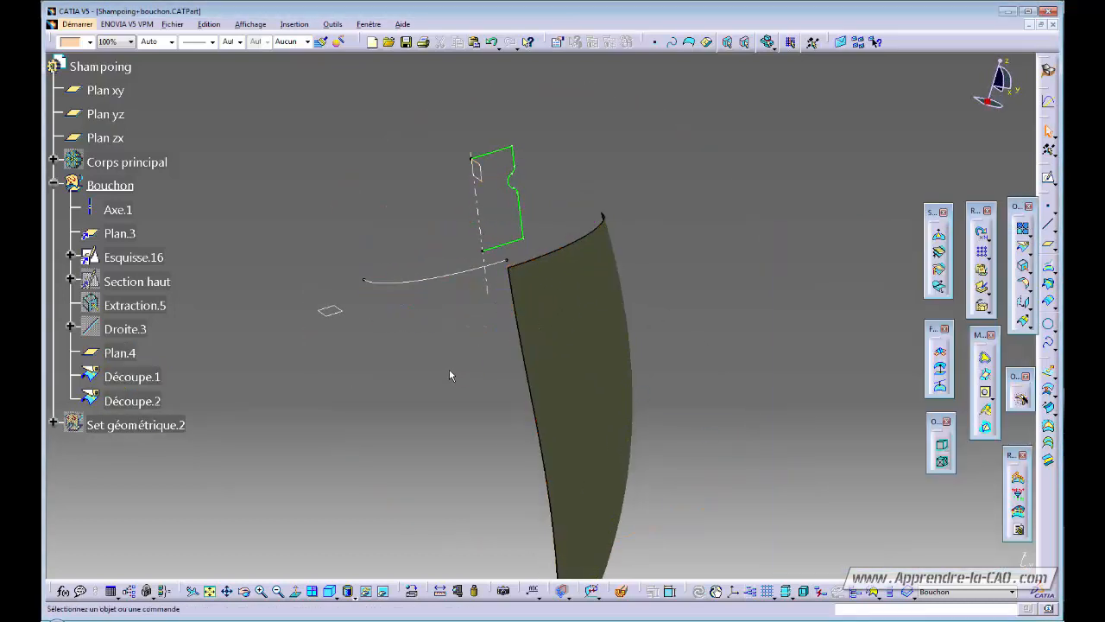
Step: Edit the split of the Section haut outline so that the other side of Plan.4 is kept
double_click(132, 400)
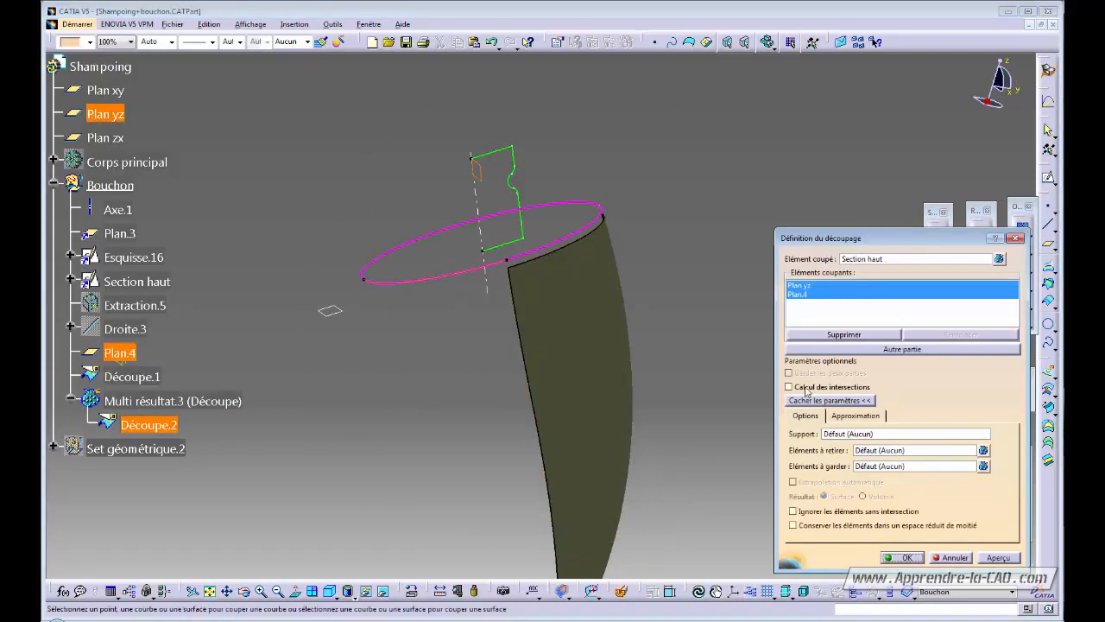
click(828, 306)
click(913, 350)
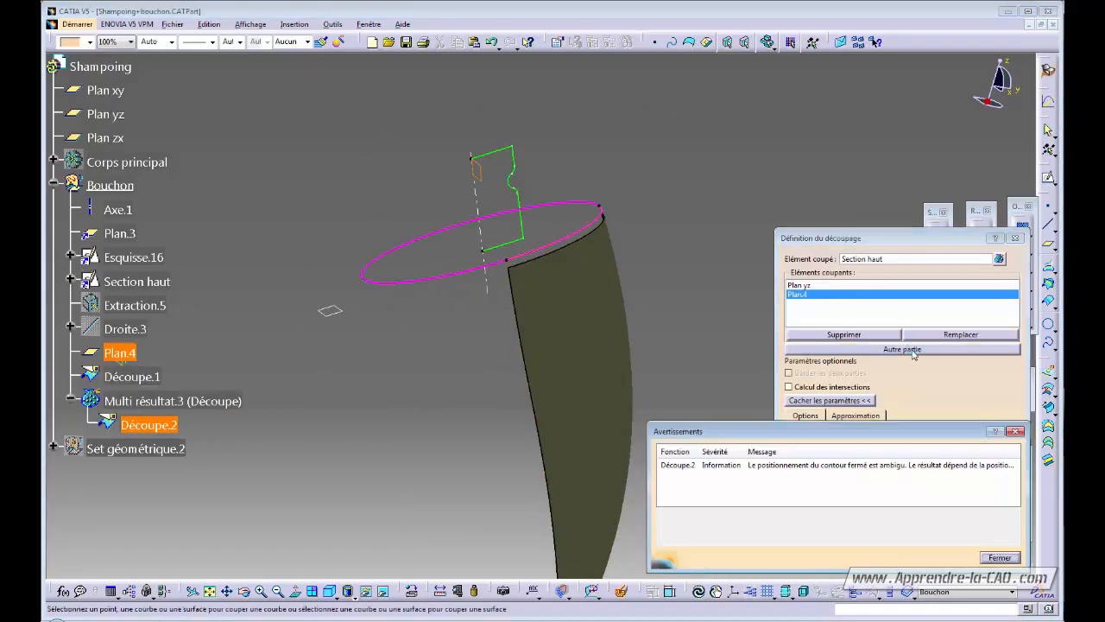
click(999, 558)
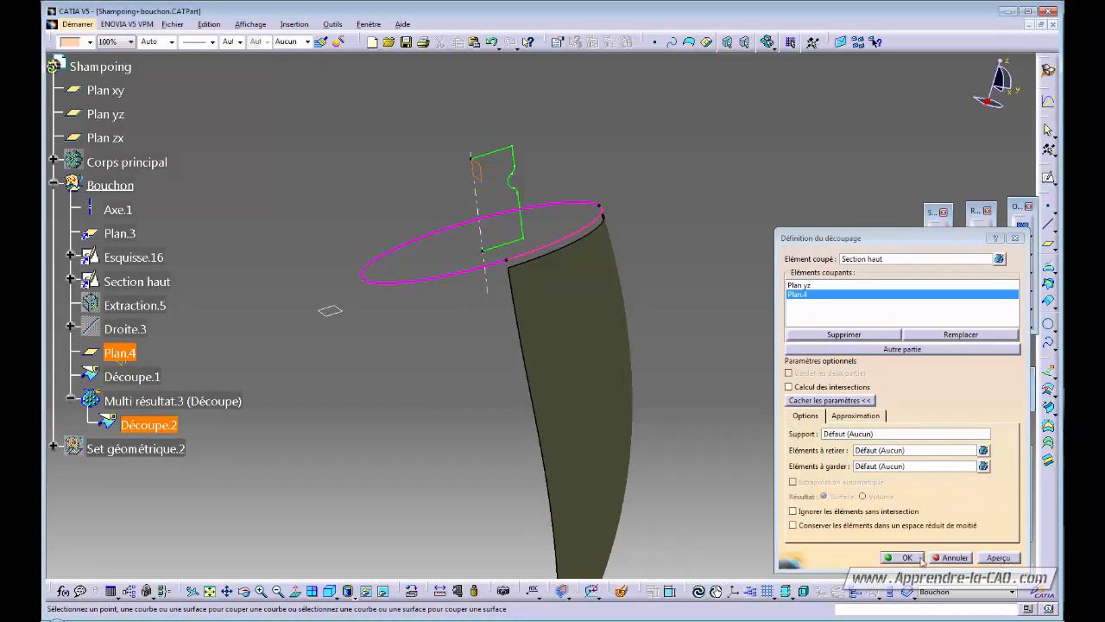
click(907, 556)
middle_drag(653, 311, 600, 407)
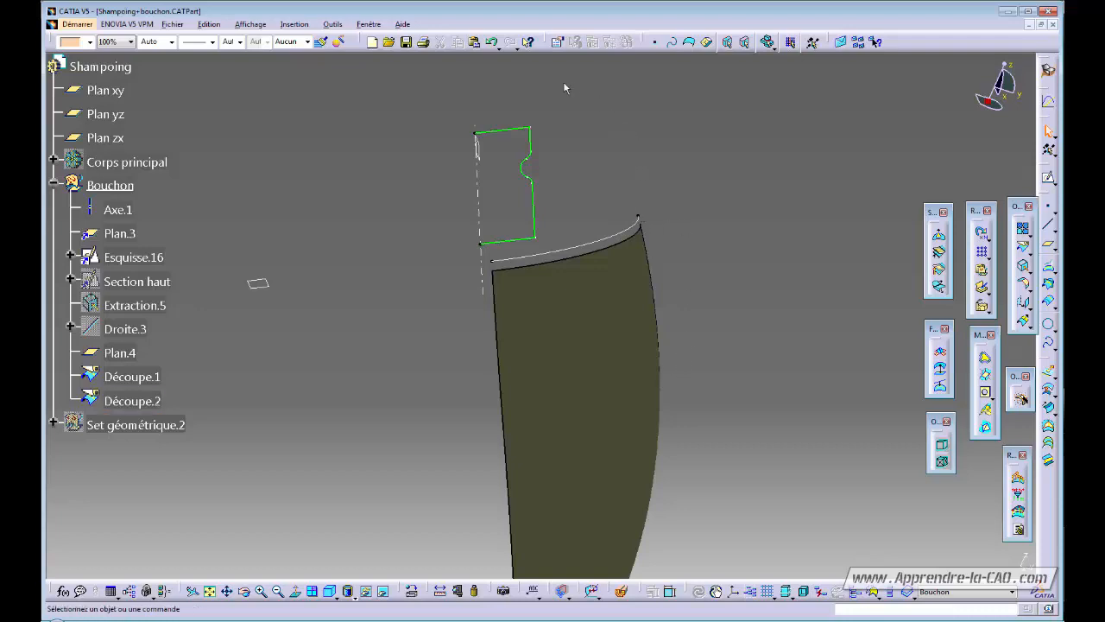
mouse_move(434, 203)
middle_down()
mouse_move(506, 279)
mouse_move(584, 279)
mouse_move(570, 274)
middle_up()
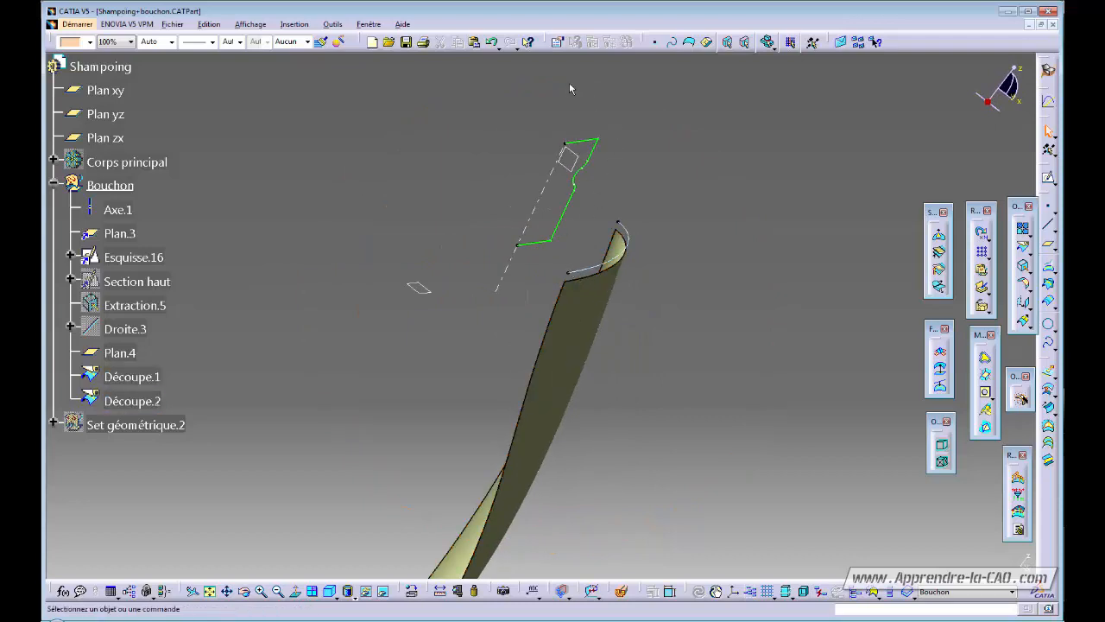
mouse_move(680, 359)
middle_down()
mouse_move(690, 398)
mouse_move(518, 420)
mouse_move(524, 406)
mouse_move(586, 407)
middle_up()
middle_drag(506, 370, 599, 326)
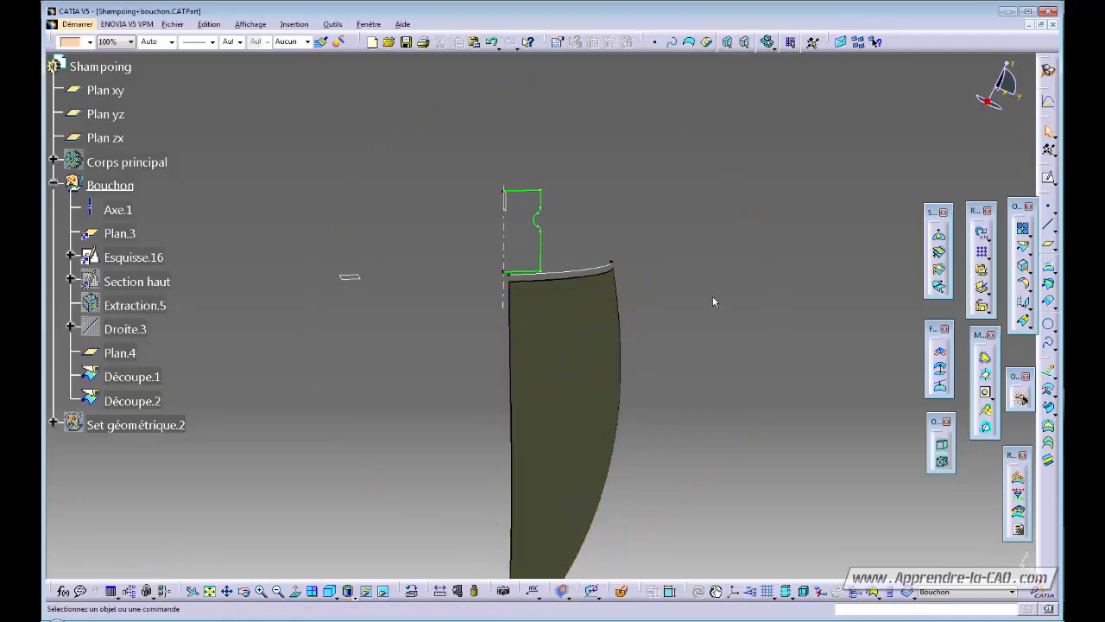
Step: Switch to the Dessin shampoing+bouchon.CATProduct window and activate the Shampoing part for editing in the Bouchon geometrical set
click(369, 24)
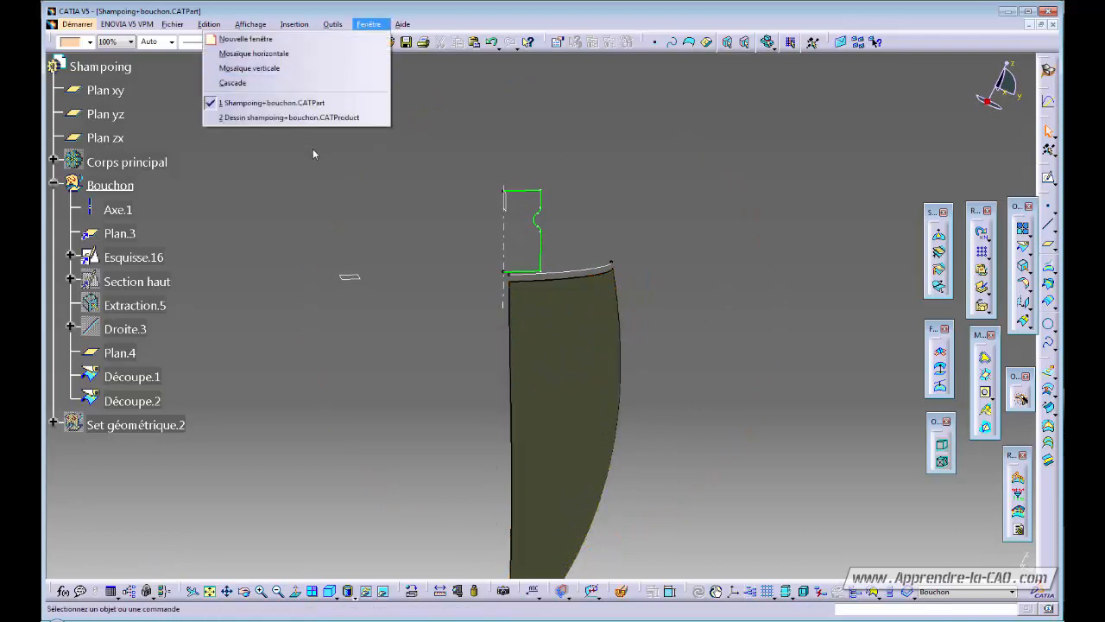
click(267, 119)
ctrl+middle_drag(744, 252, 763, 318)
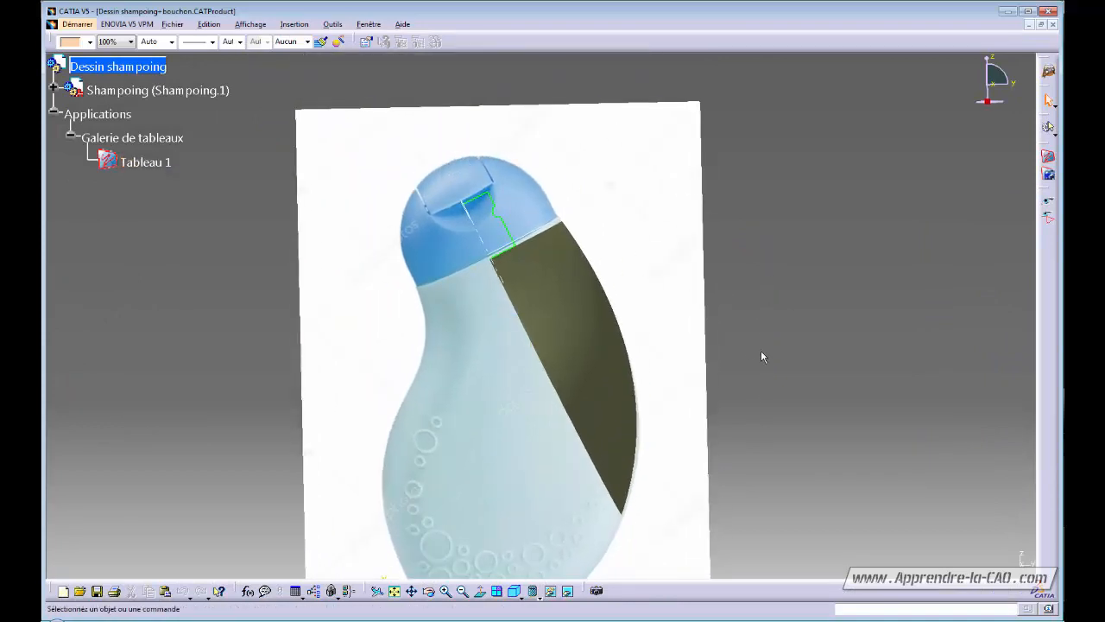
ctrl+middle_drag(762, 352, 751, 304)
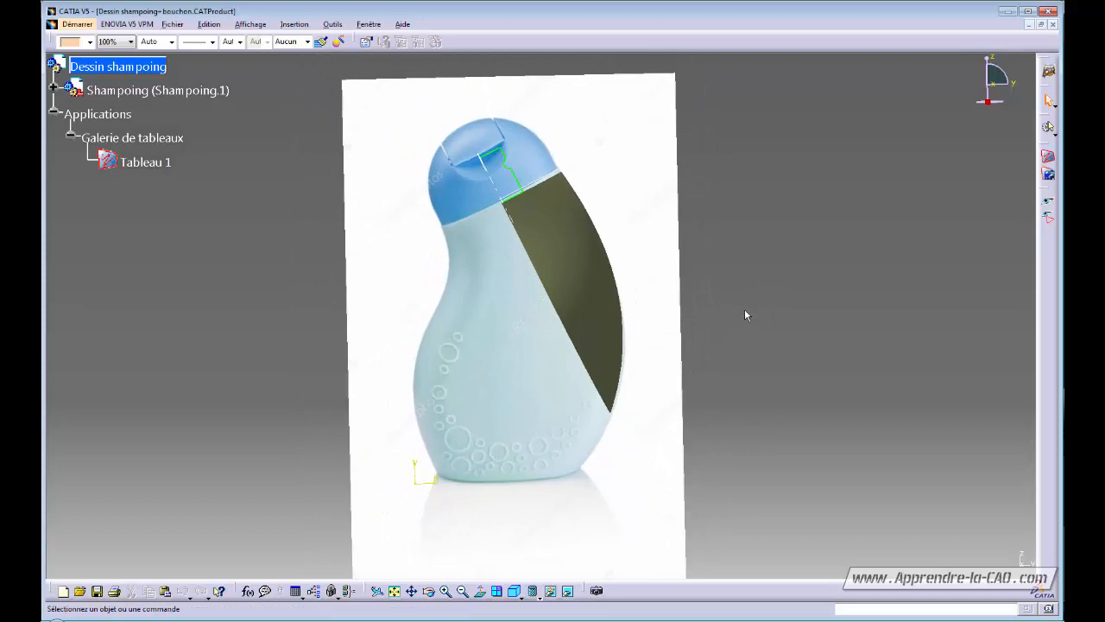
click(54, 90)
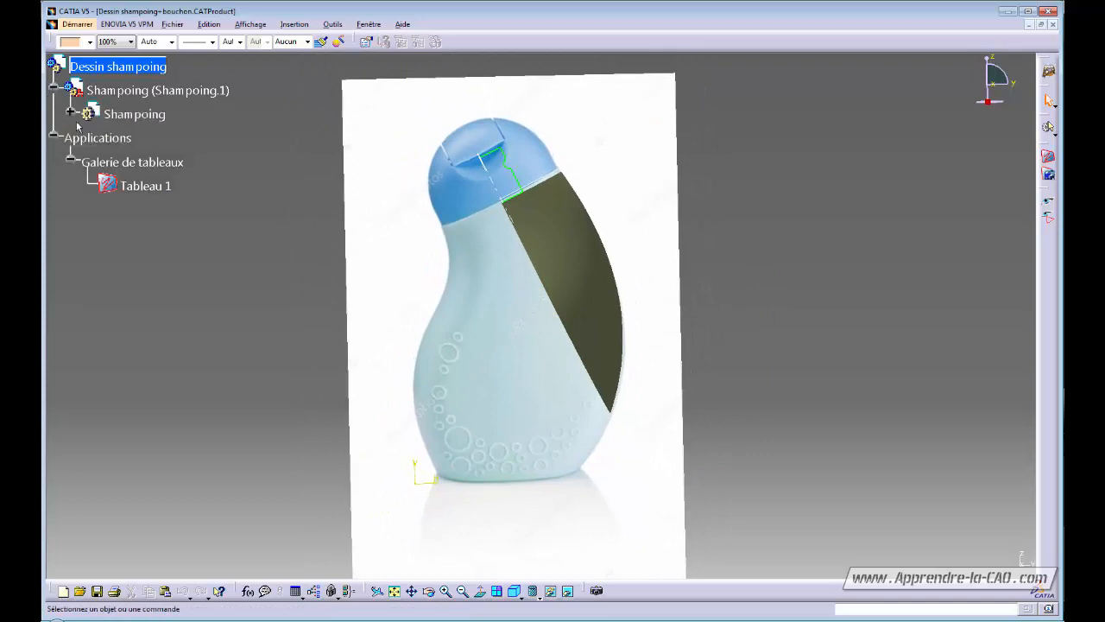
click(70, 113)
double_click(156, 231)
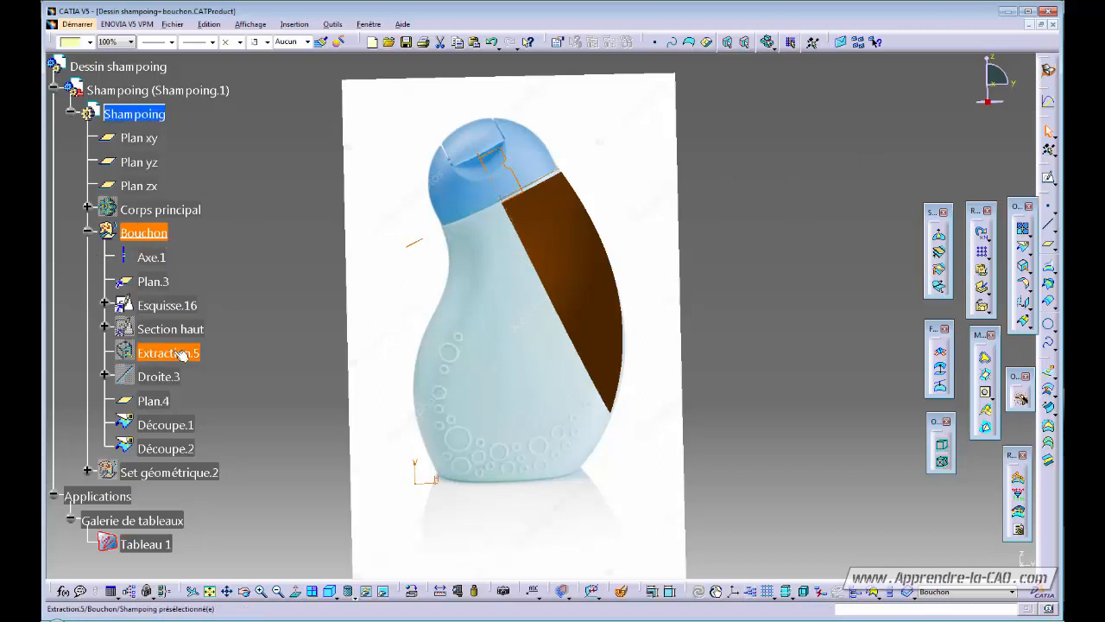
scroll(742, 340, down, 3)
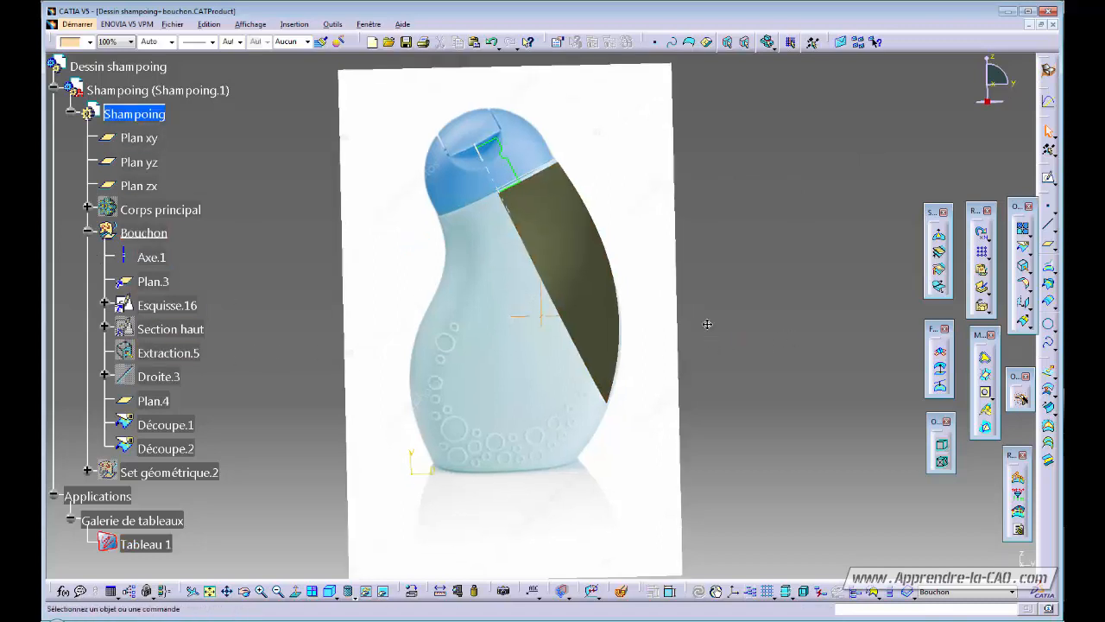
Step: Start a new sketch on Plan yz inside the Bouchon set
click(1048, 177)
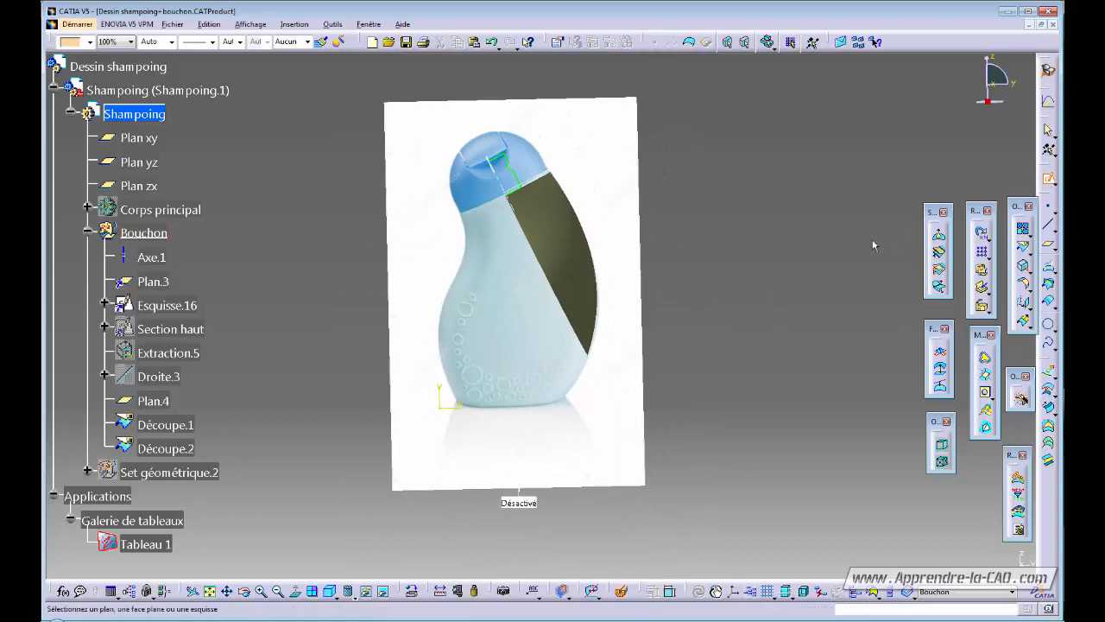
ctrl+middle_drag(759, 306, 762, 306)
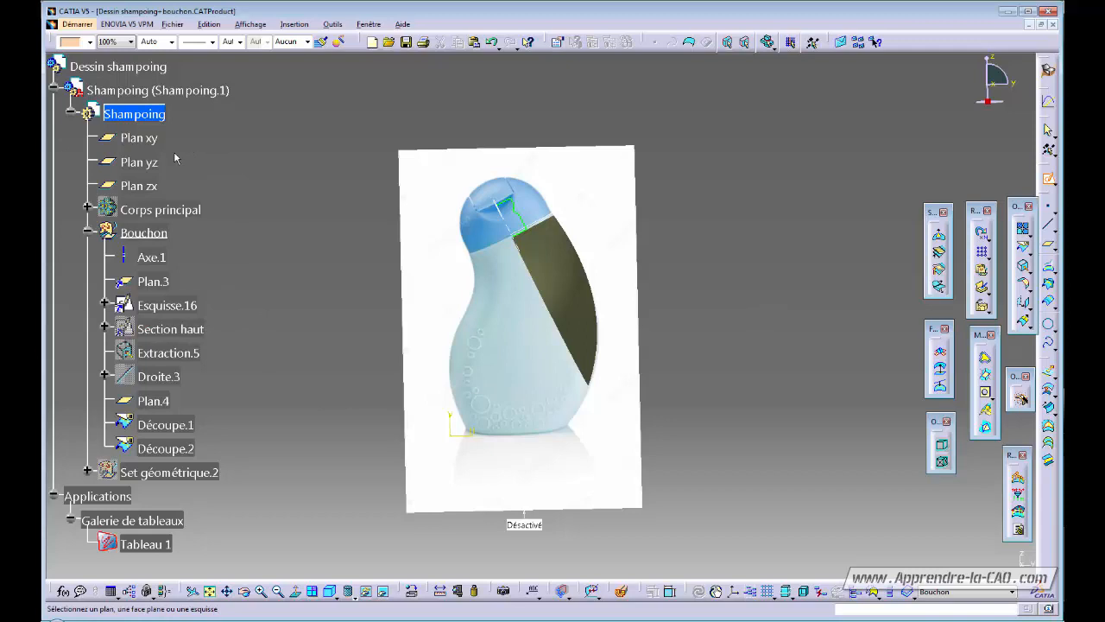
click(143, 169)
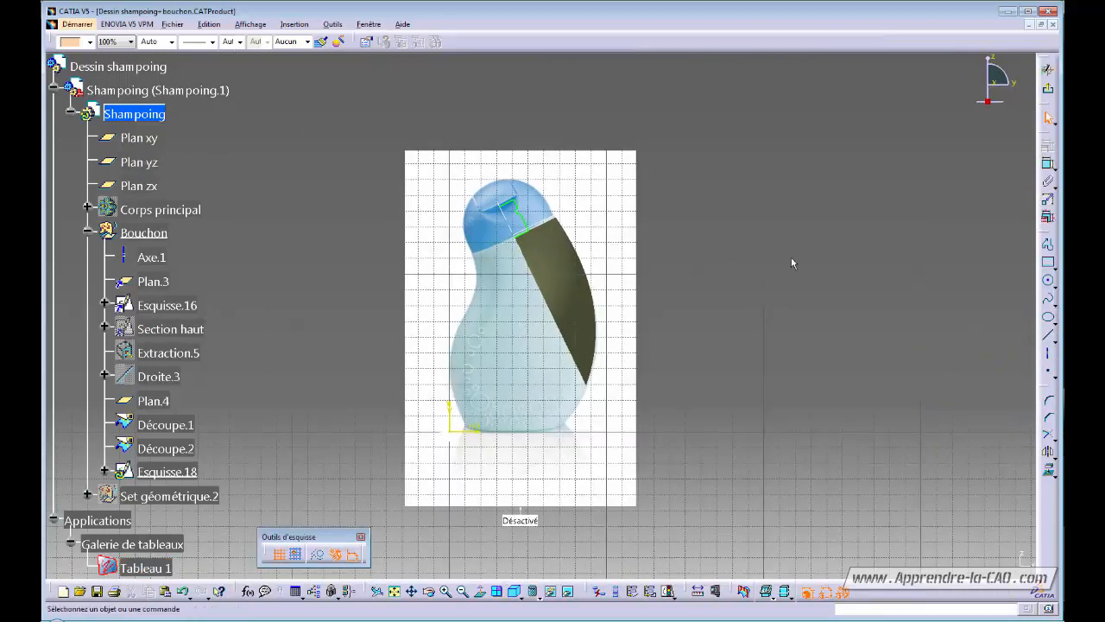
Step: Sketch a slanted line rising from the upper outline of the cap image, starting at about H 24 mm, V 157 mm
click(1047, 339)
mouse_move(720, 164)
middle_down()
mouse_move(705, 216)
mouse_move(716, 158)
middle_up()
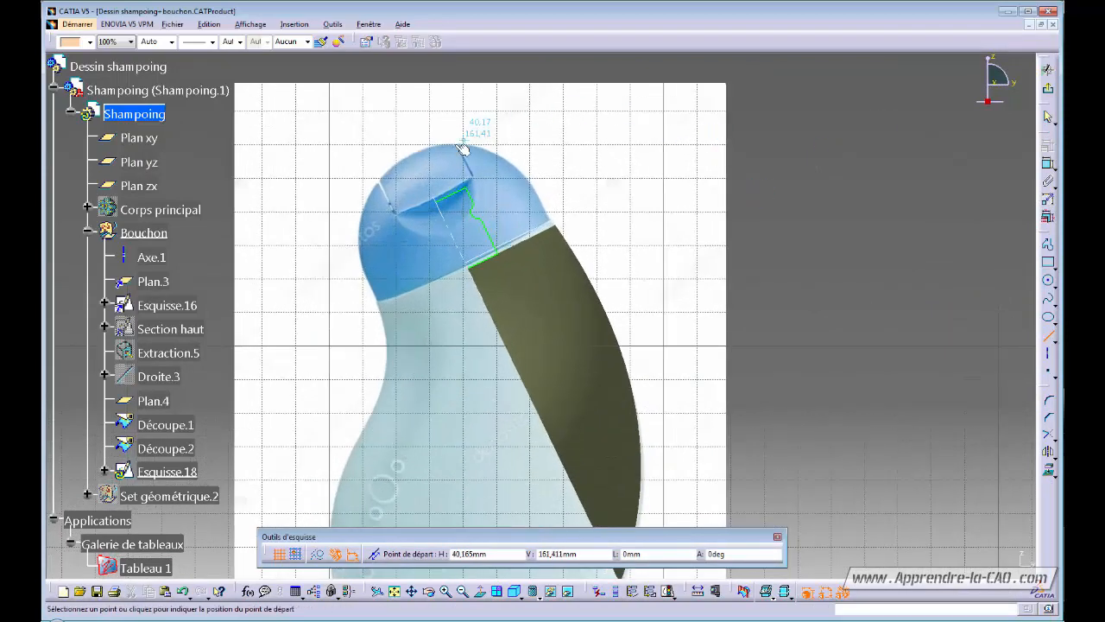
click(415, 160)
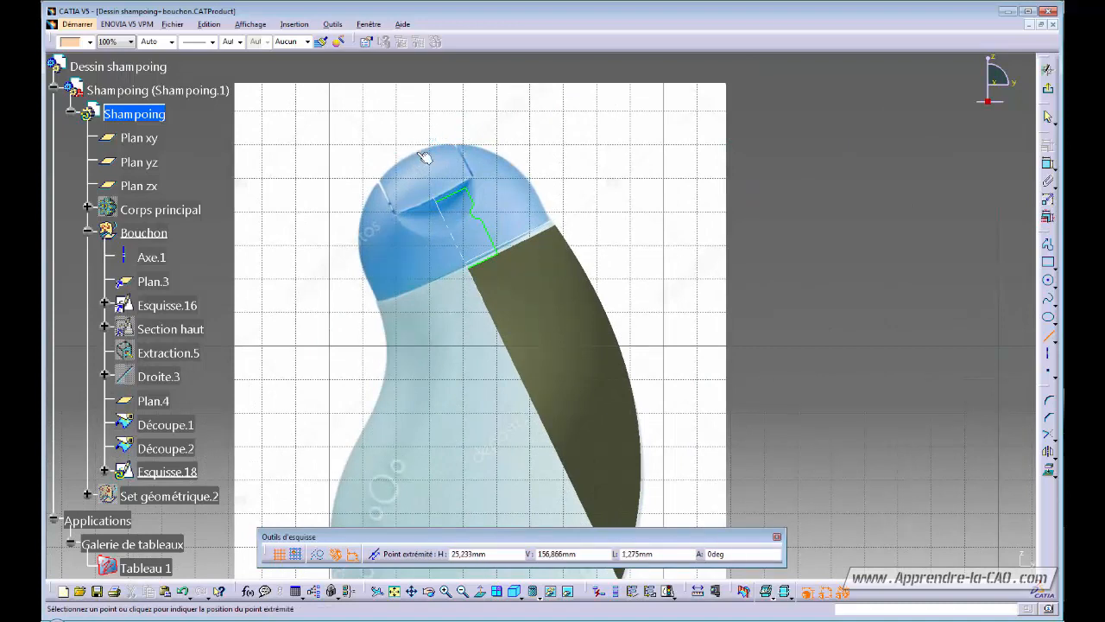
click(521, 110)
mouse_move(817, 261)
ctrl+middle_down()
mouse_move(836, 250)
mouse_move(810, 256)
mouse_move(805, 271)
mouse_move(839, 263)
ctrl+middle_up()
click(840, 267)
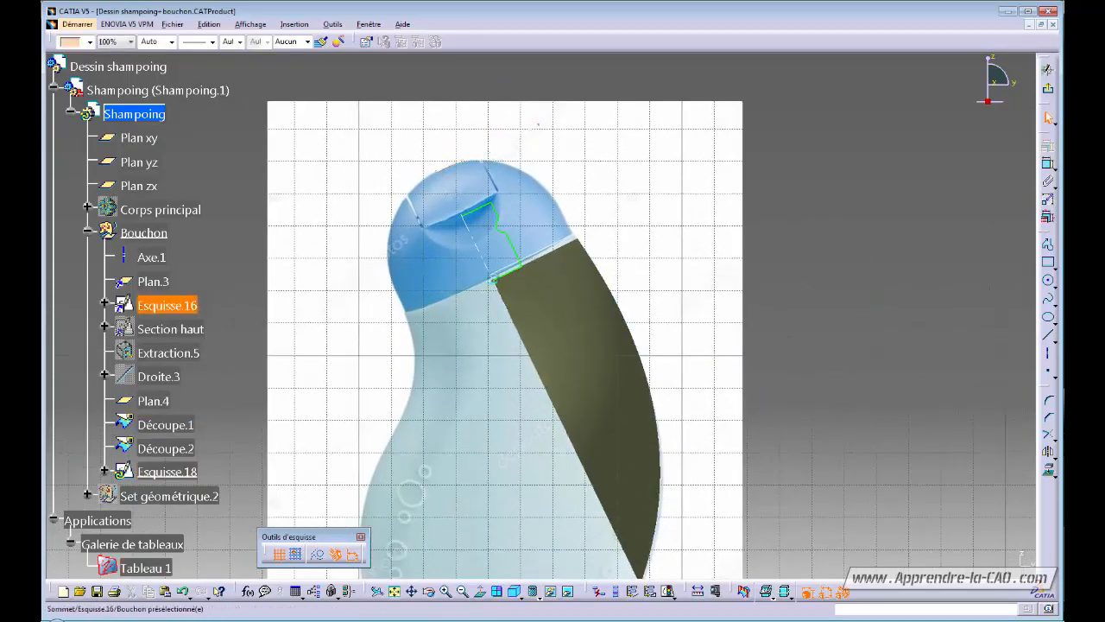
Step: Project the neck axis Axe.1 into the sketch
click(477, 240)
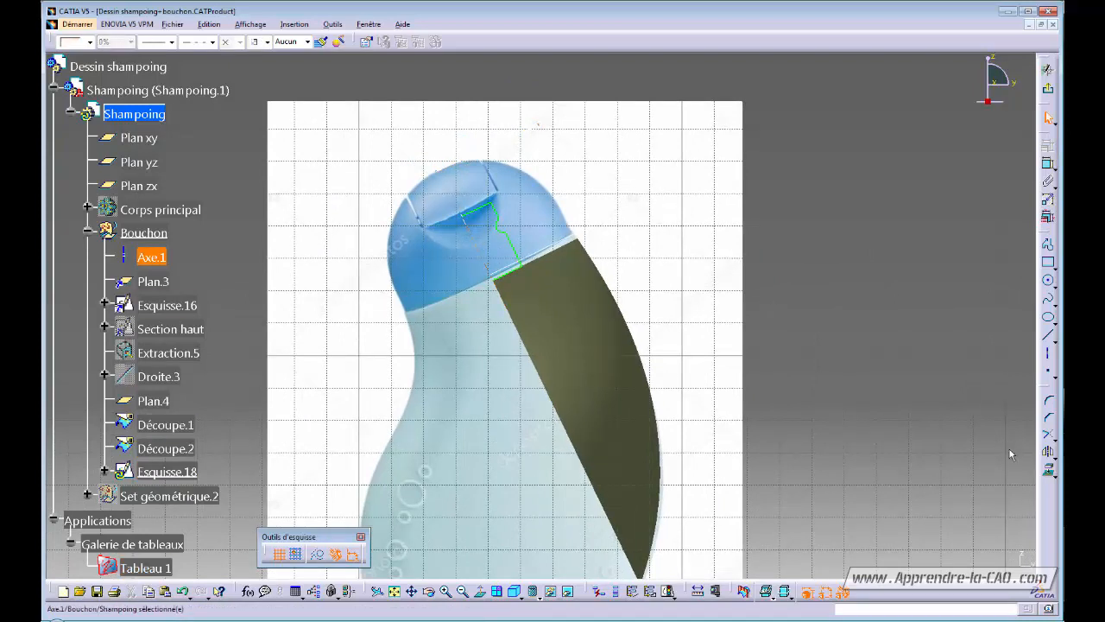
click(1051, 474)
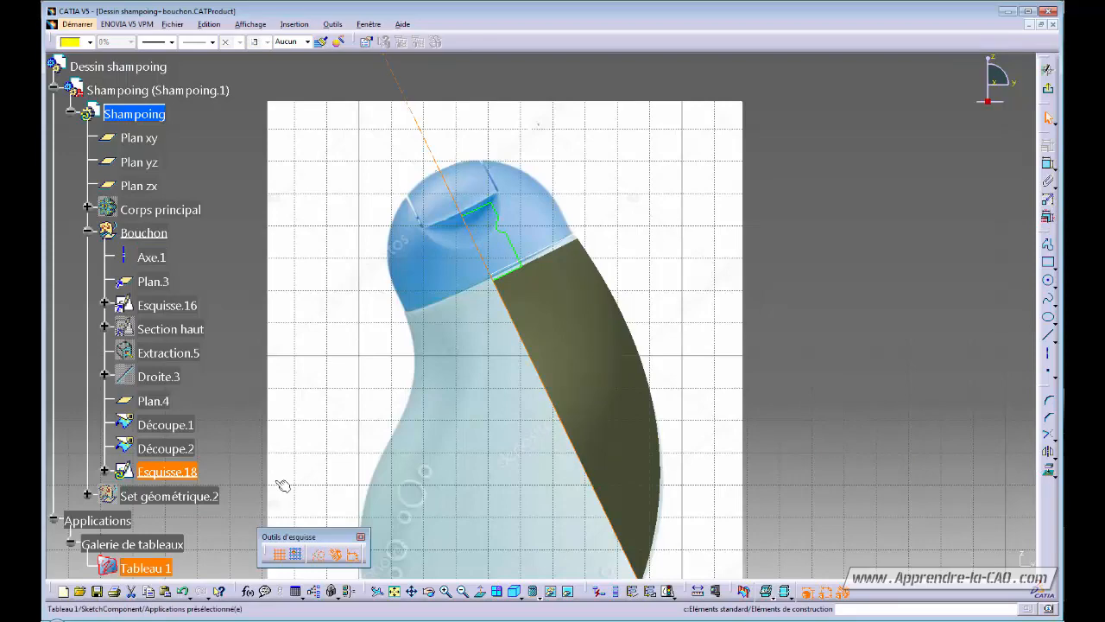
click(239, 316)
middle_drag(469, 320, 464, 385)
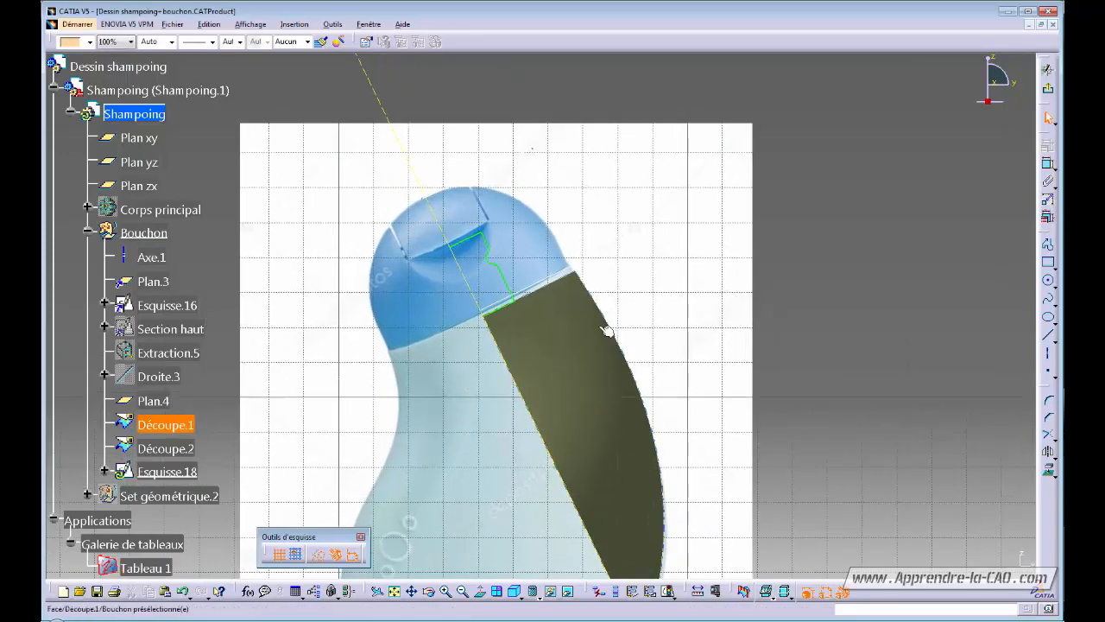
Step: Constrain the lower endpoint of the slanted line to coincide with the projected axis
click(430, 203)
ctrl+click(417, 181)
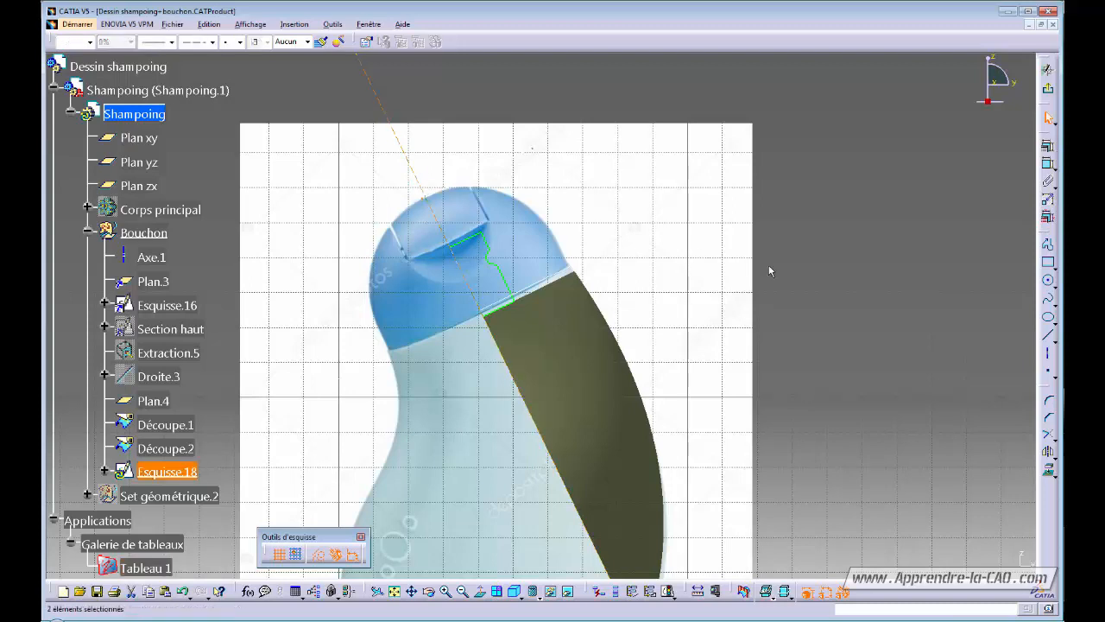
click(1043, 147)
click(941, 348)
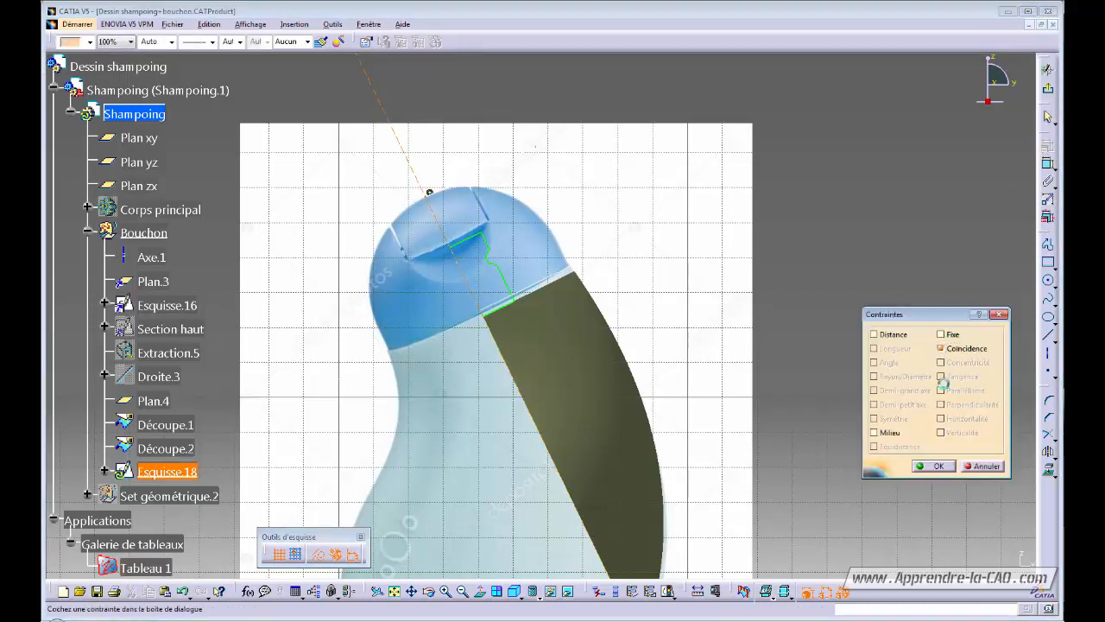
click(943, 466)
Step: Make the slanted line perpendicular to the projected axis
click(484, 171)
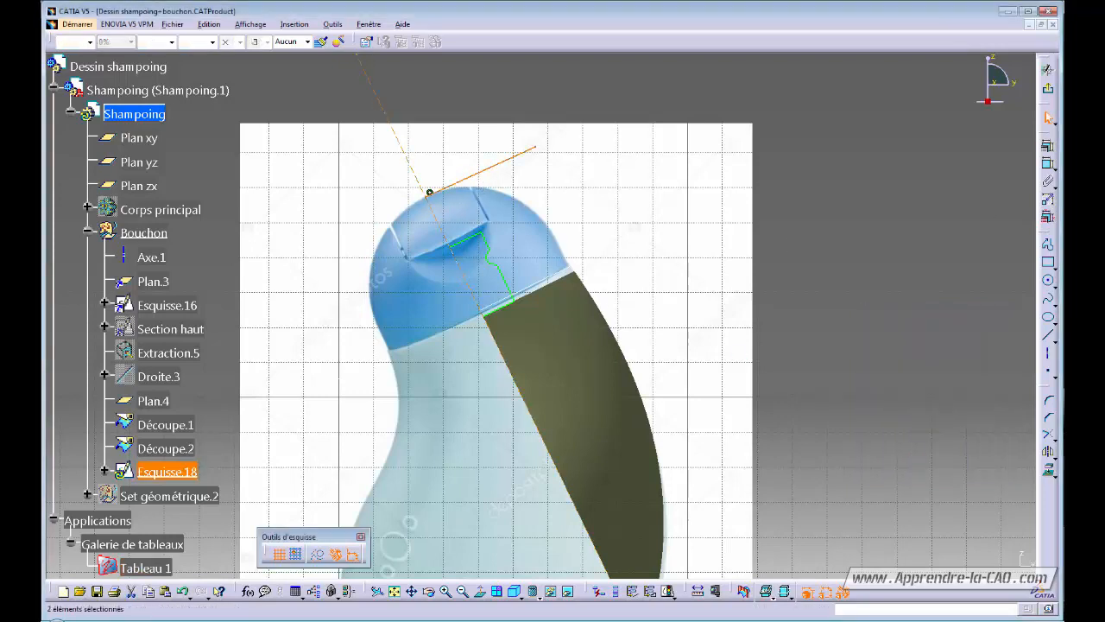
click(1041, 145)
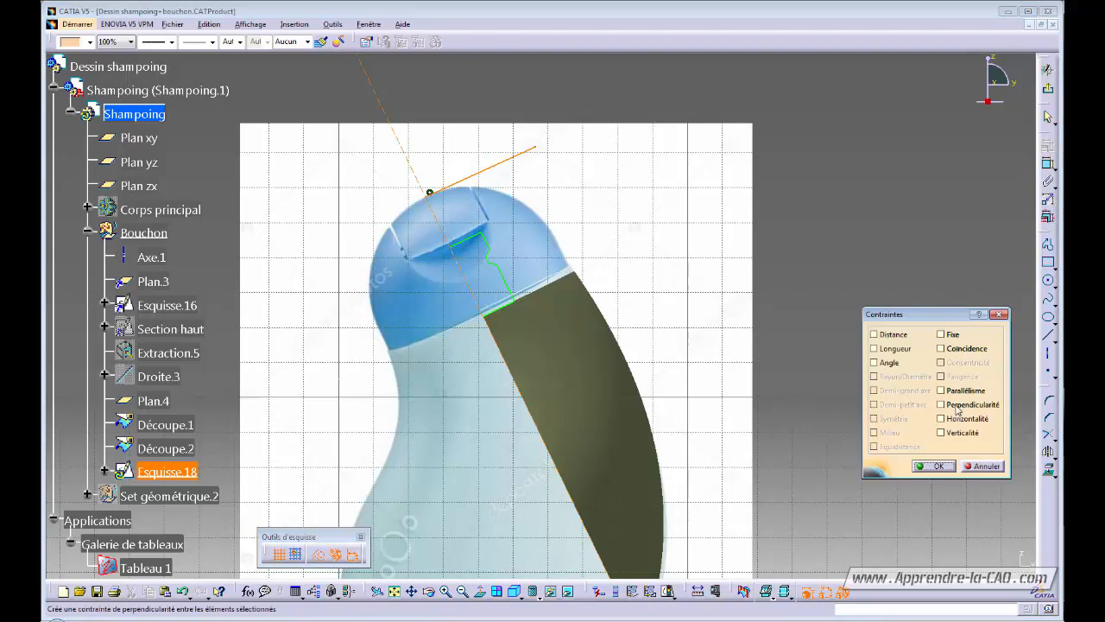
click(957, 405)
click(934, 466)
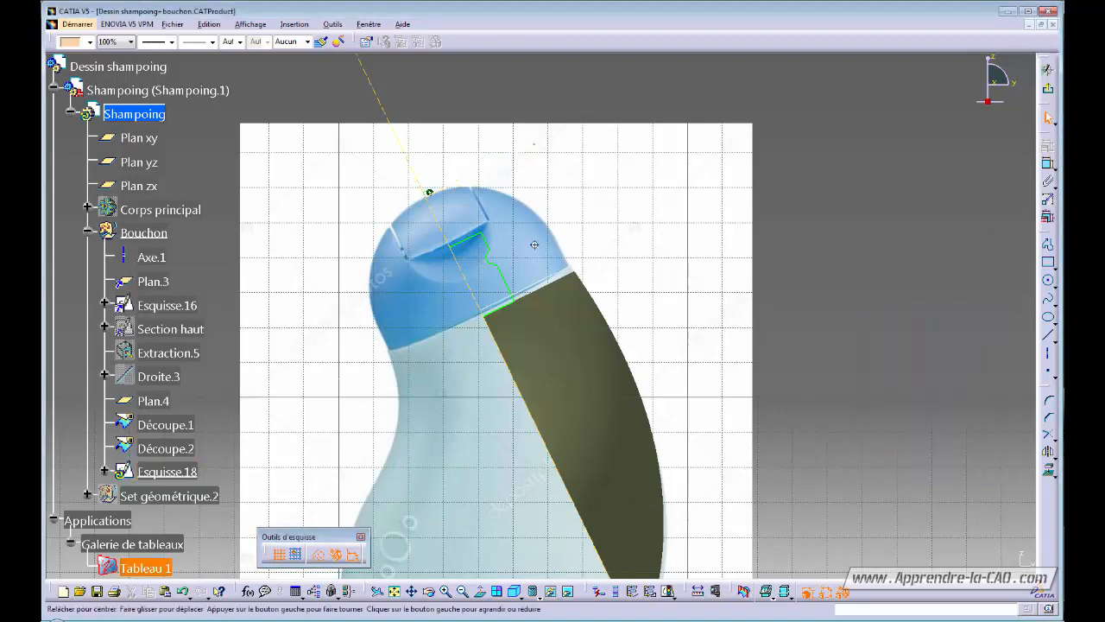
Step: Move the slanted line along the projected axis to check its constraints, leaving it at the top outline of the cap image
drag(473, 231, 472, 201)
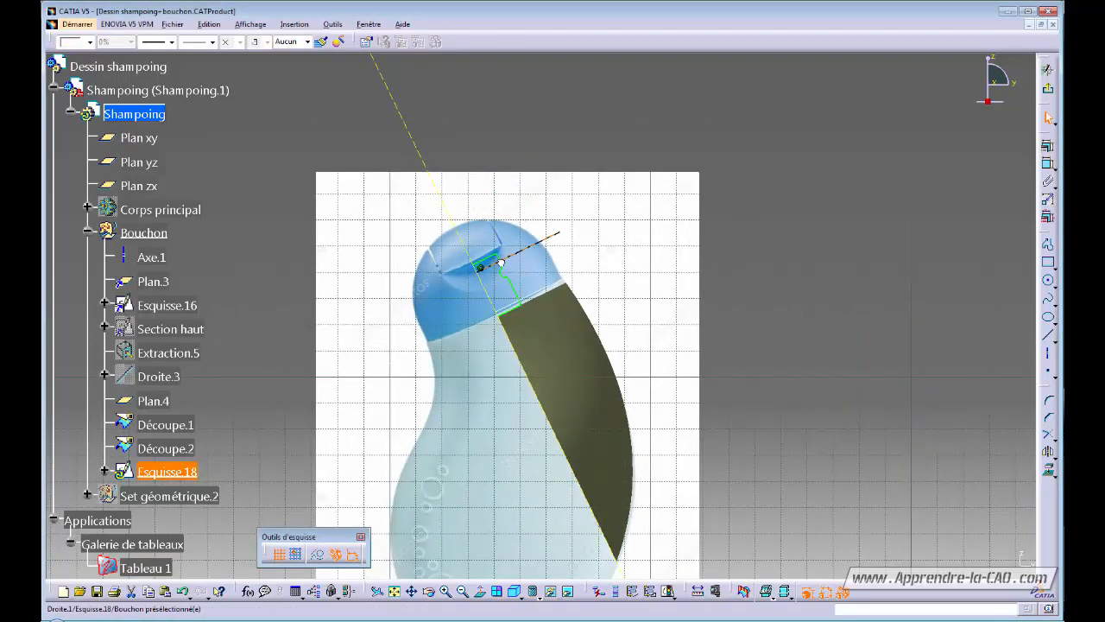
drag(501, 262, 487, 211)
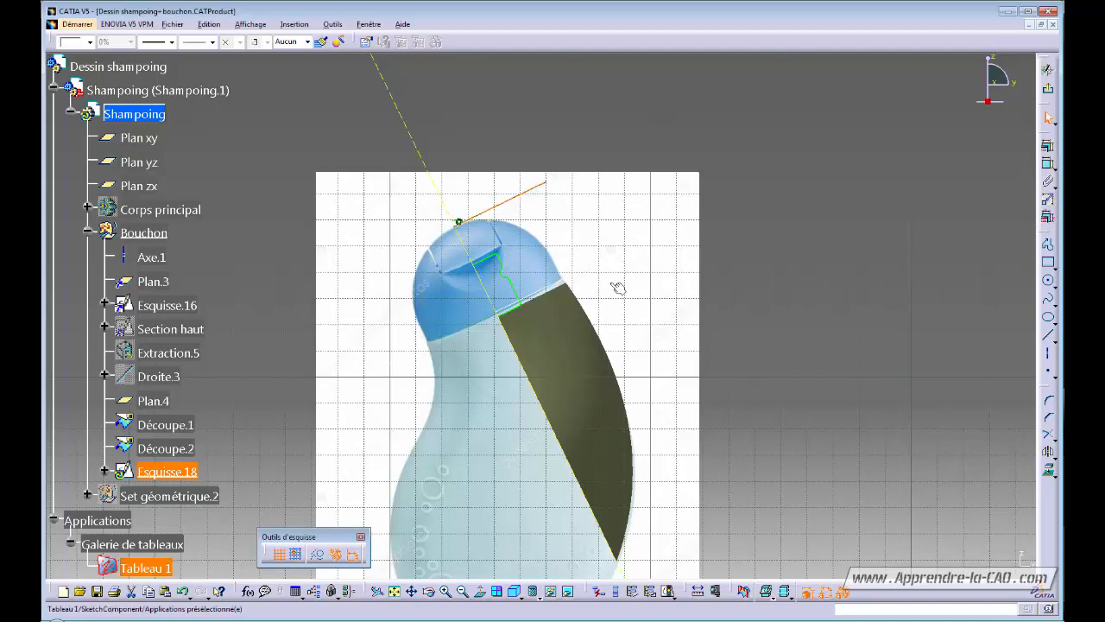
scroll(616, 288, down, 3)
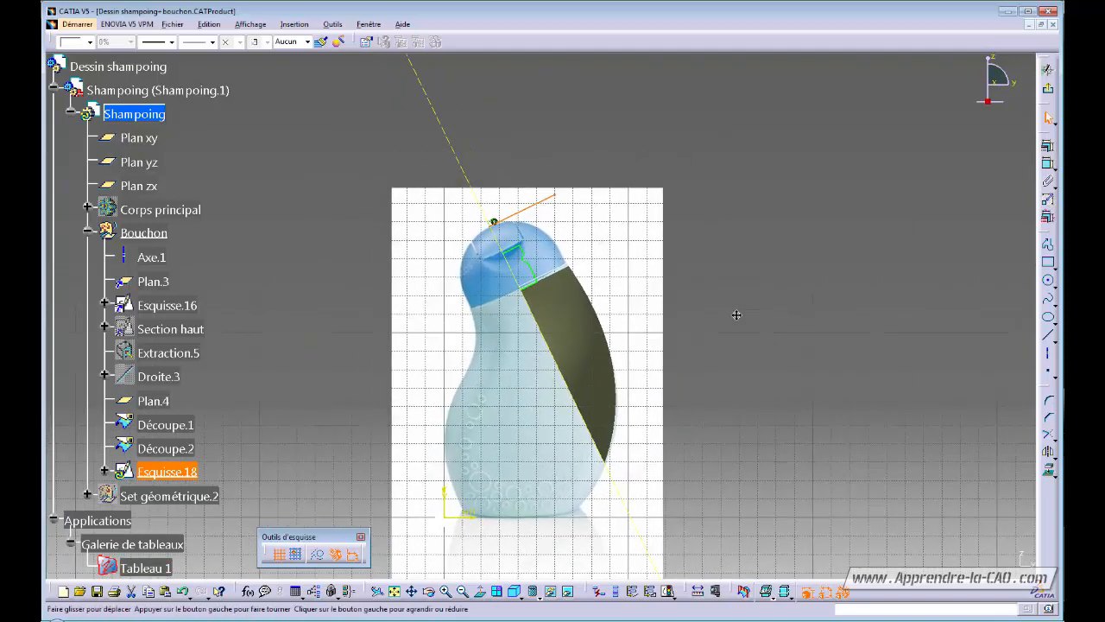
scroll(774, 264, up, 3)
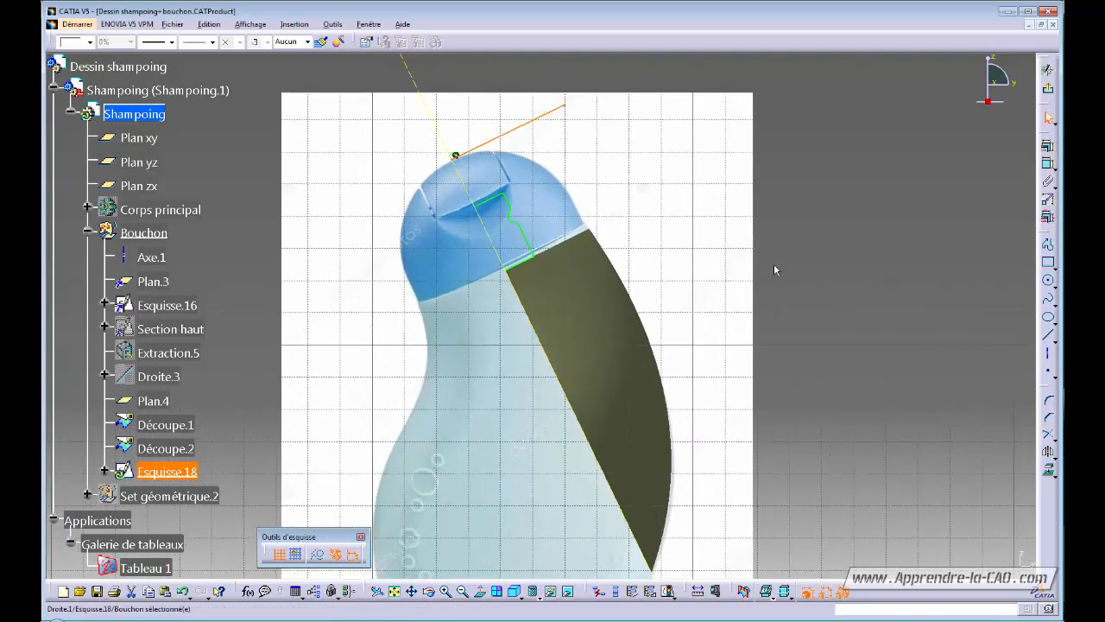
Step: Project the upper edge of the Esquisse.16 neck profile into the sketch
click(495, 205)
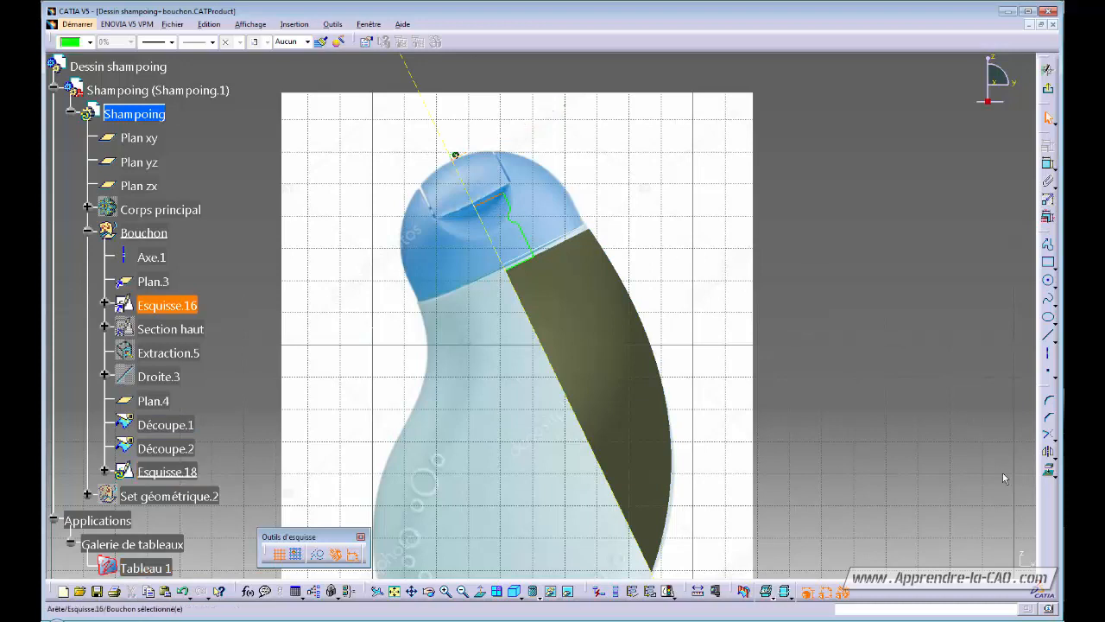
click(1050, 474)
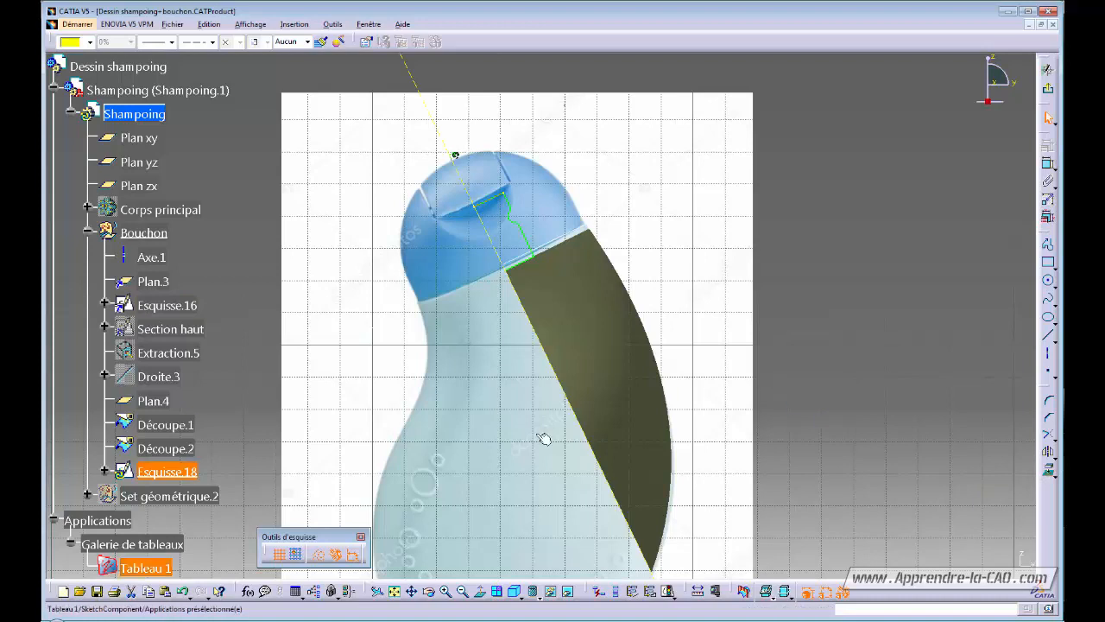
click(876, 270)
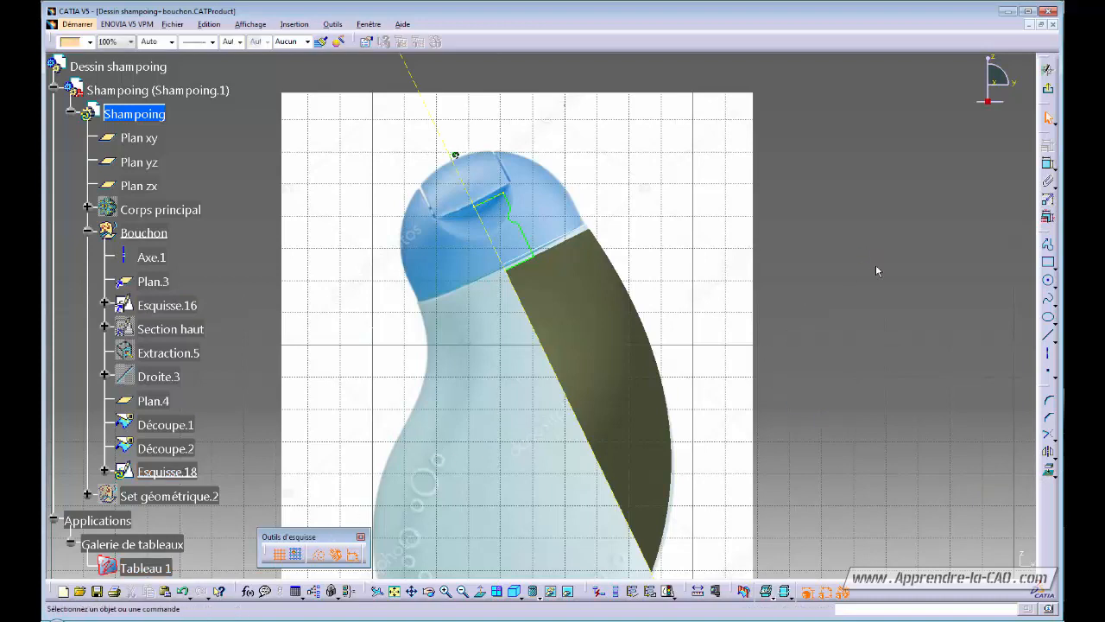
Step: Dimension the distance between the slanted line and the projected upper neck edge and set it to 16 mm
click(1047, 164)
click(455, 156)
click(483, 198)
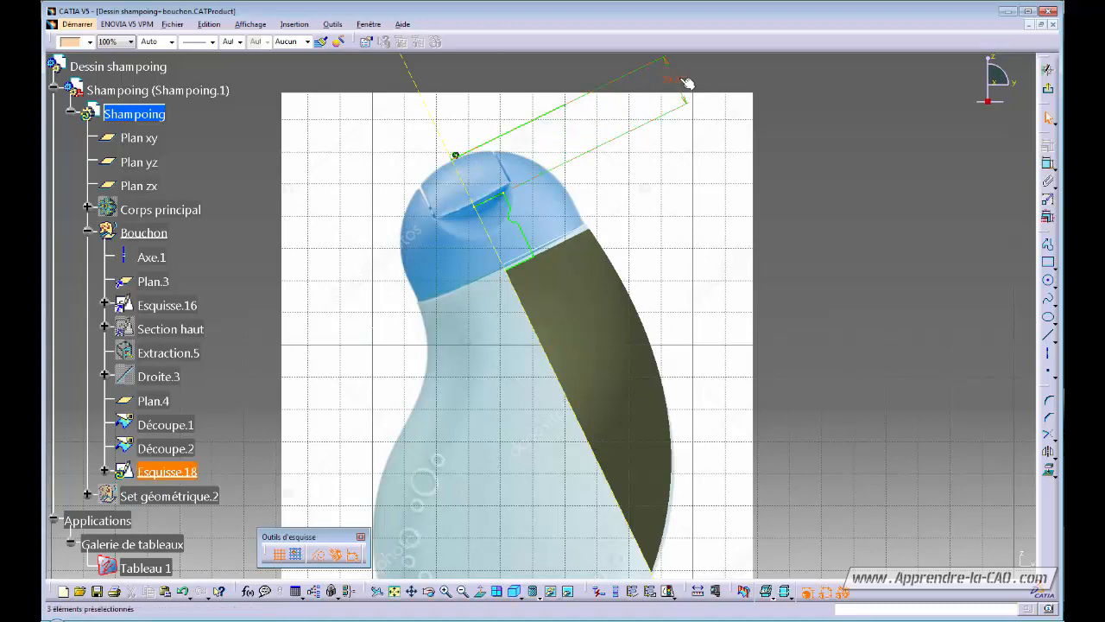
double_click(682, 82)
text(16)
key(Return)
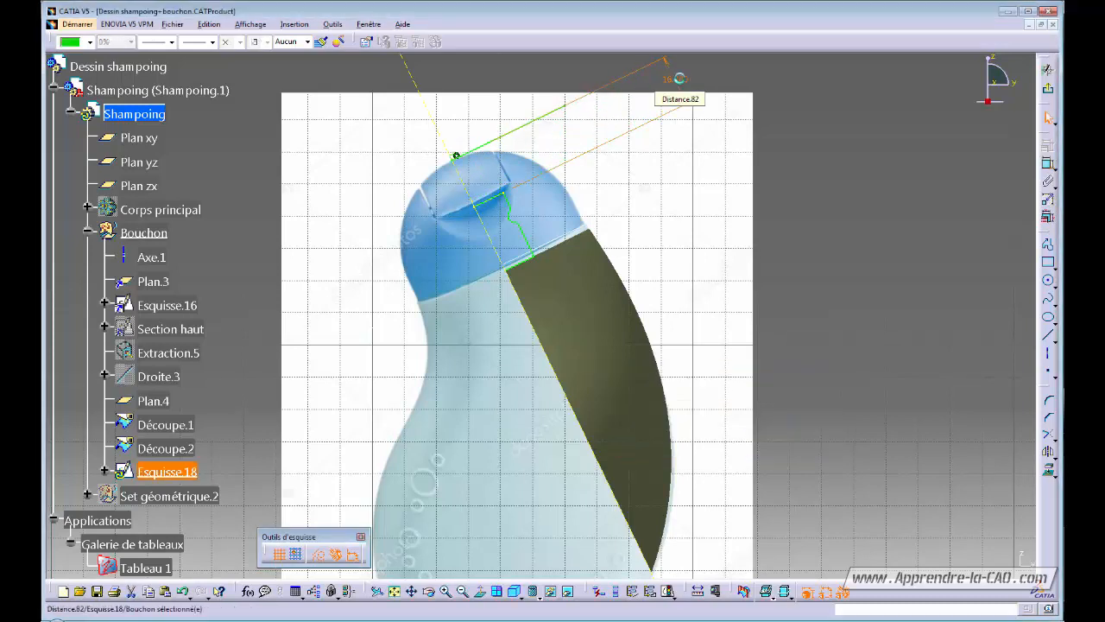
Step: Leave the current sketch and switch to the Shampoing+bouchon.CATPart window
middle_drag(724, 260, 720, 275)
click(1049, 89)
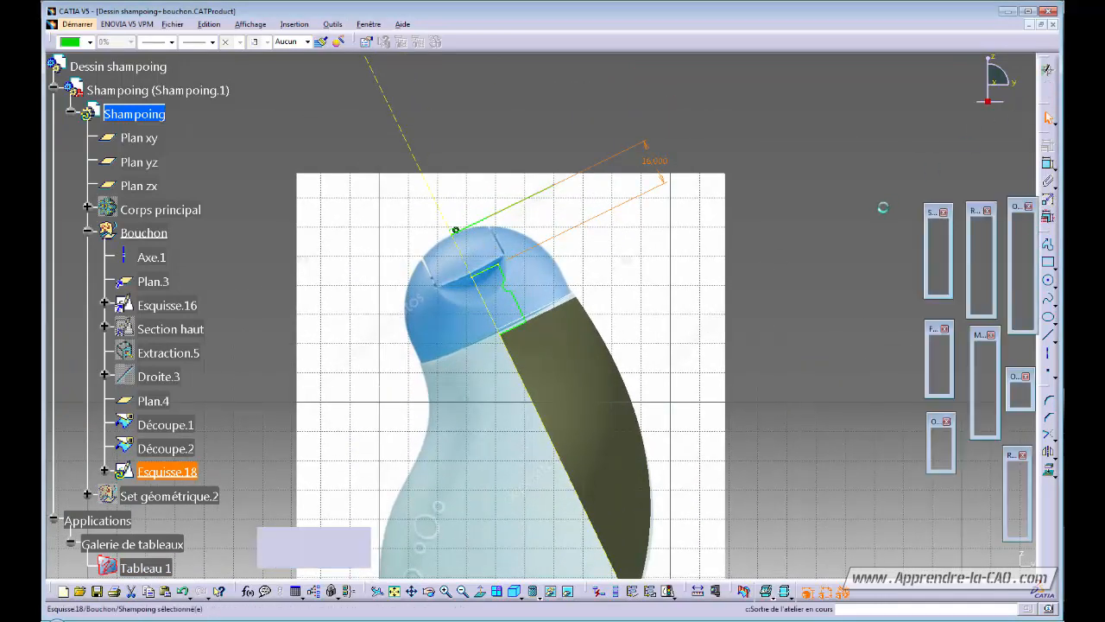
click(369, 24)
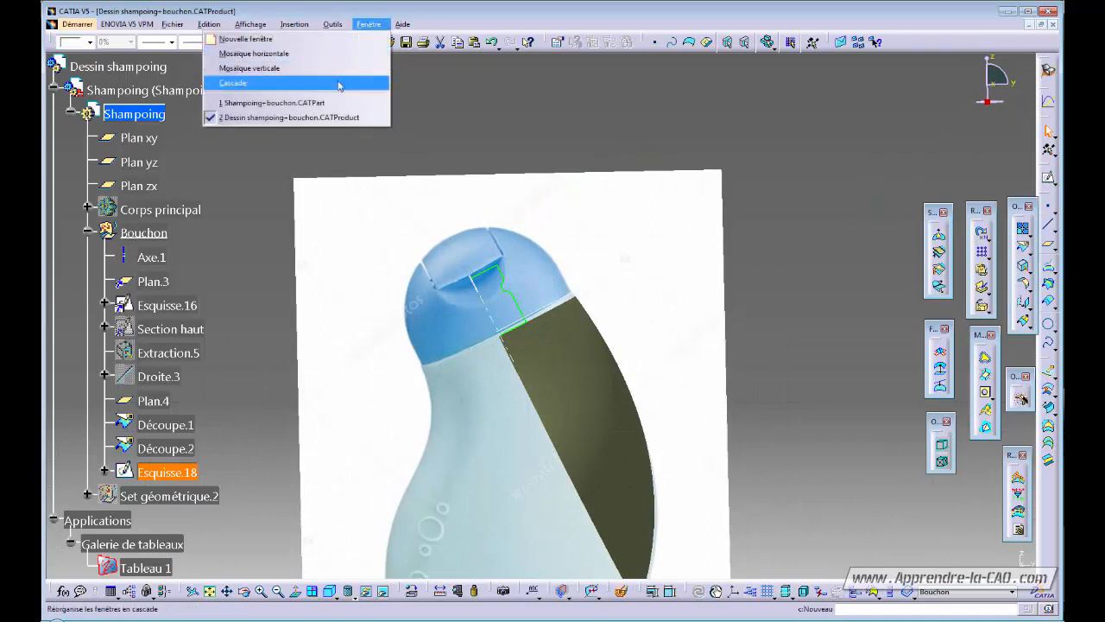
click(298, 104)
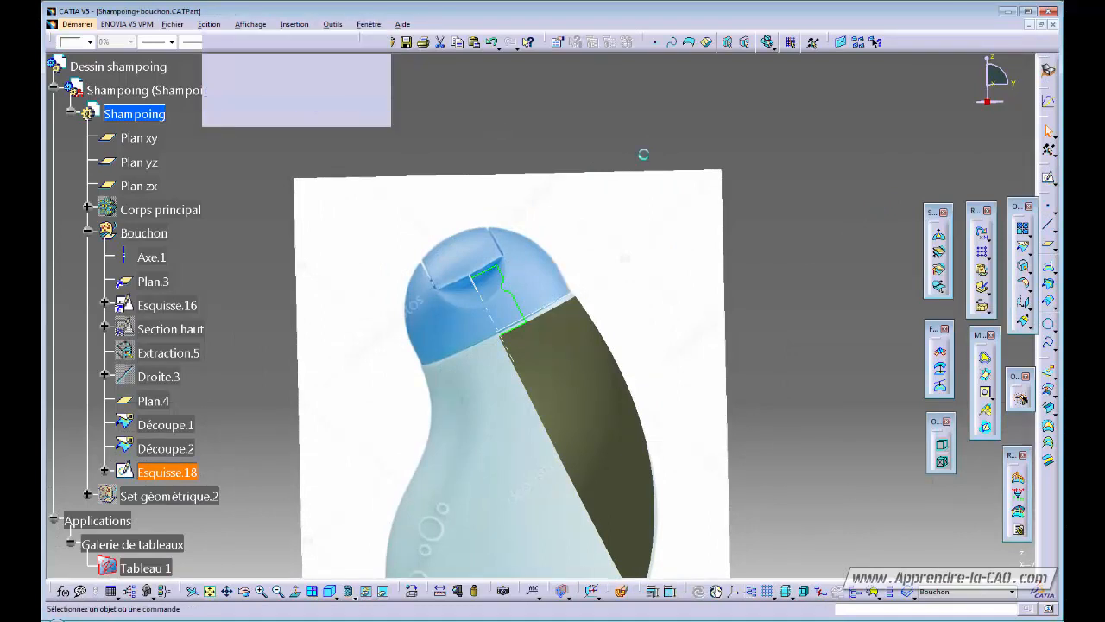
Step: Start a new sketch on Plan yz in the Bouchon set
middle_drag(708, 336, 683, 216)
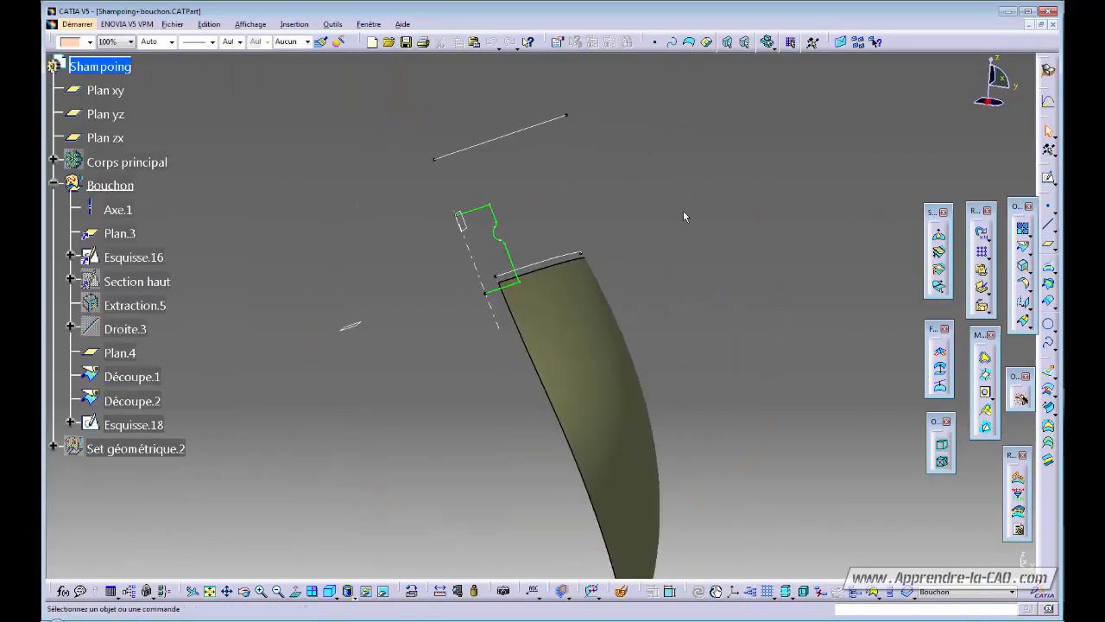
click(498, 139)
middle_drag(517, 275, 526, 303)
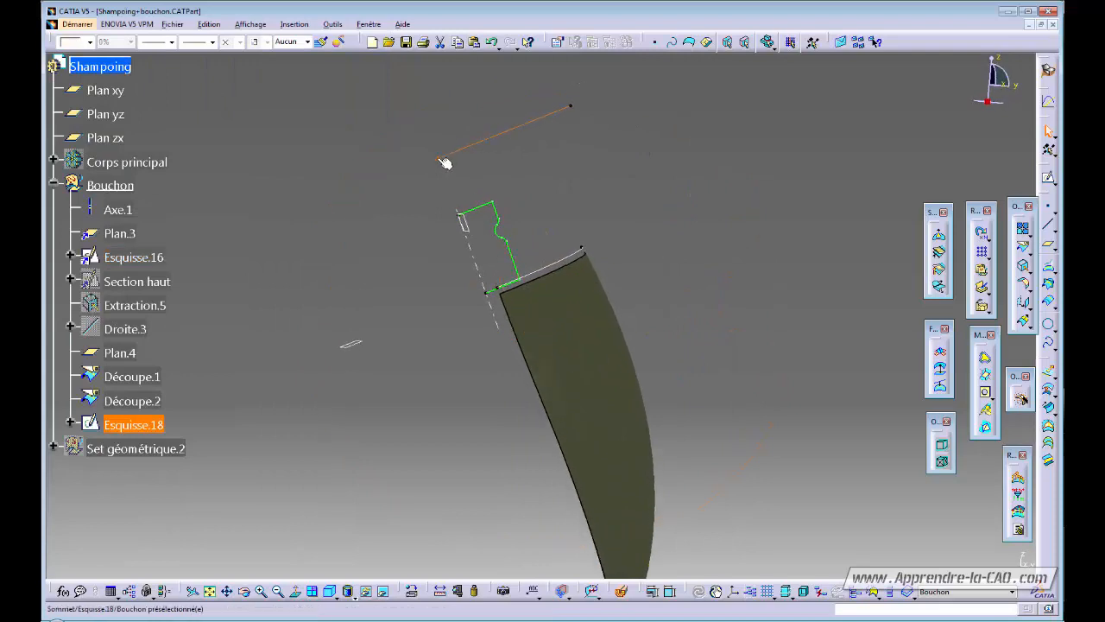
middle_drag(682, 328, 473, 377)
click(336, 359)
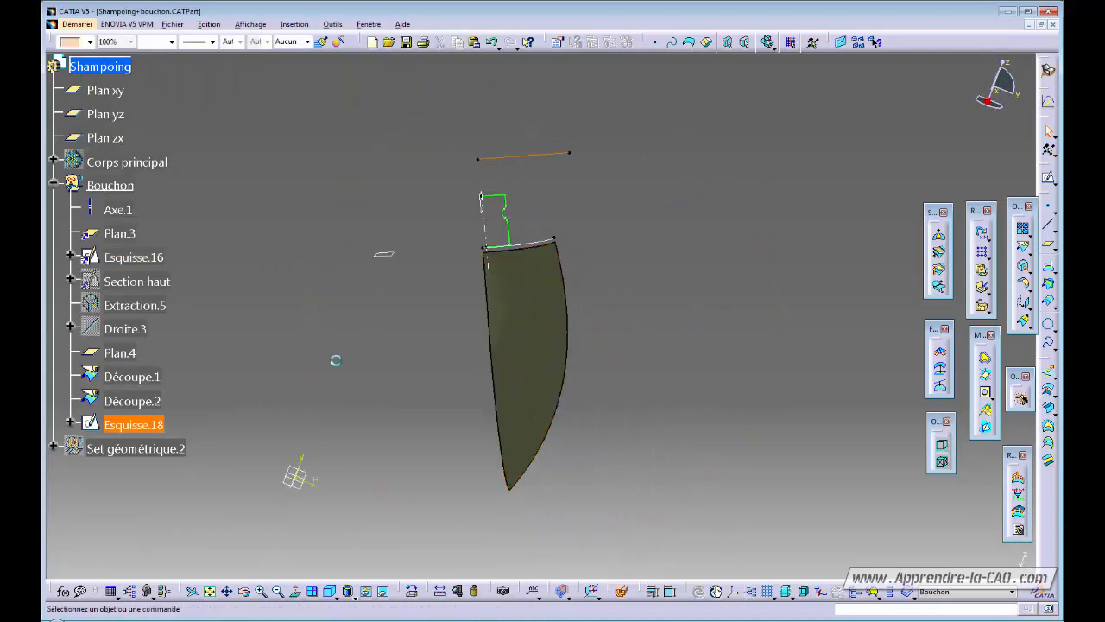
middle_drag(373, 374, 409, 385)
click(314, 445)
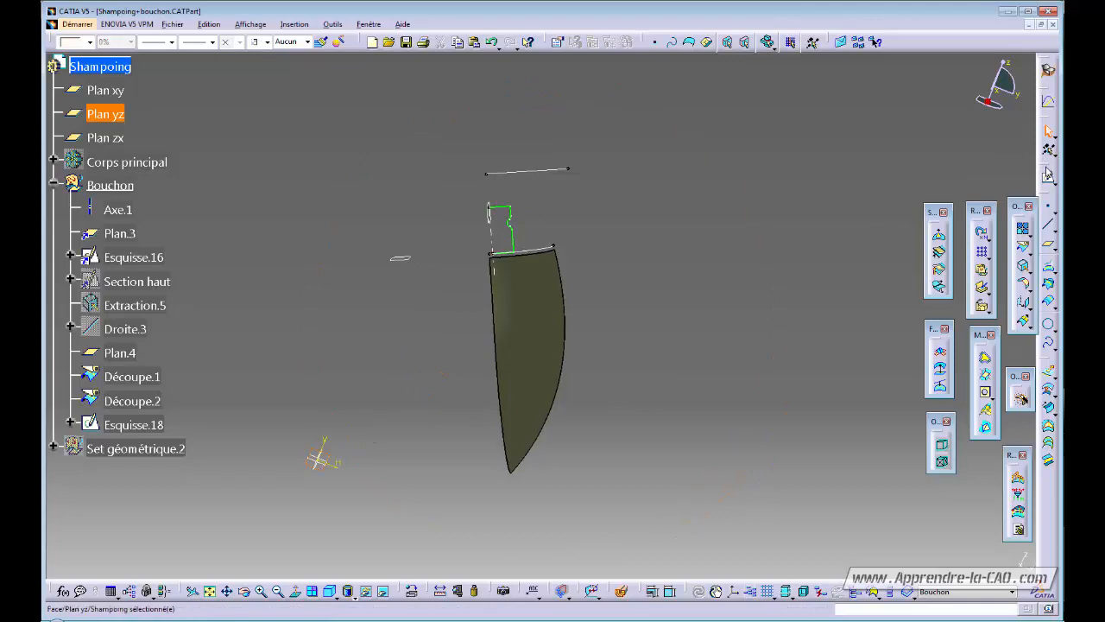
click(1049, 177)
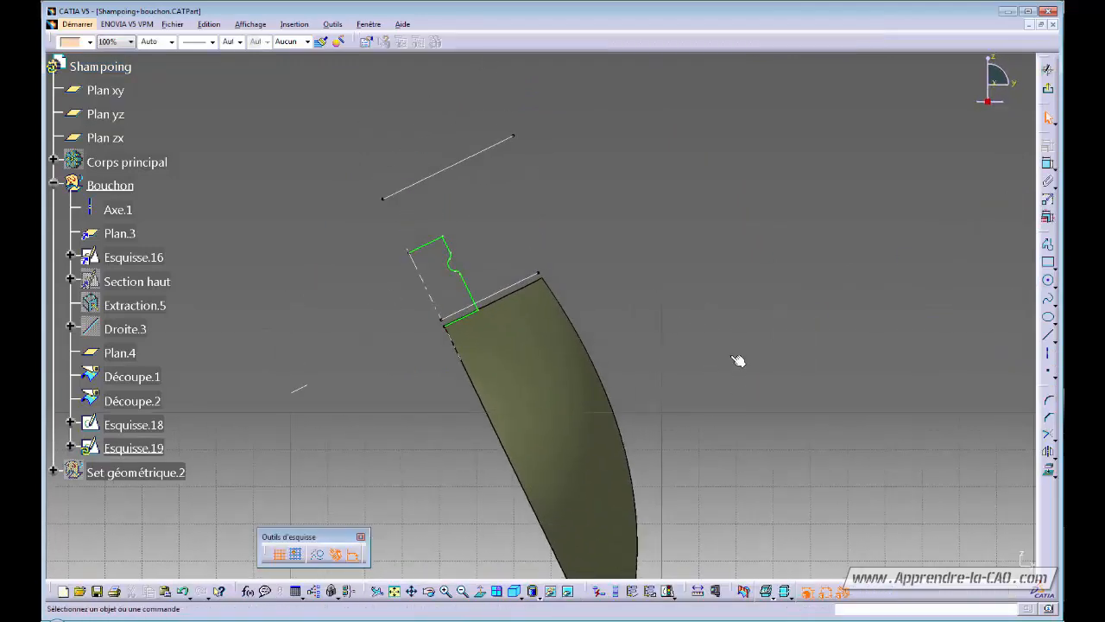
Step: Project the slanted line of Esquisse.18 into the new sketch as construction geometry
click(446, 184)
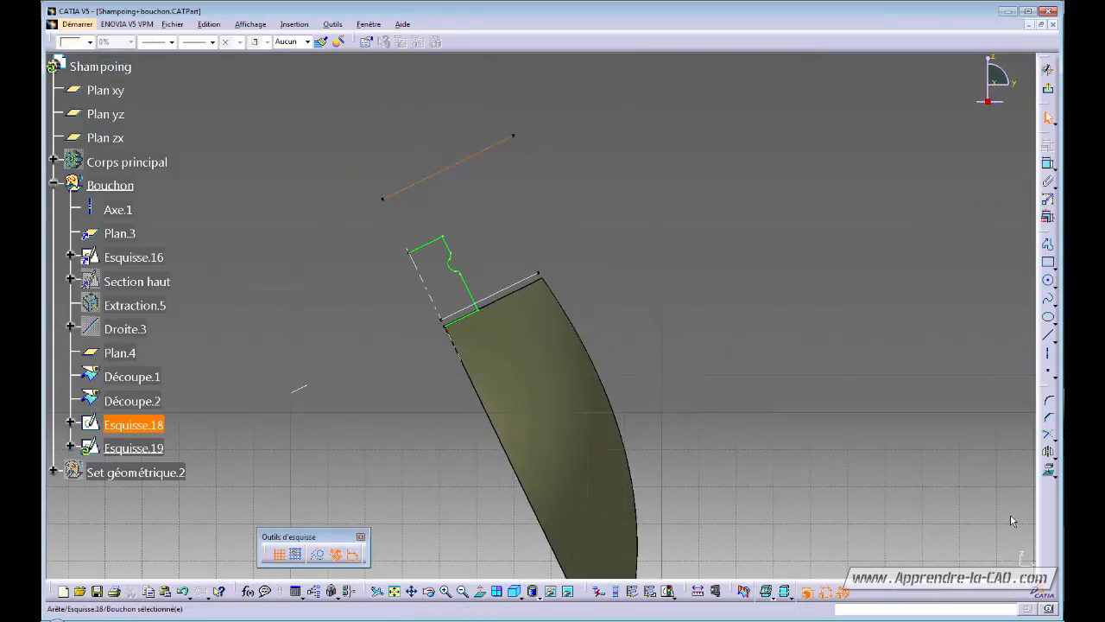
click(1049, 470)
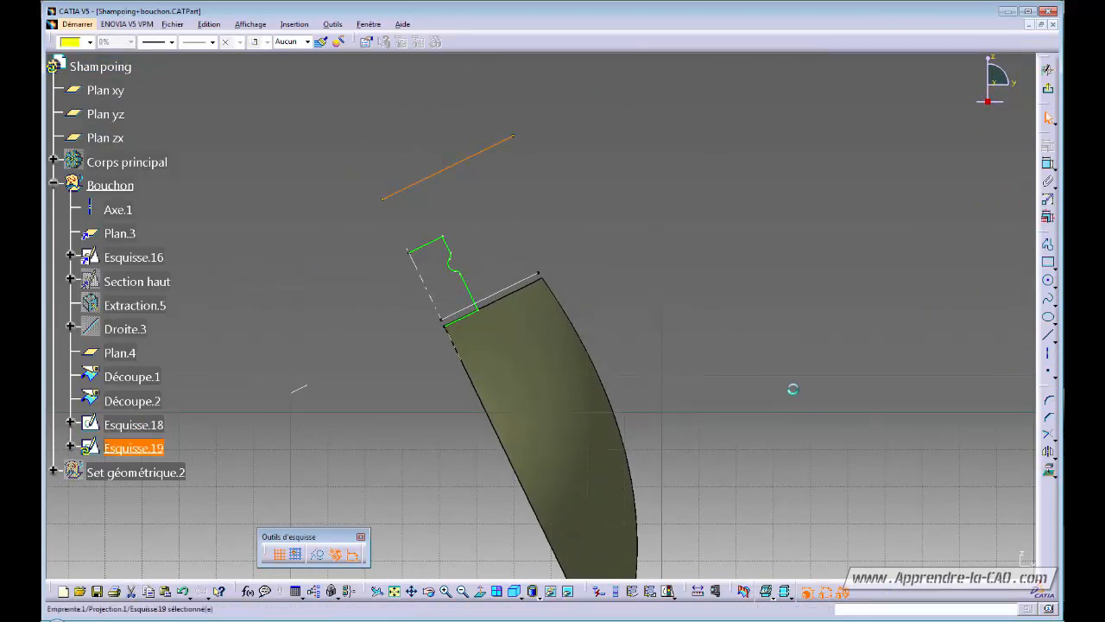
click(320, 555)
click(418, 424)
Step: Project the curved outer edge of the Découpe.1 surface into the sketch as construction geometry
middle_drag(676, 325, 702, 313)
click(562, 301)
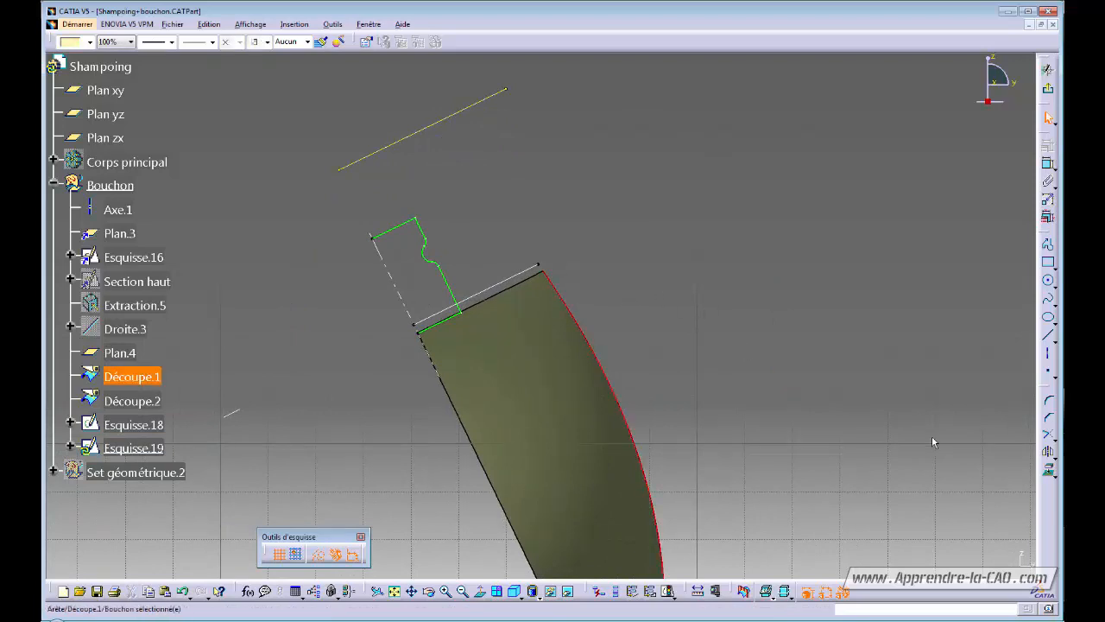
click(1050, 473)
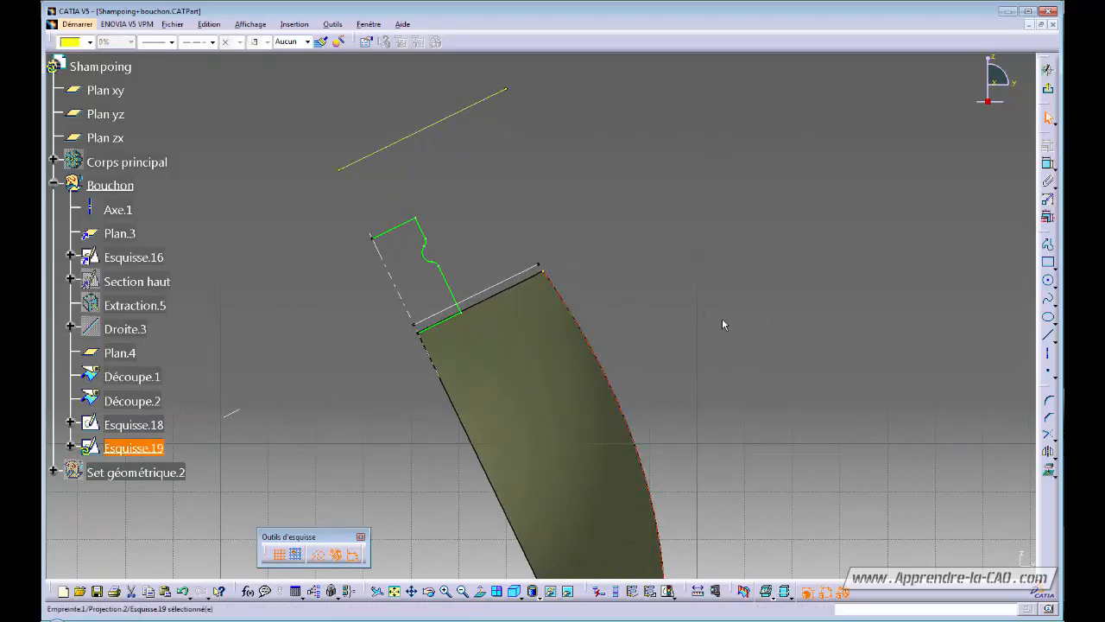
click(723, 325)
Step: Project the outer end vertex of the Découpe.2 curve into the sketch
middle_drag(723, 325, 628, 295)
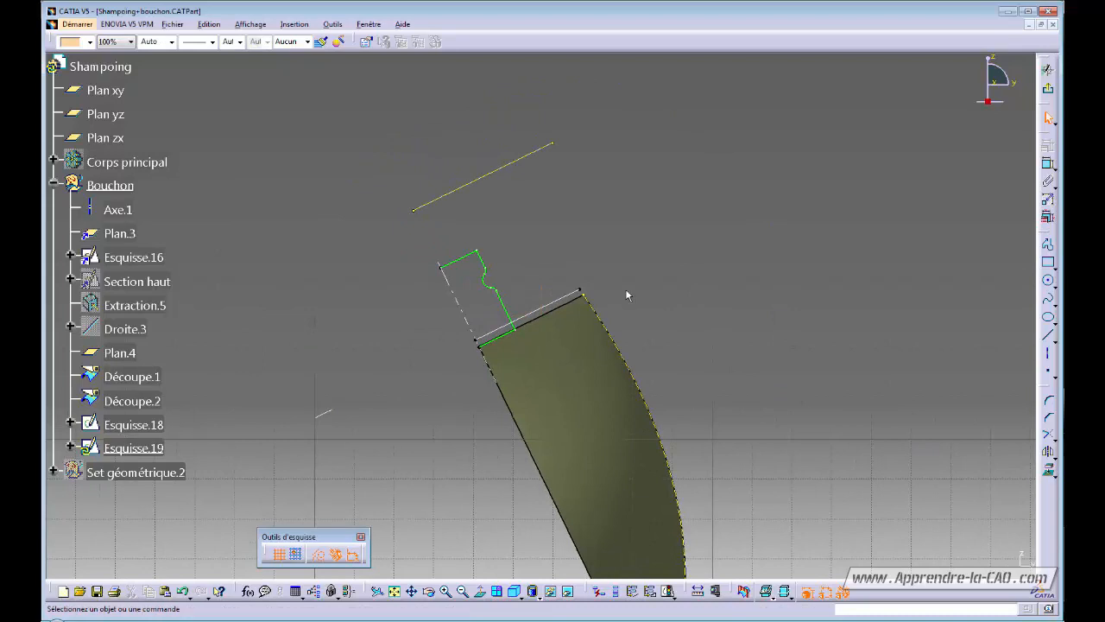
click(580, 290)
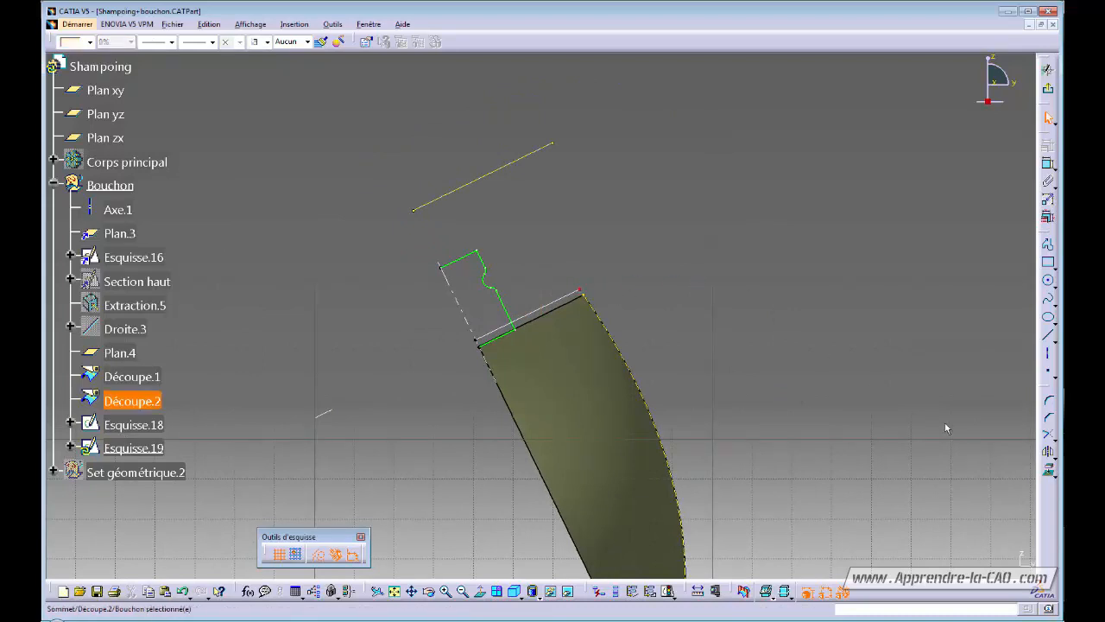
click(1050, 473)
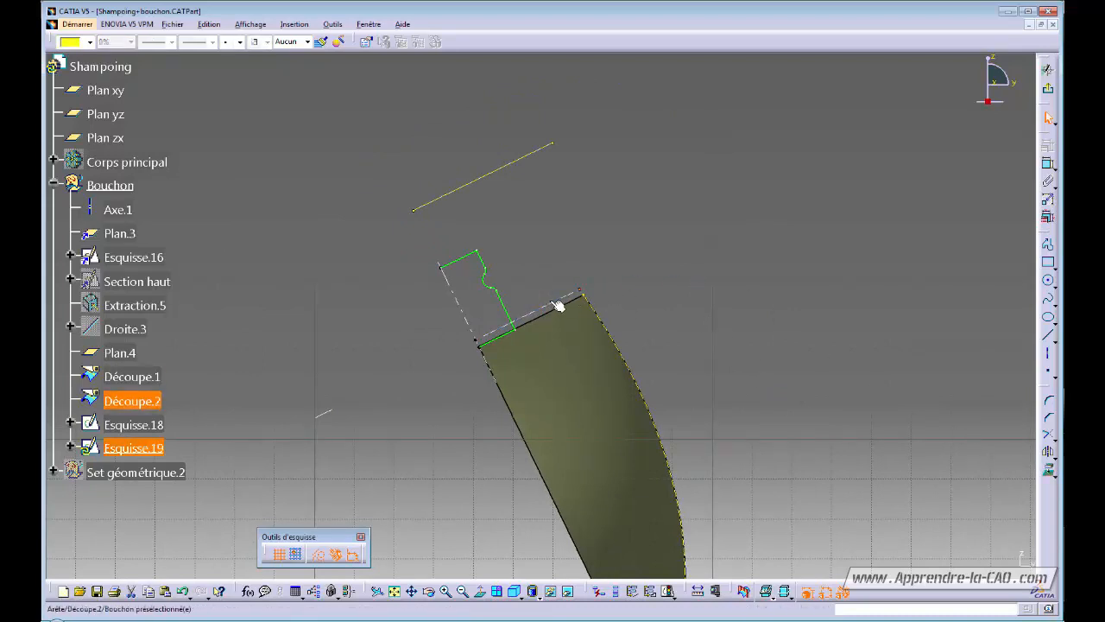
mouse_move(644, 316)
middle_down()
mouse_move(636, 397)
mouse_move(686, 362)
middle_up()
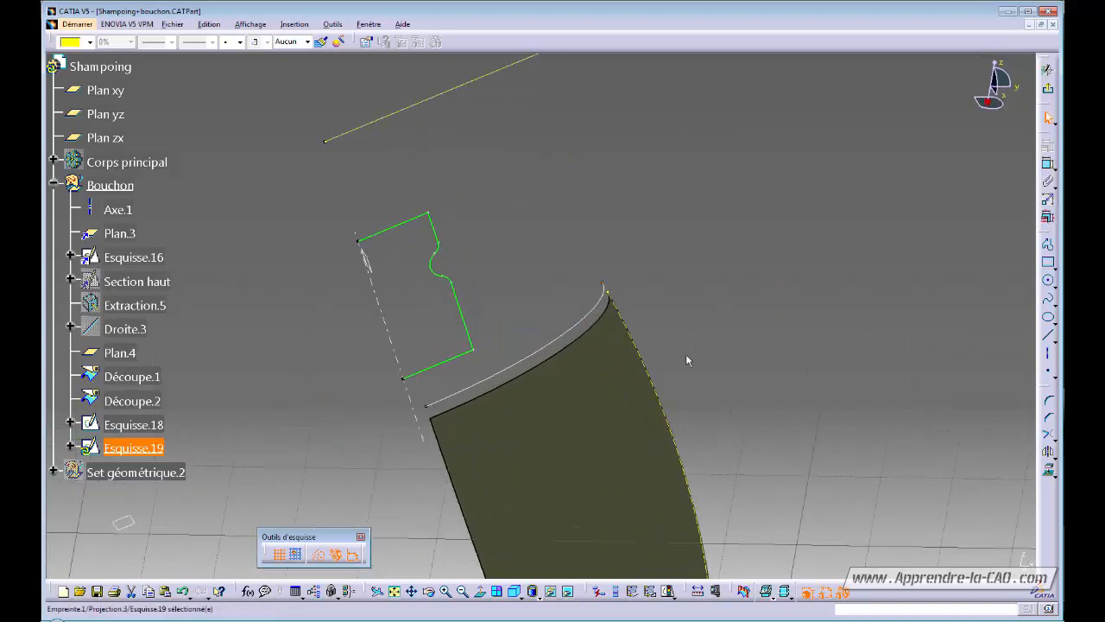
mouse_move(549, 402)
middle_down()
mouse_move(506, 325)
mouse_move(573, 382)
mouse_move(688, 353)
middle_up()
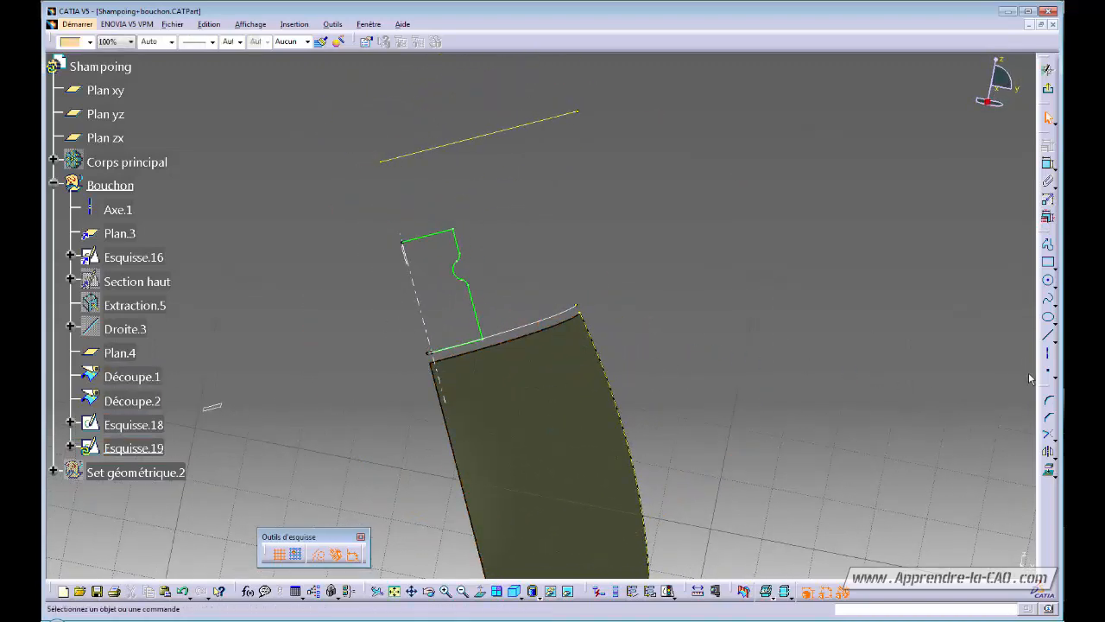
Step: Draw a two-point spline from the inner end of the projected slanted line to the projected vertex of Découpe.2
click(1048, 298)
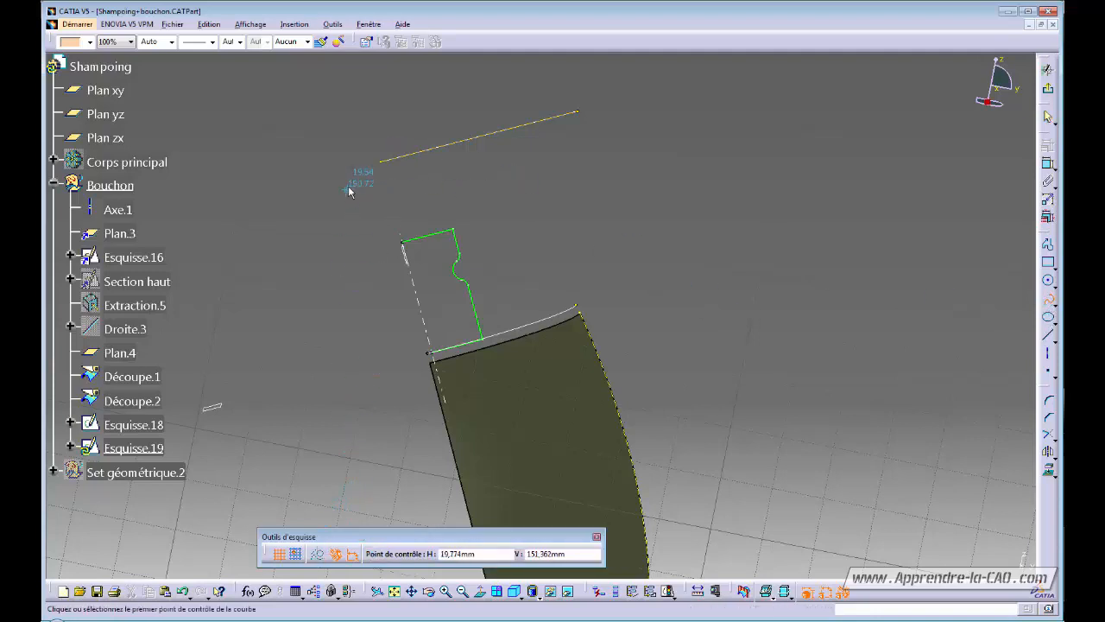
click(382, 162)
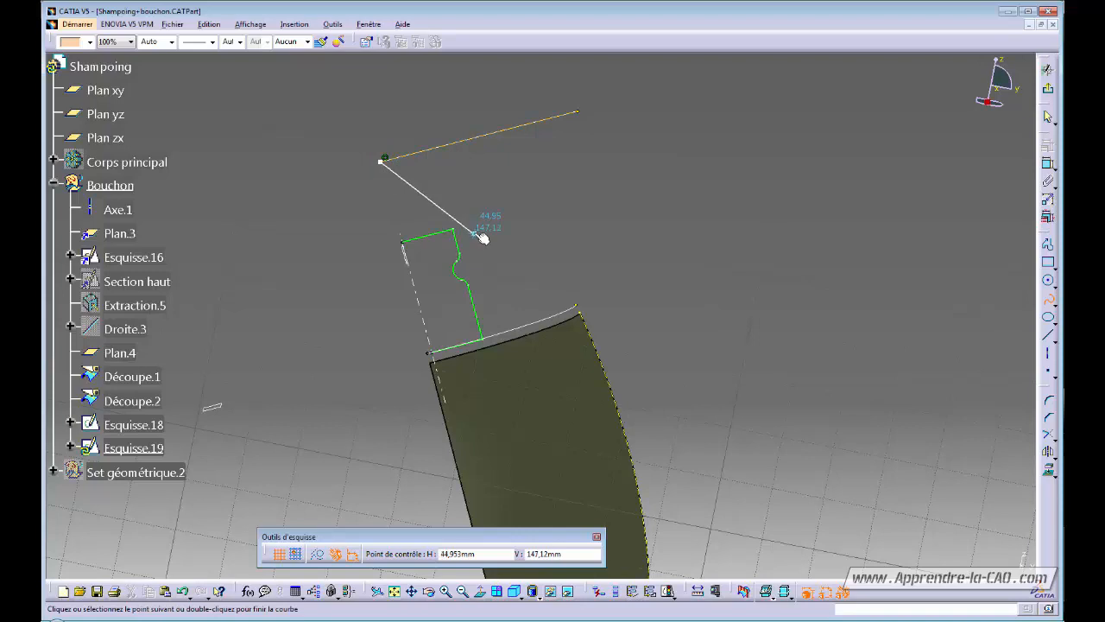
double_click(583, 310)
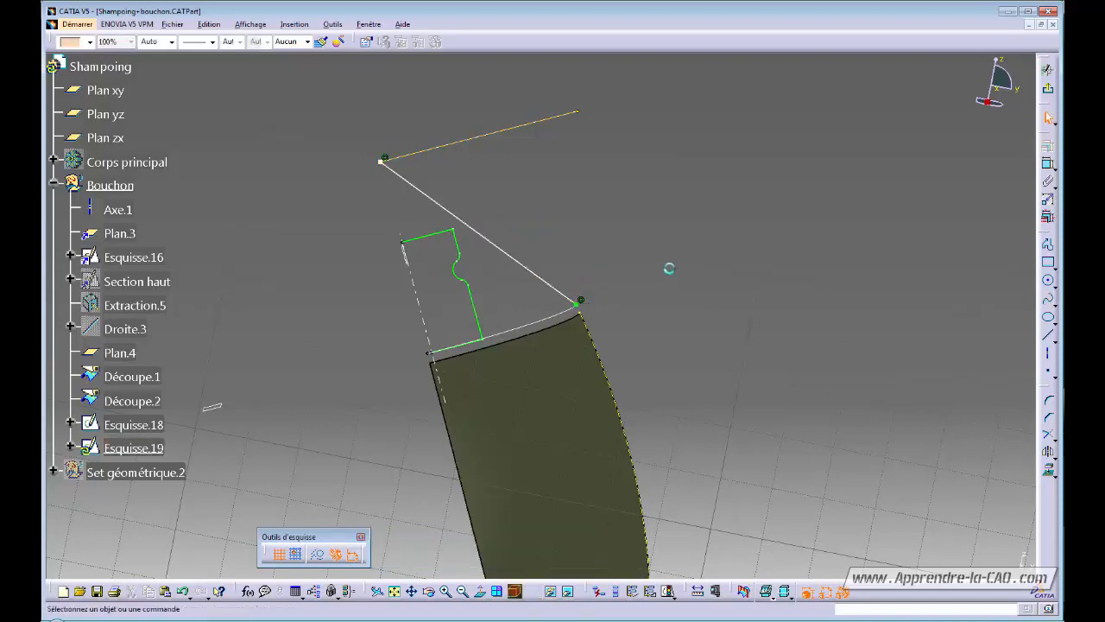
middle_drag(665, 264, 691, 256)
middle_drag(562, 172, 570, 271)
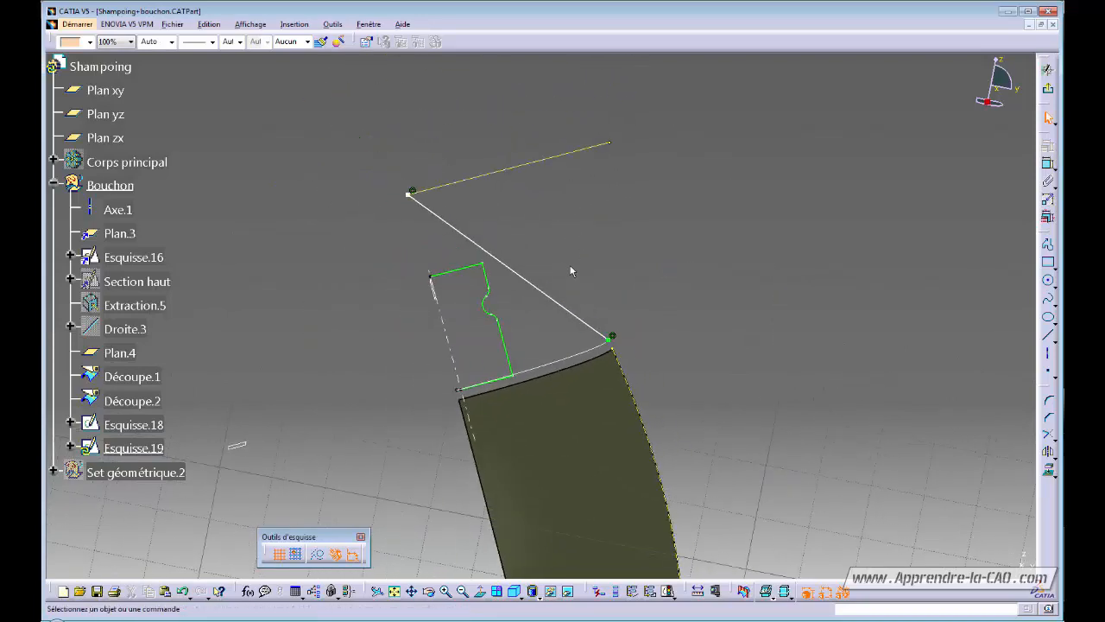
Step: Enable a tangent at both control points of the spline
double_click(473, 241)
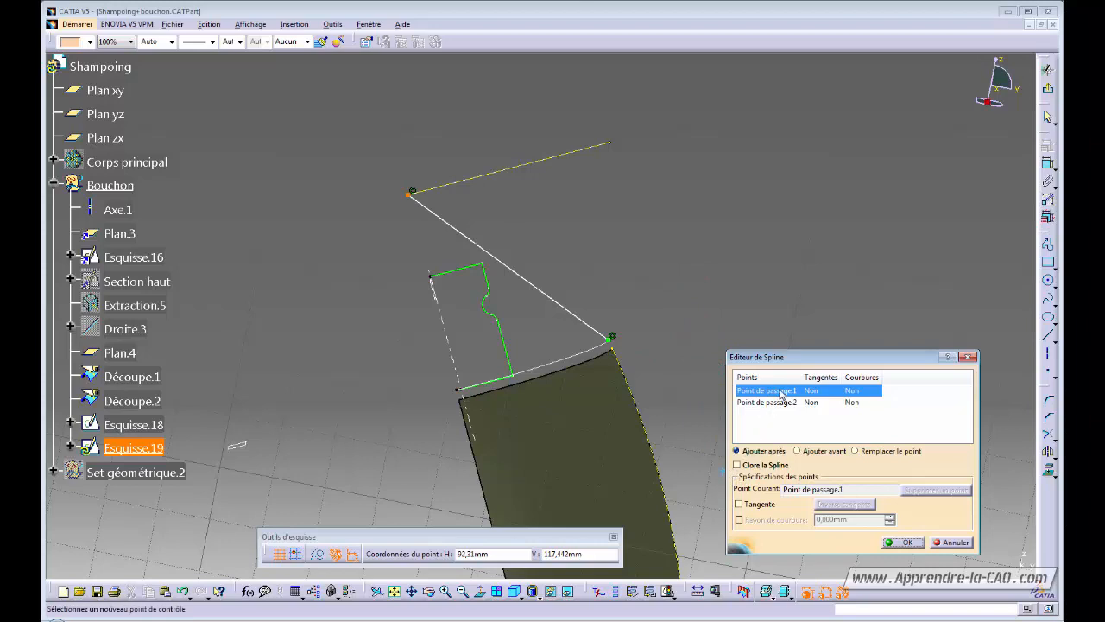
click(739, 504)
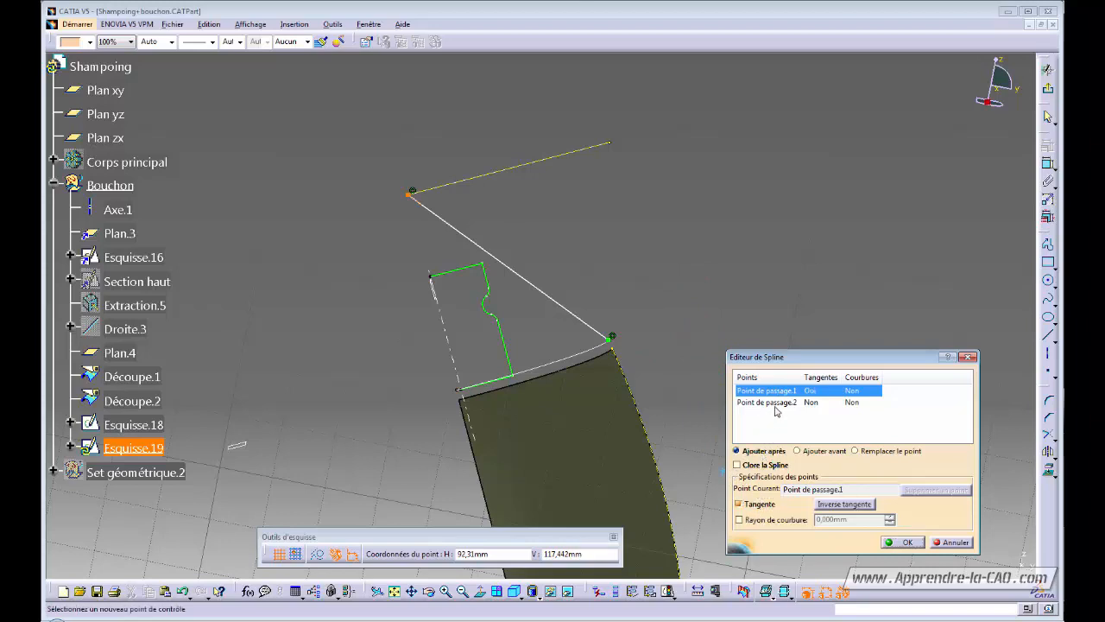
click(902, 542)
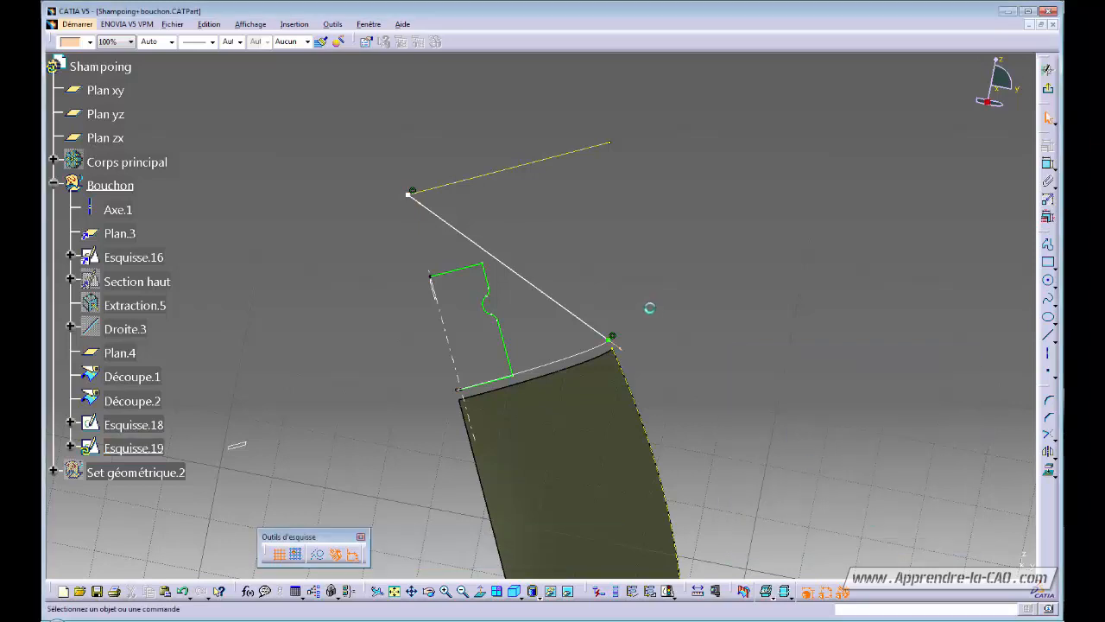
ctrl+click(624, 364)
click(1042, 162)
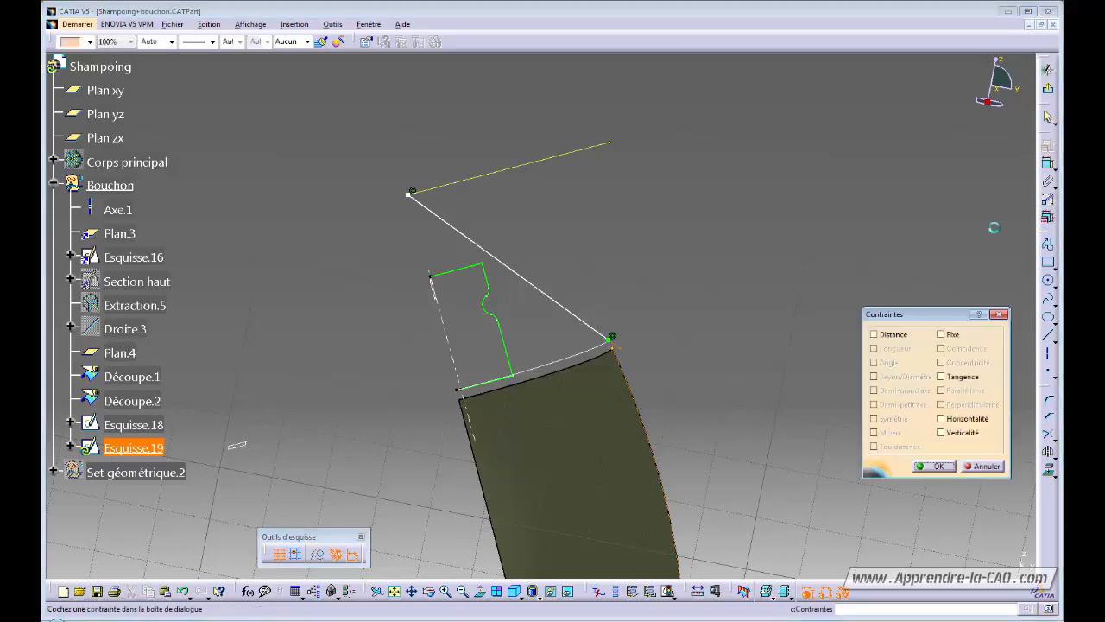
click(959, 378)
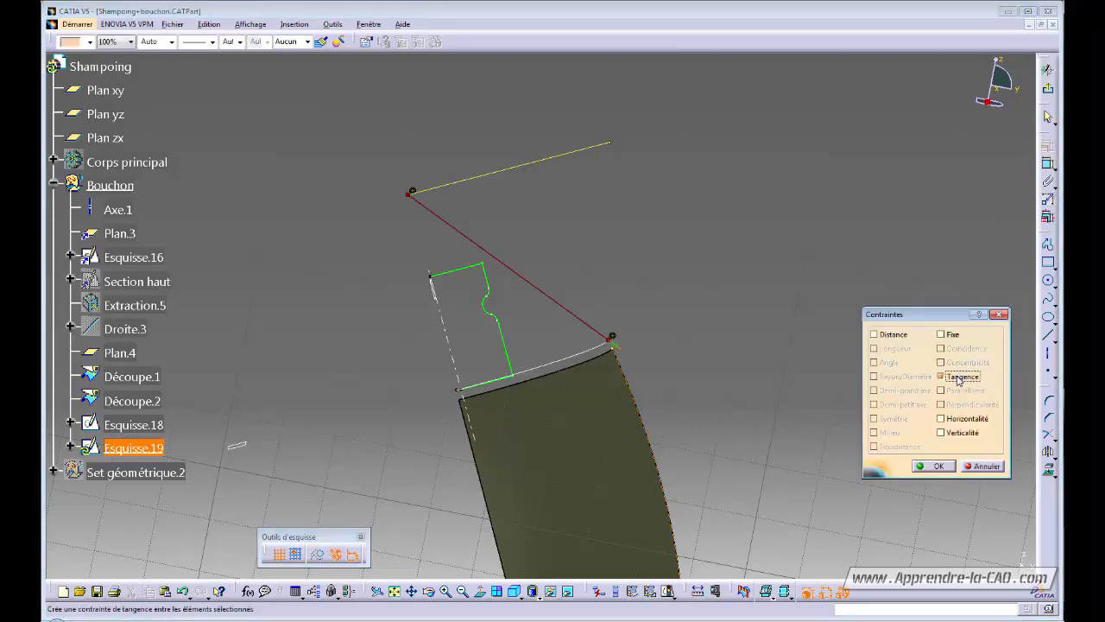
click(985, 467)
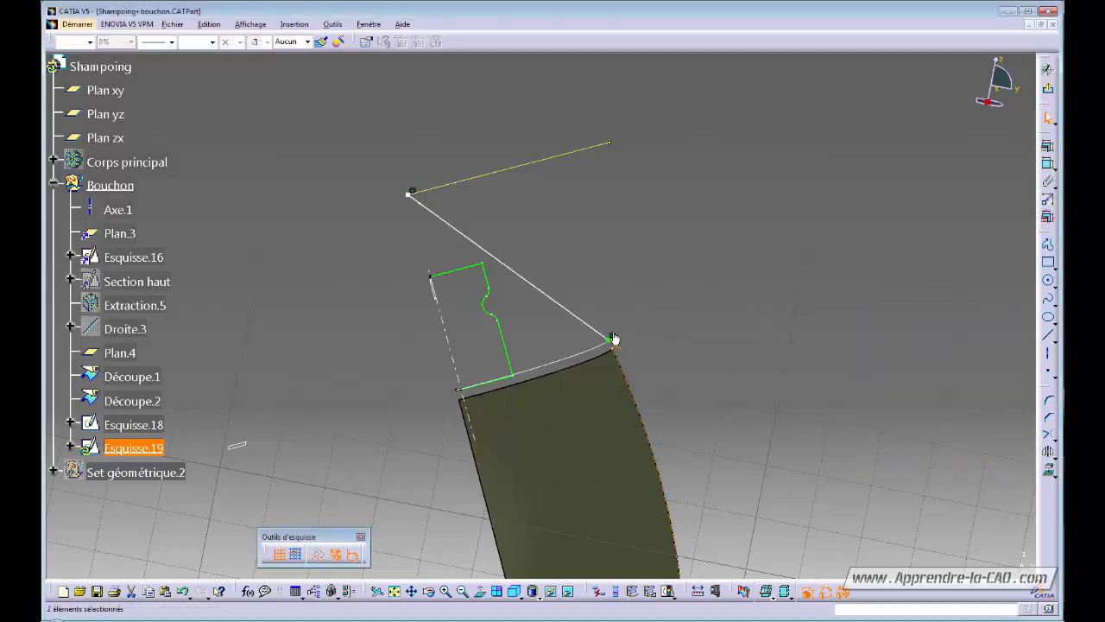
ctrl+middle_drag(661, 326, 703, 314)
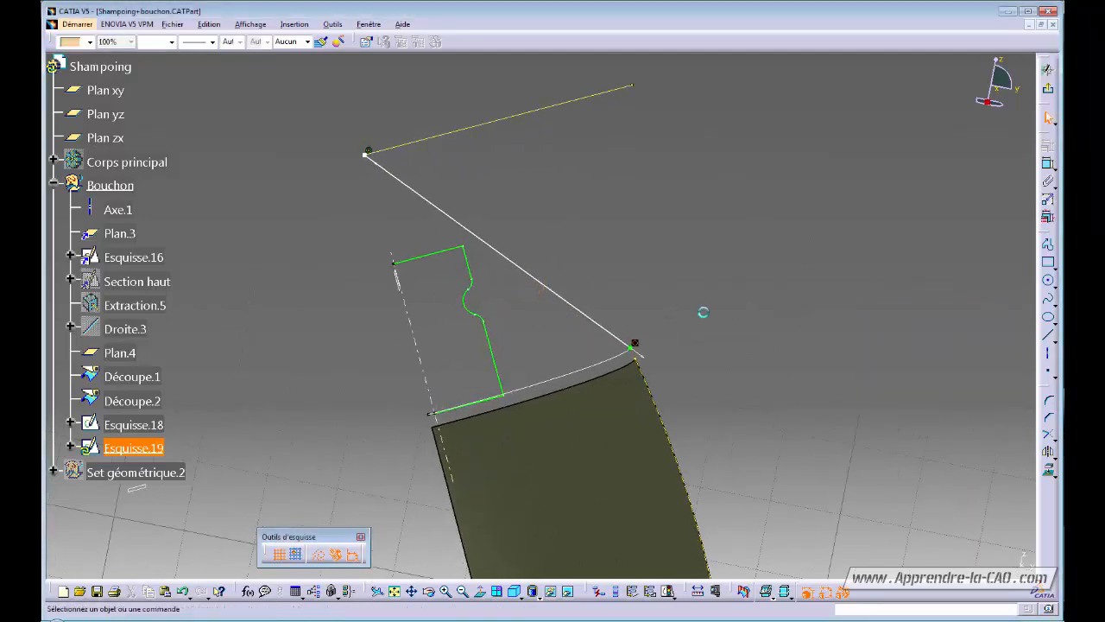
click(753, 338)
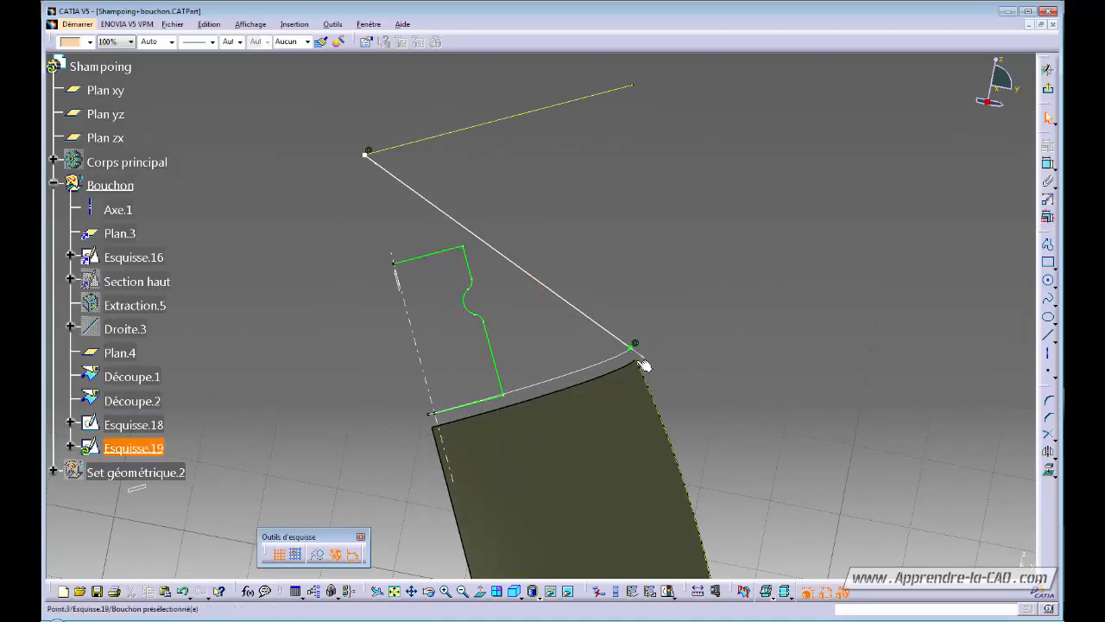
Step: Constrain the tangent at the spline's upper control point to be coincident with the projected slanted line
mouse_move(649, 382)
ctrl+middle_down()
mouse_move(616, 406)
mouse_move(484, 220)
ctrl+middle_up()
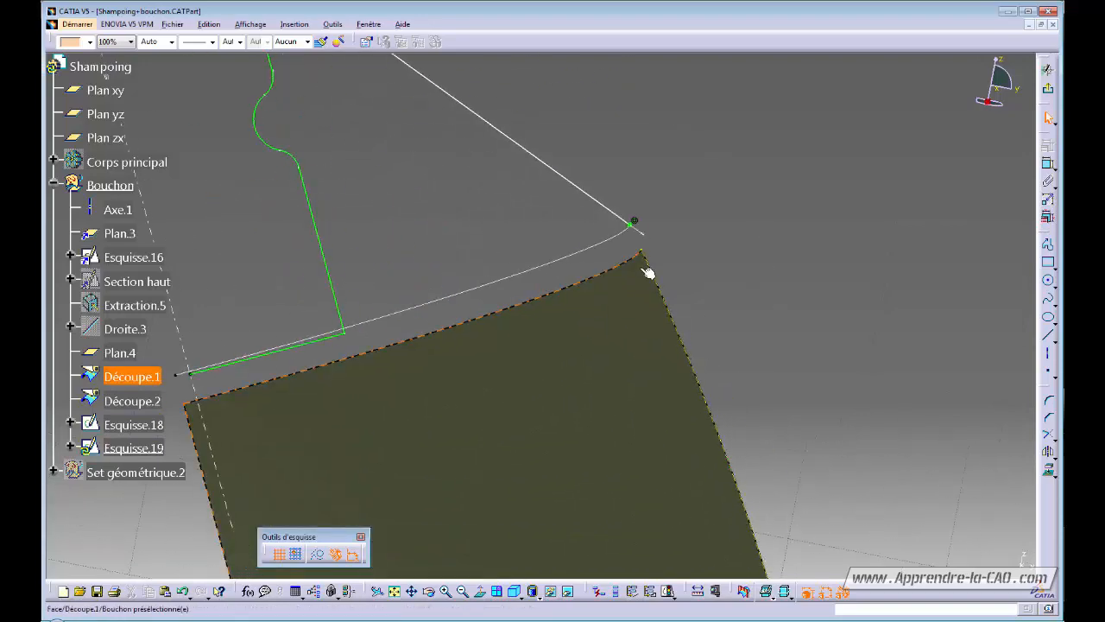
ctrl+middle_drag(711, 318, 548, 302)
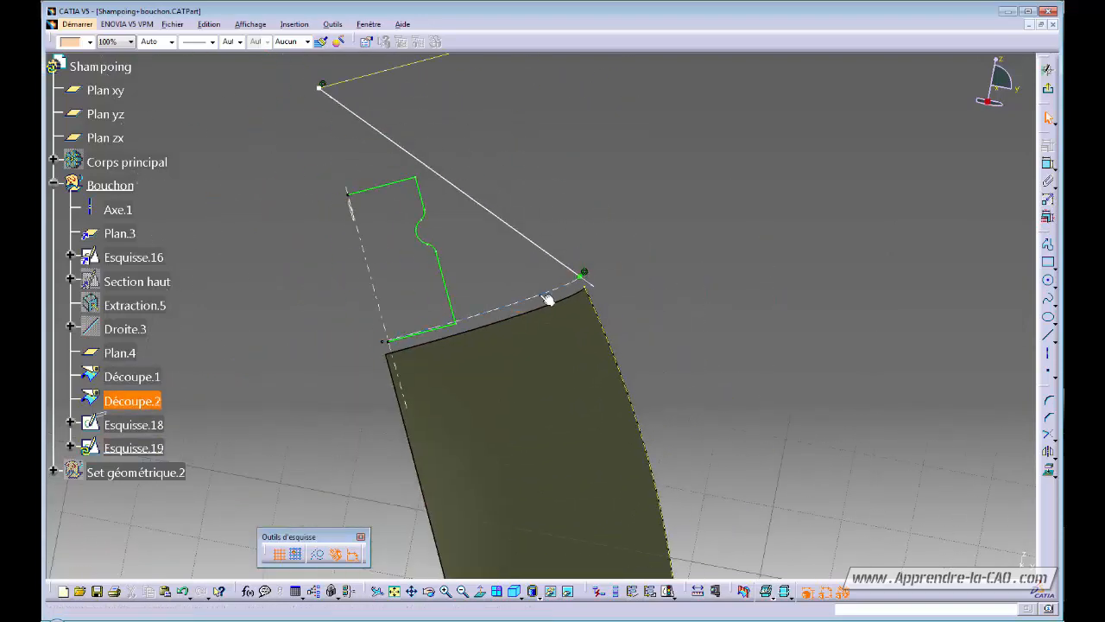
middle_drag(432, 111, 486, 172)
click(389, 160)
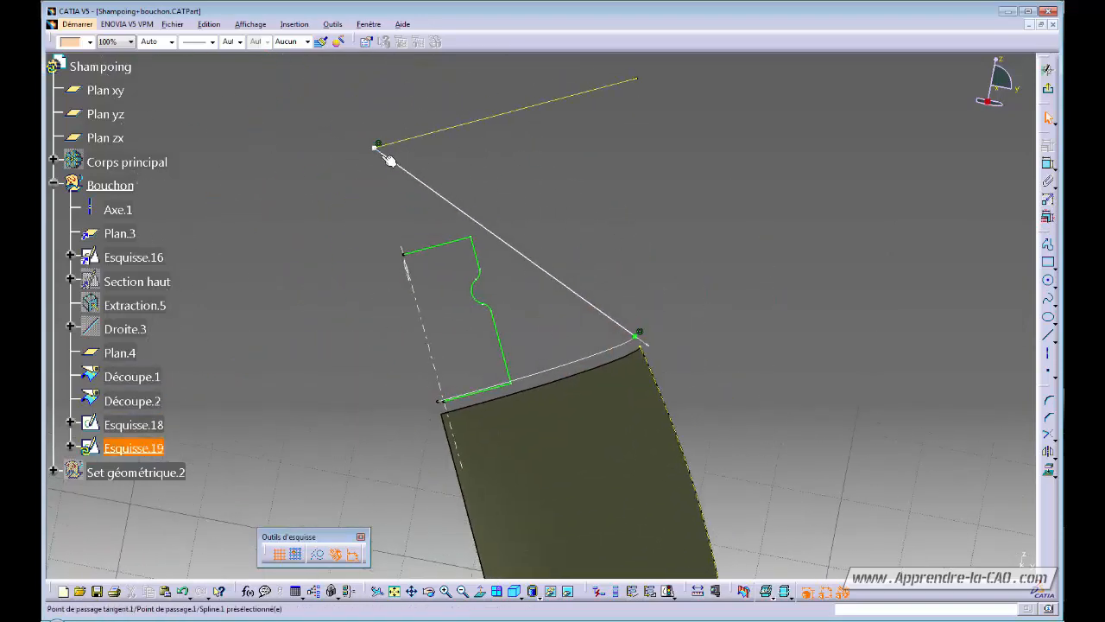
ctrl+click(408, 138)
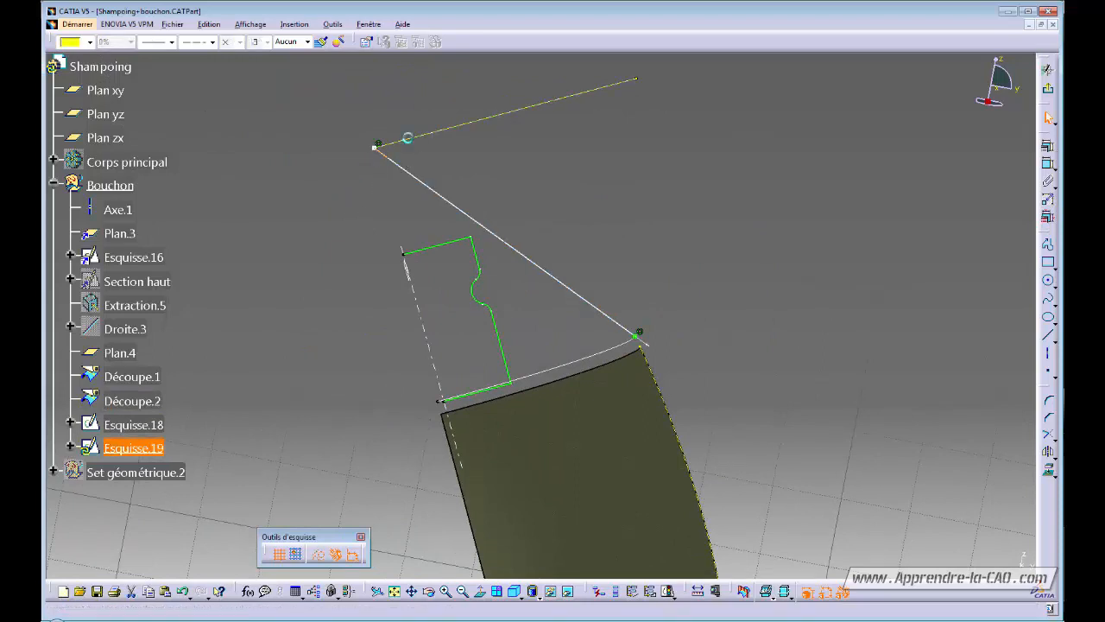
click(1048, 162)
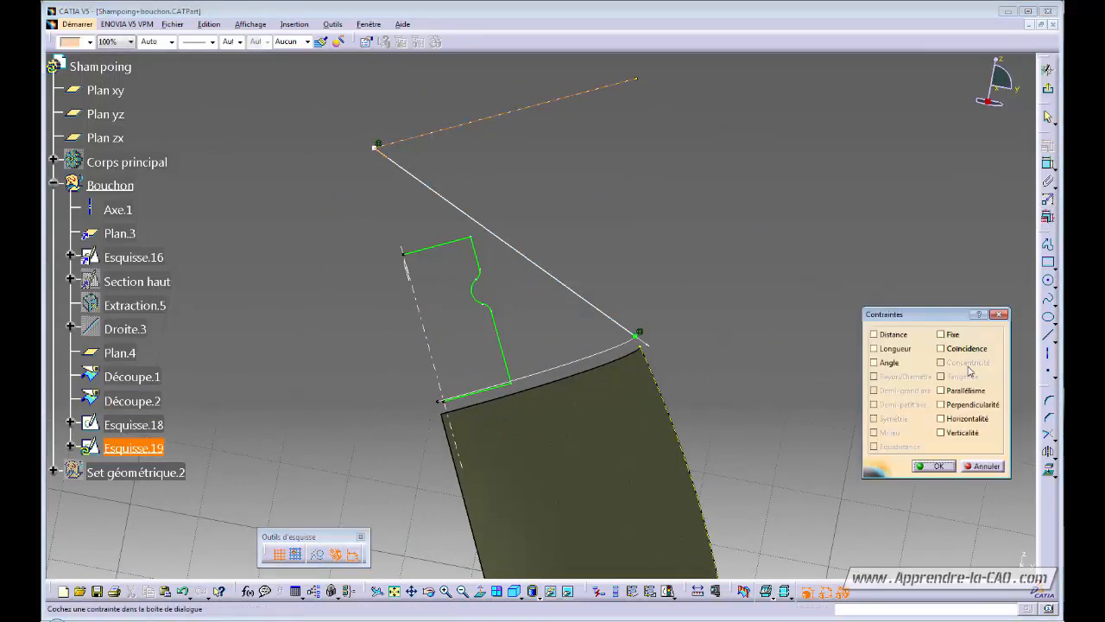
click(941, 348)
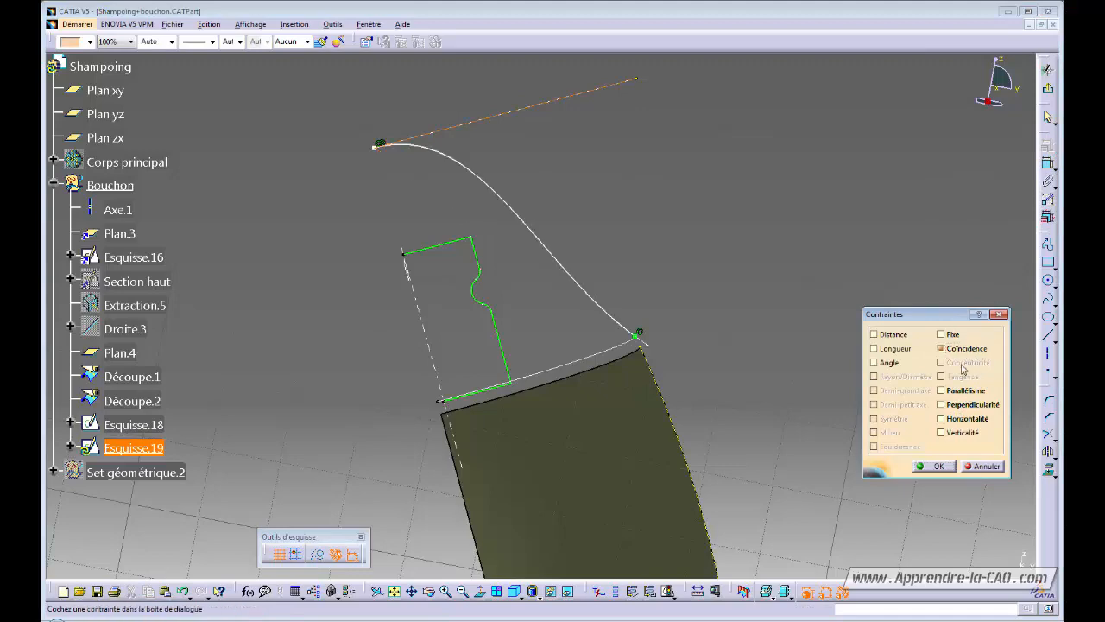
click(940, 467)
Step: Draw a line about 0.8 mm long from the upper end of the bottle's projected outer edge
mouse_move(693, 293)
middle_down()
mouse_move(690, 316)
mouse_move(621, 261)
mouse_move(679, 200)
mouse_move(708, 321)
mouse_move(703, 207)
mouse_move(701, 276)
mouse_move(710, 265)
mouse_move(764, 327)
middle_up()
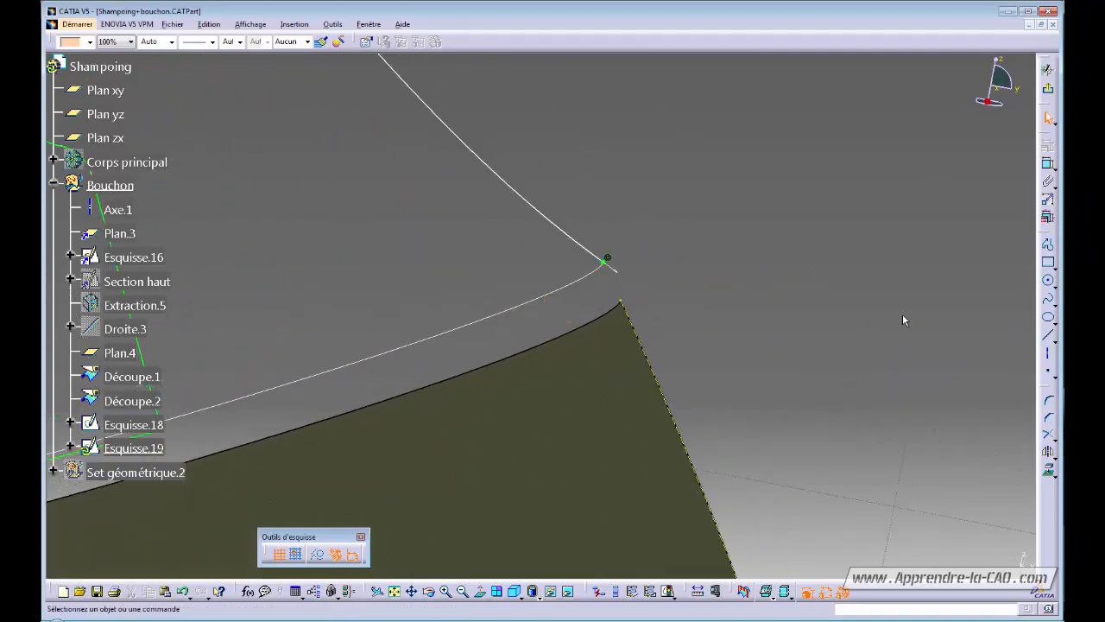
click(1047, 335)
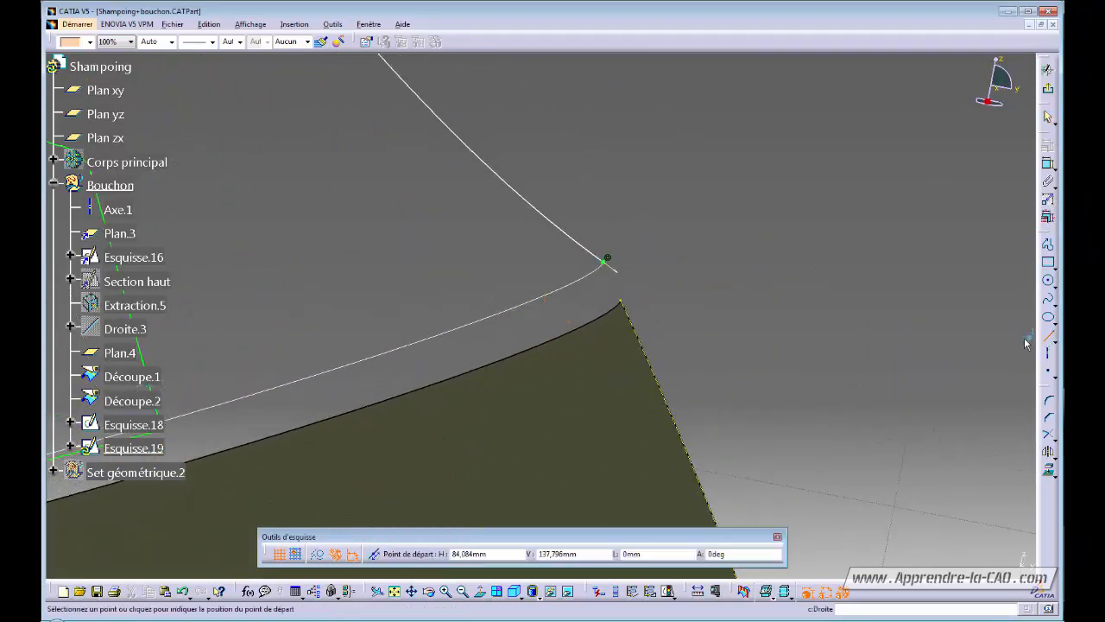
click(623, 301)
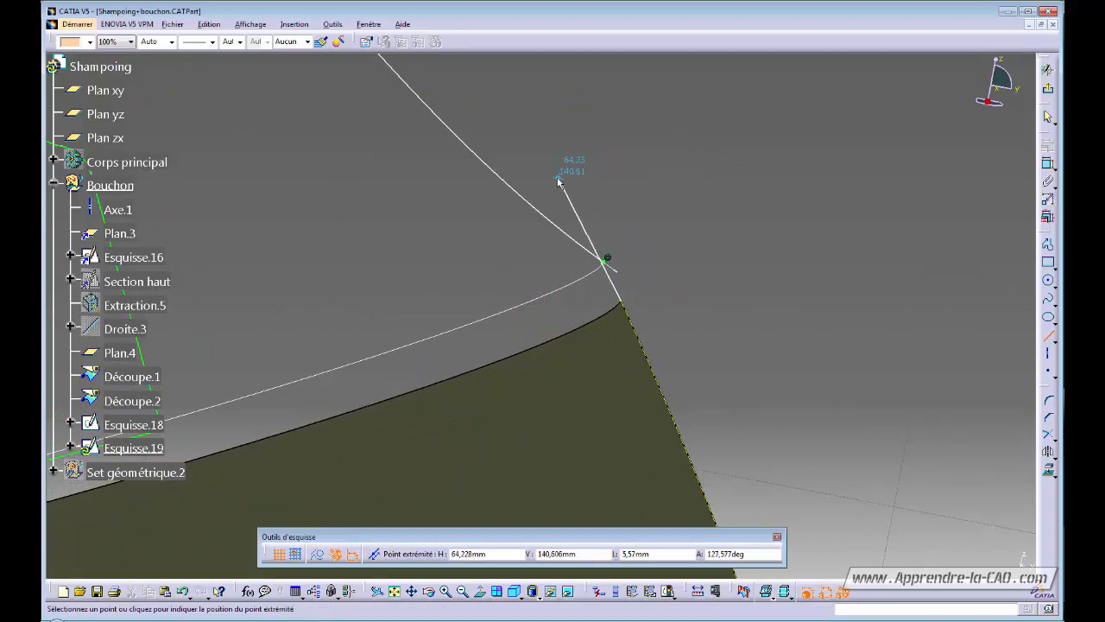
middle_drag(584, 292, 550, 144)
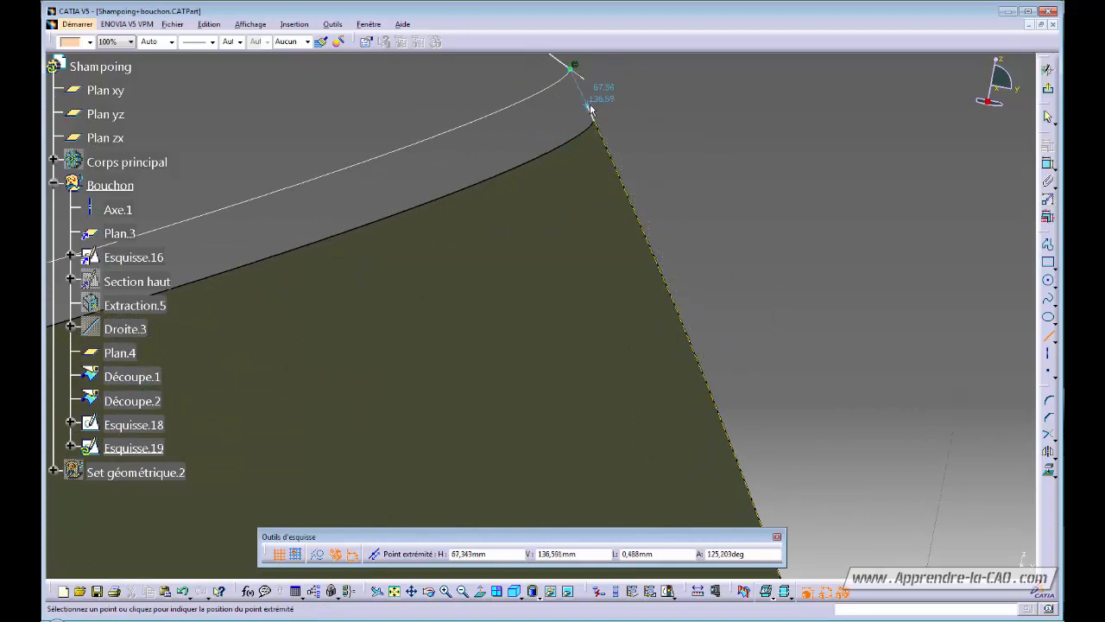
middle_drag(595, 129, 582, 205)
click(570, 182)
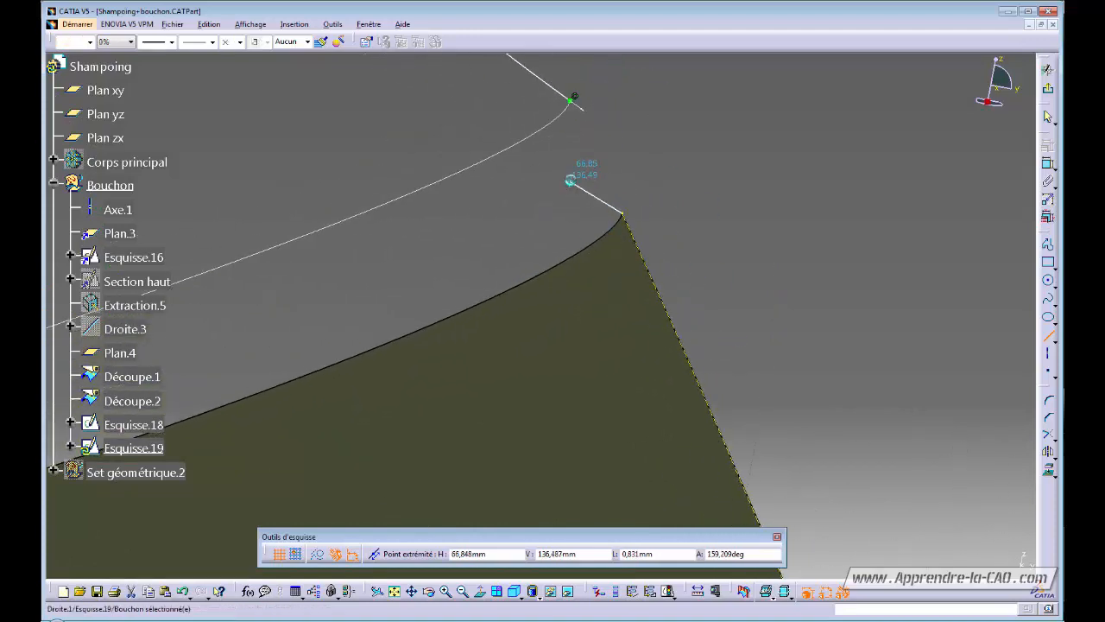
Step: Apply a tangency constraint between the short line and the projected outer edge of the bottle
middle_drag(700, 264, 712, 231)
ctrl+click(640, 190)
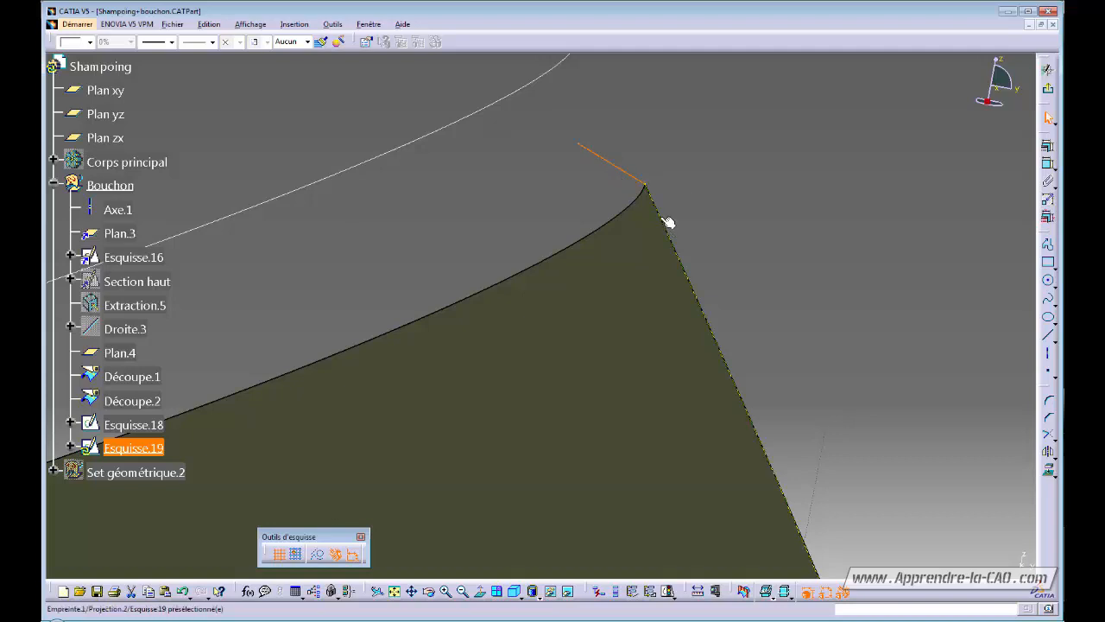
click(1048, 147)
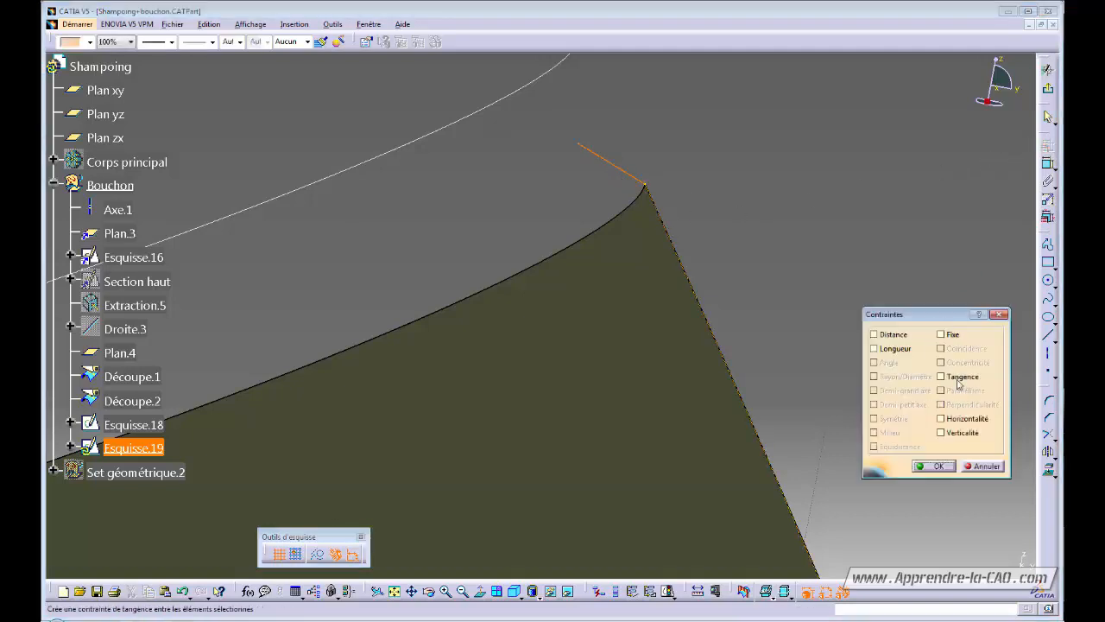
click(942, 376)
click(937, 466)
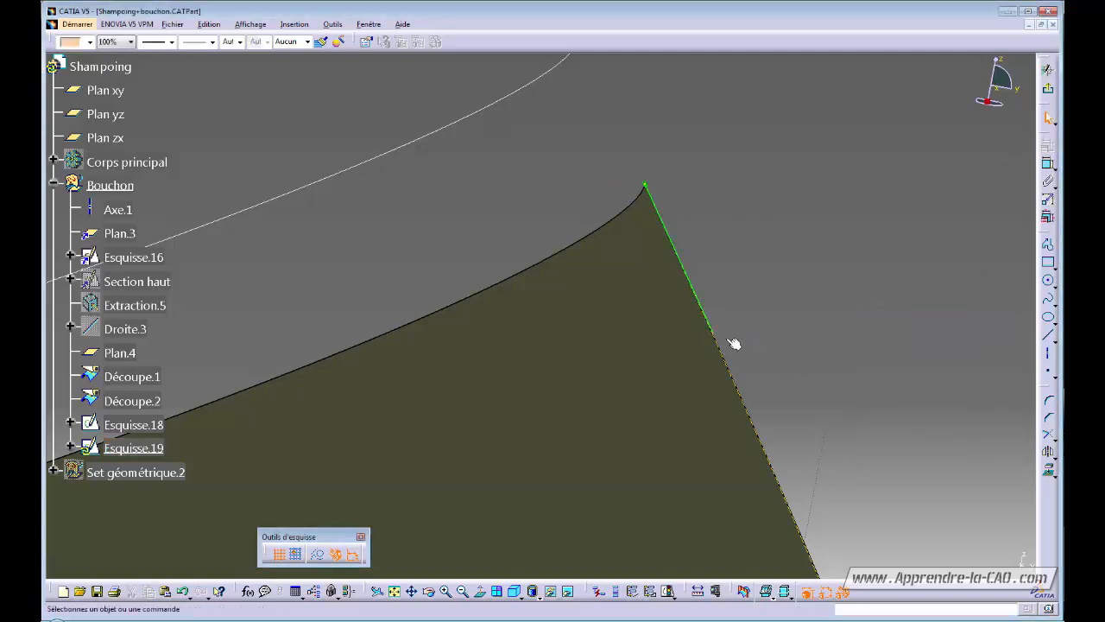
Step: Move the short tangent line's free end above the bottle's corner and convert the line to construction geometry
drag(712, 333, 625, 125)
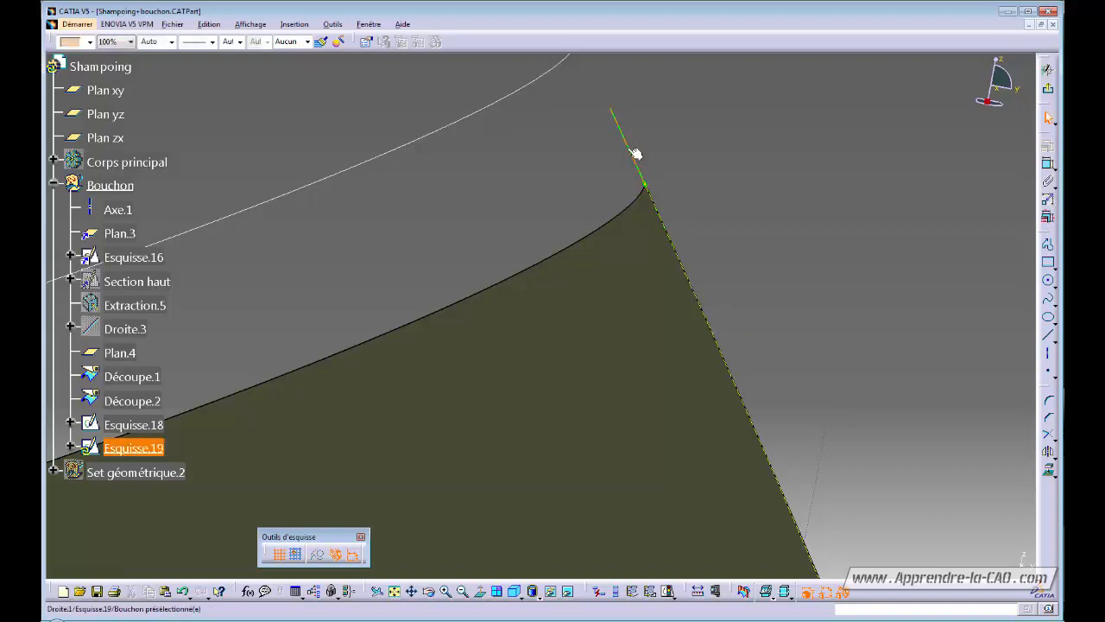
click(630, 150)
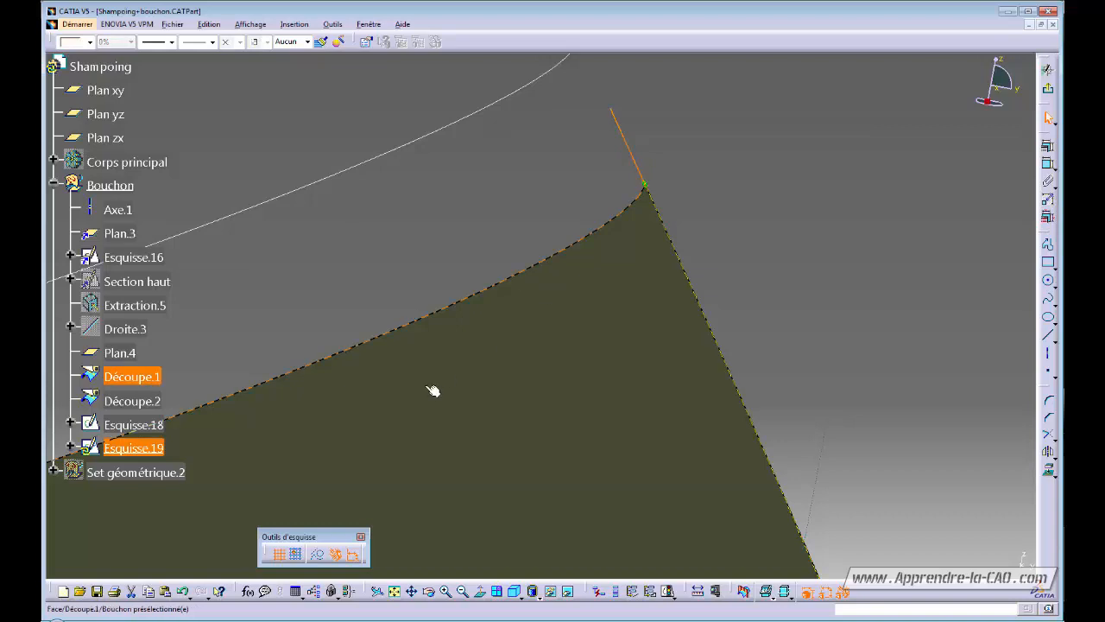
click(318, 554)
Step: Constrain the tangent at the spline's lower control point to be parallel to the short construction line
middle_drag(513, 210, 534, 348)
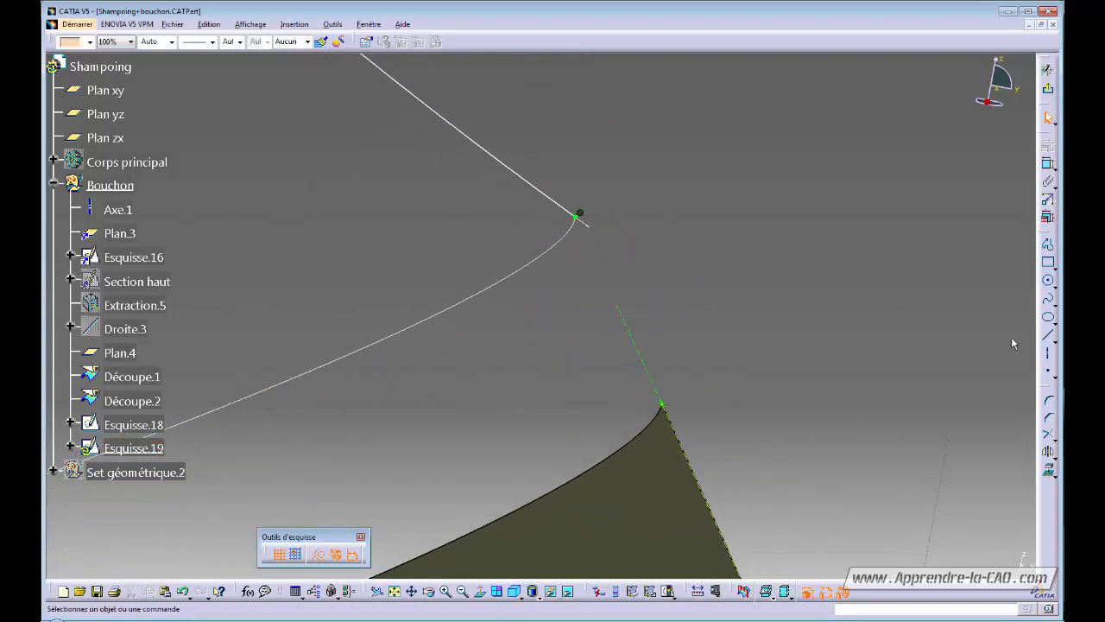
click(1048, 339)
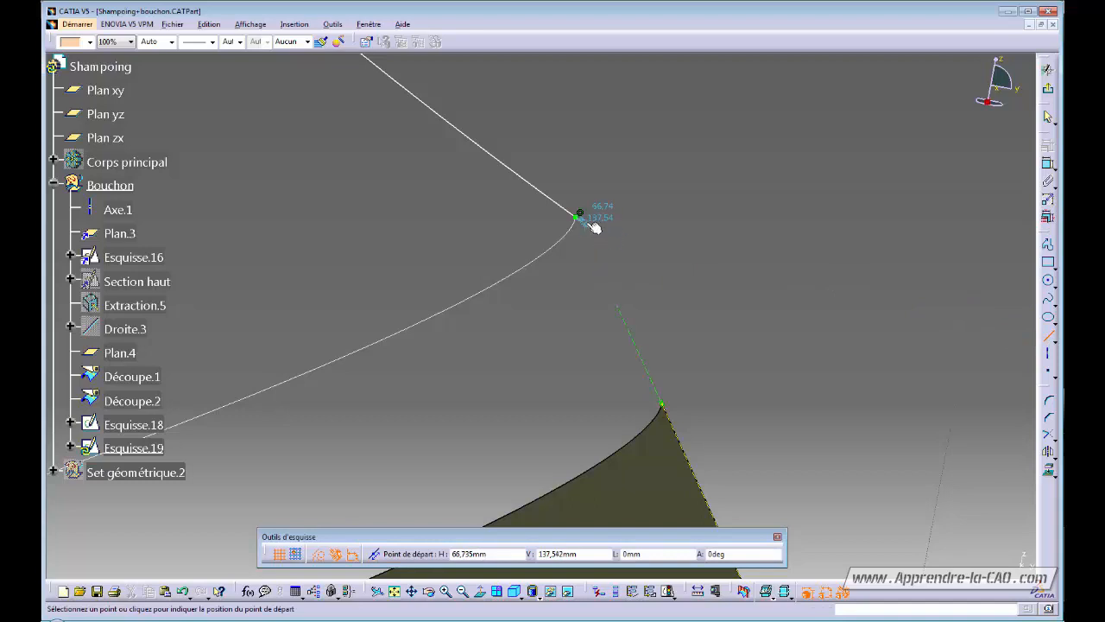
click(1049, 338)
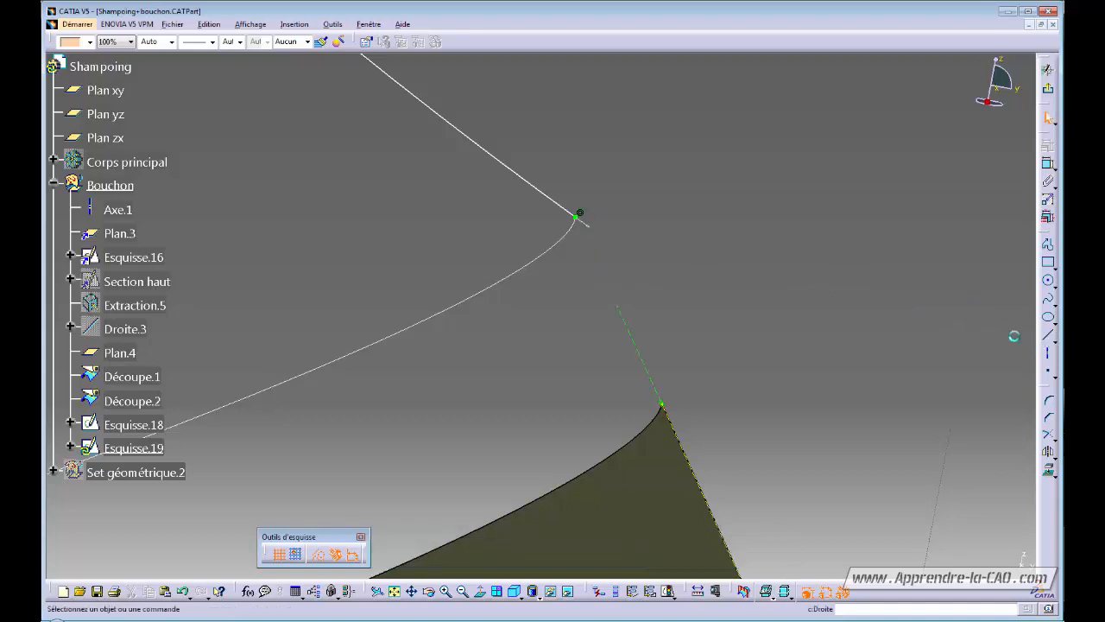
click(586, 232)
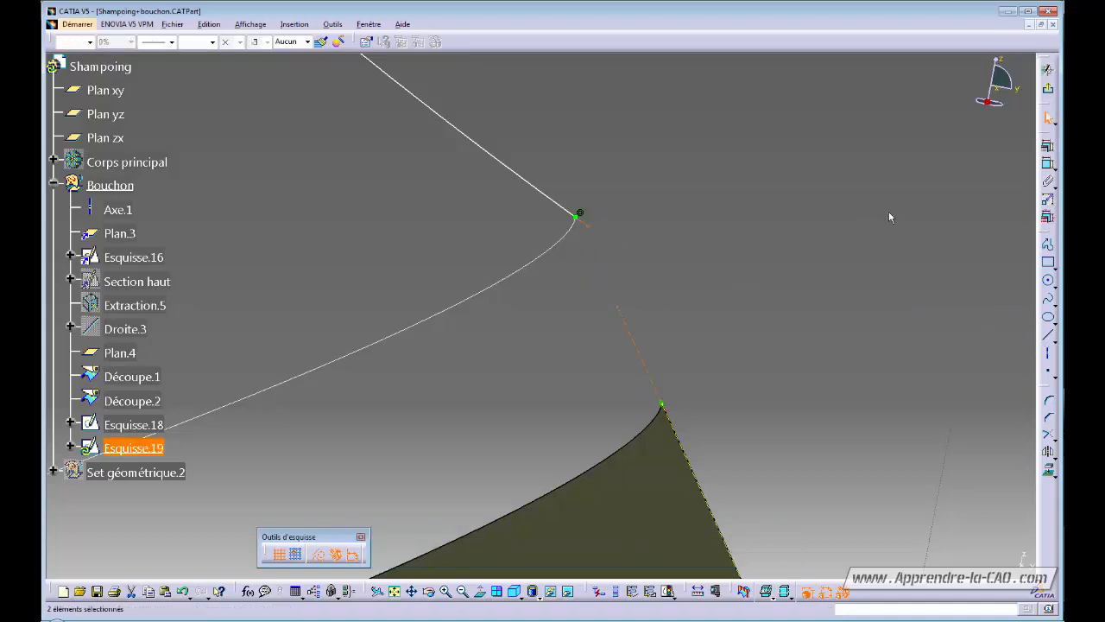
click(1048, 145)
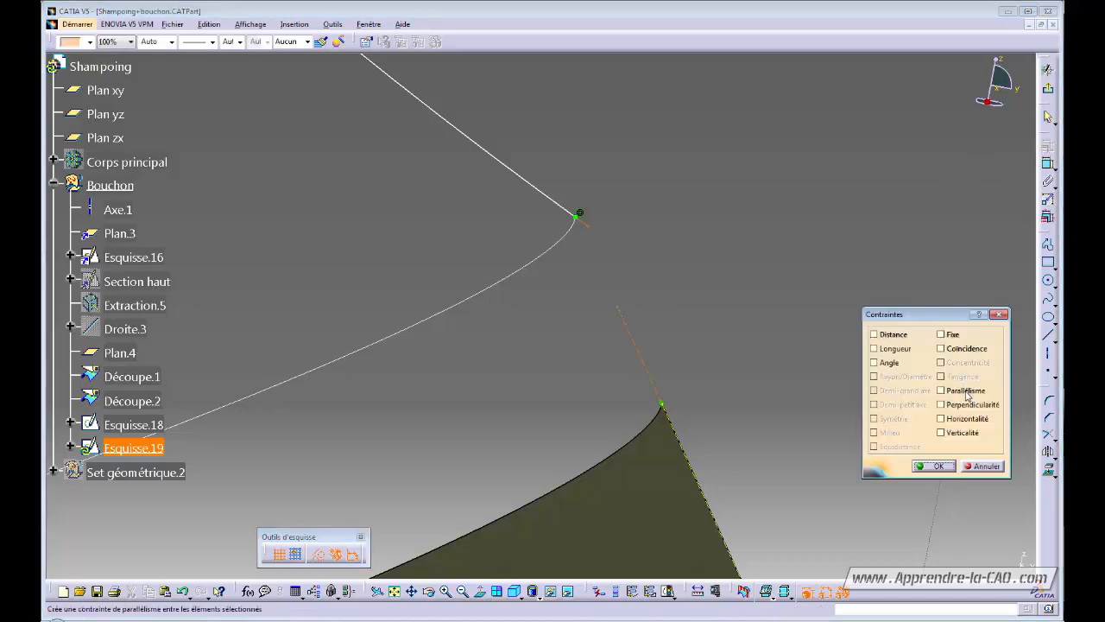
click(964, 392)
click(935, 465)
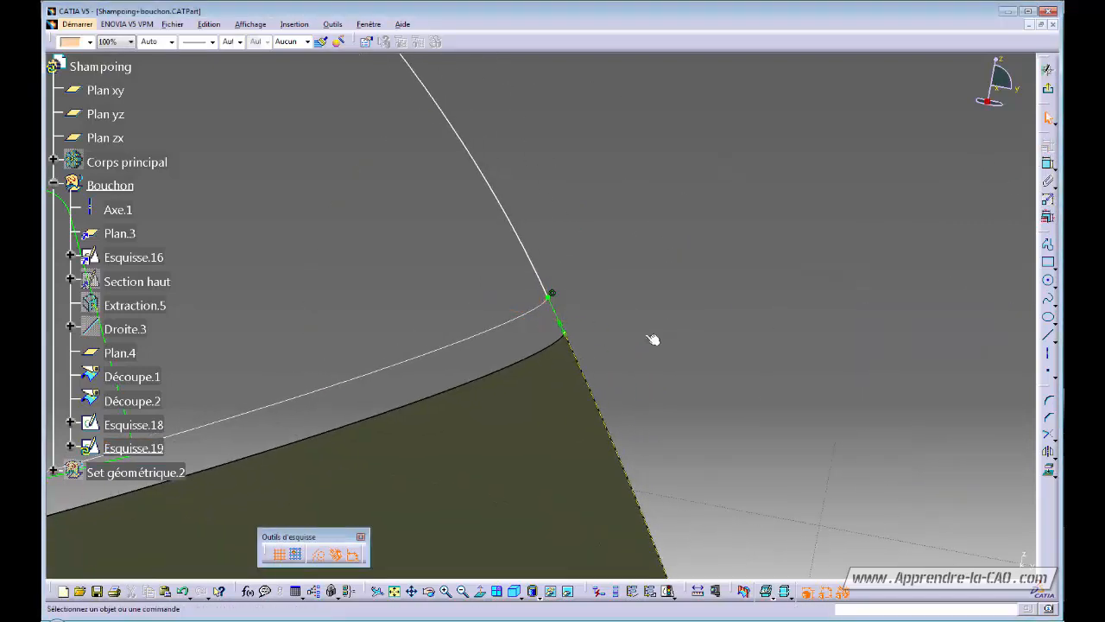
Step: Inspect the spline's junction with the bottle and shift its upper end along the projected slanted line to test its freedom
mouse_move(653, 339)
middle_down()
mouse_move(716, 190)
mouse_move(720, 328)
middle_up()
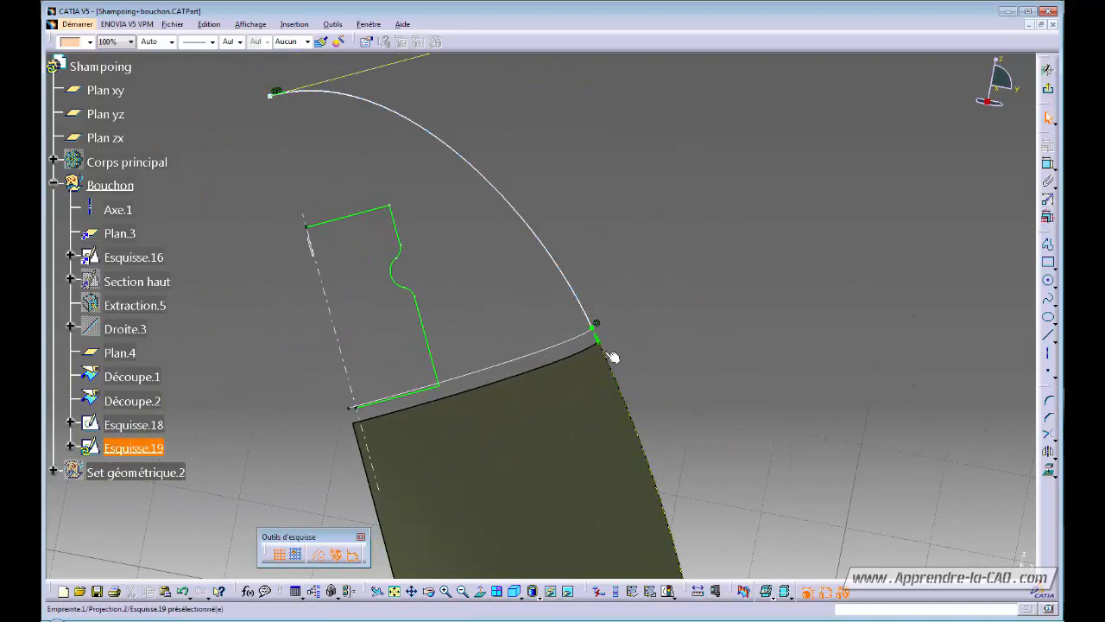
middle_drag(624, 351, 647, 240)
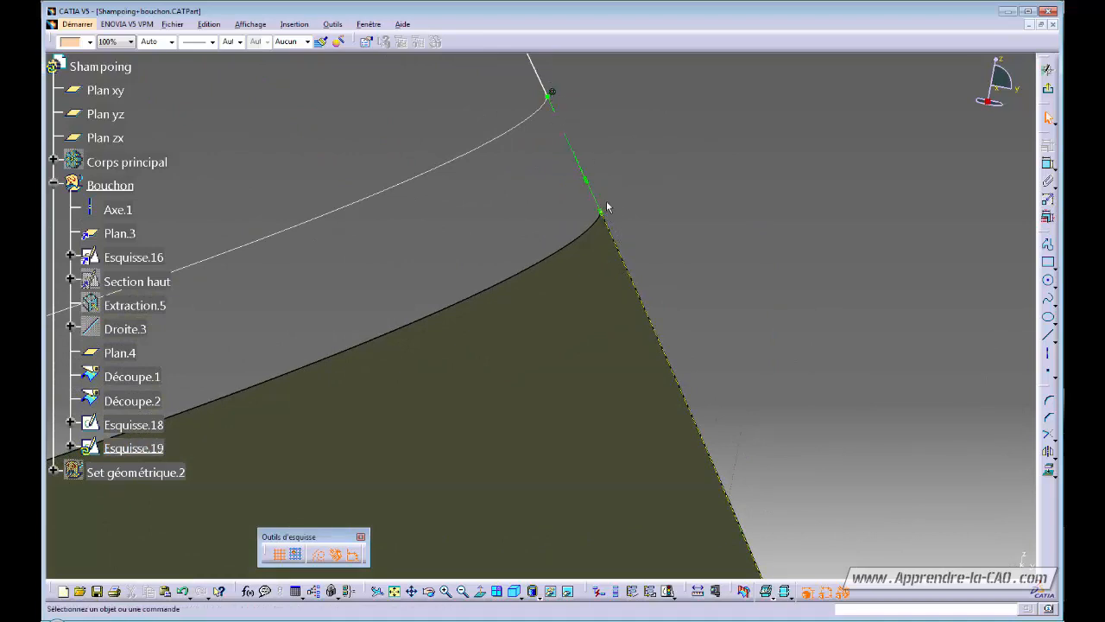
middle_drag(609, 212, 680, 275)
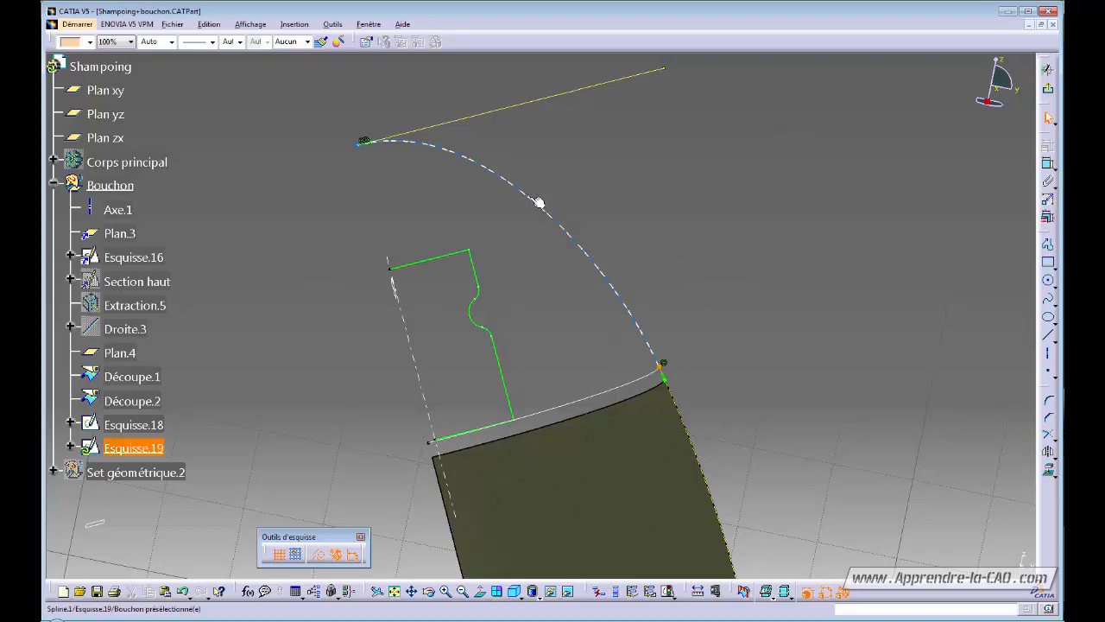
mouse_move(538, 202)
mouse_down()
mouse_move(553, 187)
mouse_move(585, 188)
mouse_up()
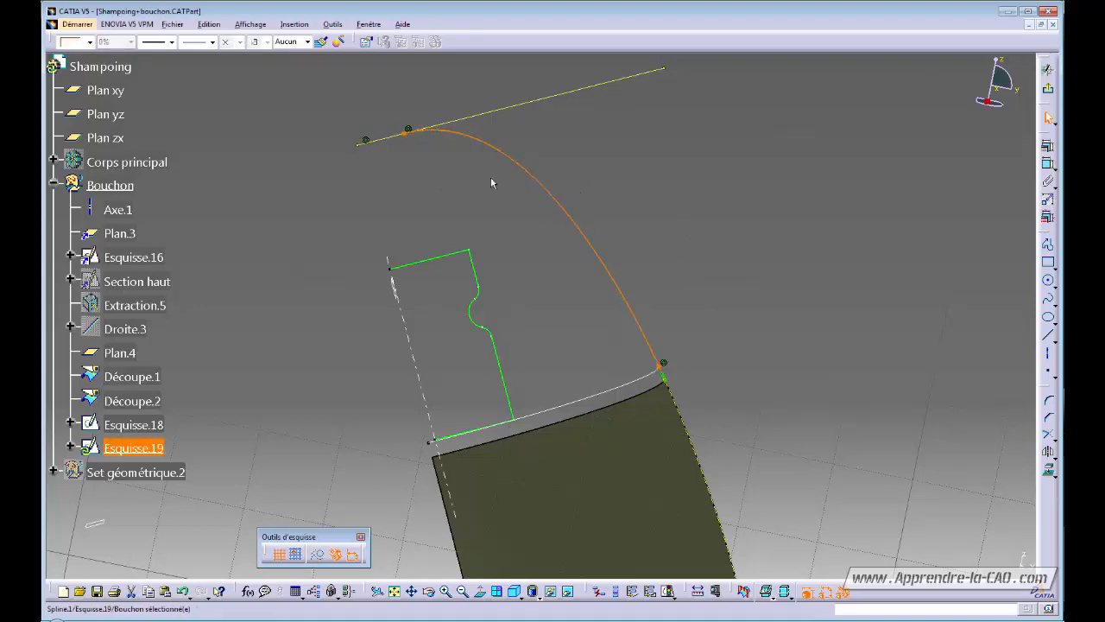
middle_drag(490, 176, 508, 270)
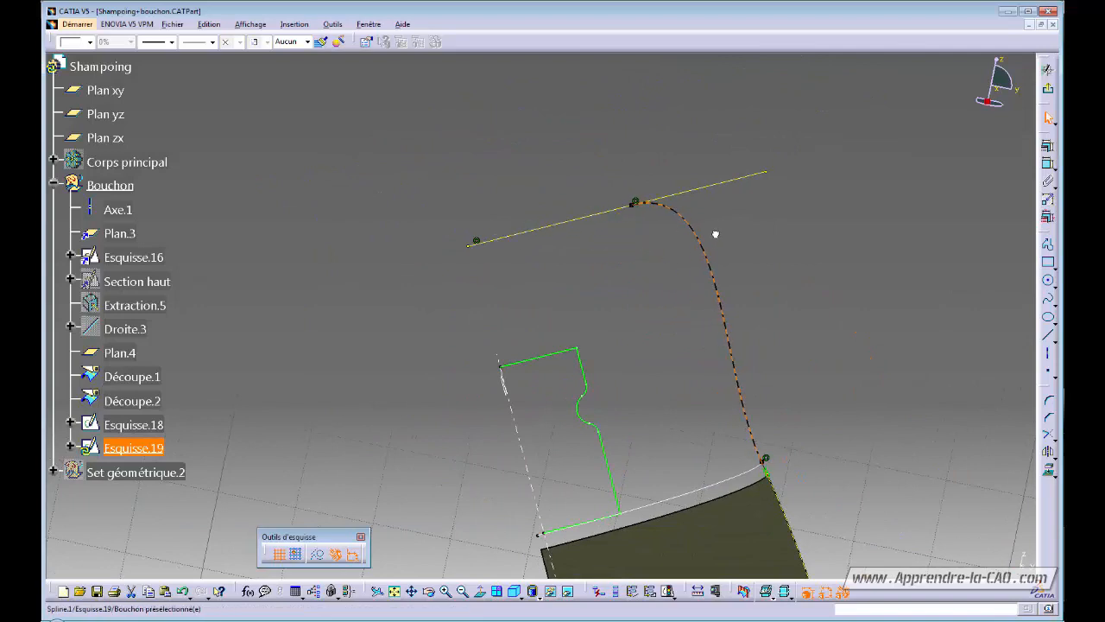
click(618, 269)
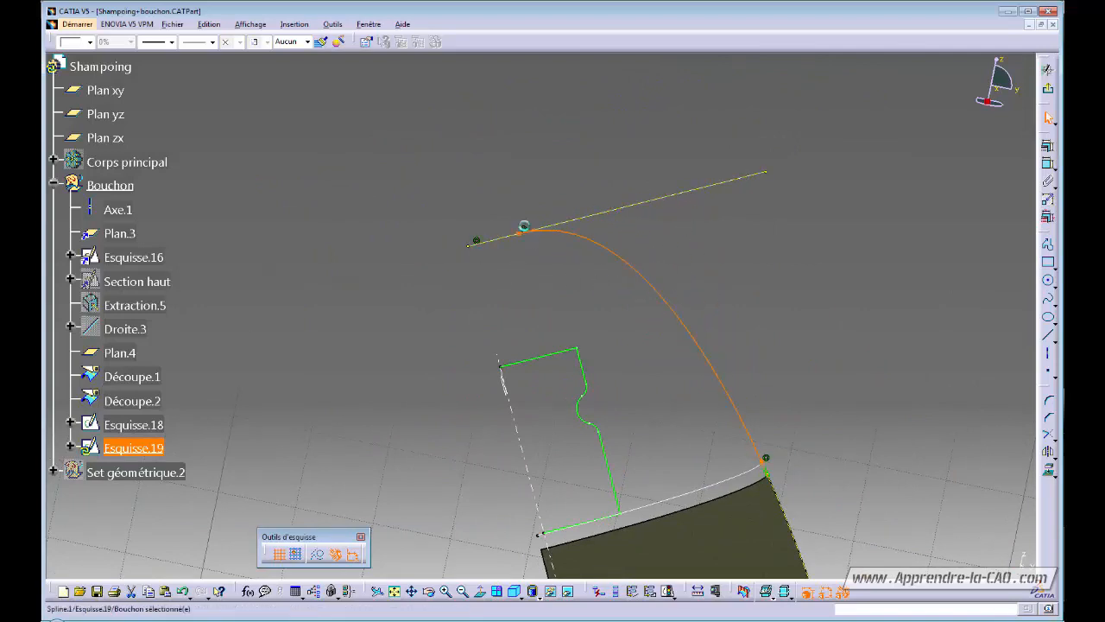
Step: Reconnect the contact constraint of the spline's upper control point from the projected slanted line to that line's inner endpoint
double_click(523, 230)
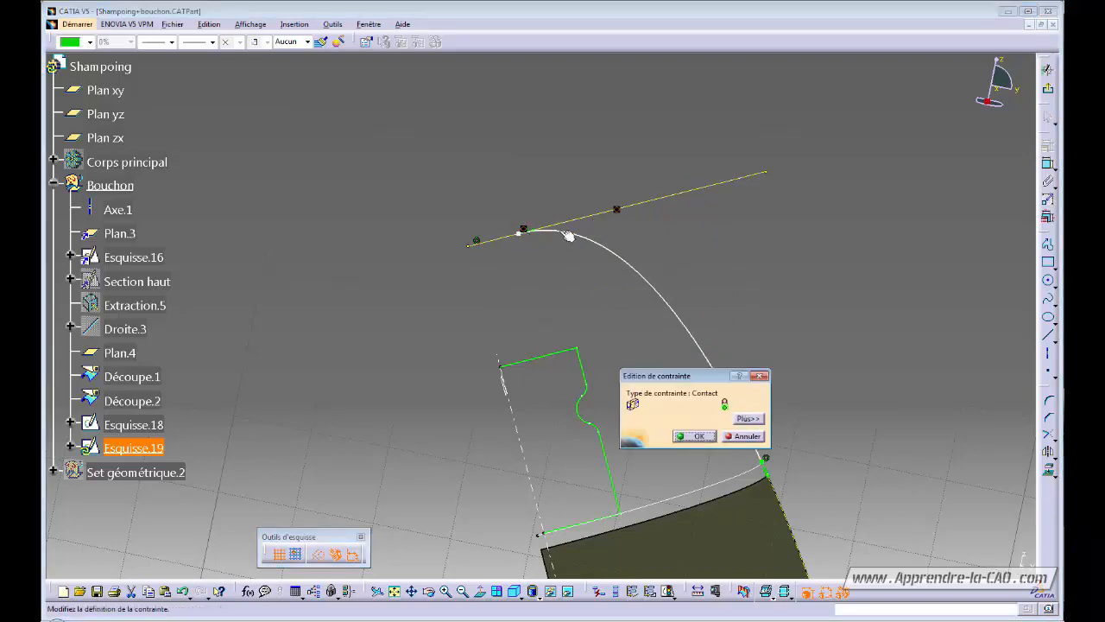
click(748, 419)
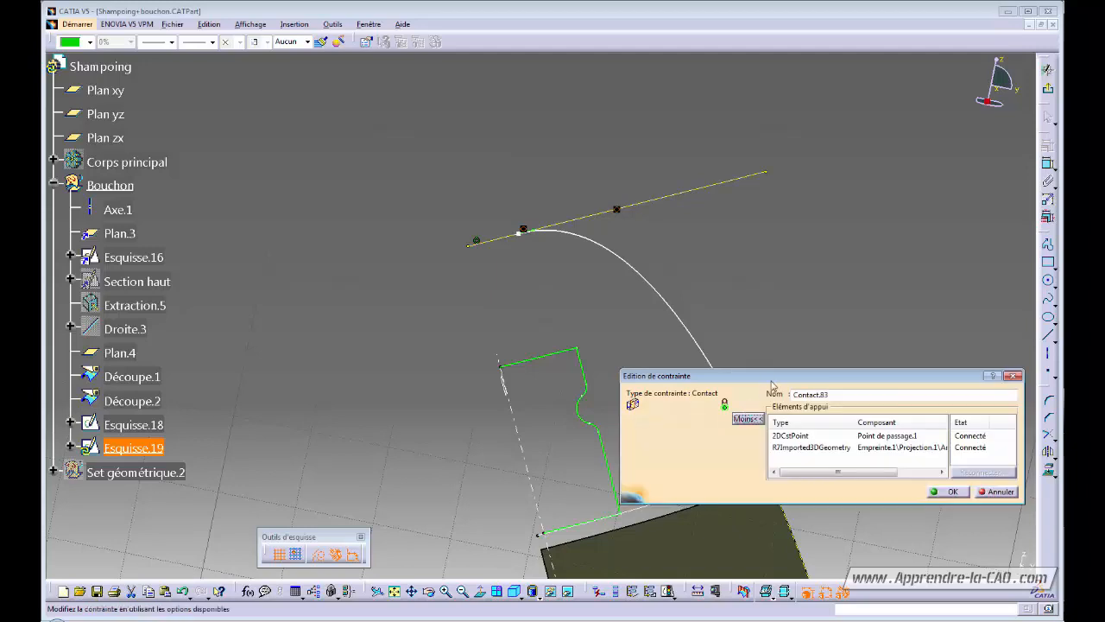
click(902, 437)
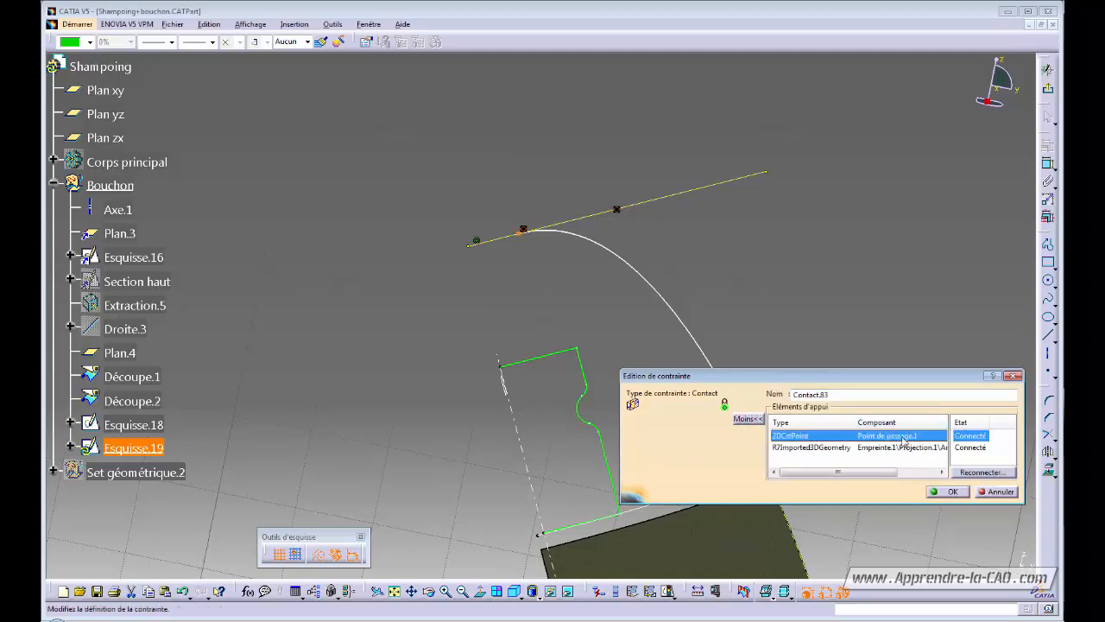
click(881, 447)
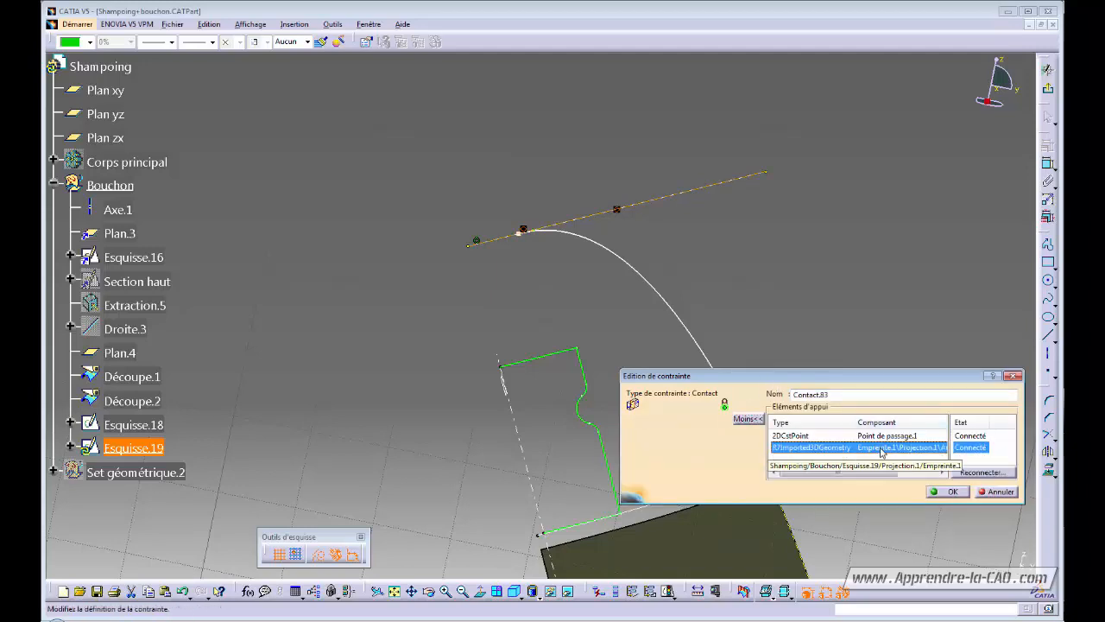
click(984, 473)
click(468, 247)
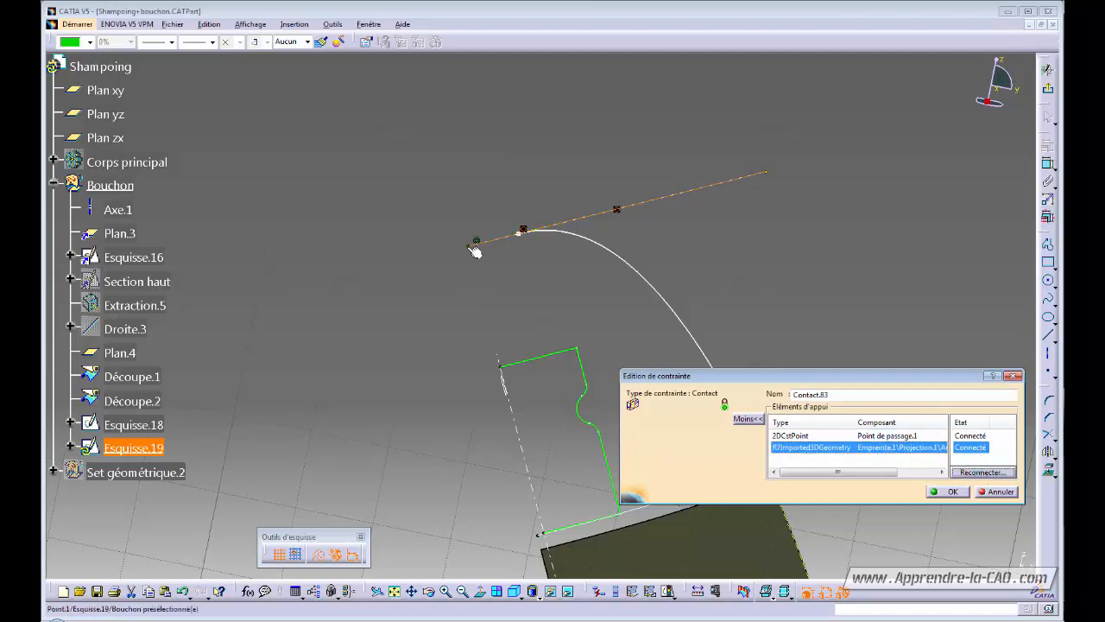
click(947, 491)
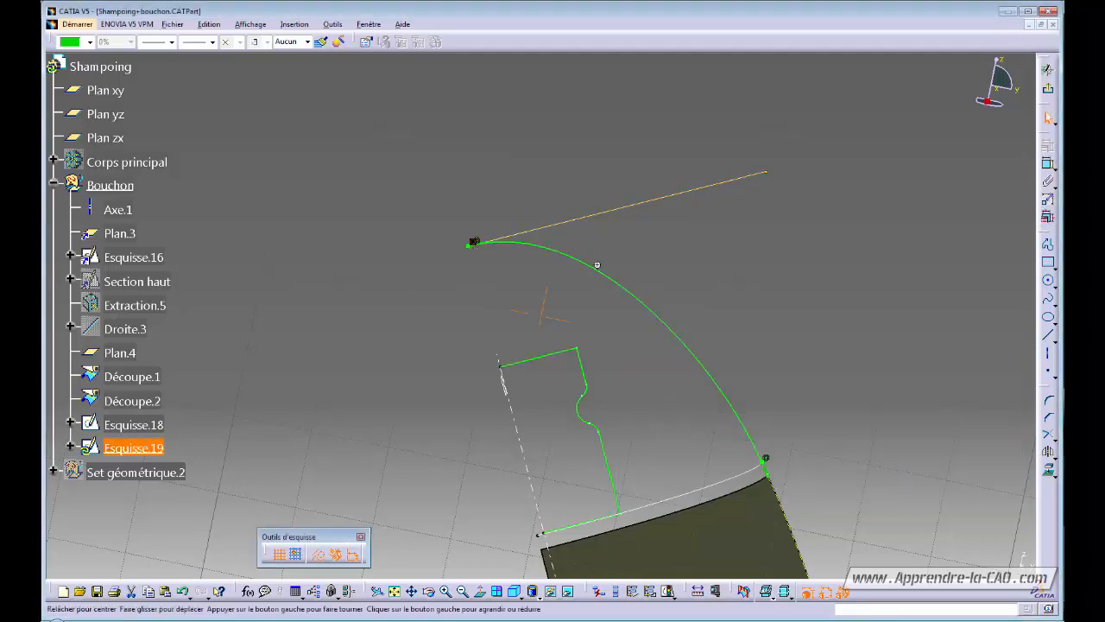
mouse_move(622, 414)
middle_down()
mouse_move(534, 154)
mouse_move(596, 284)
mouse_move(579, 343)
mouse_move(572, 282)
mouse_move(651, 319)
middle_up()
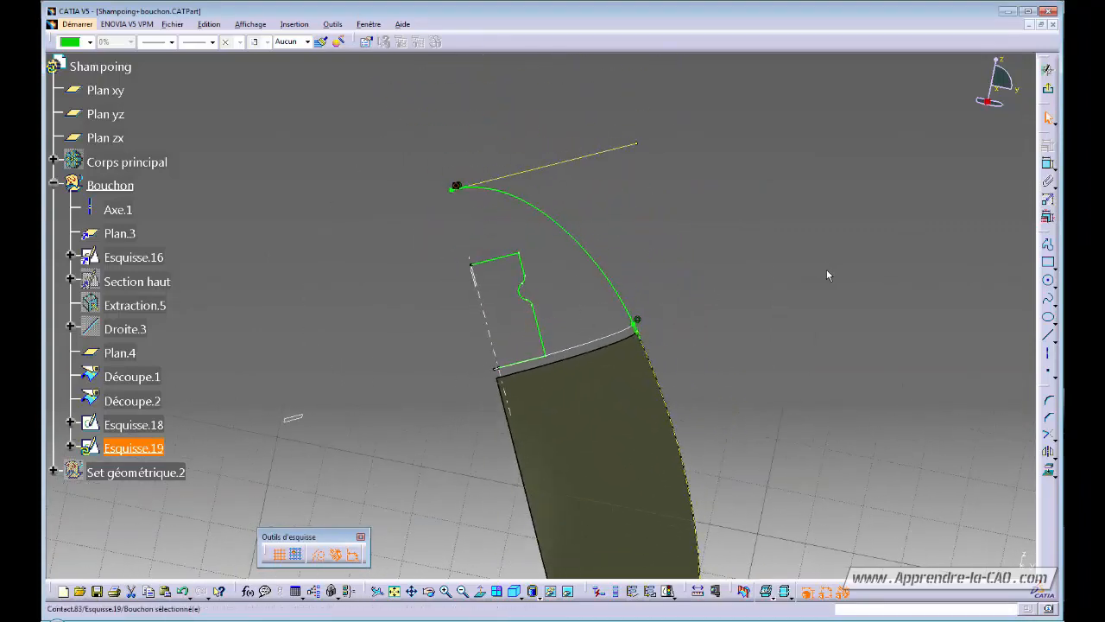
Step: Leave the finished spline profile sketch and open a new sketch on Plan.4
click(1050, 89)
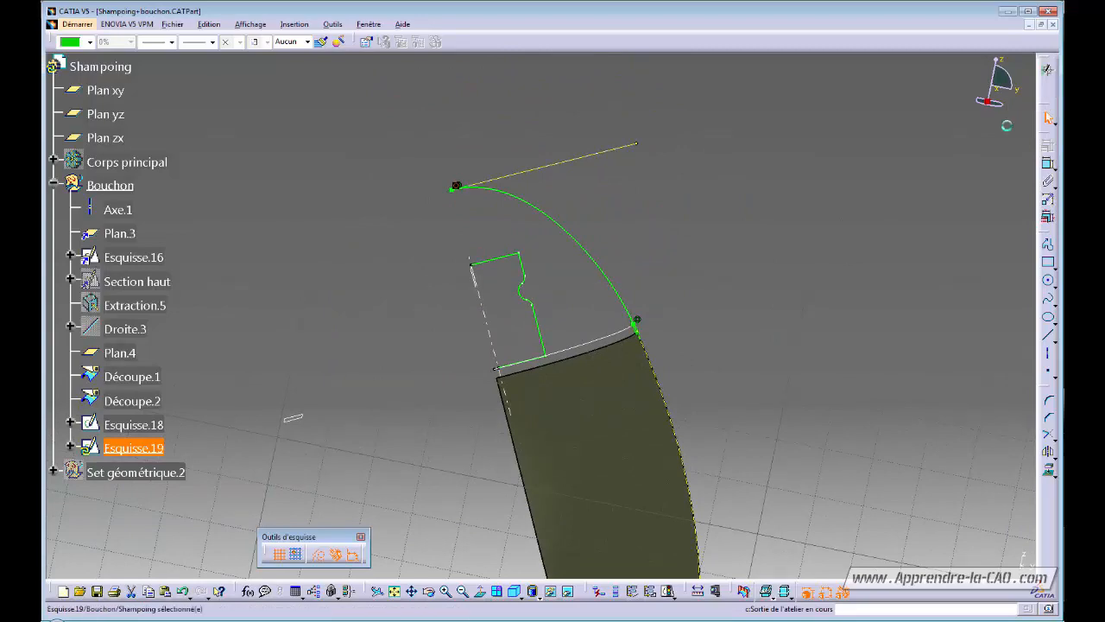
mouse_move(525, 409)
middle_down()
mouse_move(644, 437)
mouse_move(547, 374)
mouse_move(691, 360)
mouse_move(486, 395)
mouse_move(599, 393)
middle_up()
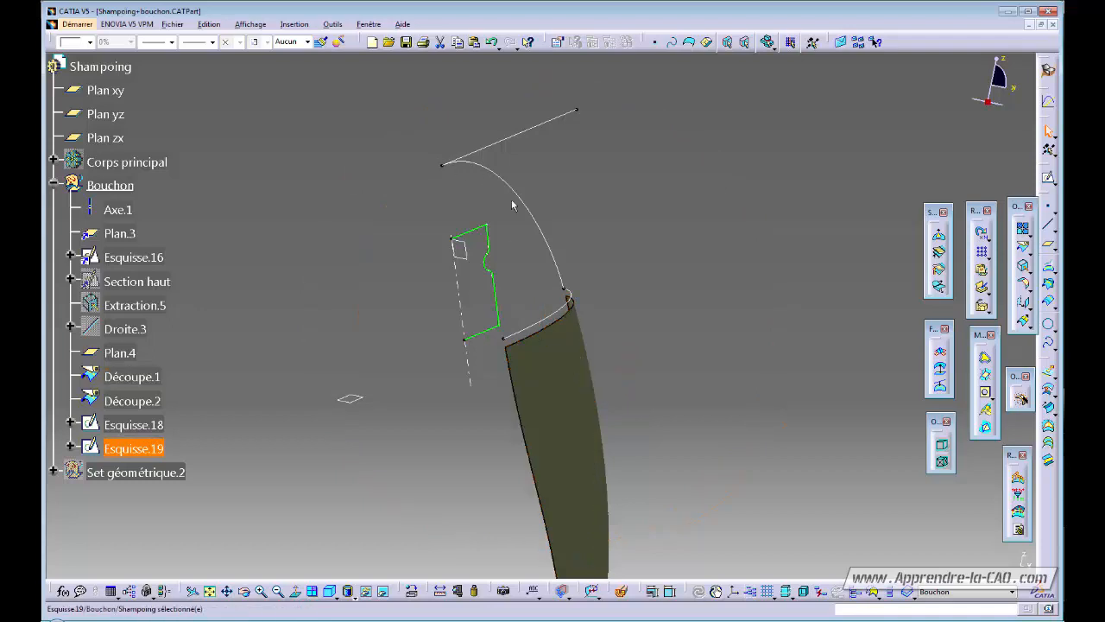
middle_drag(509, 318, 639, 259)
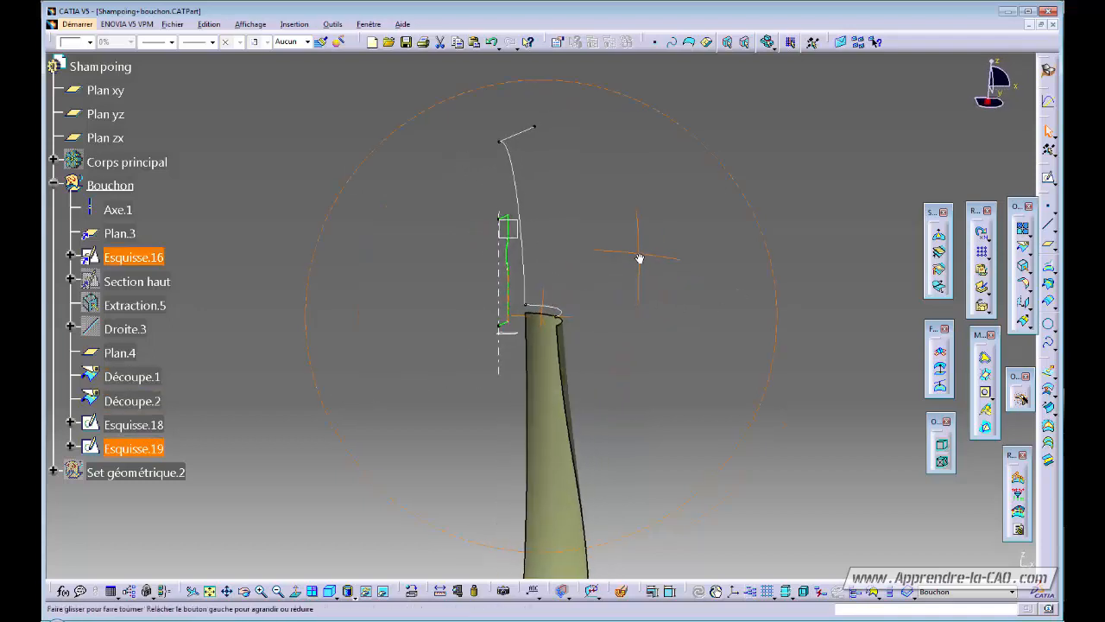
middle_drag(668, 337, 538, 390)
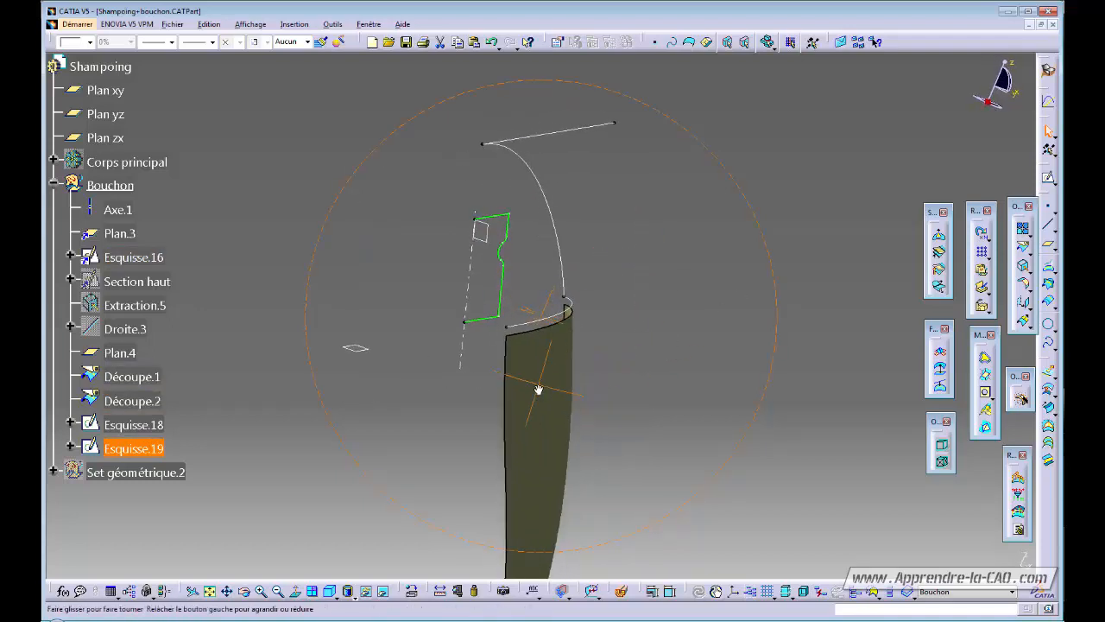
middle_drag(641, 425, 468, 267)
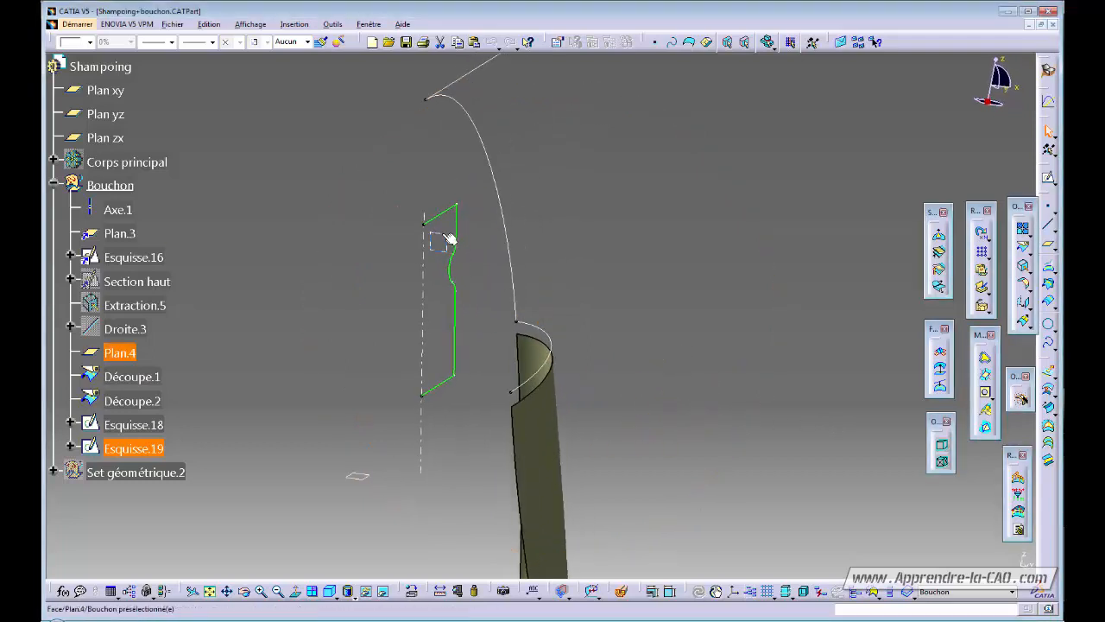
click(440, 241)
click(1048, 177)
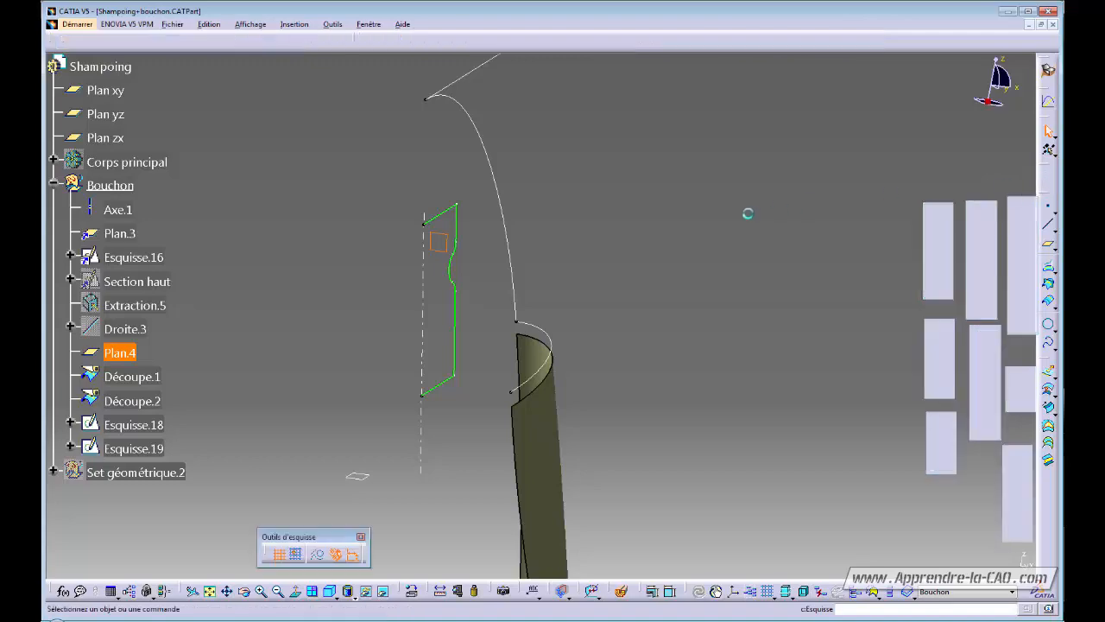
Step: Project the upper endpoint of the slanted line in Esquisse.18 and the free endpoint of the Découpe.2 curve as construction points
mouse_move(625, 236)
middle_down()
mouse_move(600, 376)
mouse_move(673, 252)
middle_up()
mouse_move(702, 312)
middle_down()
mouse_move(526, 338)
mouse_move(513, 360)
mouse_move(596, 186)
middle_up()
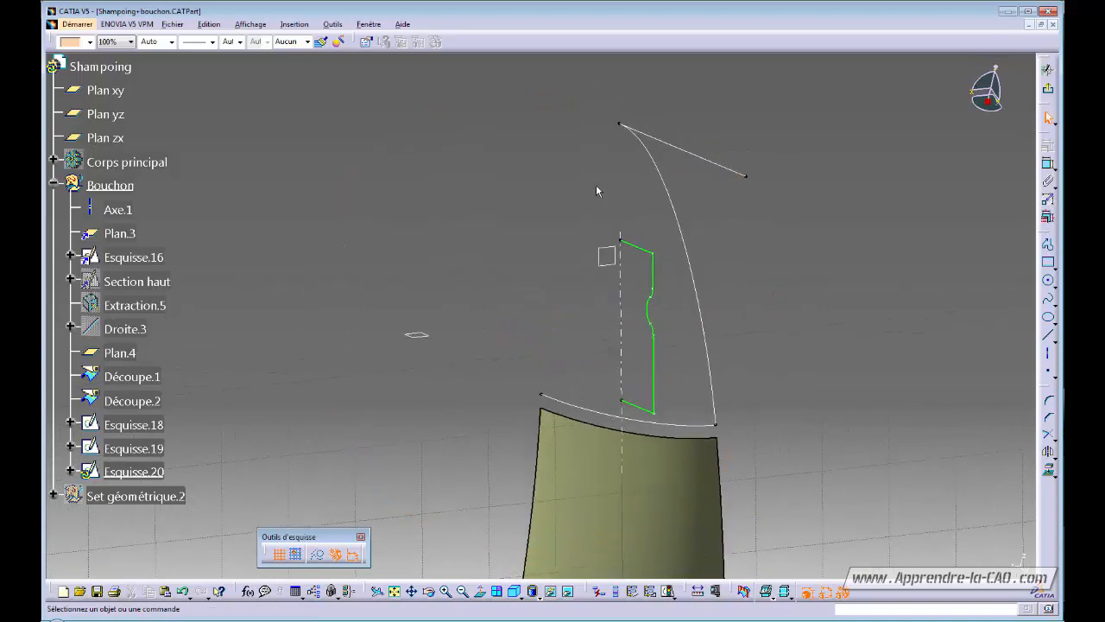
click(619, 126)
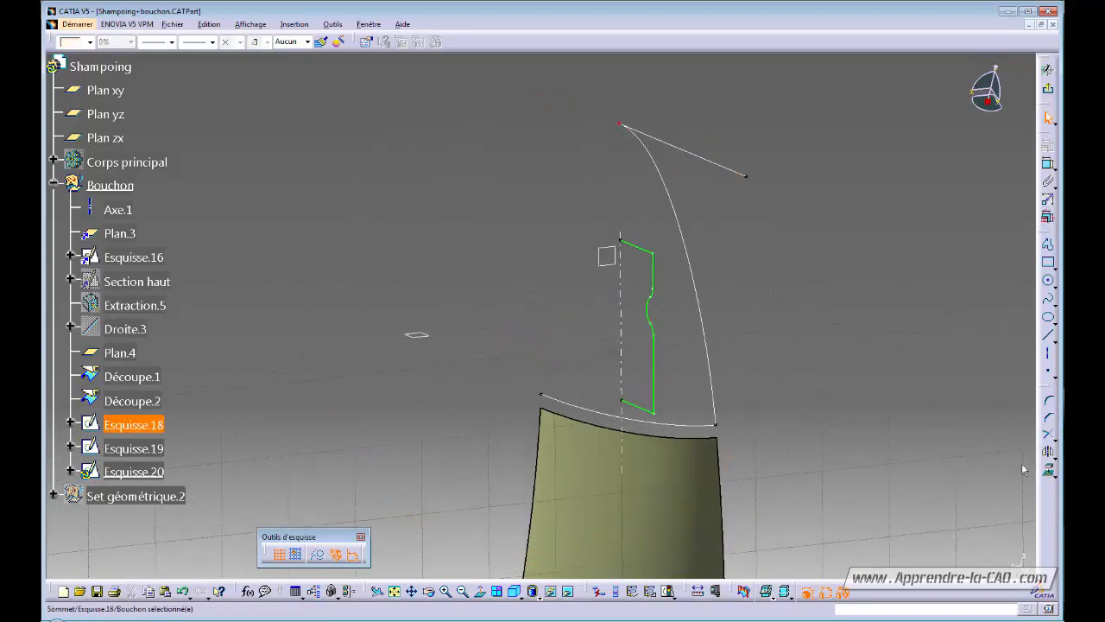
click(1051, 471)
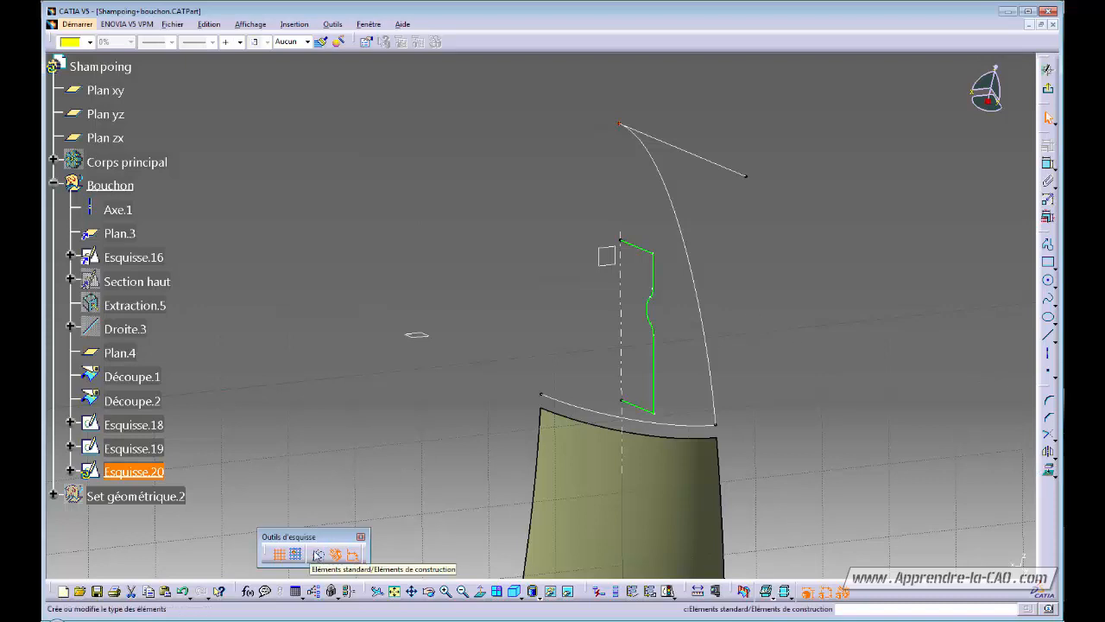
mouse_move(740, 342)
middle_down()
mouse_move(738, 370)
mouse_move(755, 309)
middle_up()
click(755, 309)
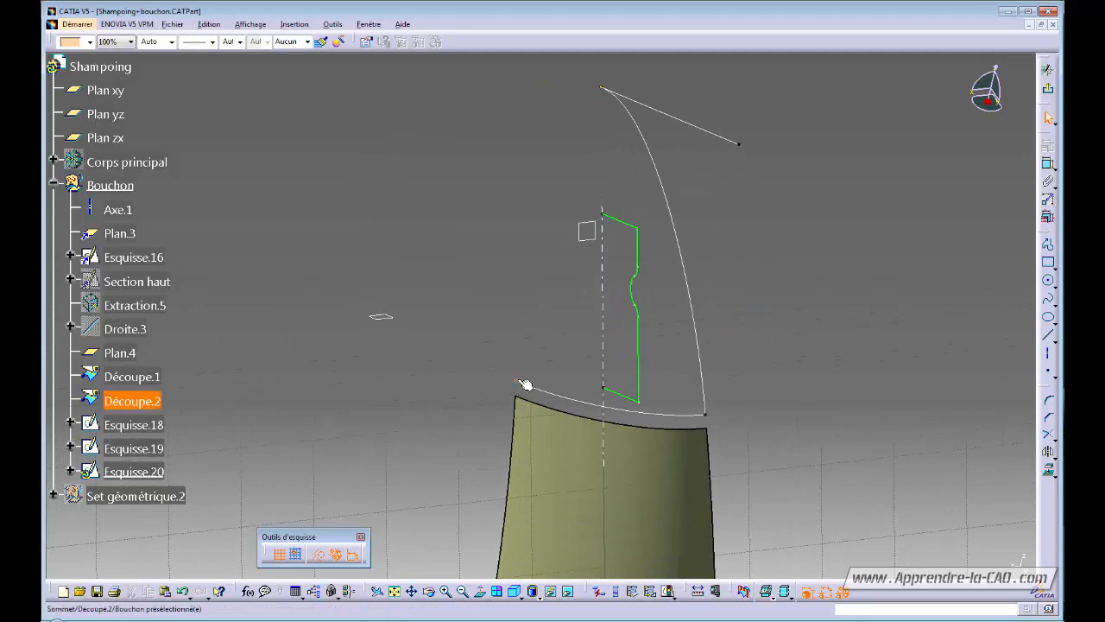
click(518, 382)
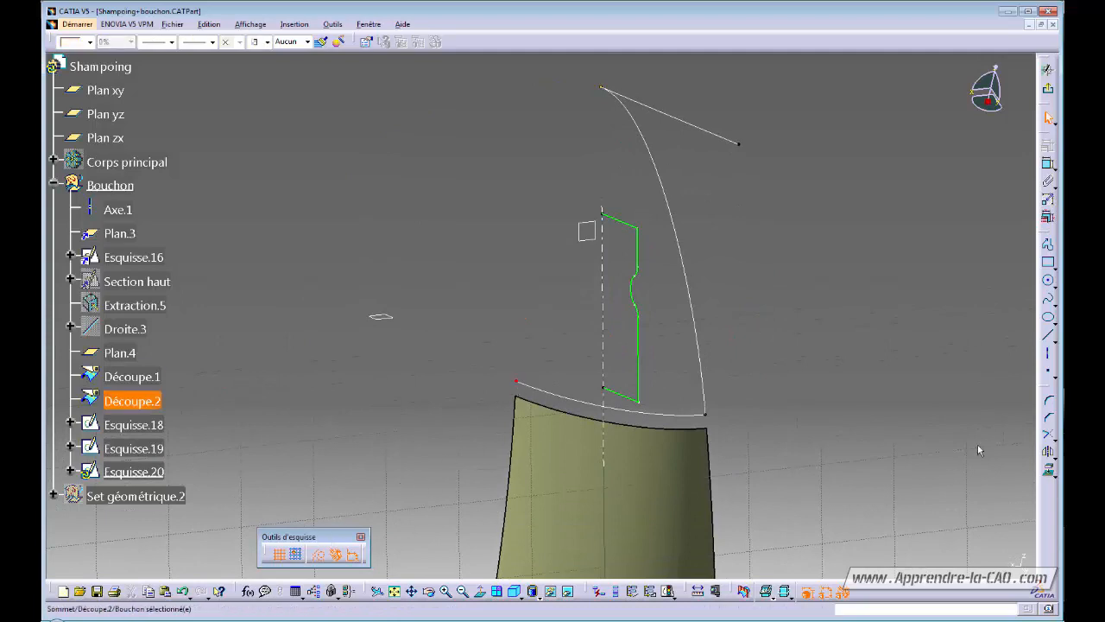
click(1049, 473)
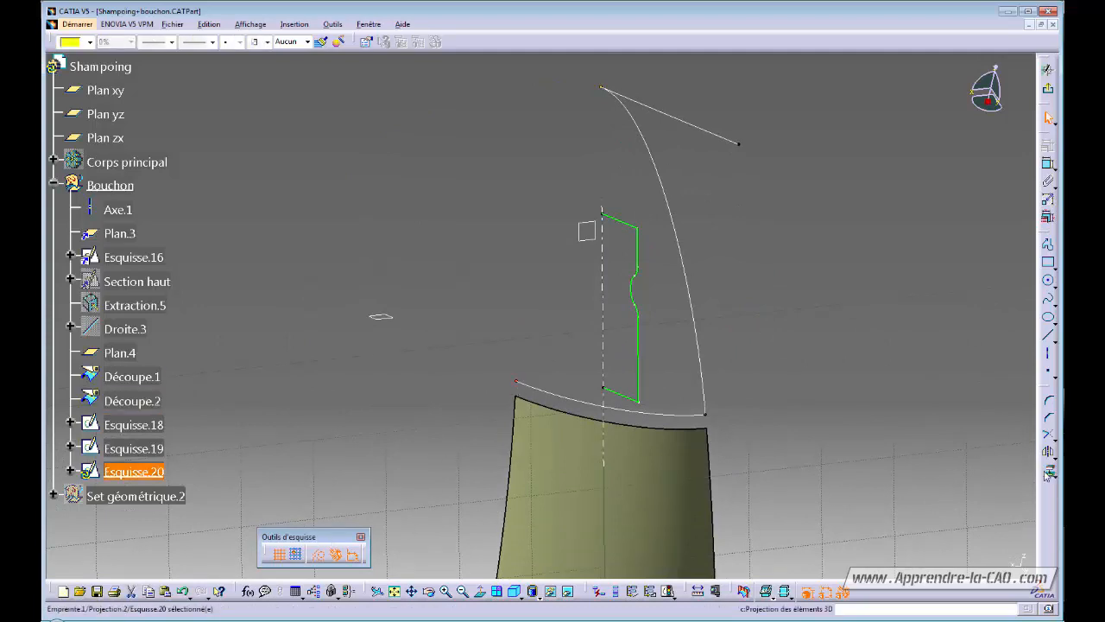
Step: Project the bottle's side edge below the projected lower point into the sketch as construction geometry
click(513, 427)
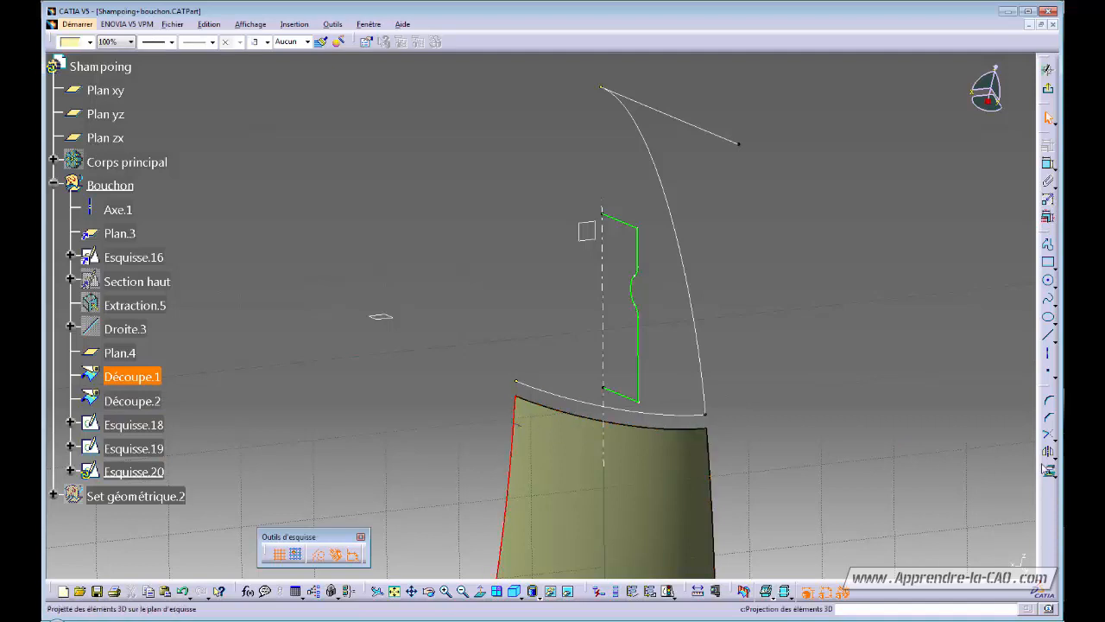
click(491, 459)
mouse_move(403, 410)
middle_down()
mouse_move(427, 426)
mouse_move(424, 413)
middle_up()
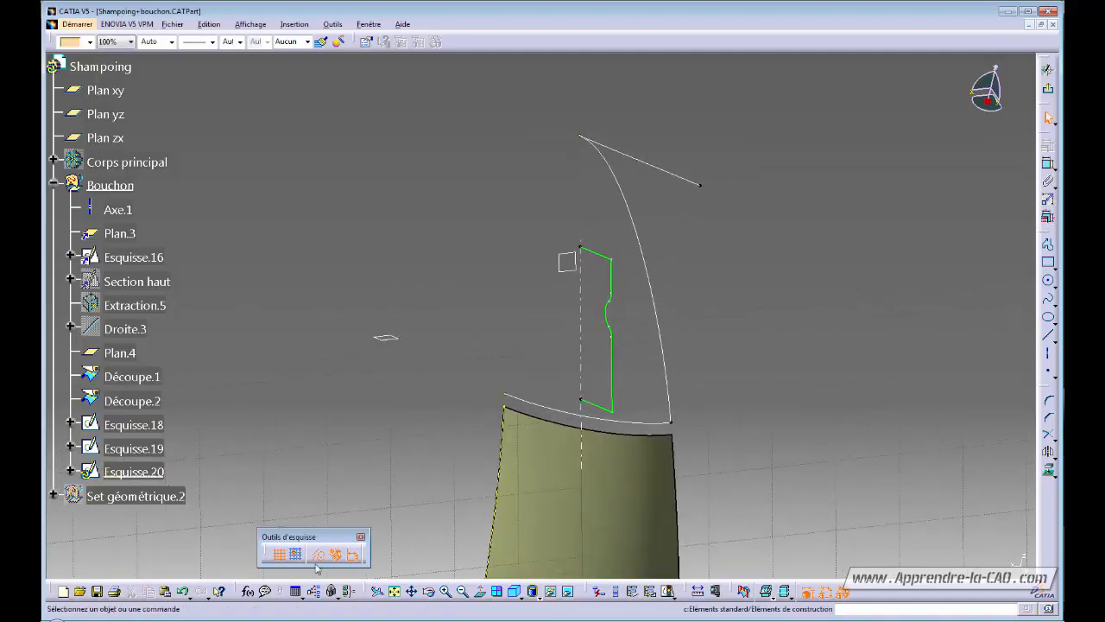
Step: Draw a two-point spline from the projected top point to the projected endpoint of the curve above the bottle's edge
click(1048, 299)
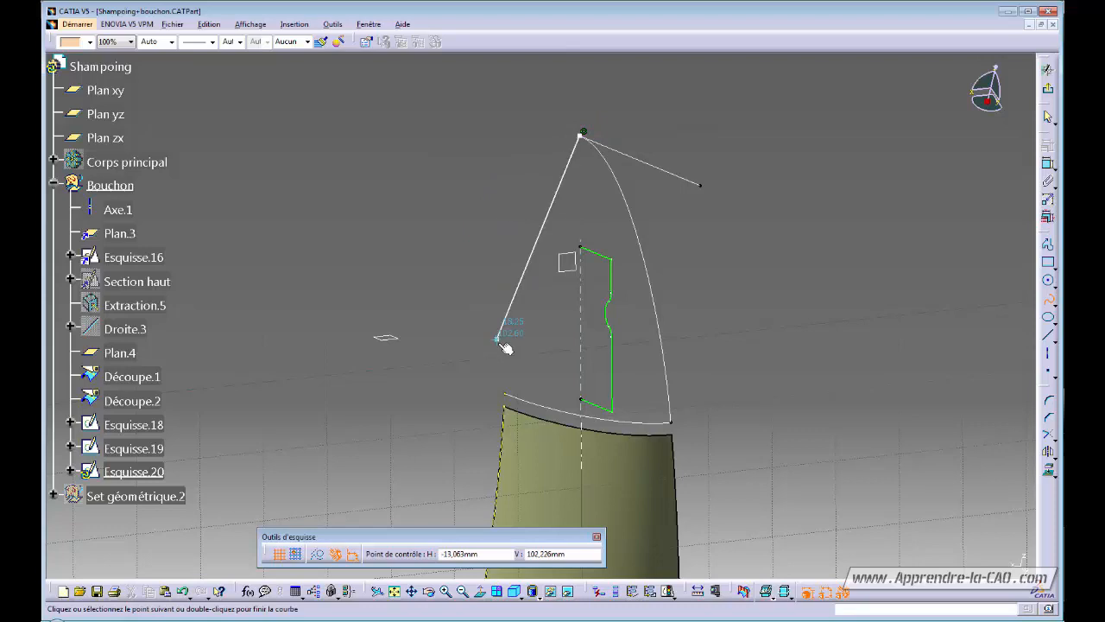
double_click(510, 394)
middle_drag(438, 323, 458, 290)
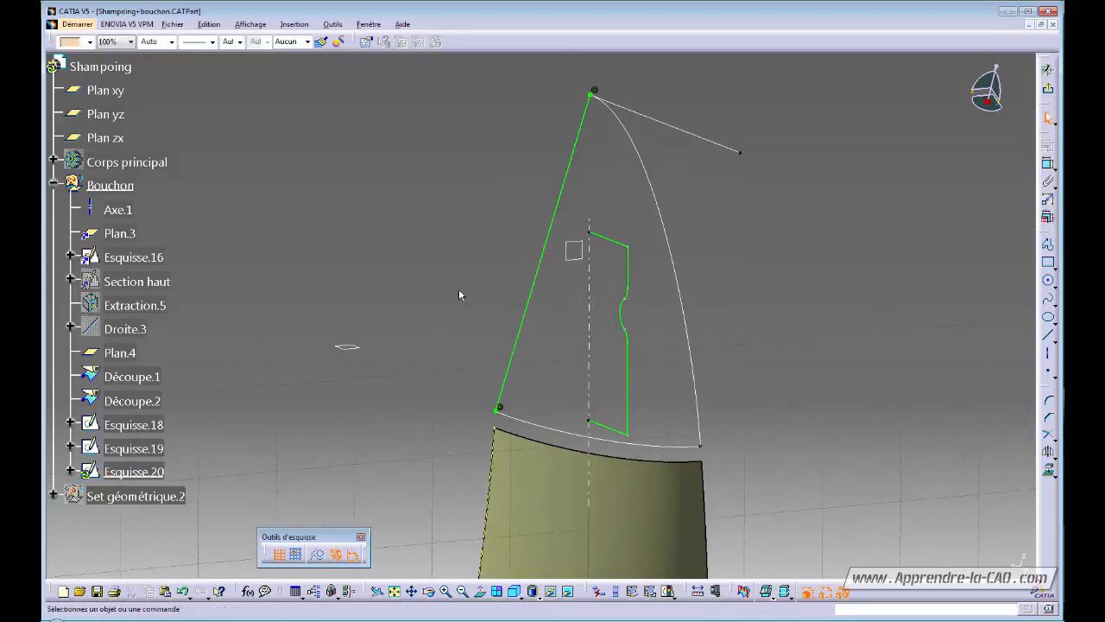
Step: Impose a tangent at both control points of the new spline in the spline editor
double_click(548, 279)
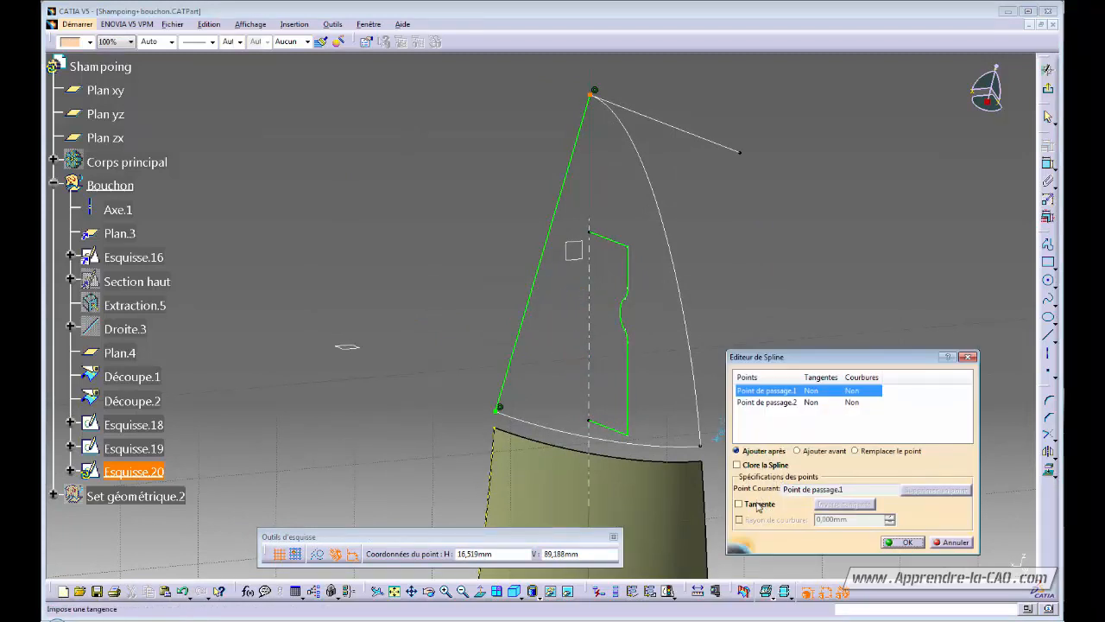
click(756, 505)
click(766, 402)
click(739, 503)
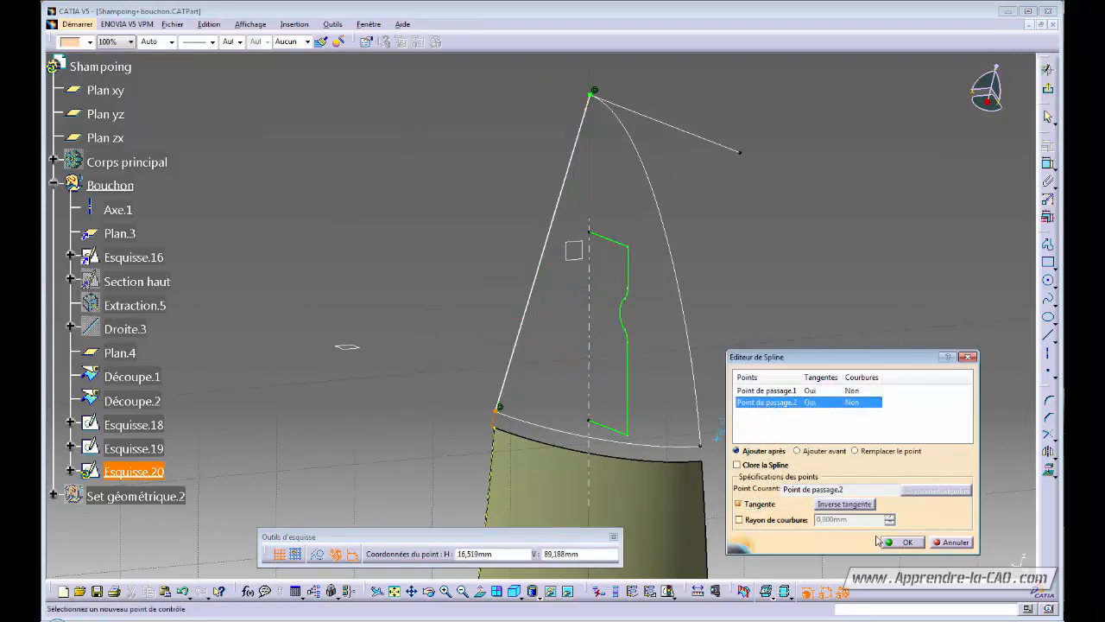
click(898, 542)
mouse_move(735, 390)
middle_down()
mouse_move(630, 382)
mouse_move(599, 159)
mouse_move(573, 336)
mouse_move(561, 337)
mouse_move(574, 335)
mouse_move(551, 321)
mouse_move(570, 332)
middle_up()
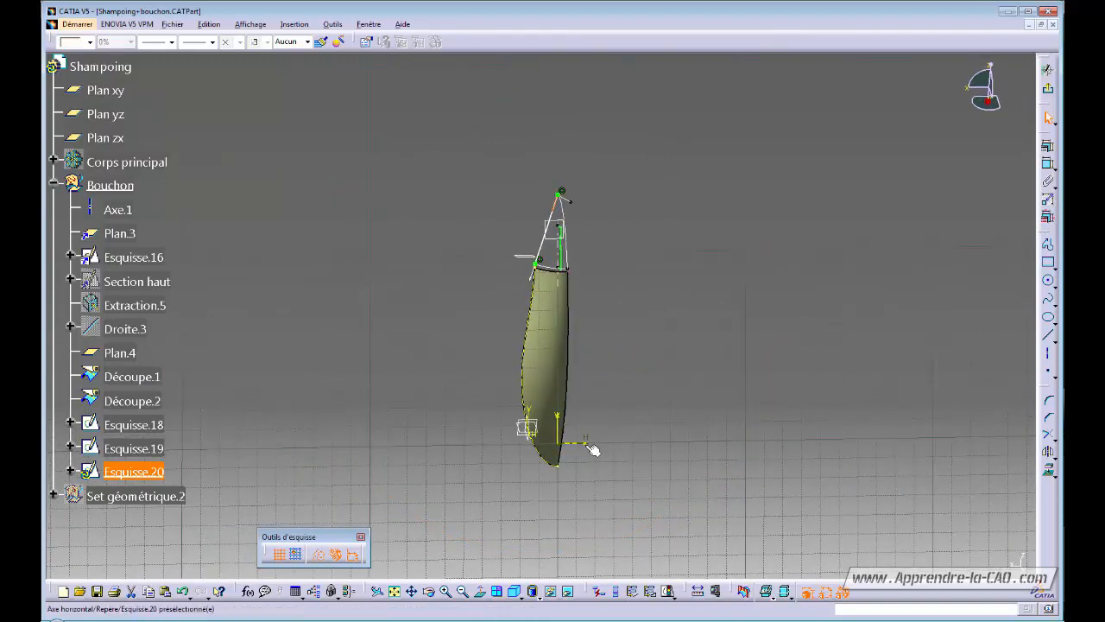
Step: Constrain the tangent at the spline's upper end in Esquisse.20 to be horizontal
click(1046, 164)
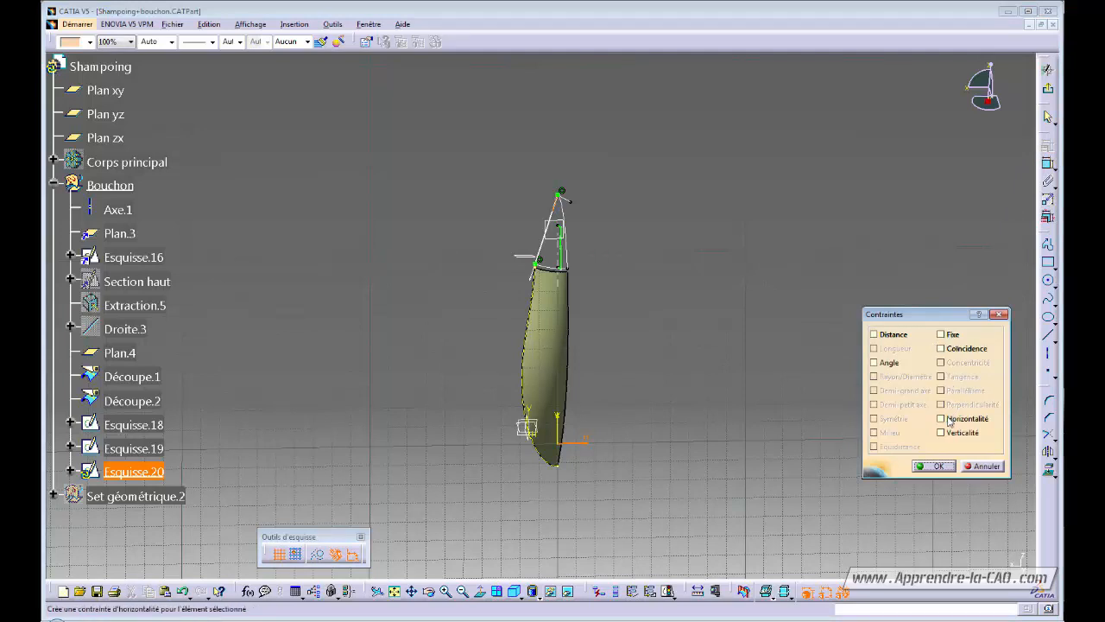
click(968, 417)
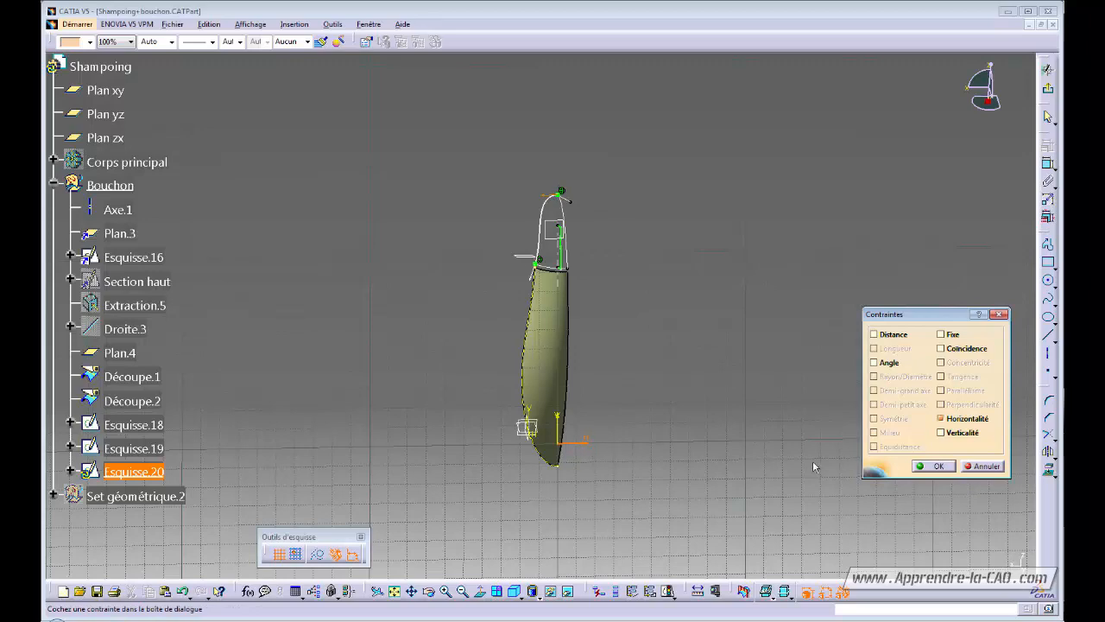
click(936, 466)
Step: Draw a short line upward from the top corner of the bottle body's side edge and make it tangent to that edge
mouse_move(625, 264)
middle_down()
mouse_move(574, 293)
mouse_move(562, 284)
mouse_move(570, 305)
mouse_move(648, 213)
mouse_move(549, 351)
mouse_move(585, 267)
mouse_move(607, 334)
mouse_move(614, 303)
middle_up()
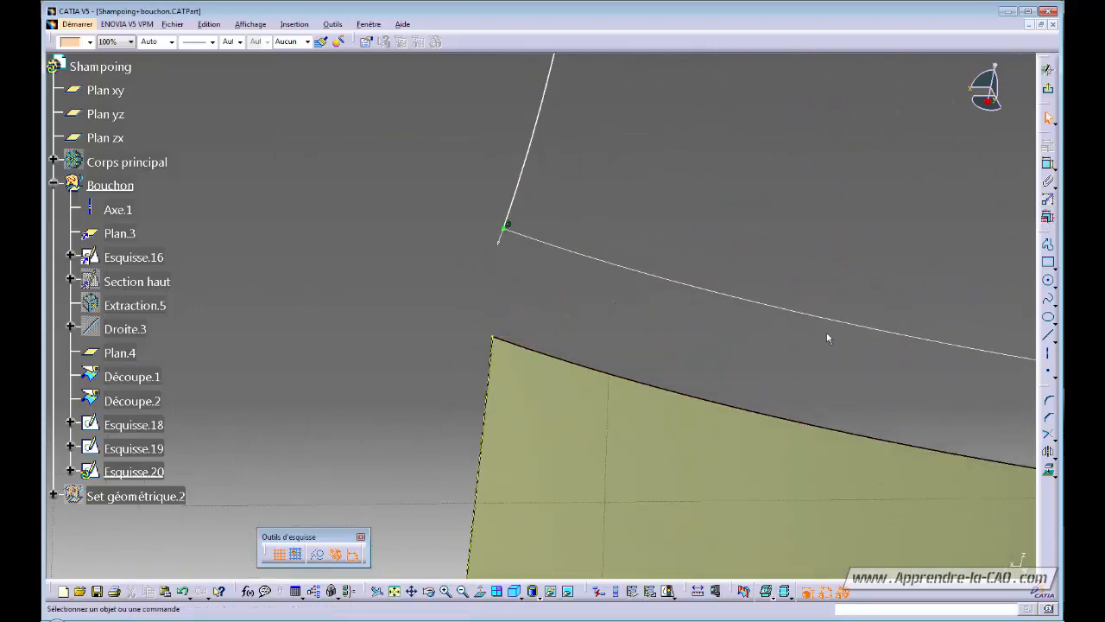
click(1047, 337)
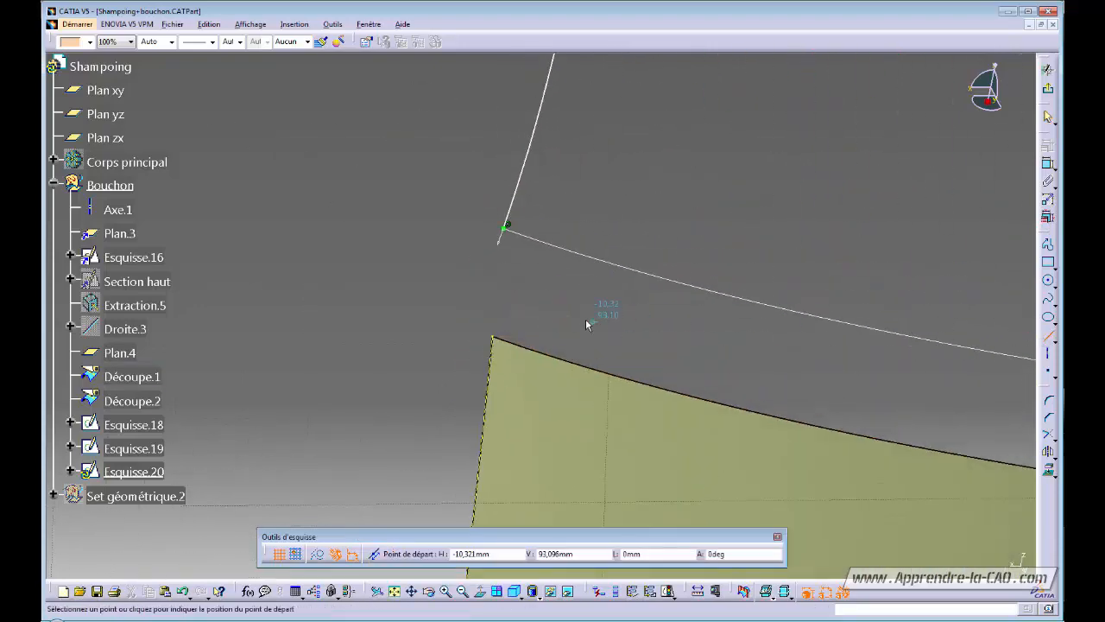
click(494, 338)
click(517, 299)
mouse_move(534, 330)
middle_down()
mouse_move(506, 316)
mouse_move(542, 304)
mouse_move(599, 229)
middle_up()
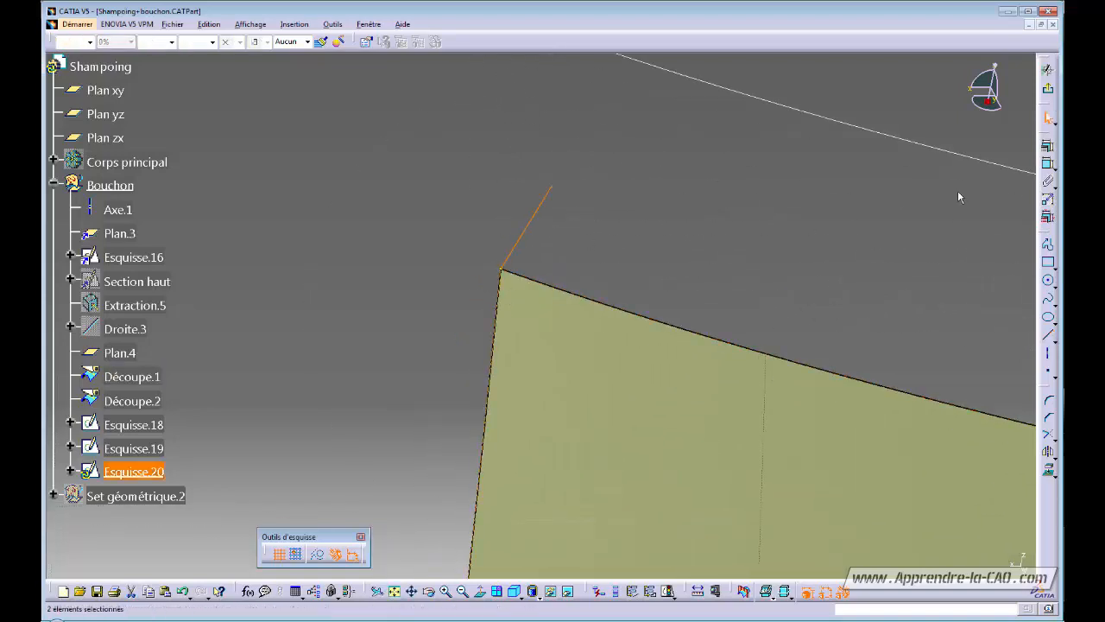
click(1047, 145)
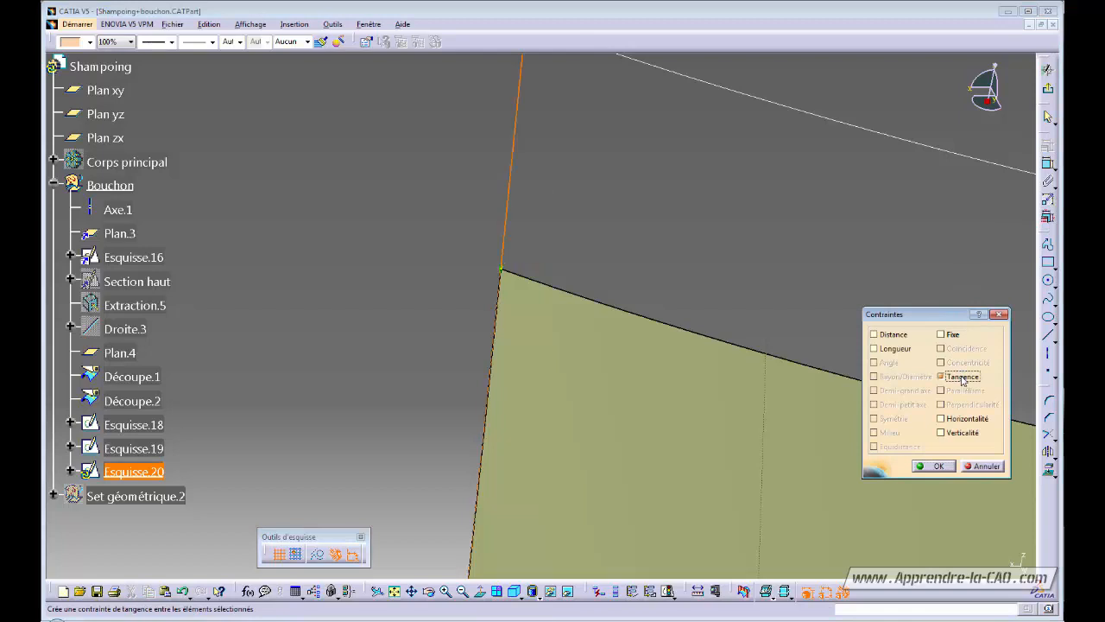
click(933, 466)
Step: Convert the short tangent line above the bottle's side edge into a construction element
middle_drag(593, 234, 562, 276)
mouse_move(553, 112)
middle_down()
mouse_move(564, 120)
mouse_move(568, 258)
middle_up()
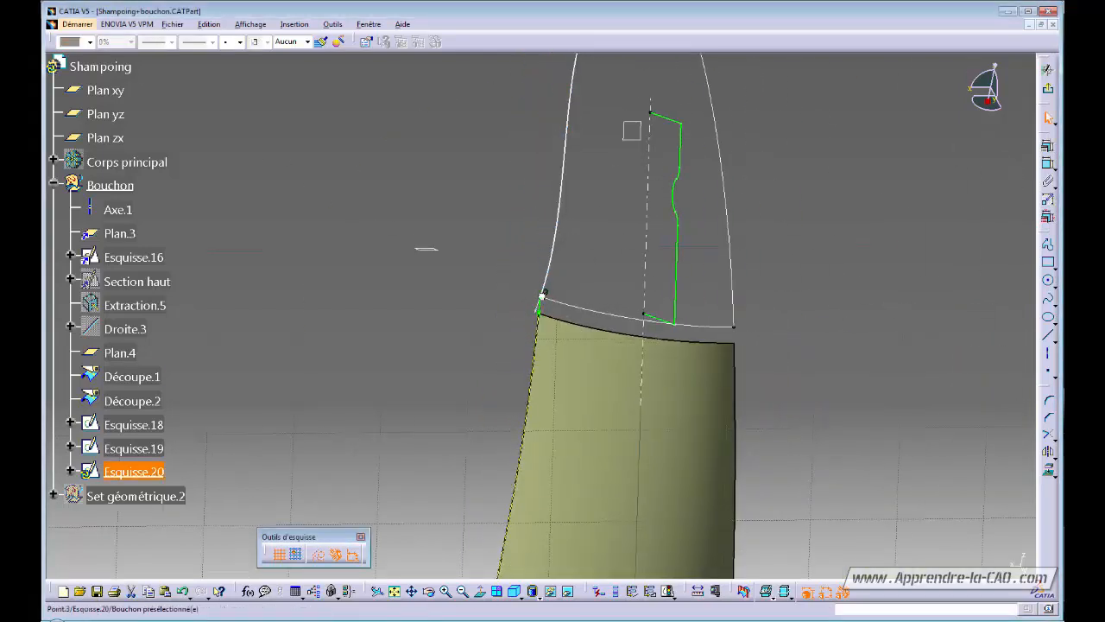
mouse_move(542, 306)
middle_down()
mouse_move(575, 234)
mouse_move(506, 279)
middle_up()
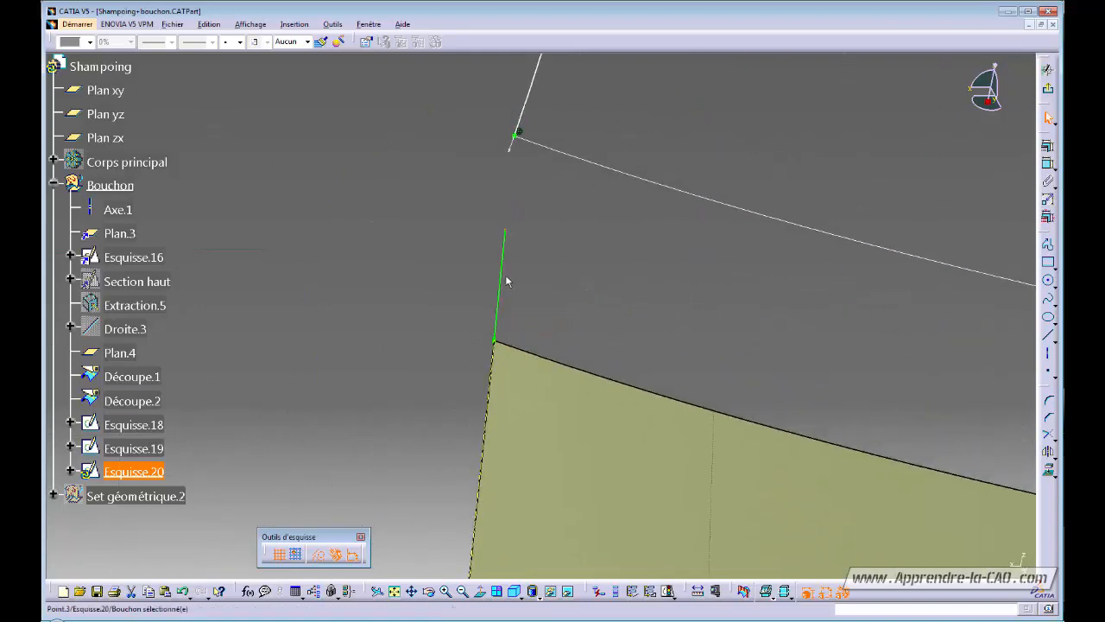
click(505, 285)
click(624, 325)
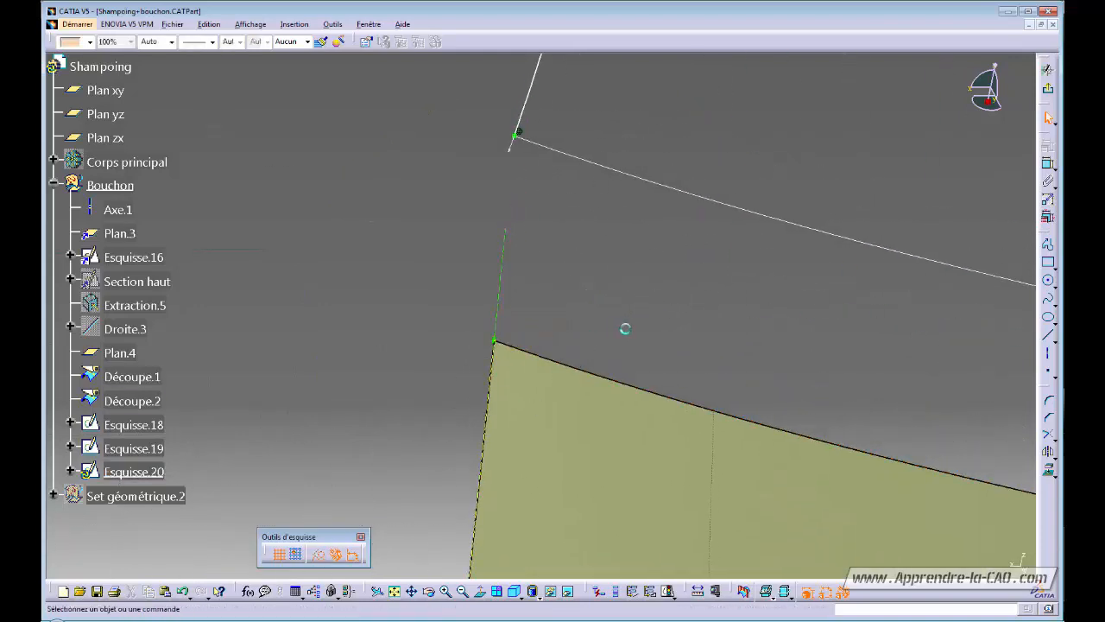
Step: Constrain the tangent at the spline's lower end to be parallel to the construction line
click(514, 145)
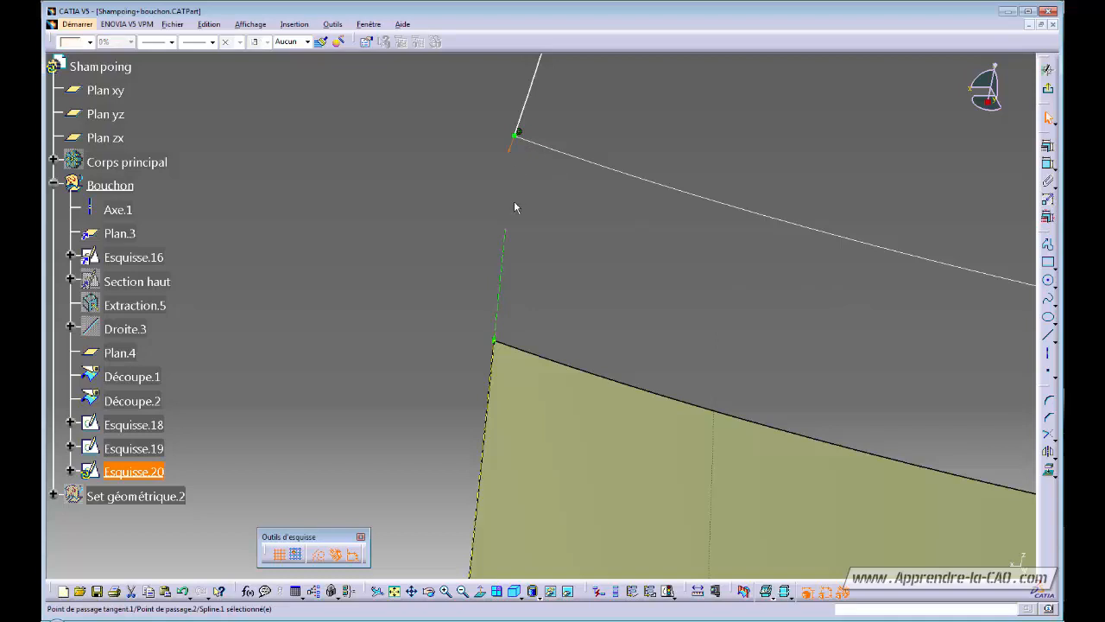
click(1045, 147)
click(967, 391)
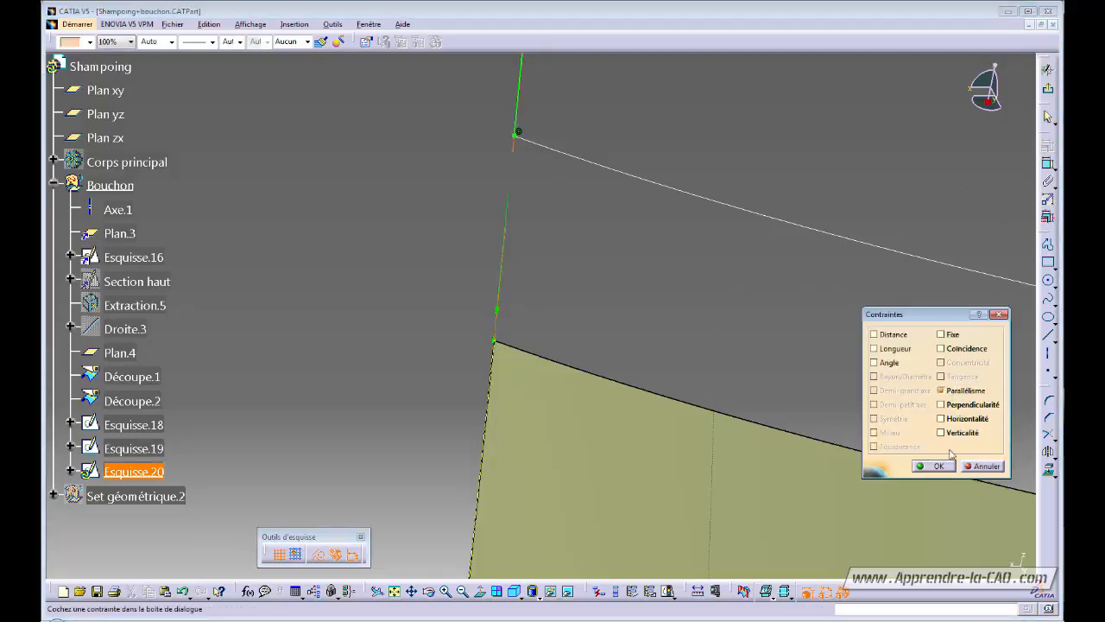
click(940, 466)
Step: Check the constrained cap profile against the bottle and exit Esquisse.20
mouse_move(607, 257)
middle_down()
mouse_move(567, 337)
mouse_move(562, 264)
mouse_move(538, 285)
mouse_move(454, 253)
mouse_move(526, 278)
mouse_move(481, 276)
mouse_move(538, 296)
mouse_move(488, 473)
middle_up()
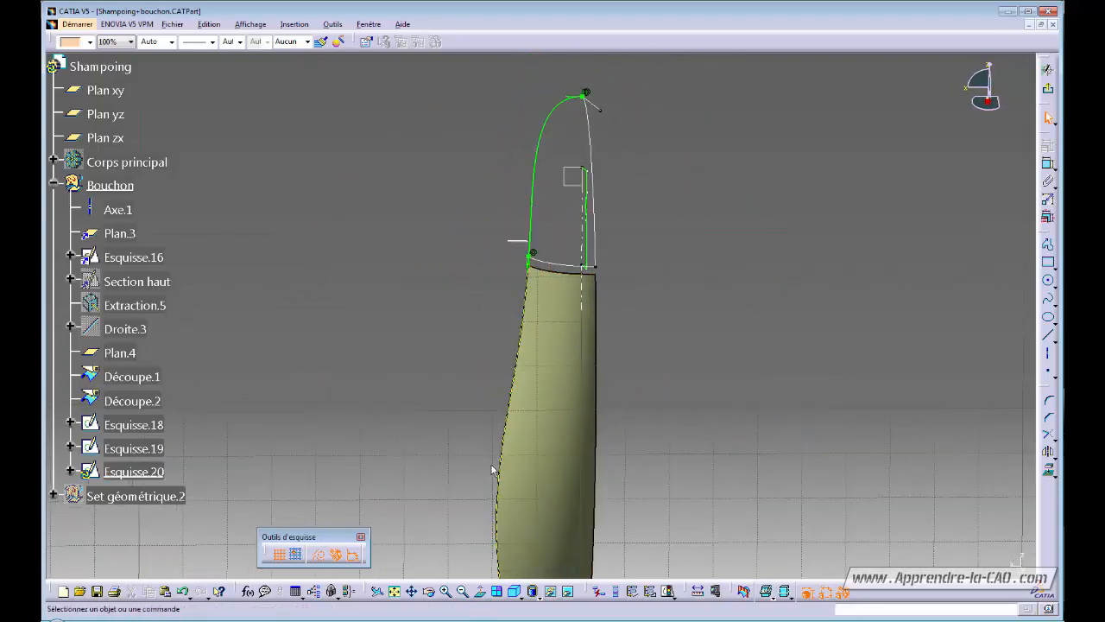
middle_drag(530, 303, 582, 406)
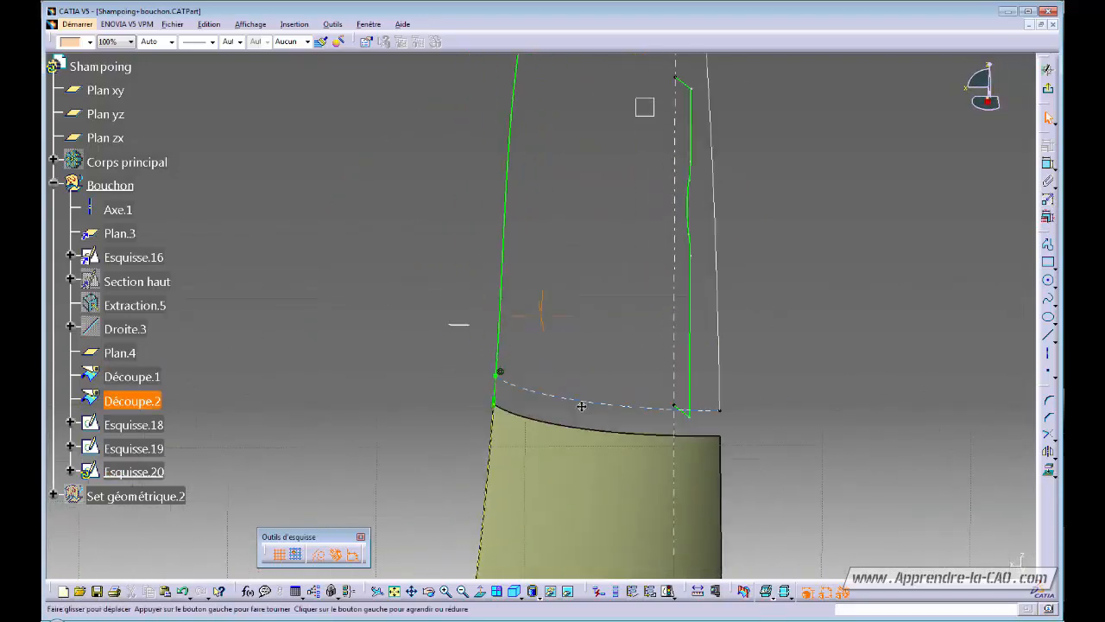
middle_drag(513, 250, 744, 429)
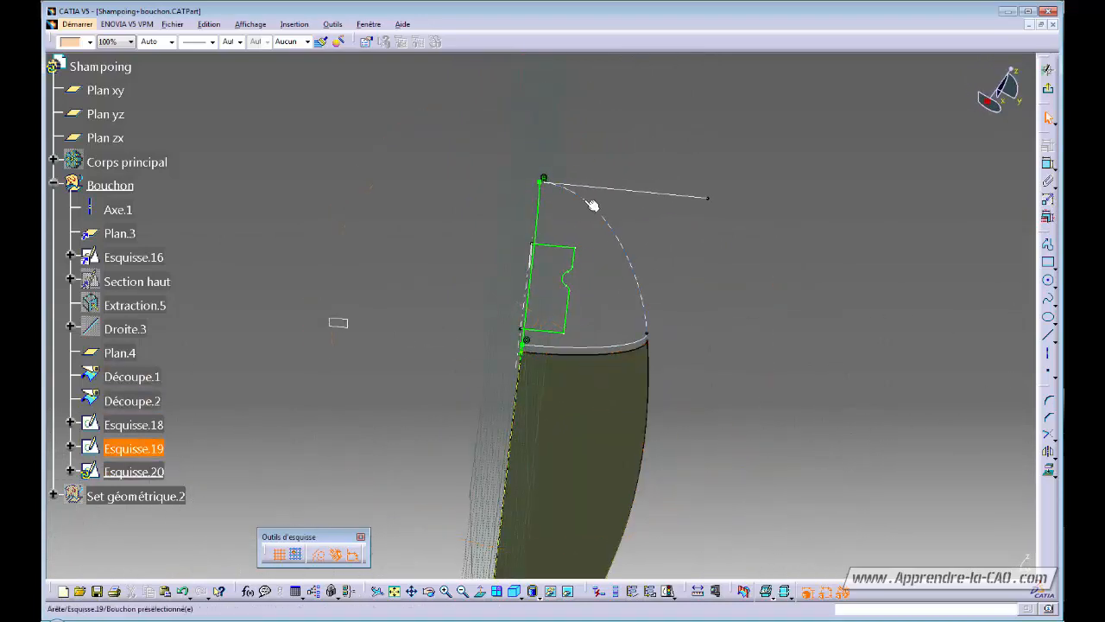
middle_drag(617, 407, 487, 319)
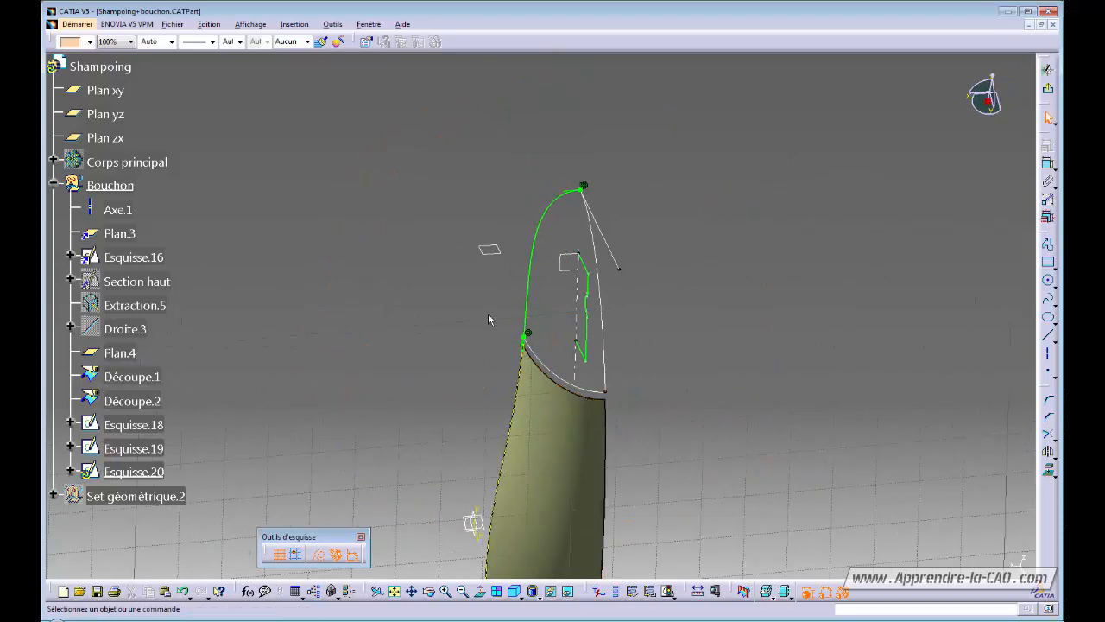
middle_drag(478, 413, 893, 212)
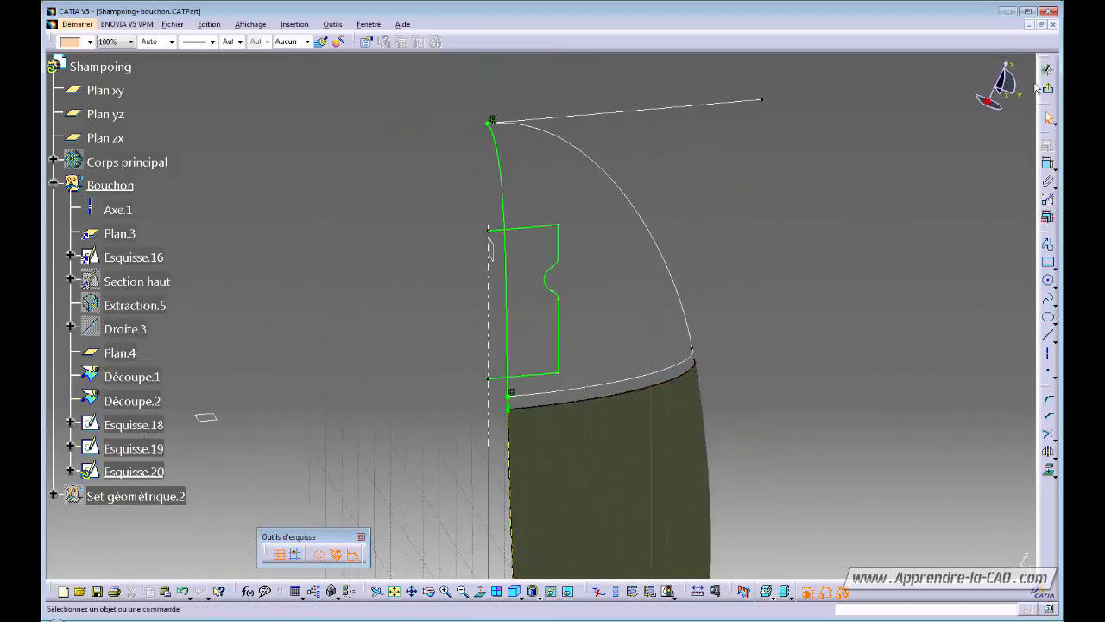
mouse_move(985, 162)
middle_down()
mouse_move(819, 268)
mouse_move(577, 365)
mouse_move(611, 388)
mouse_move(623, 328)
mouse_move(661, 310)
mouse_move(644, 319)
middle_up()
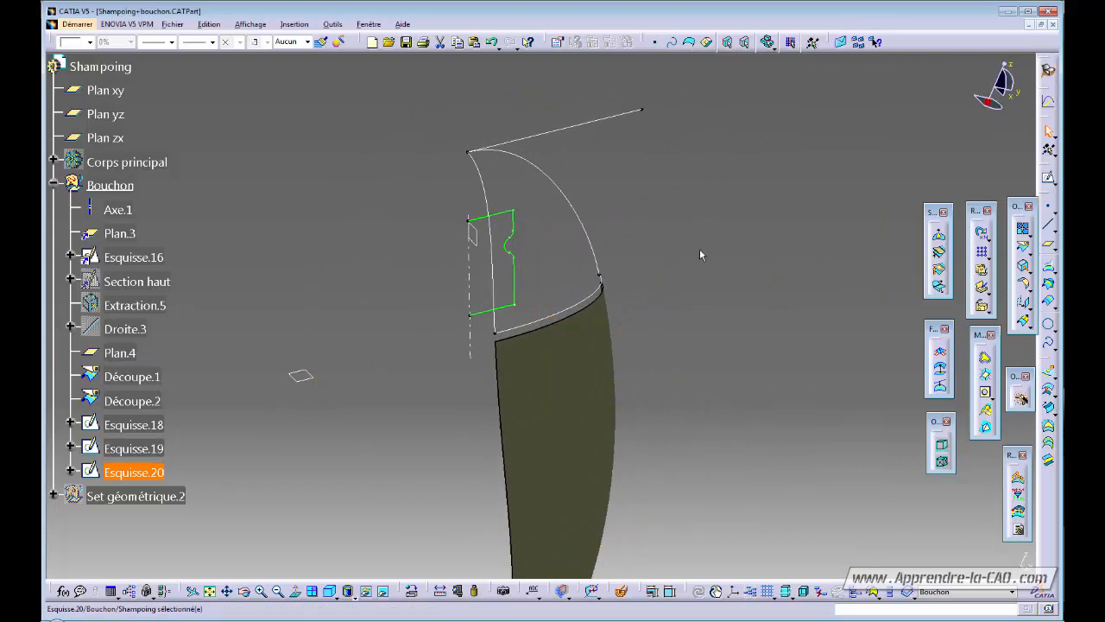
click(774, 457)
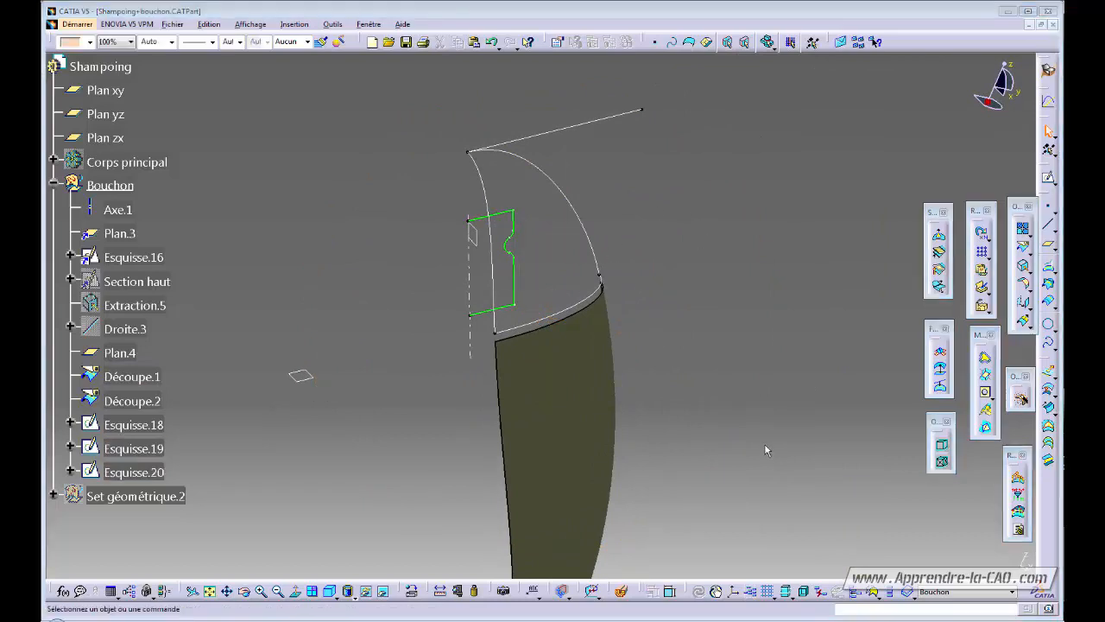
Step: Create a multi-section surface with Découpe.2 as the section and Esquisse.19 and Esquisse.20 as guides
click(1049, 443)
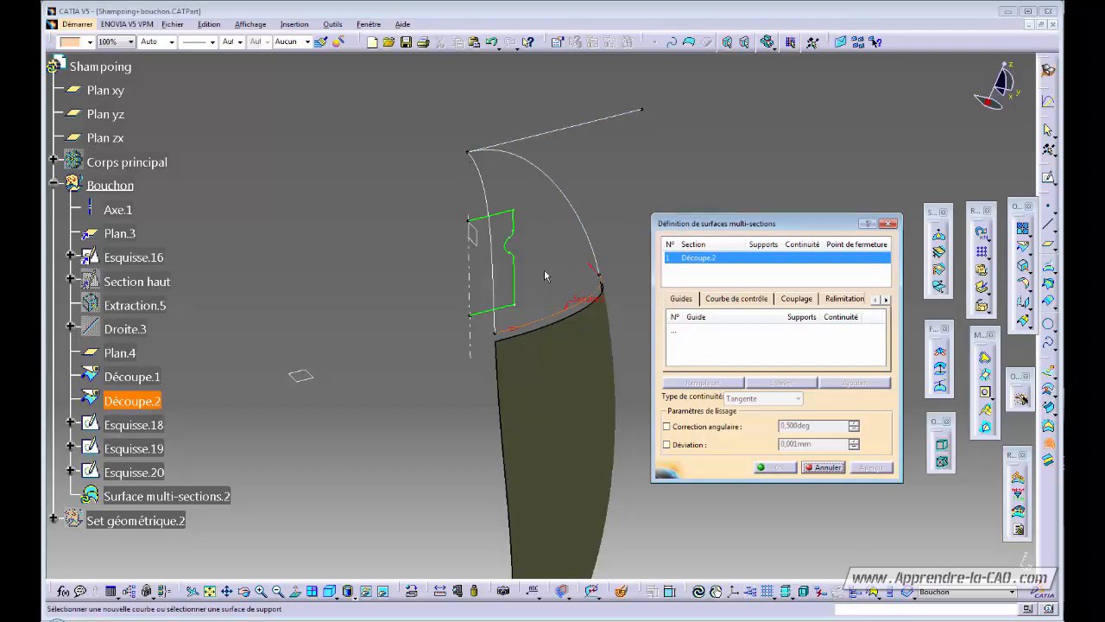
click(675, 333)
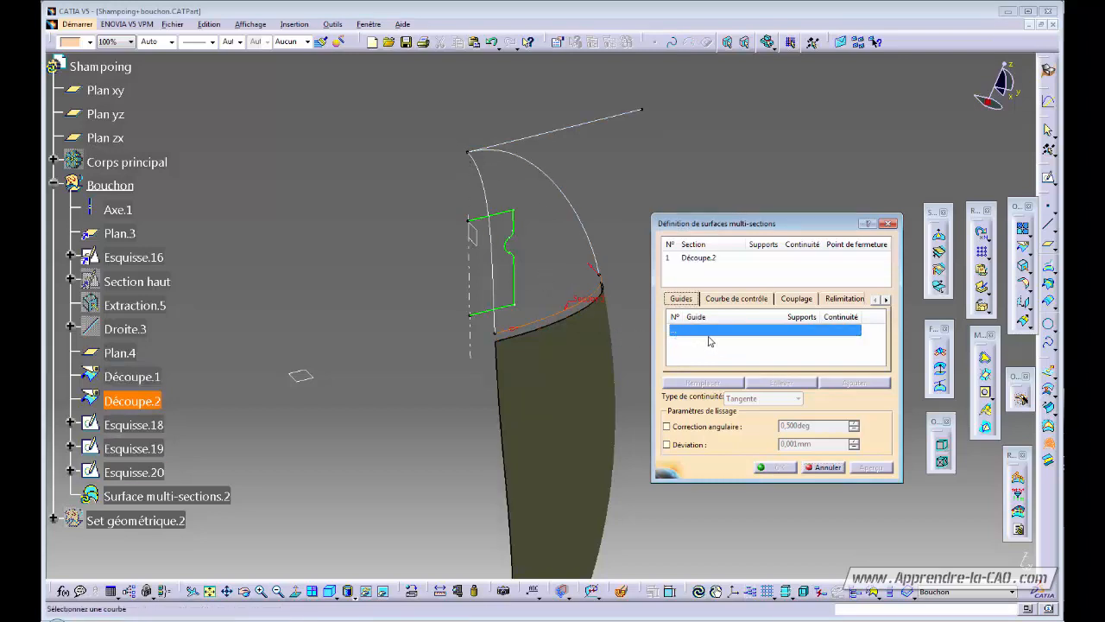
click(597, 244)
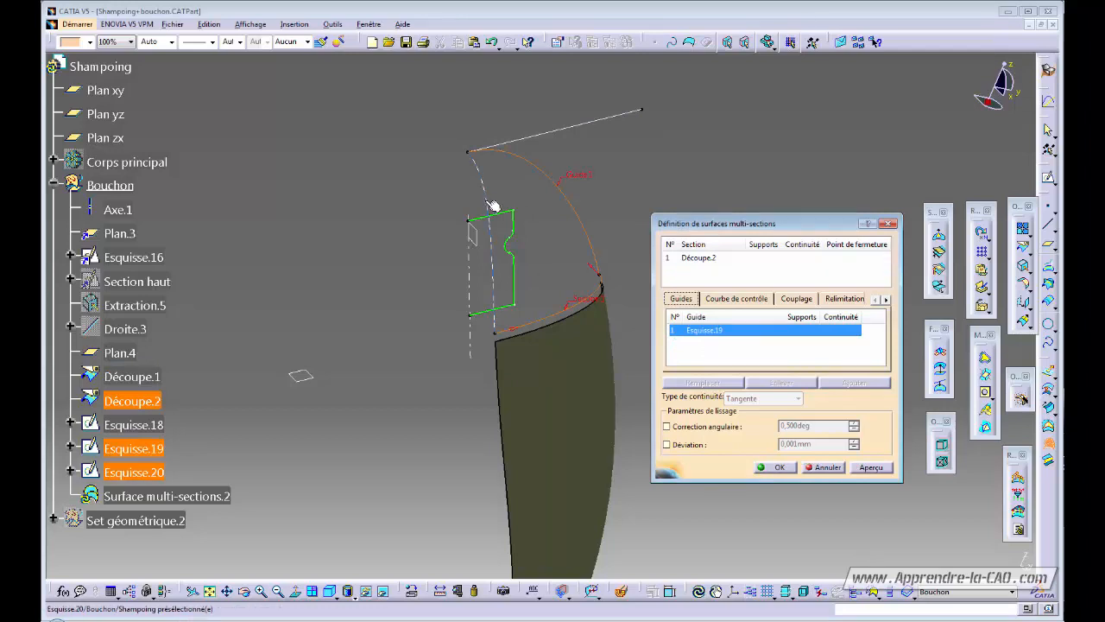
click(492, 204)
click(871, 467)
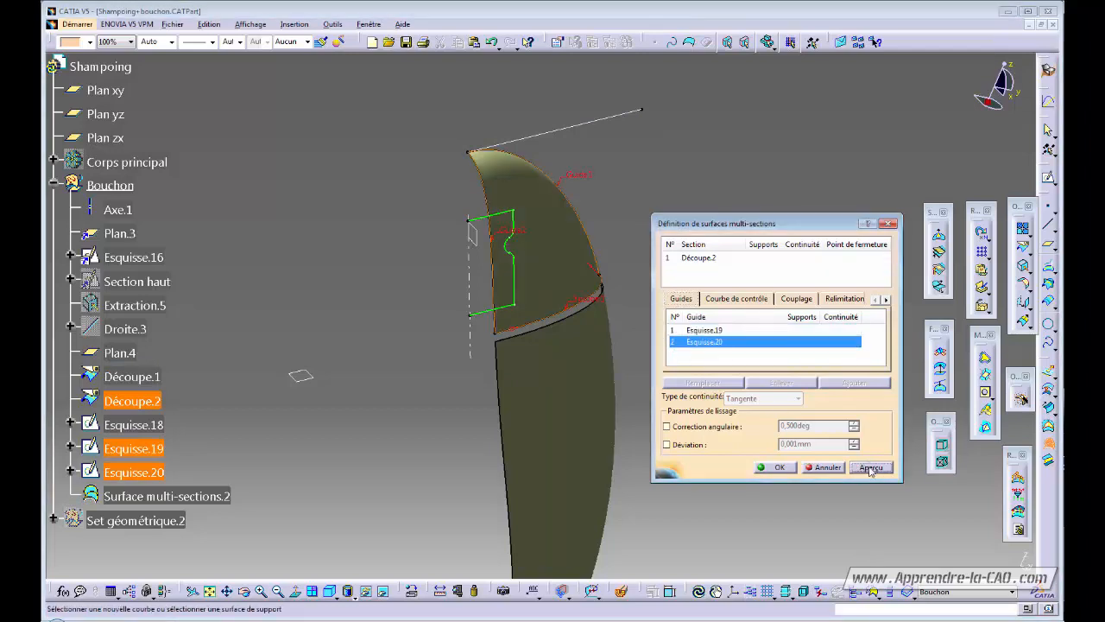
click(779, 467)
Step: Delete the multi-section surface of the cap, keeping its section and guide curves
mouse_move(685, 362)
middle_down()
mouse_move(518, 368)
mouse_move(544, 408)
mouse_move(452, 363)
mouse_move(423, 328)
mouse_move(506, 323)
mouse_move(608, 421)
mouse_move(653, 407)
mouse_move(504, 377)
mouse_move(649, 363)
mouse_move(431, 370)
mouse_move(439, 365)
mouse_move(336, 338)
mouse_move(544, 361)
mouse_move(506, 388)
mouse_move(636, 434)
mouse_move(543, 432)
mouse_move(572, 408)
mouse_move(518, 445)
mouse_move(580, 445)
mouse_move(557, 397)
mouse_move(571, 377)
mouse_move(419, 377)
mouse_move(448, 364)
middle_up()
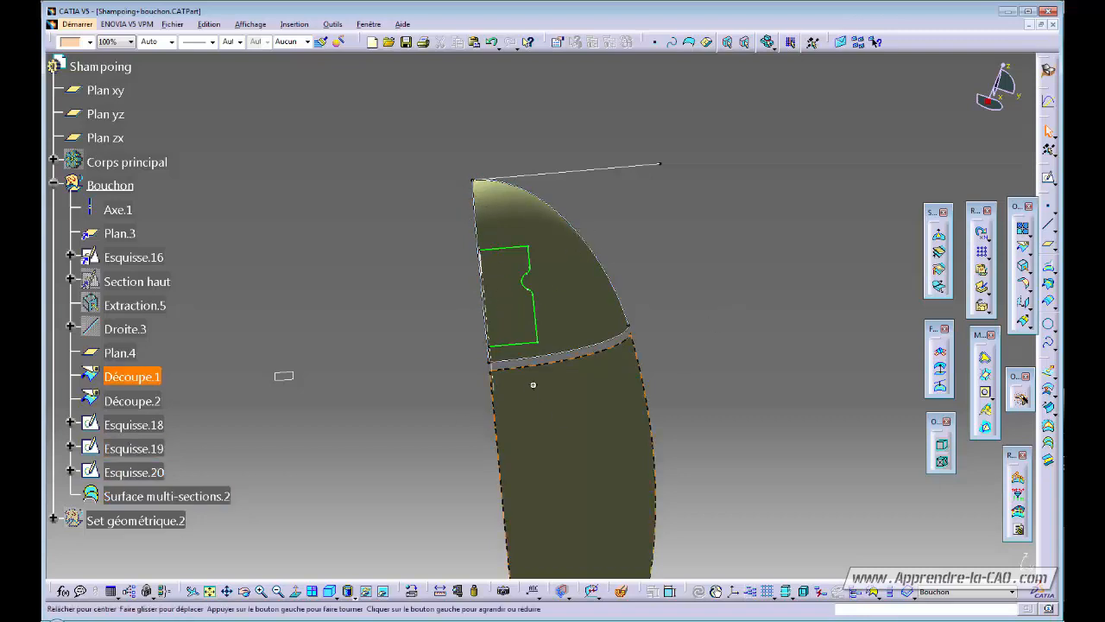
mouse_move(530, 383)
middle_down()
mouse_move(587, 414)
mouse_move(312, 437)
middle_up()
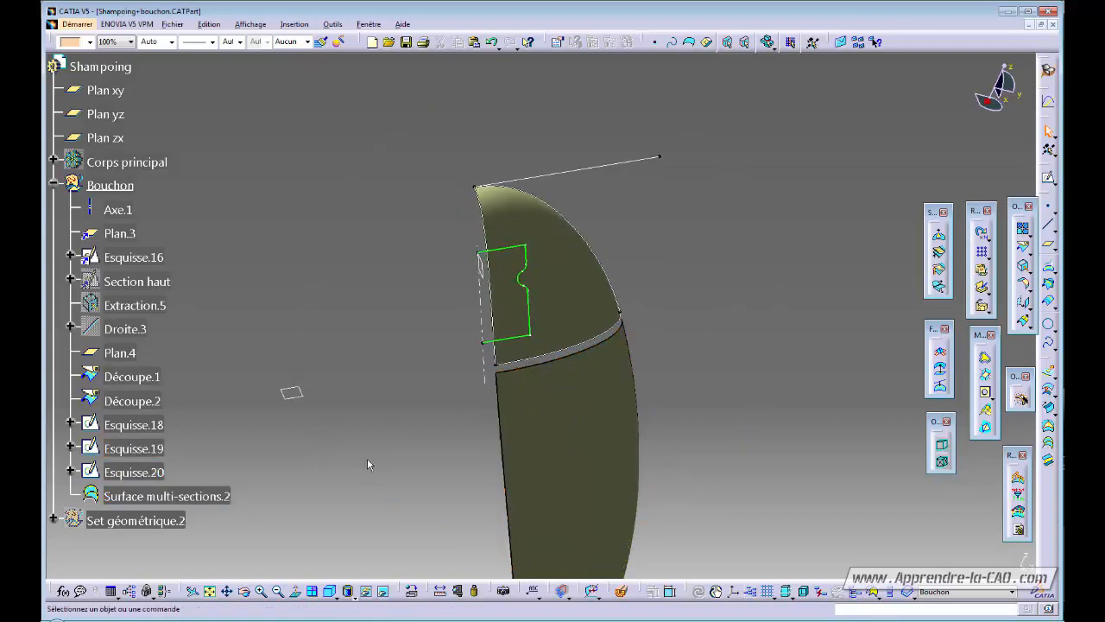
click(186, 497)
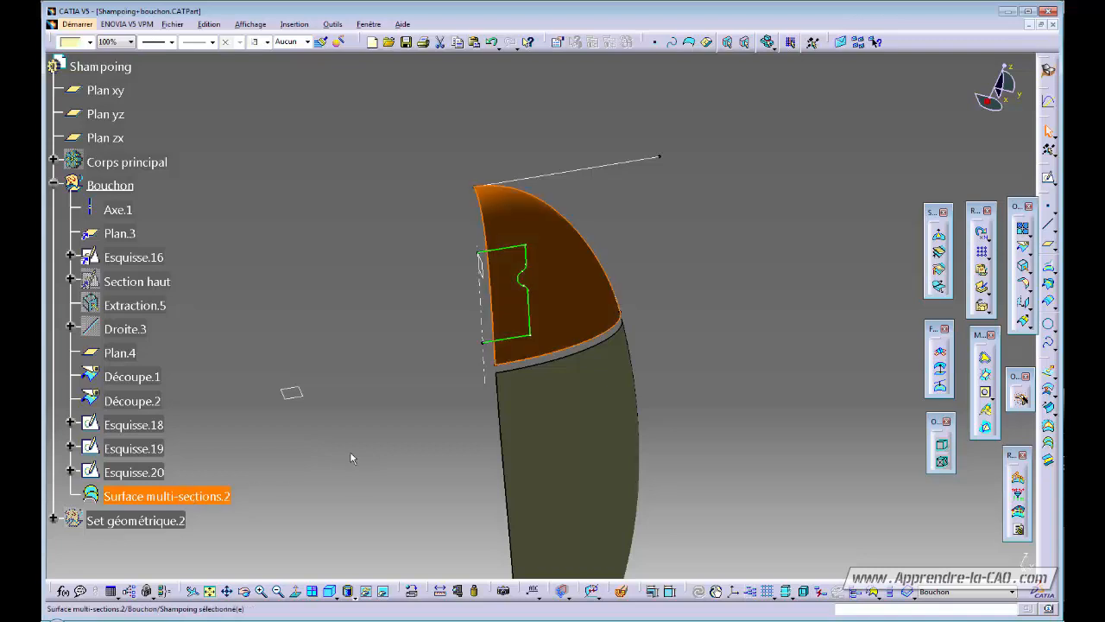
key(Delete)
key(Return)
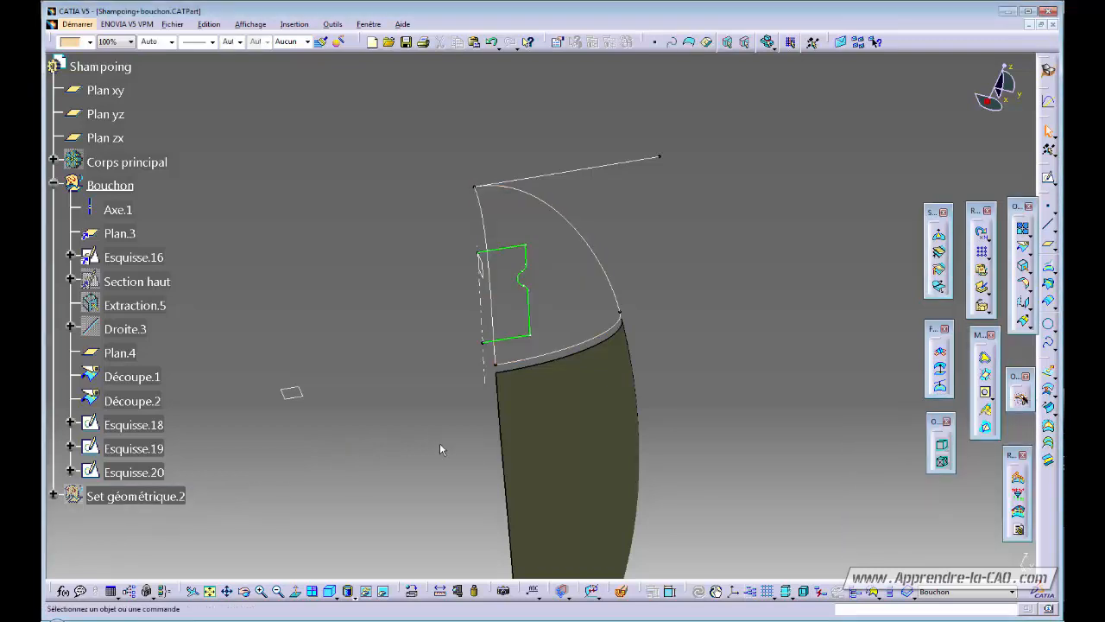
Step: Extrude Esquisse.19 by 8 mm as a surface in the reversed direction, away from the inside of the cap profile
middle_drag(440, 443, 640, 369)
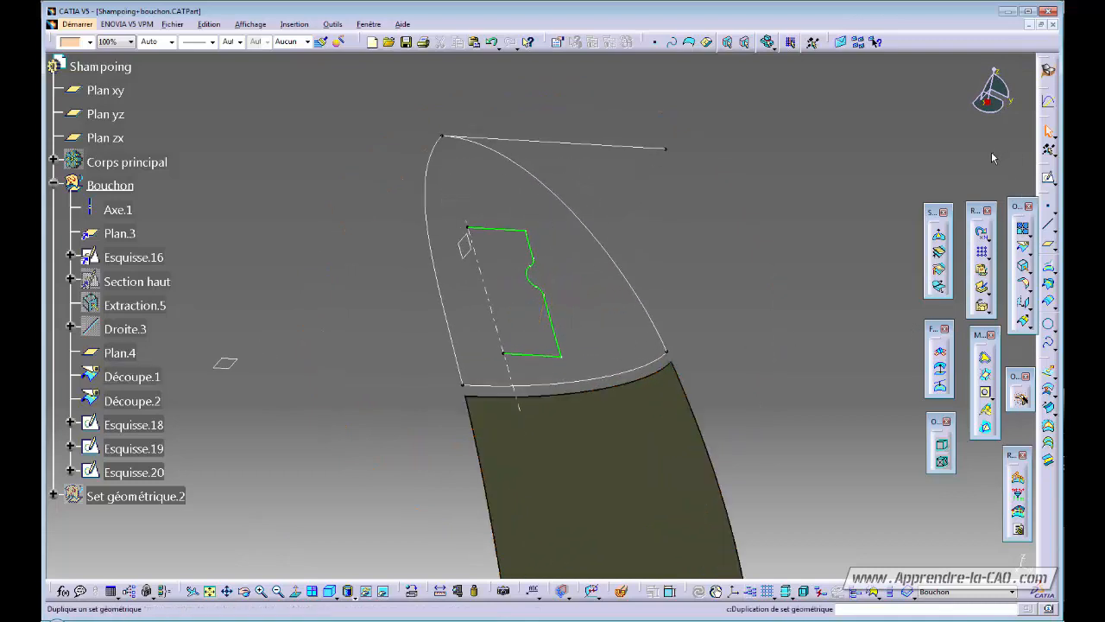
click(1050, 373)
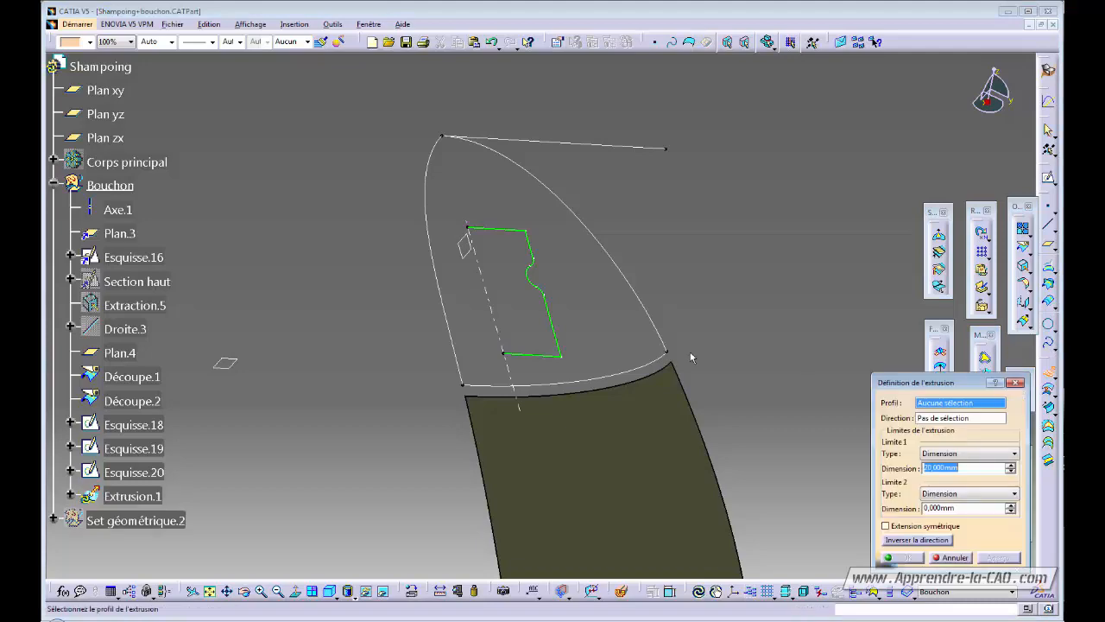
click(612, 257)
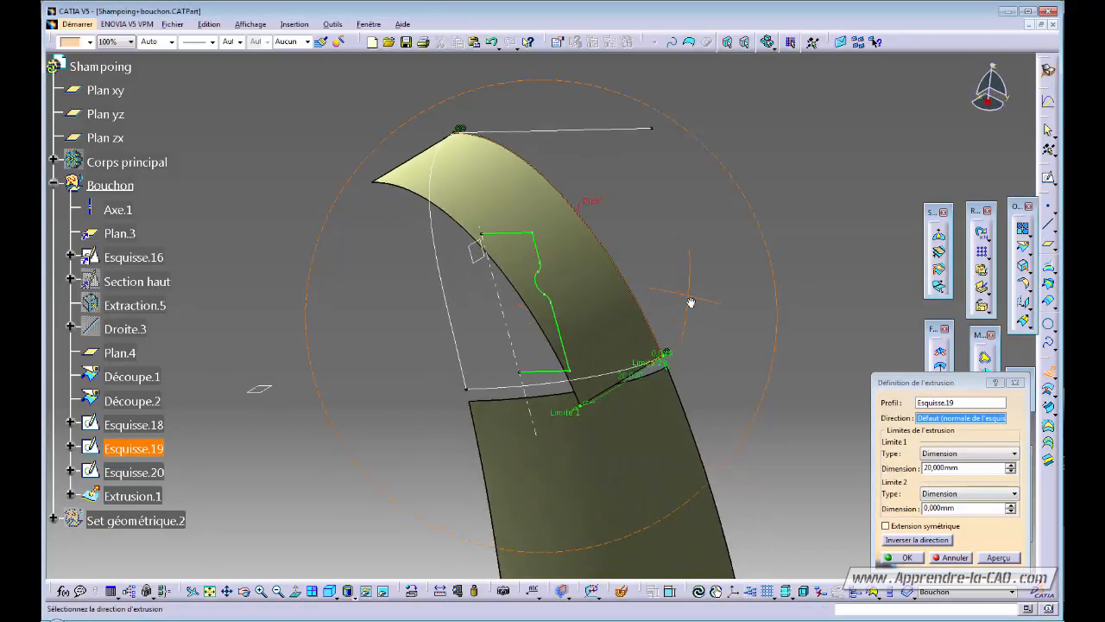
middle_drag(690, 302, 698, 339)
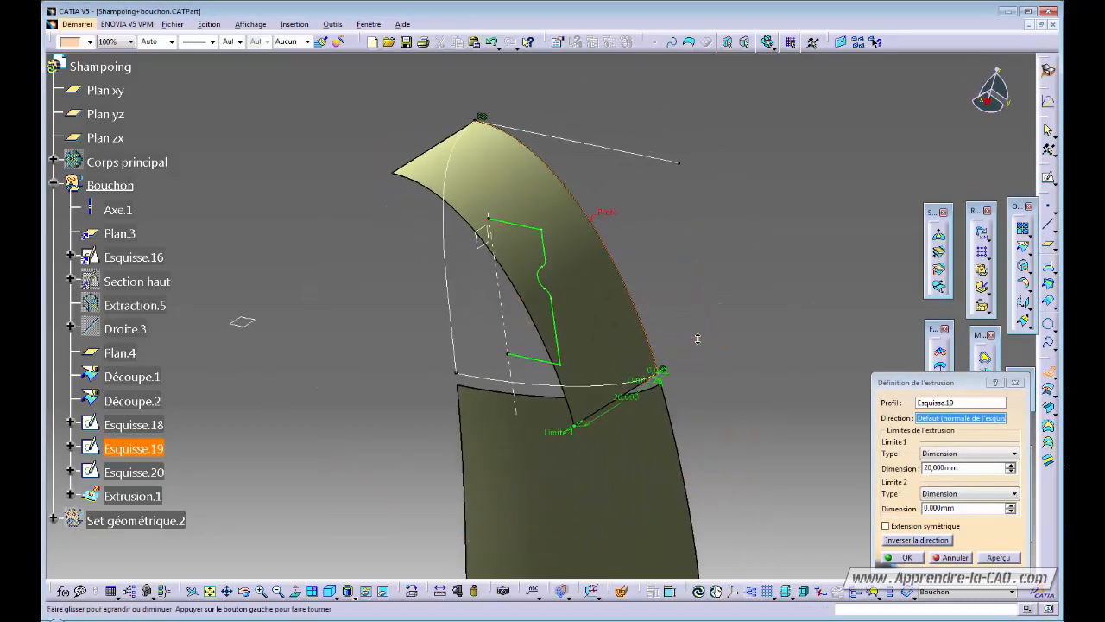
click(941, 544)
middle_drag(775, 369, 782, 397)
drag(743, 351, 688, 373)
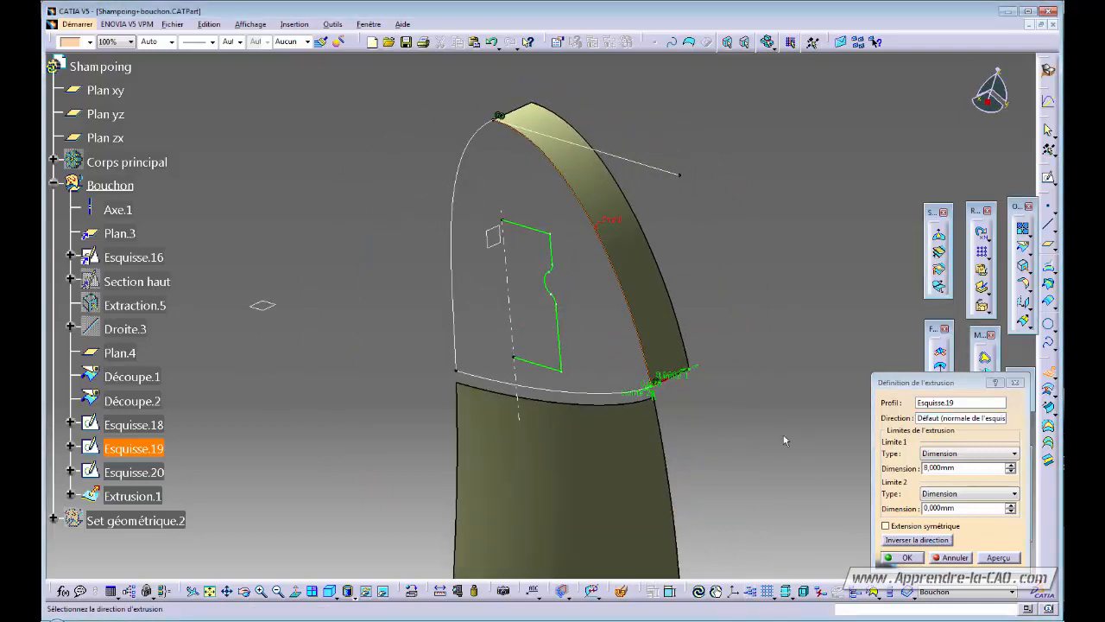
click(904, 558)
Step: Extrude Esquisse.20 by 8 mm as a surface in the reversed direction, away from the inside of the cap
middle_drag(500, 360, 535, 358)
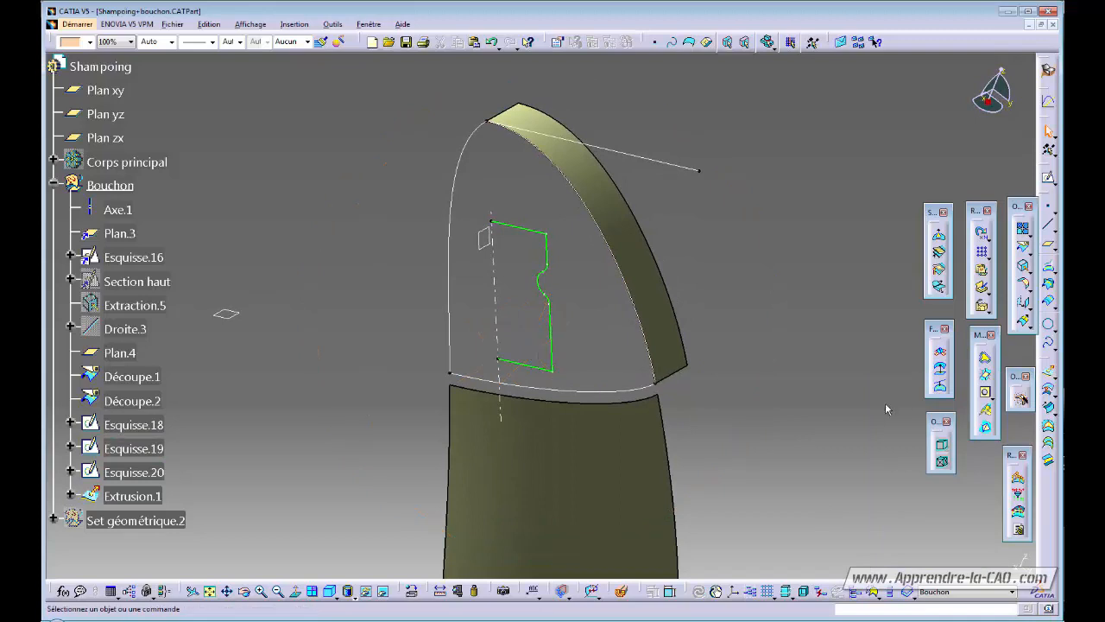
click(1020, 398)
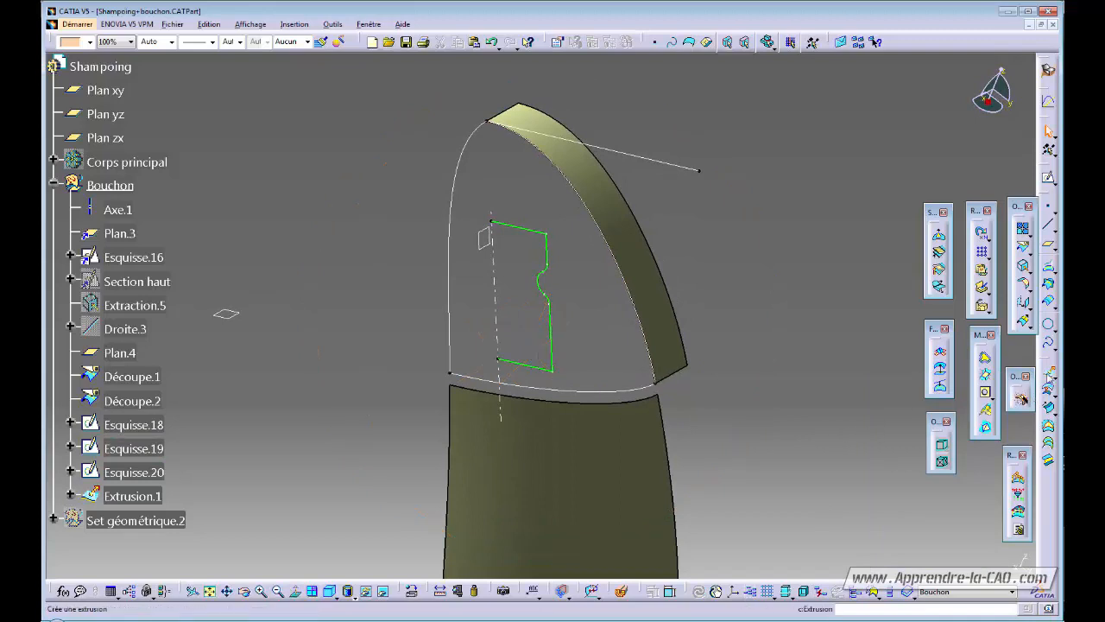
click(449, 226)
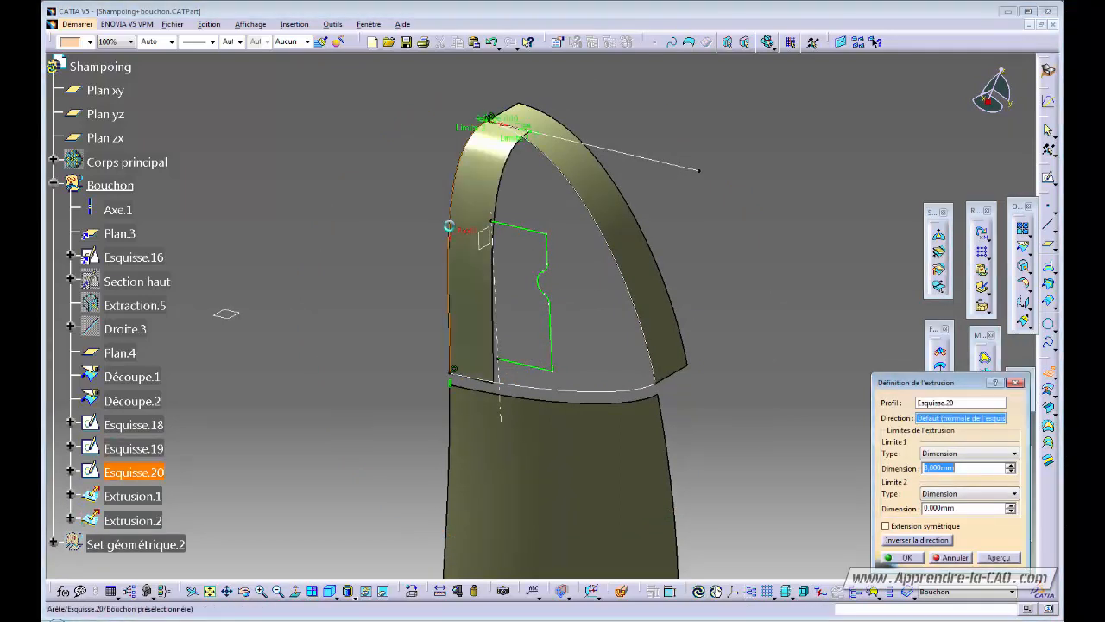
click(917, 541)
middle_drag(537, 328, 502, 317)
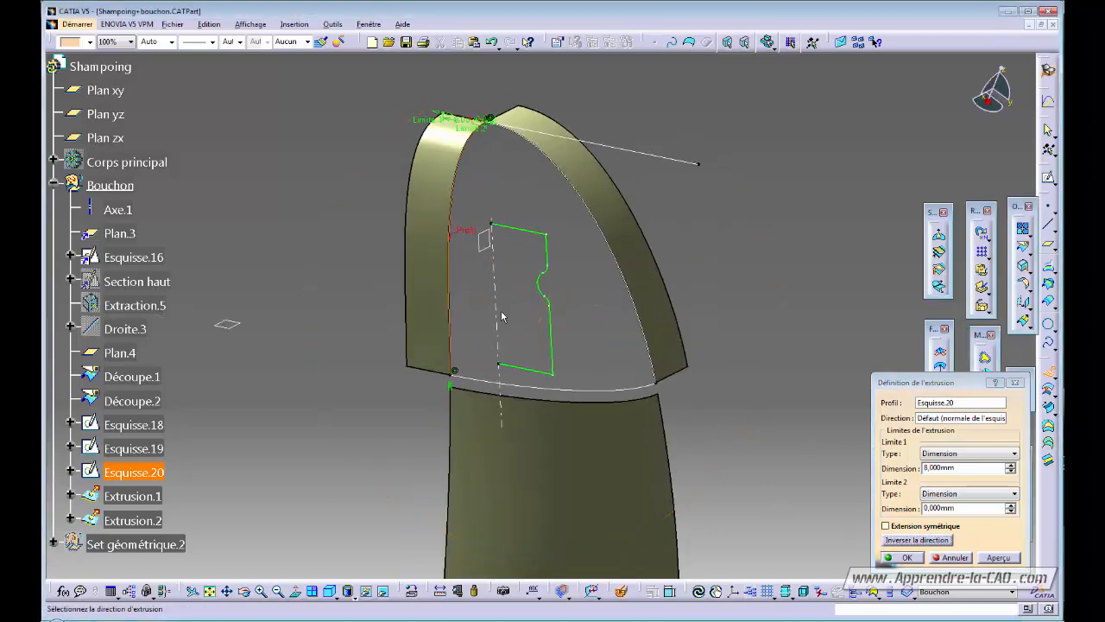
click(904, 558)
Step: Start a multi-section surface with Découpe.2 as section and Esquisse.19 as guide, supported tangentially by Extrusion.1
middle_drag(622, 449, 466, 319)
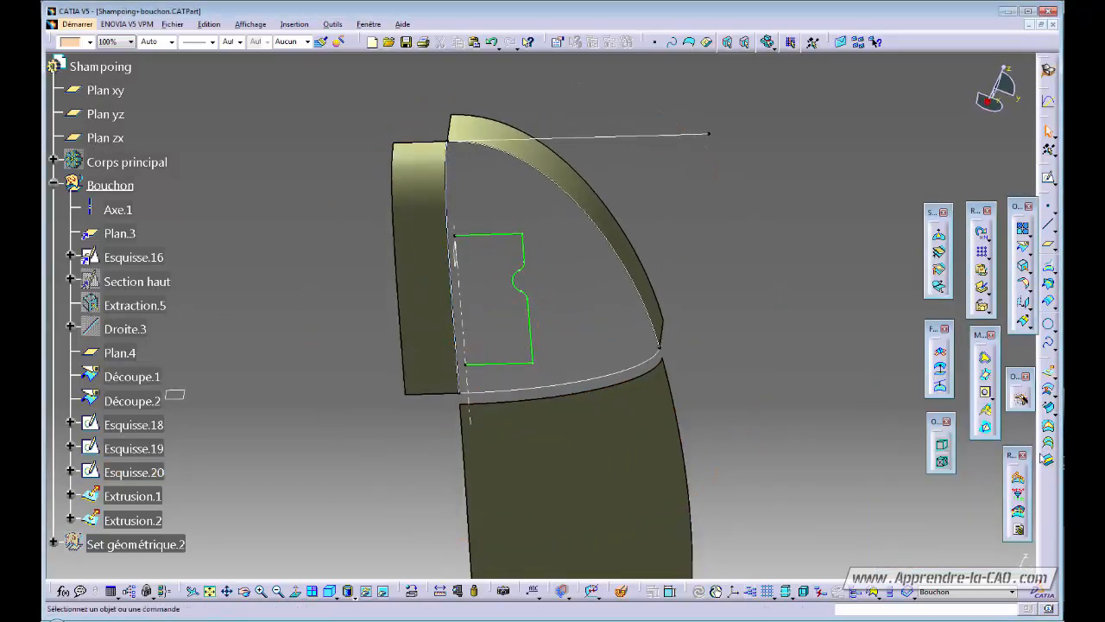
click(1048, 444)
middle_drag(609, 423, 518, 422)
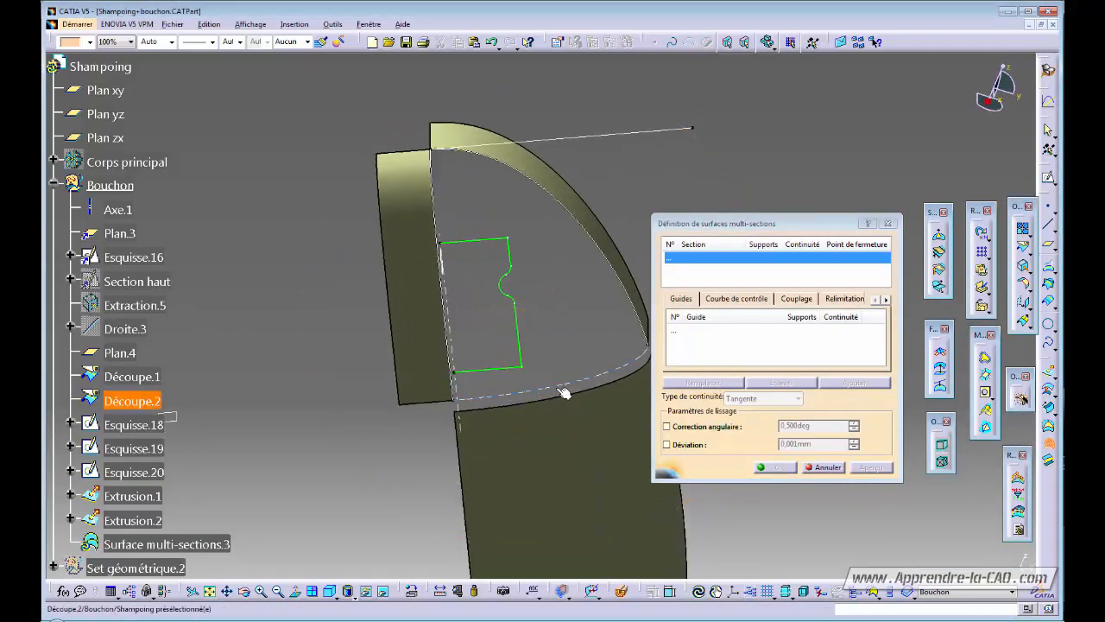
click(592, 386)
middle_drag(591, 386, 530, 430)
click(674, 330)
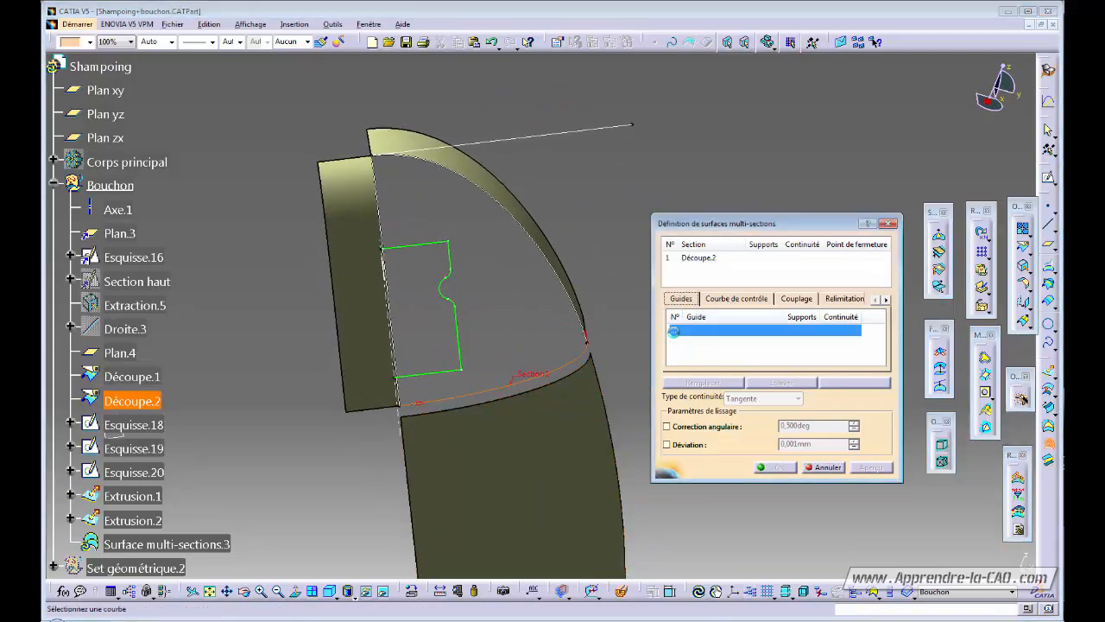
click(515, 227)
middle_drag(515, 227, 536, 317)
click(505, 197)
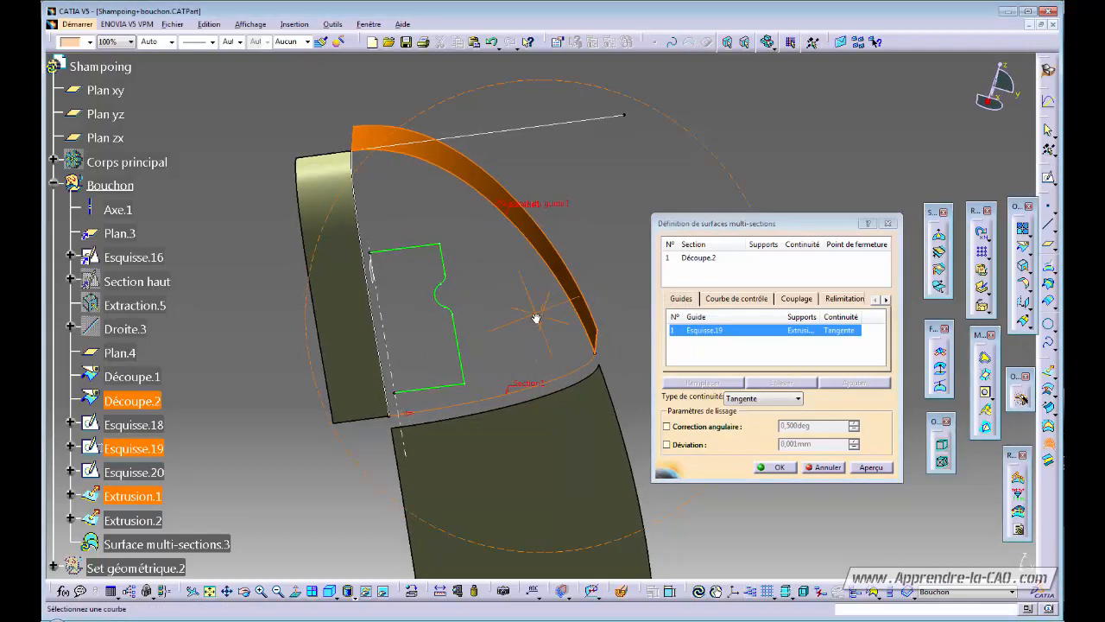
Step: Add Esquisse.20 as second guide, supported tangentially by Extrusion.2, then preview and create the cap's multi-section surface
click(361, 226)
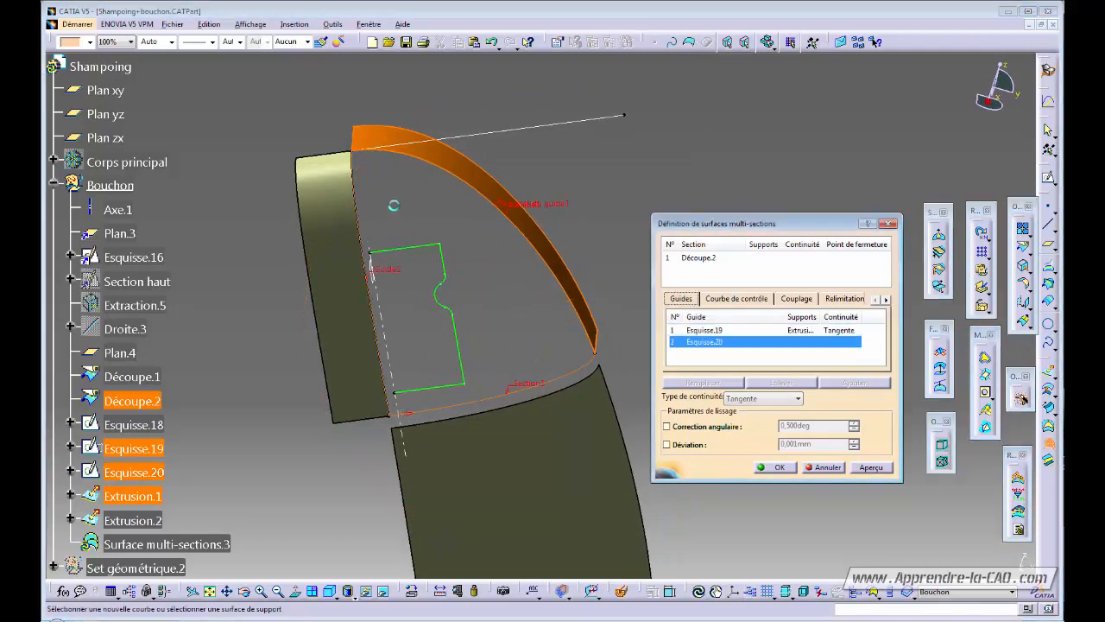
click(365, 294)
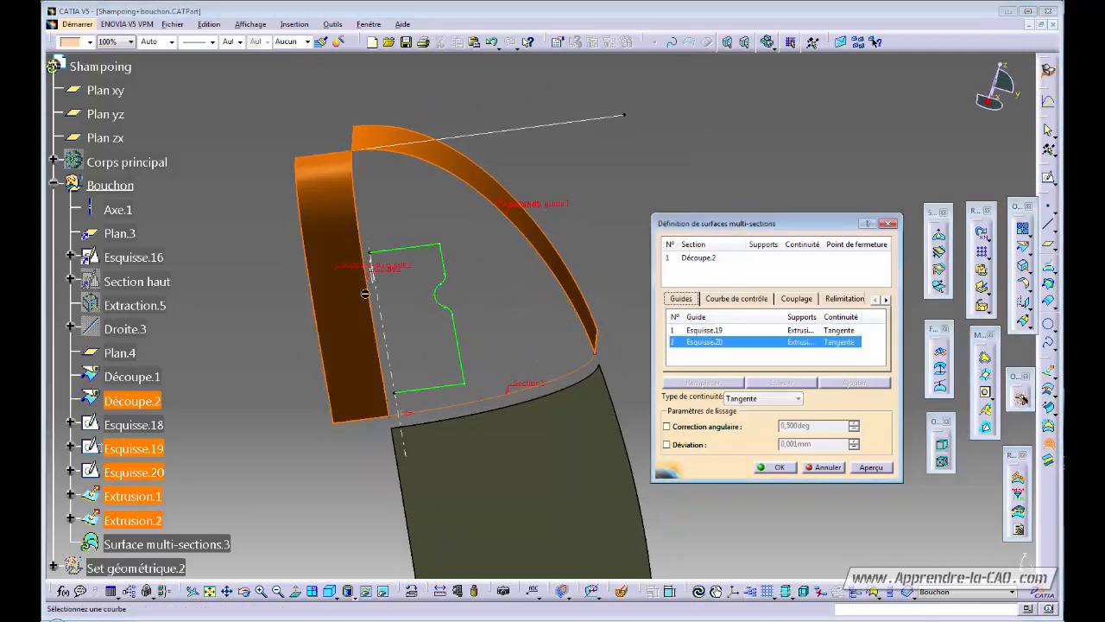
click(870, 467)
middle_drag(444, 351, 518, 158)
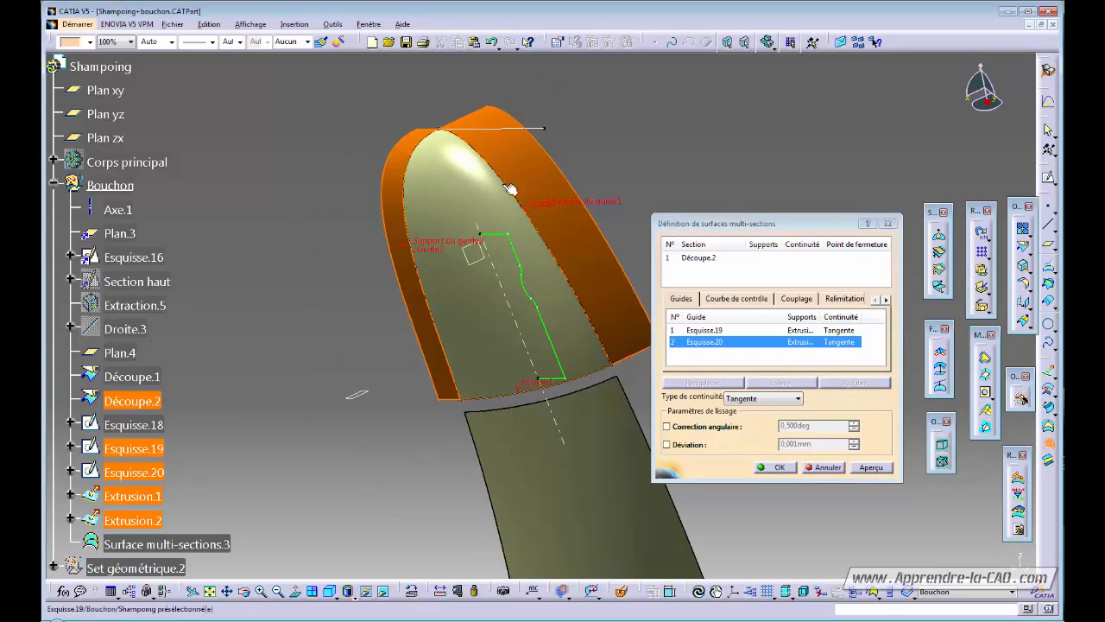
middle_drag(478, 304, 530, 212)
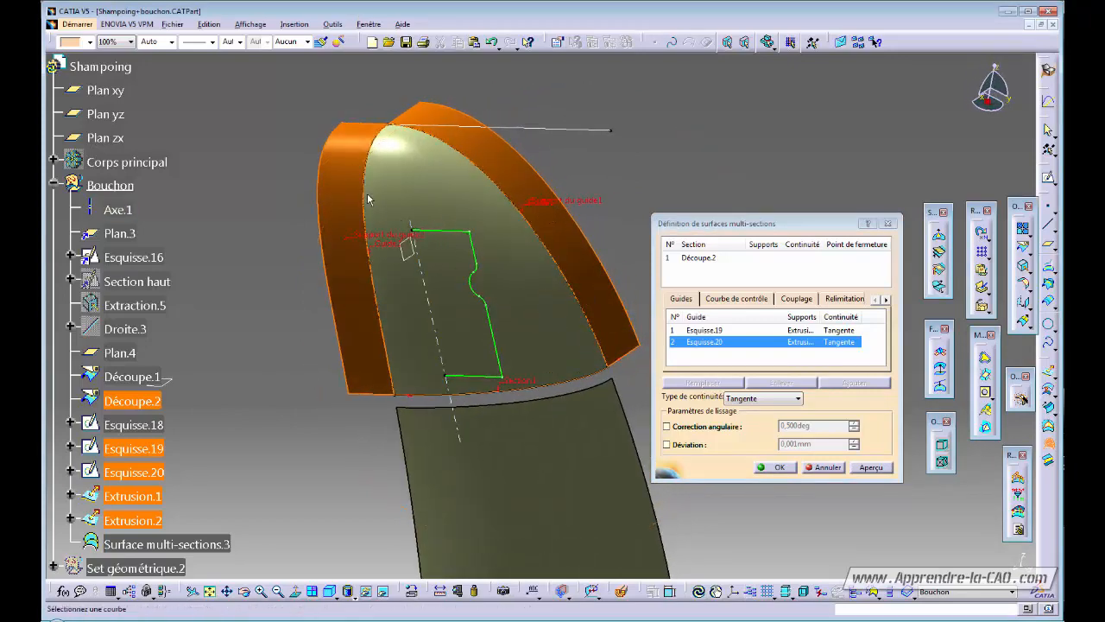
middle_drag(437, 313, 441, 203)
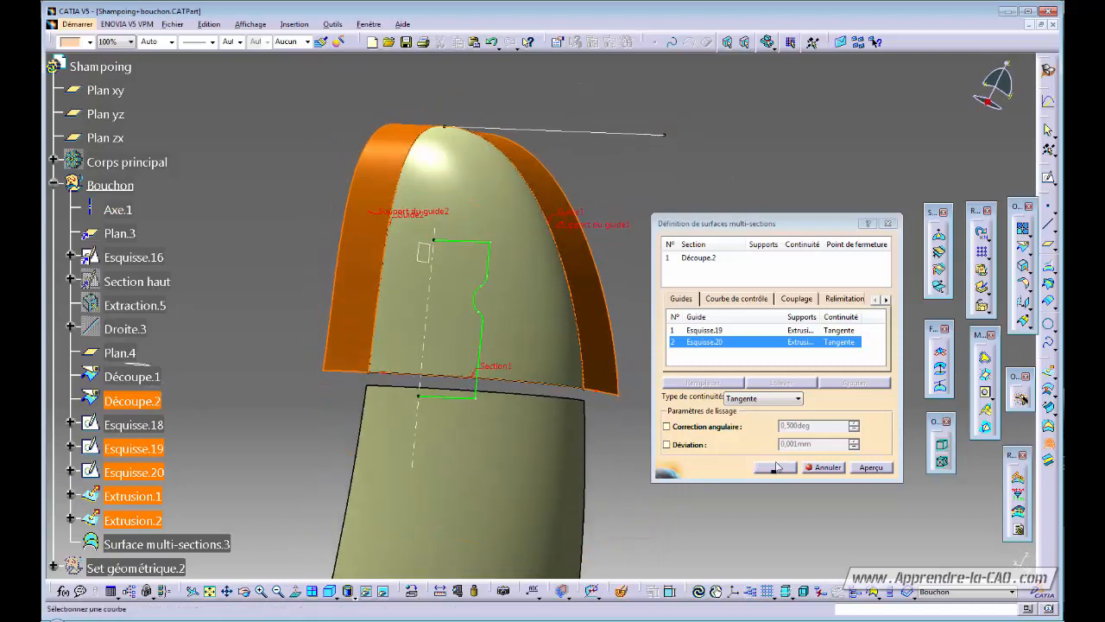
click(777, 467)
Step: Light the model with the striped neon light source and examine the reflection lines across the cap surface's joins with both extrusions
middle_drag(527, 328, 501, 314)
click(253, 83)
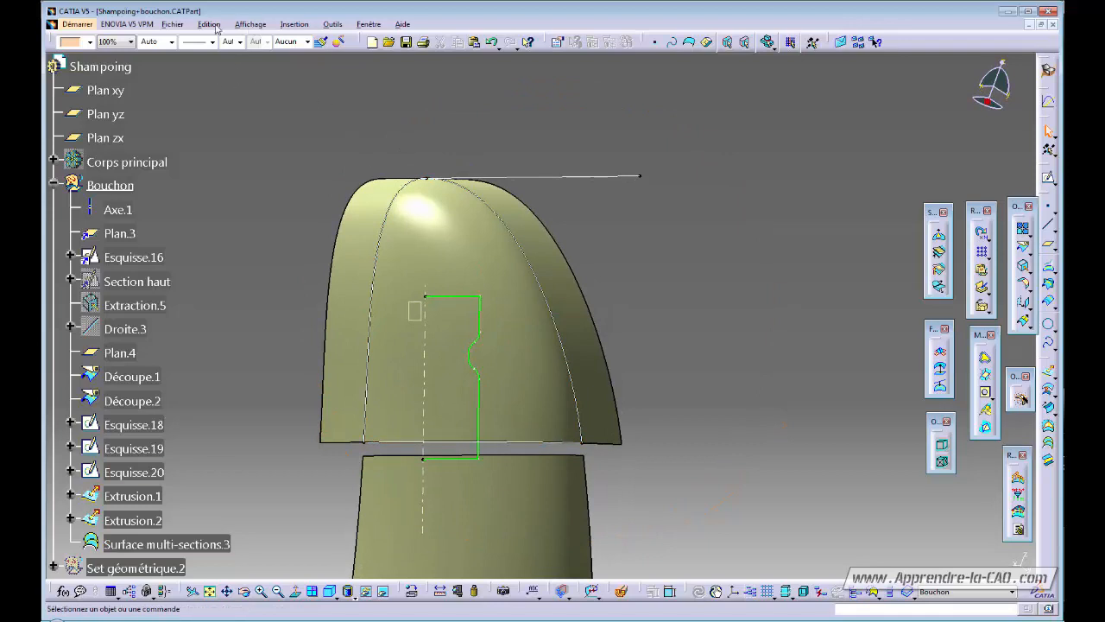
click(245, 24)
mouse_move(179, 319)
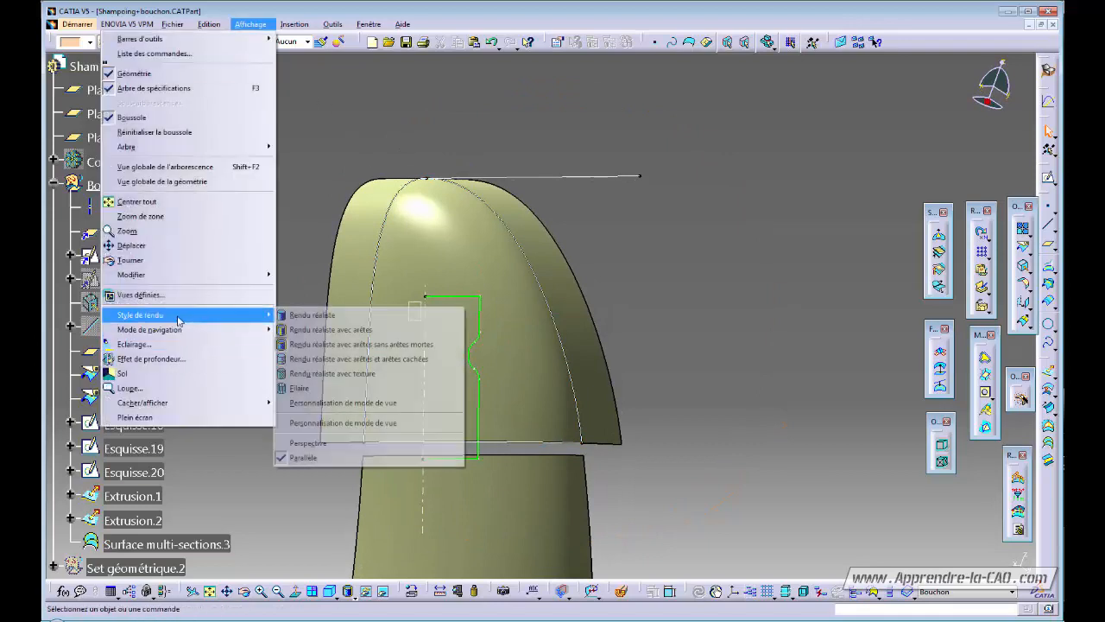
click(138, 343)
click(236, 373)
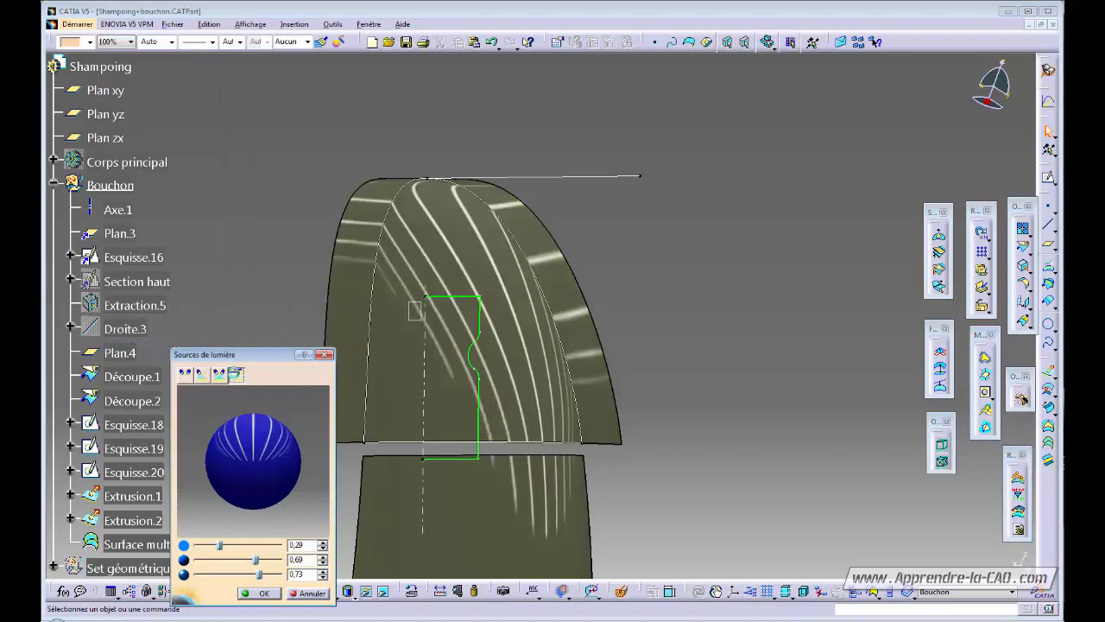
middle_drag(372, 391, 486, 222)
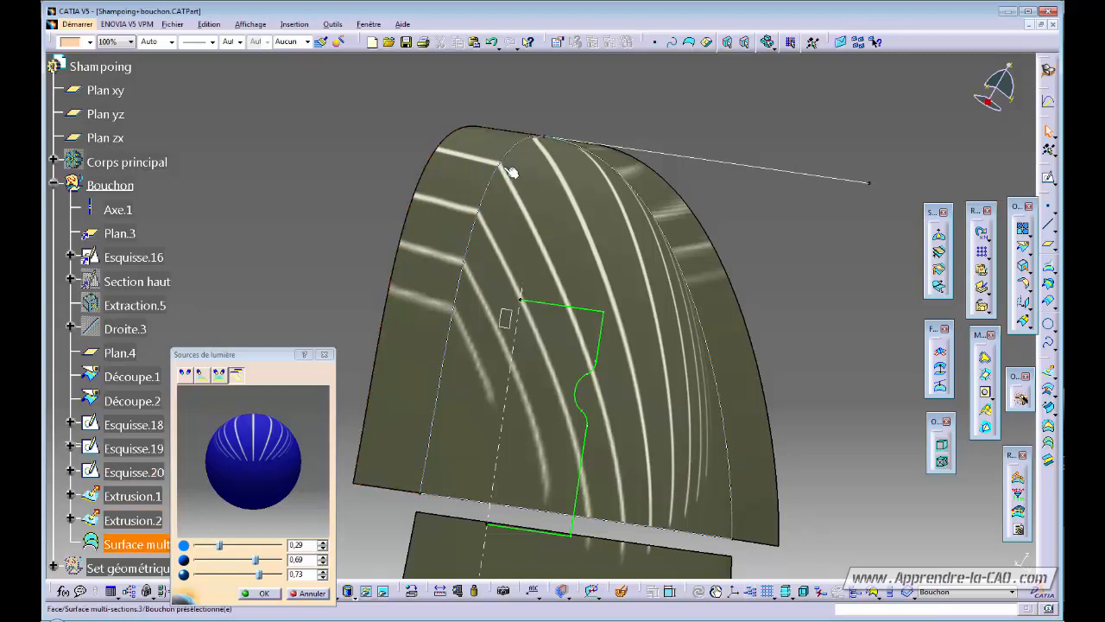
middle_drag(511, 173, 451, 300)
middle_drag(649, 216, 587, 363)
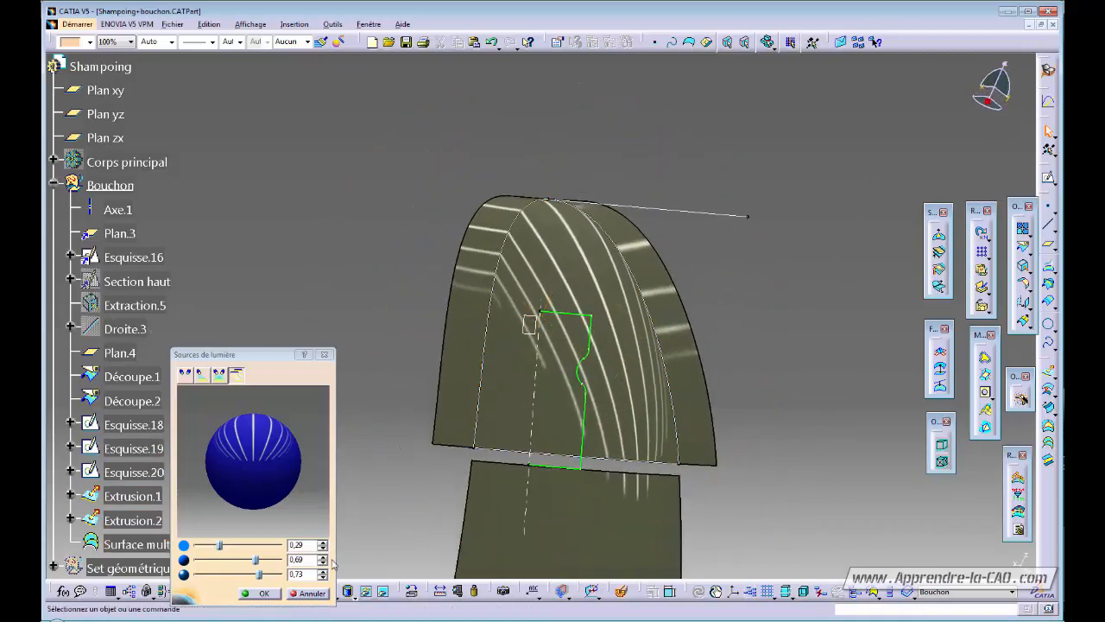
click(275, 591)
Step: Try Courbure continuity on the Esquisse.19 guide of the cap's multi-section surface and preview it
middle_drag(424, 472, 513, 414)
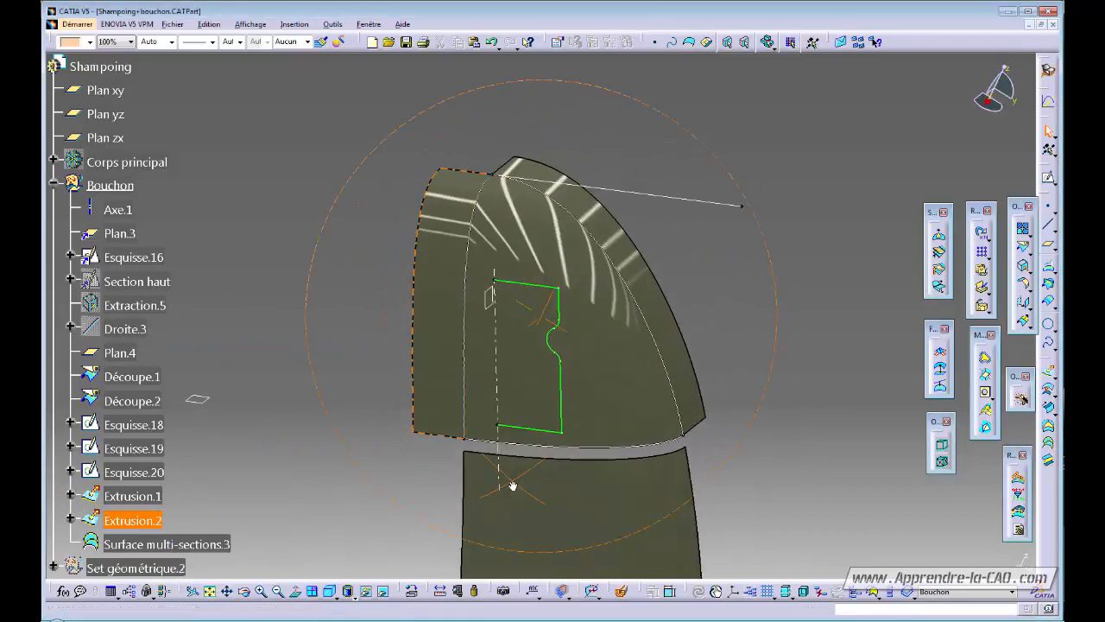
double_click(596, 318)
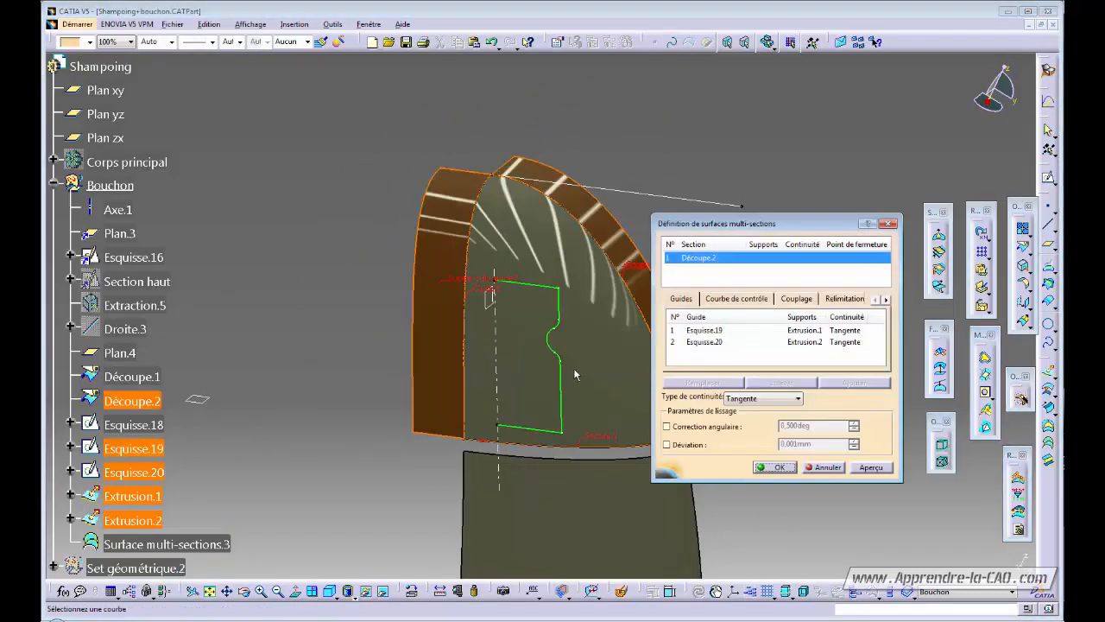
click(724, 333)
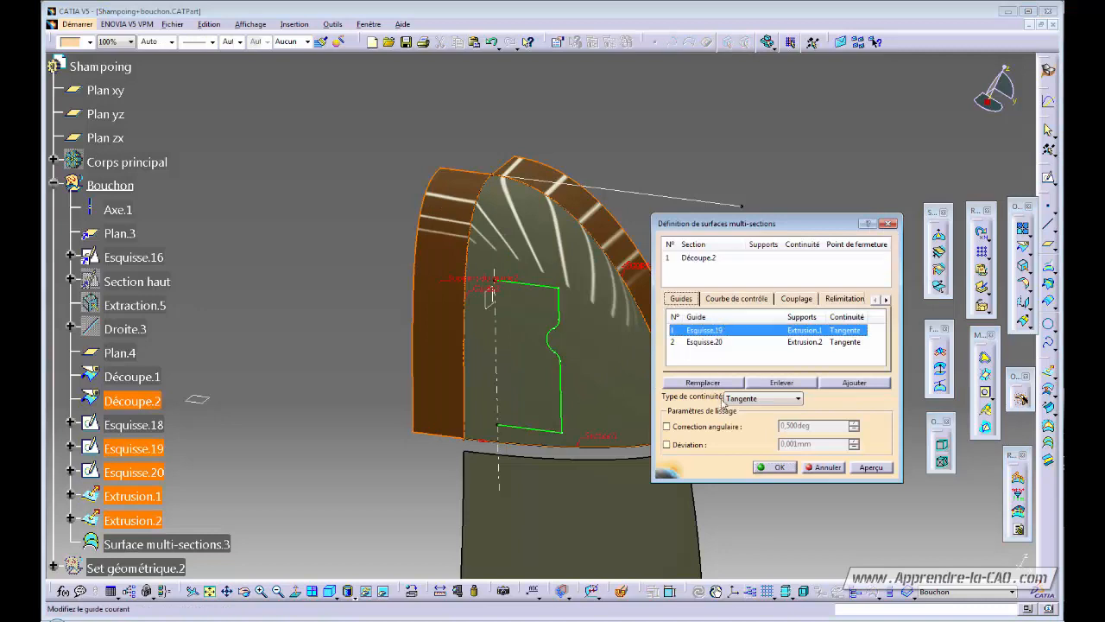
click(794, 396)
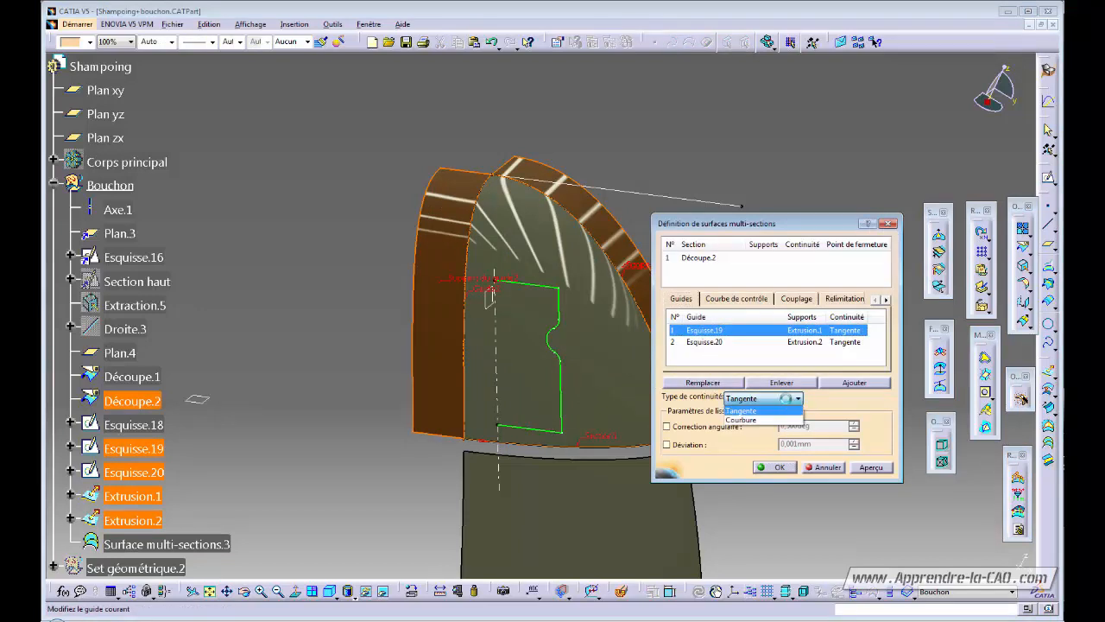
click(743, 419)
click(872, 467)
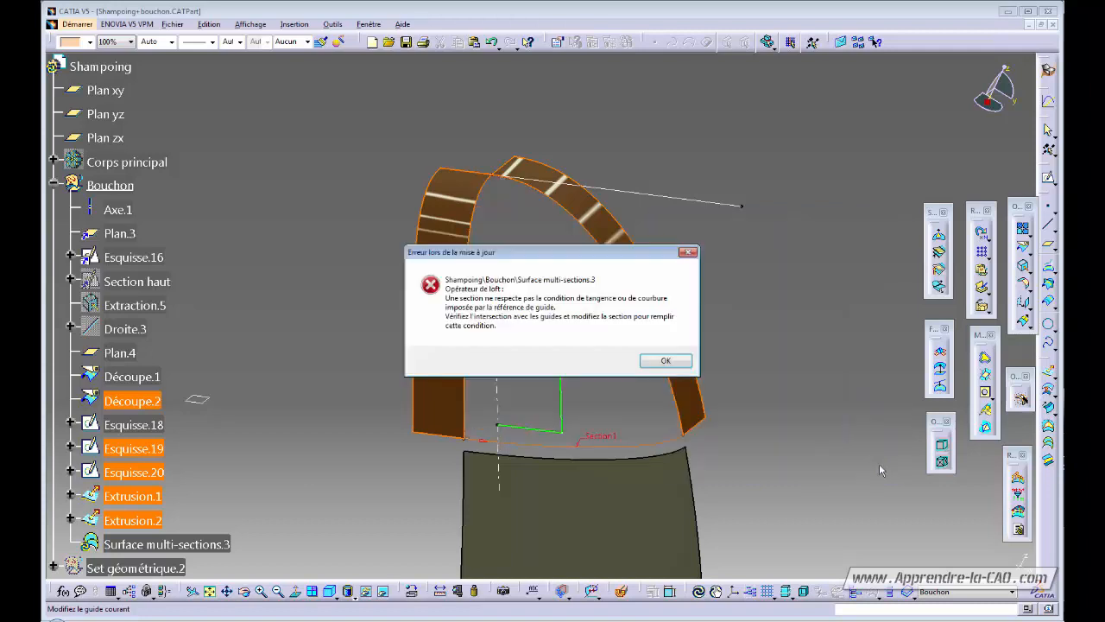
click(664, 362)
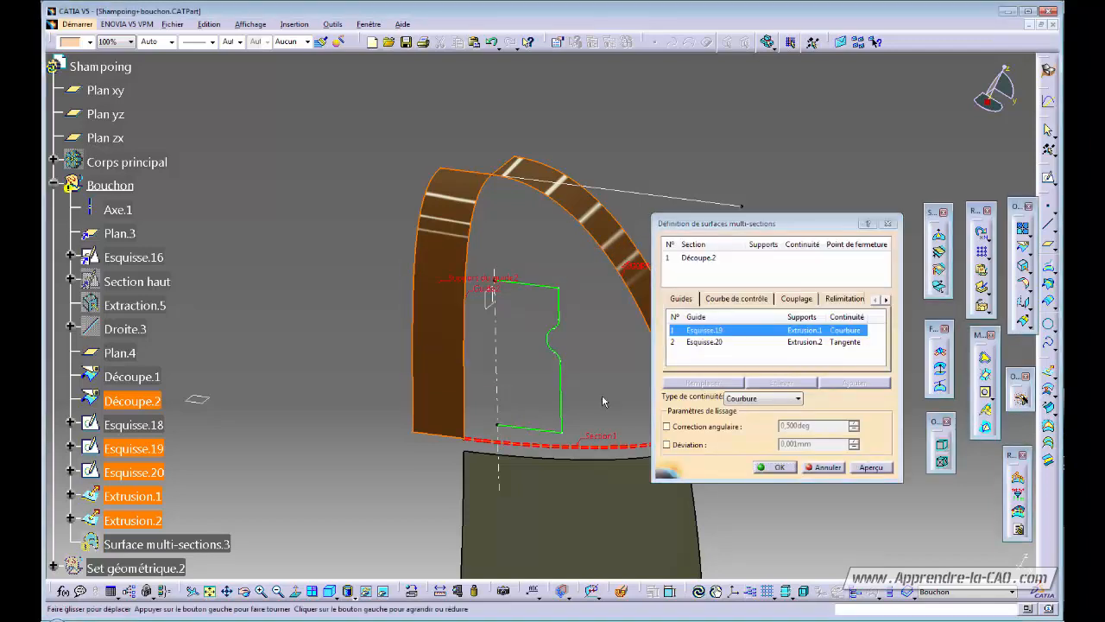
Step: Try Courbure continuity on the Esquisse.20 guide as well and preview the surface
click(705, 345)
click(759, 398)
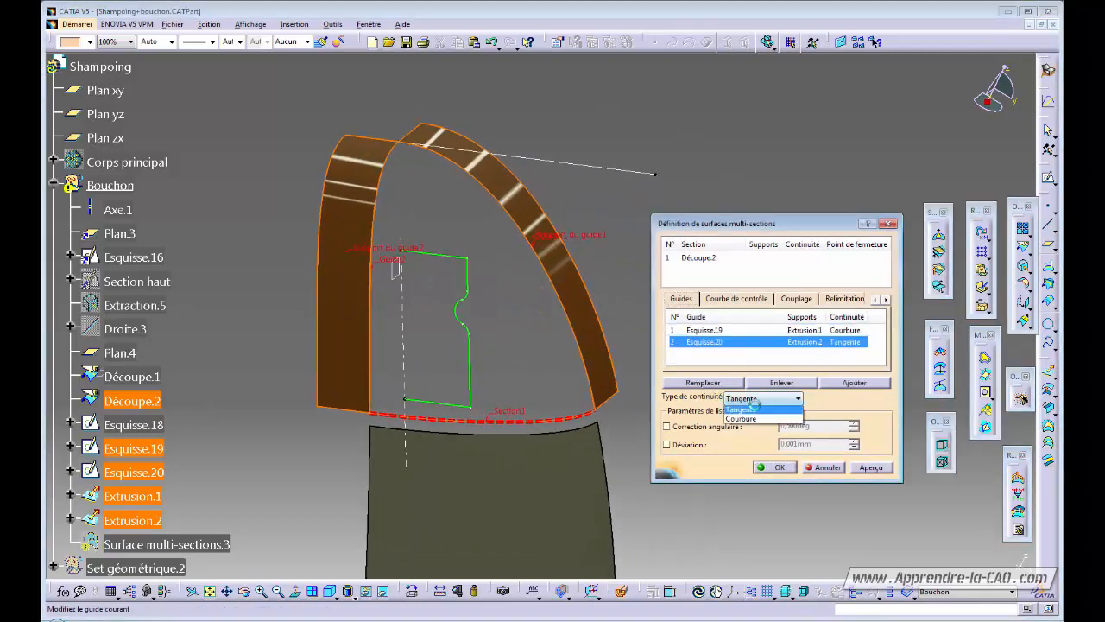
click(749, 418)
click(871, 467)
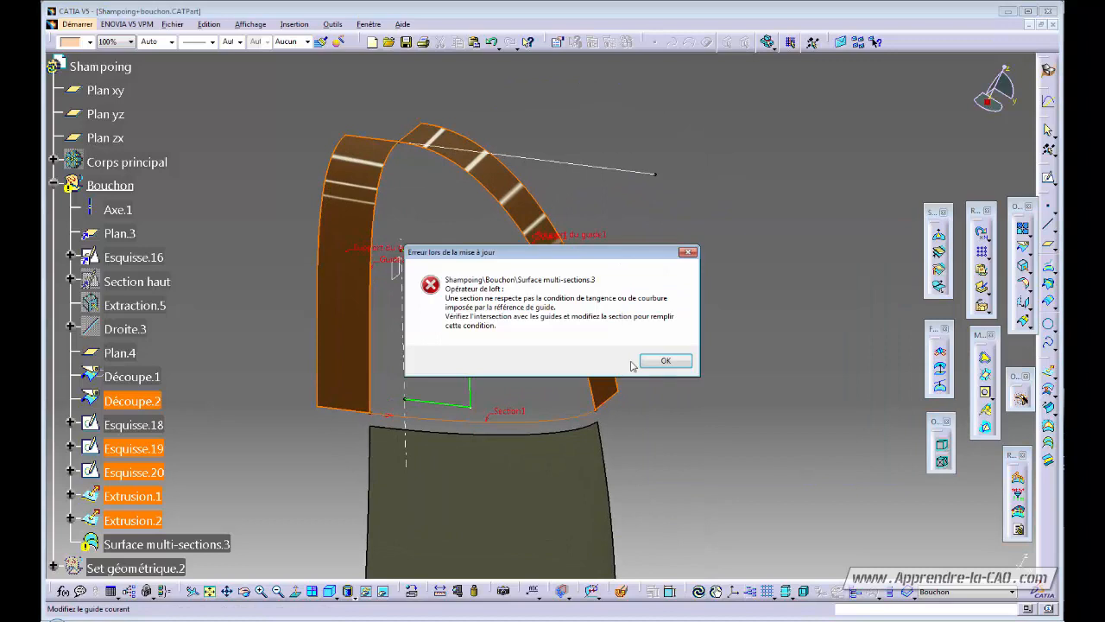
click(661, 361)
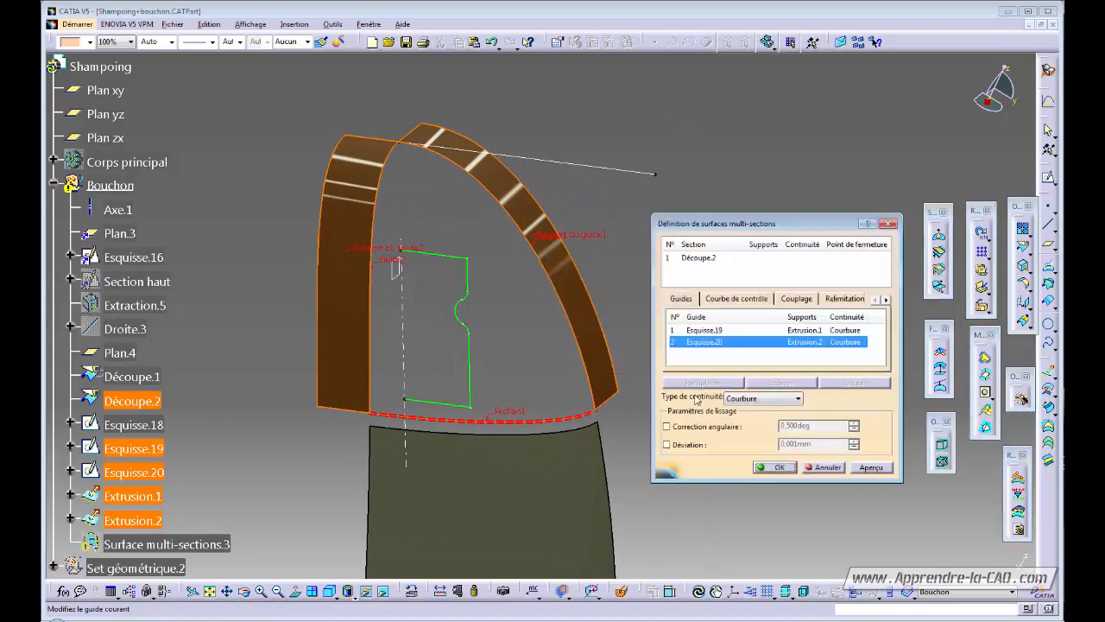
Step: Set the continuity of both guides, Esquisse.20 and Esquisse.19, back to Tangente and validate the multi-section surface
click(772, 399)
click(773, 408)
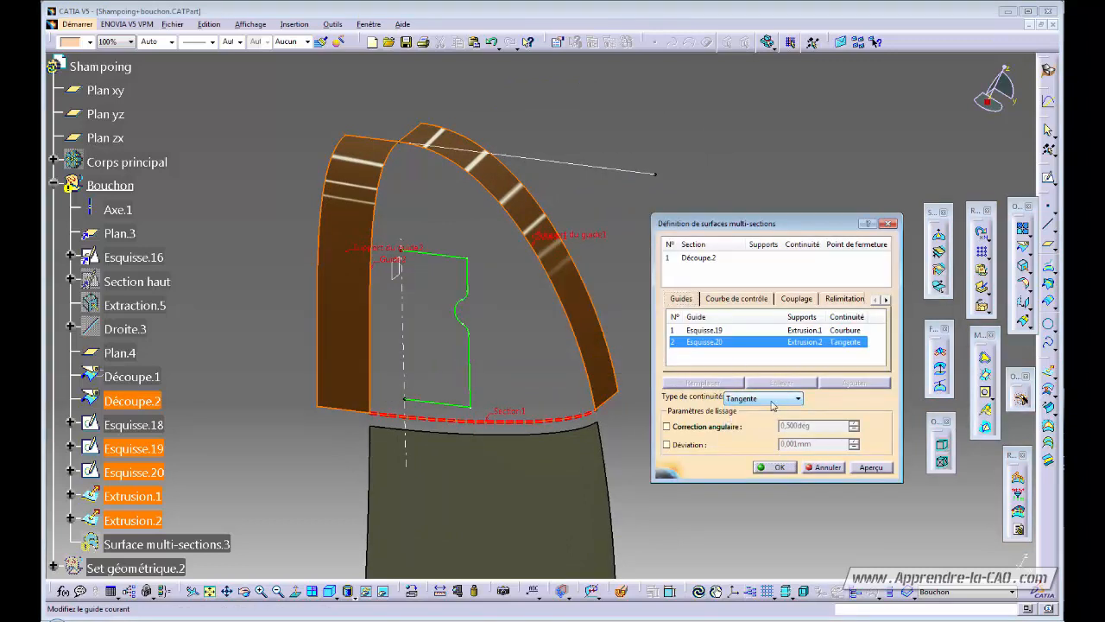
click(726, 330)
click(763, 398)
click(763, 412)
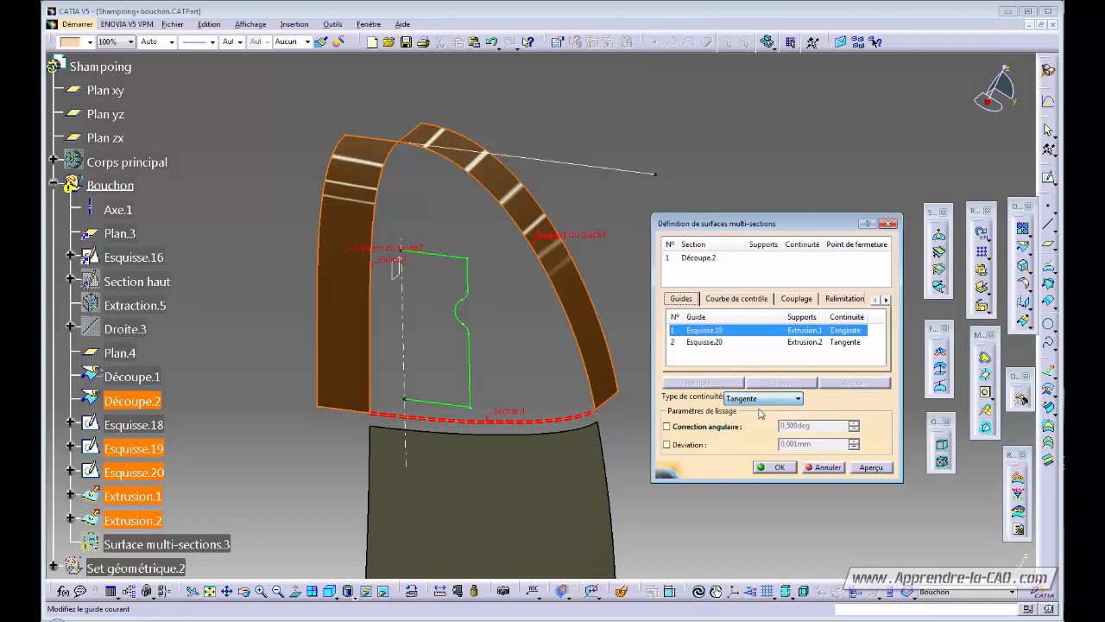
click(884, 471)
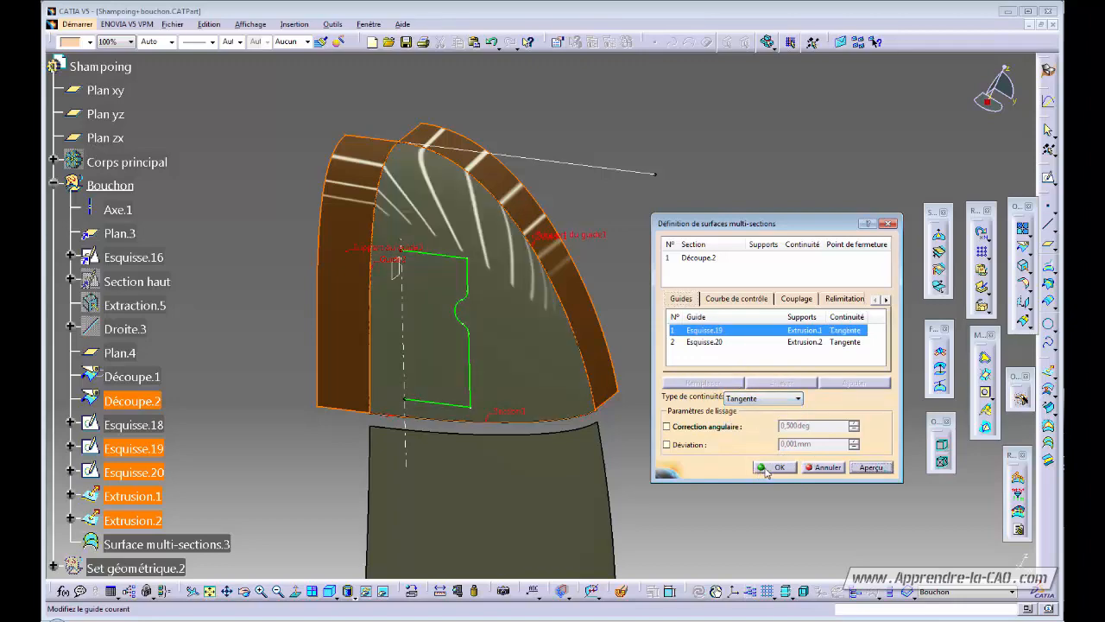
click(776, 467)
Step: Examine the cap's lower corners where the Découpe.2 section meets the guide curves and the extruded support surfaces
mouse_move(631, 388)
middle_down()
mouse_move(593, 353)
mouse_move(538, 346)
mouse_move(518, 328)
mouse_move(610, 387)
mouse_move(636, 384)
middle_up()
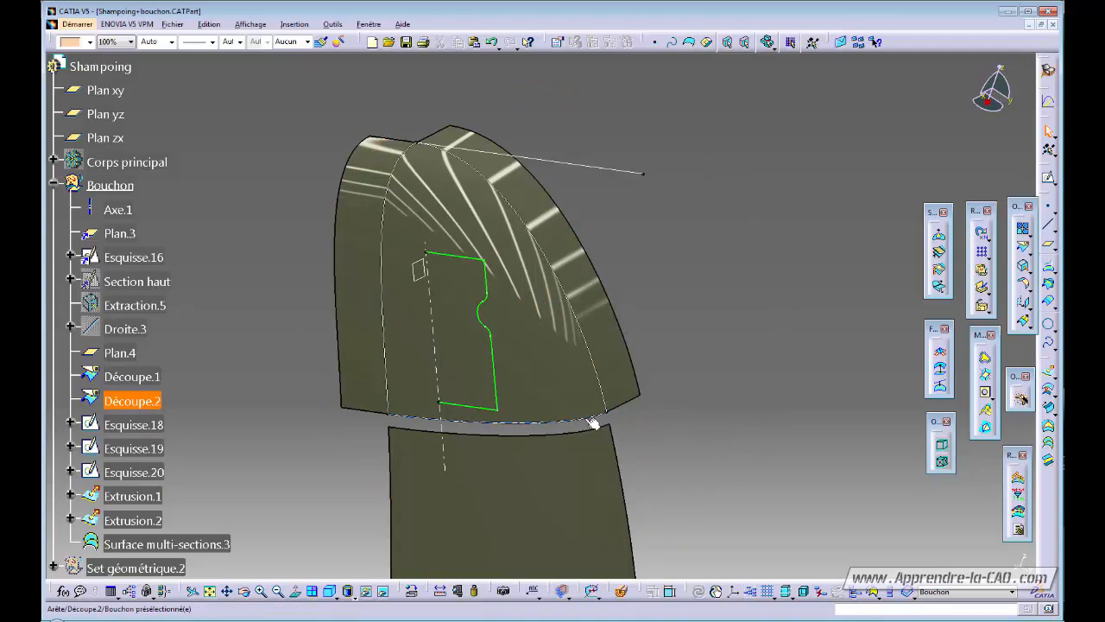
middle_drag(608, 421, 685, 433)
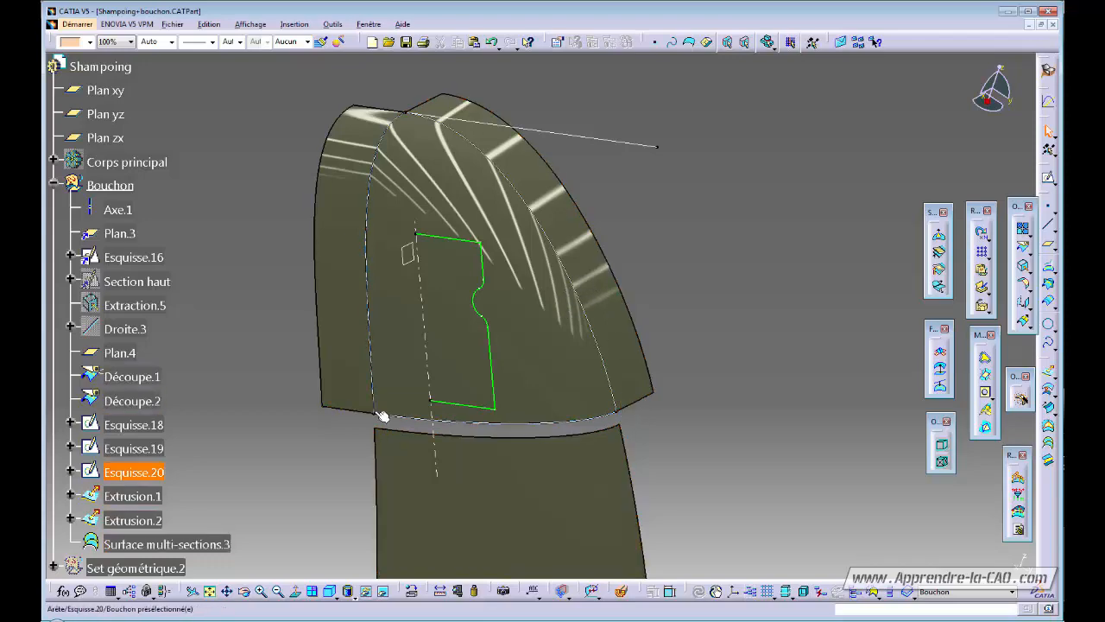
middle_drag(545, 380, 752, 386)
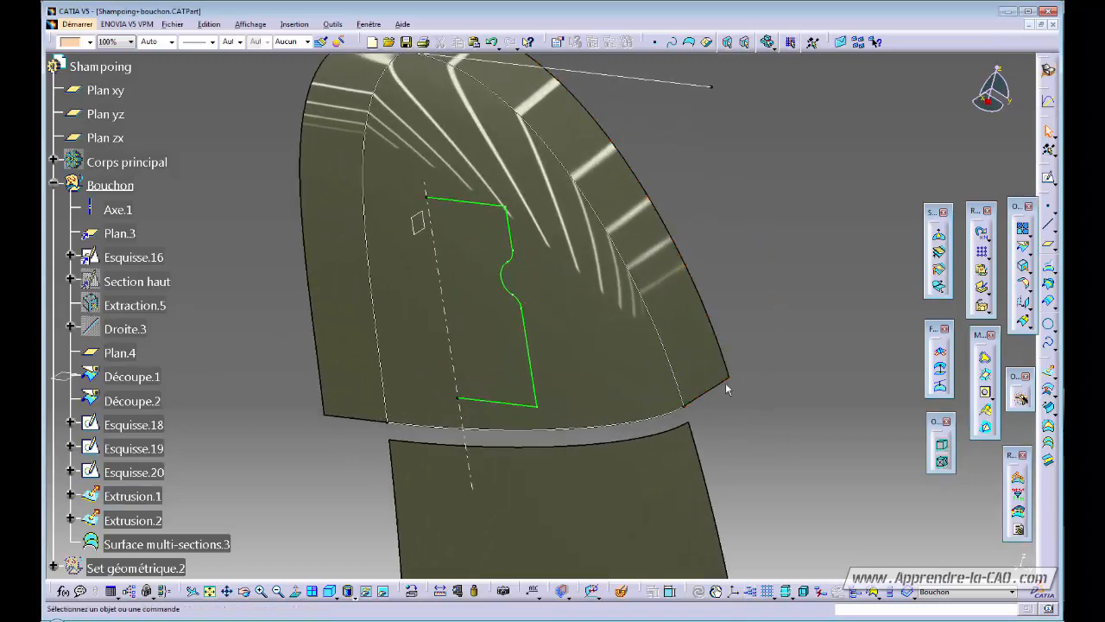
middle_drag(742, 437, 695, 392)
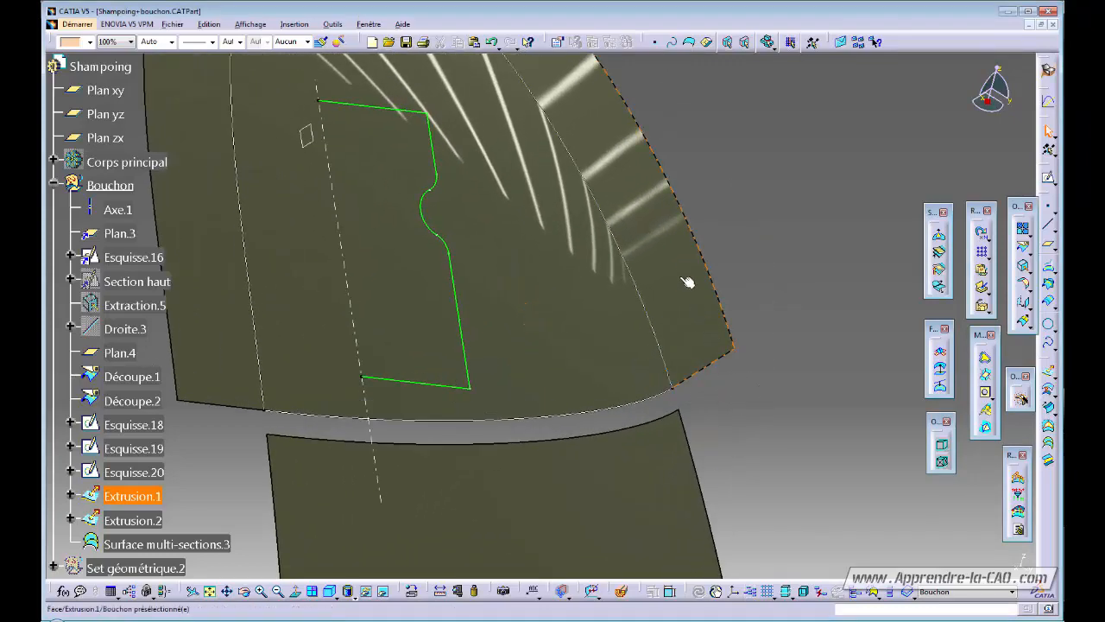
right_click(724, 294)
click(733, 321)
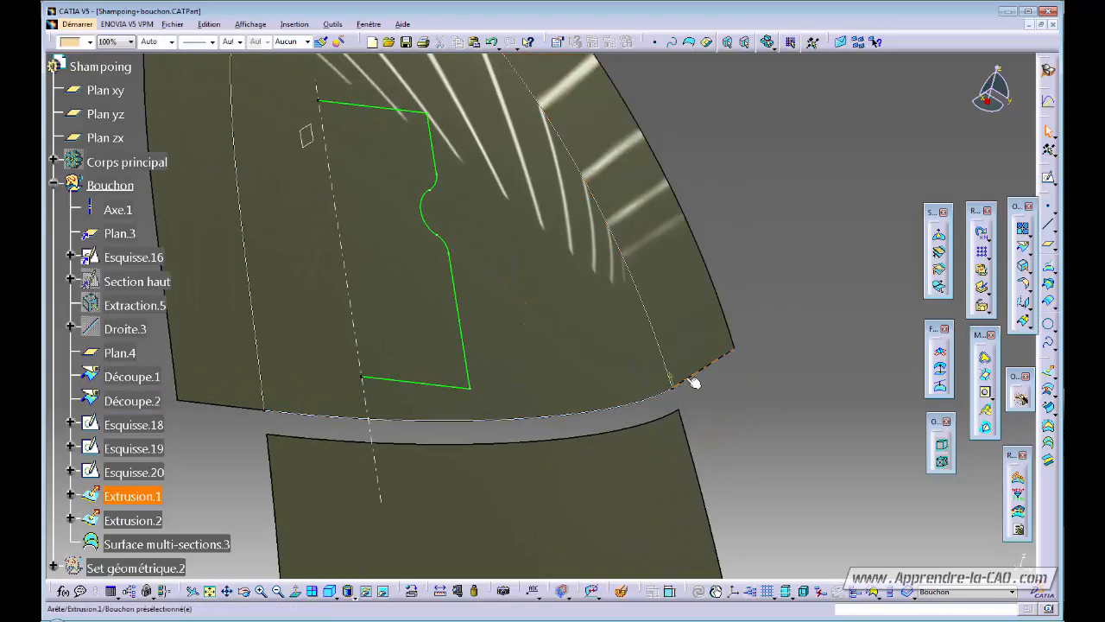
Step: Compare the cap's Découpe.2 section edge with the neighbouring Extrusion.1 support surface
click(671, 396)
mouse_move(752, 387)
middle_down()
mouse_move(728, 483)
mouse_move(752, 390)
middle_up()
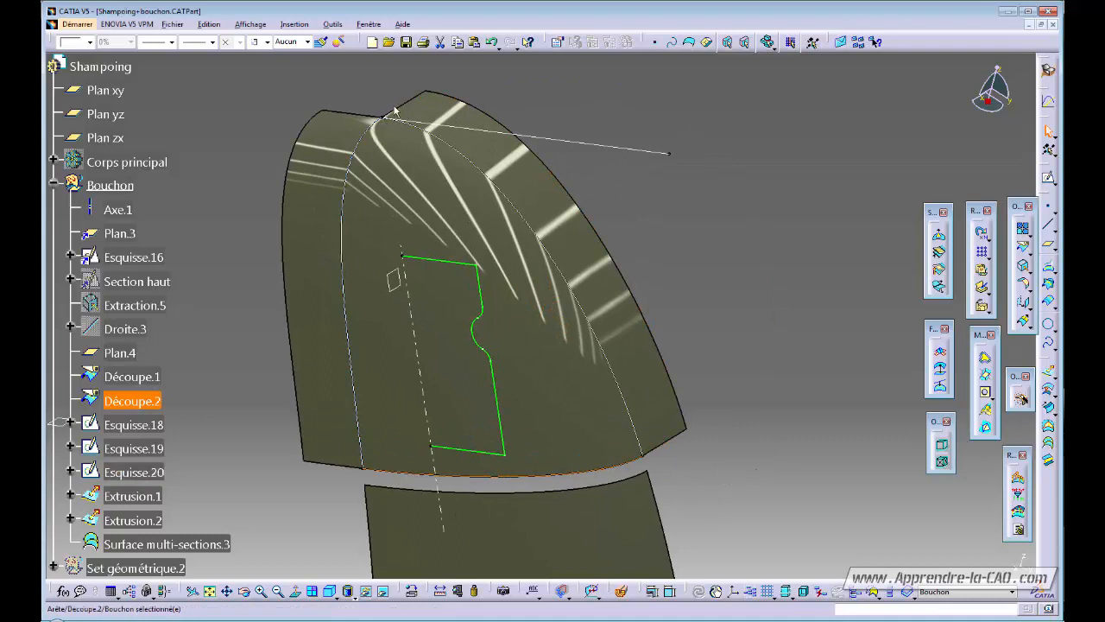
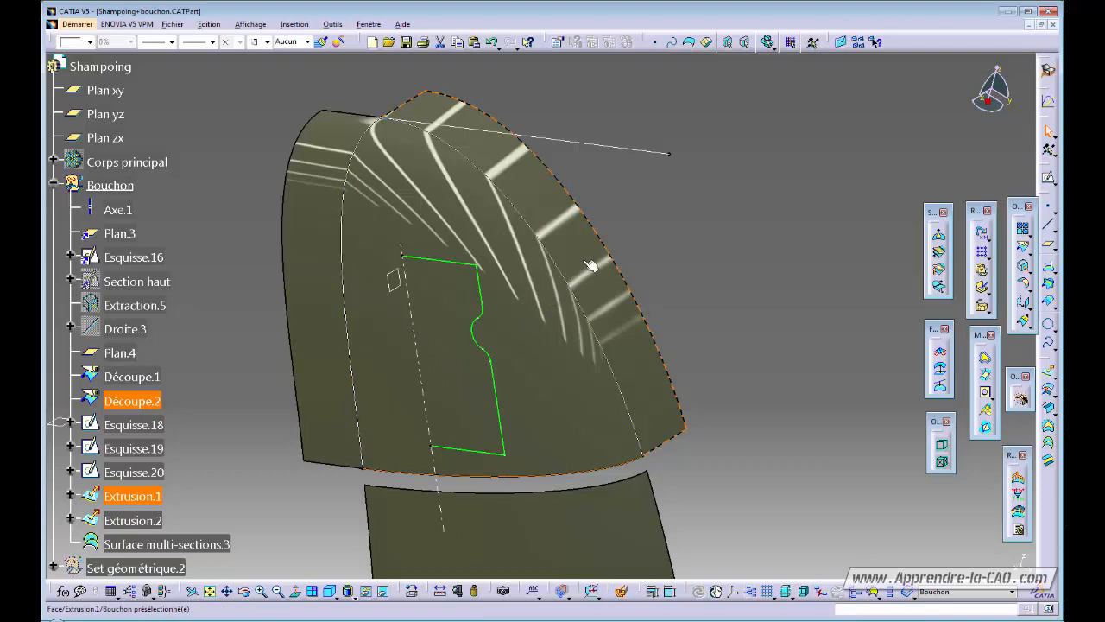
click(600, 473)
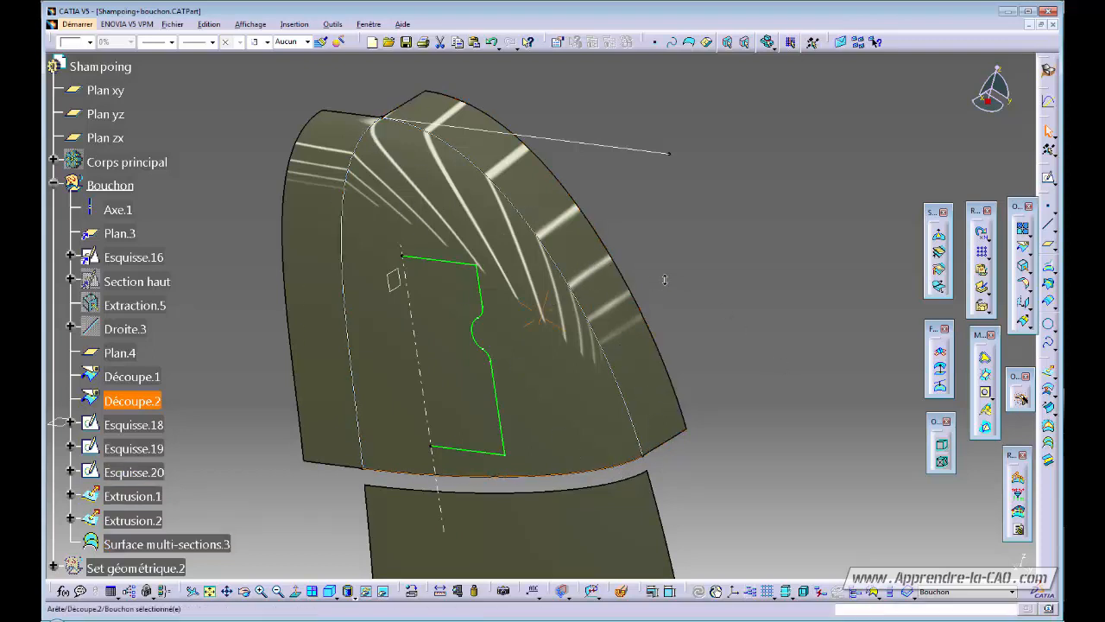
middle_drag(665, 279, 749, 281)
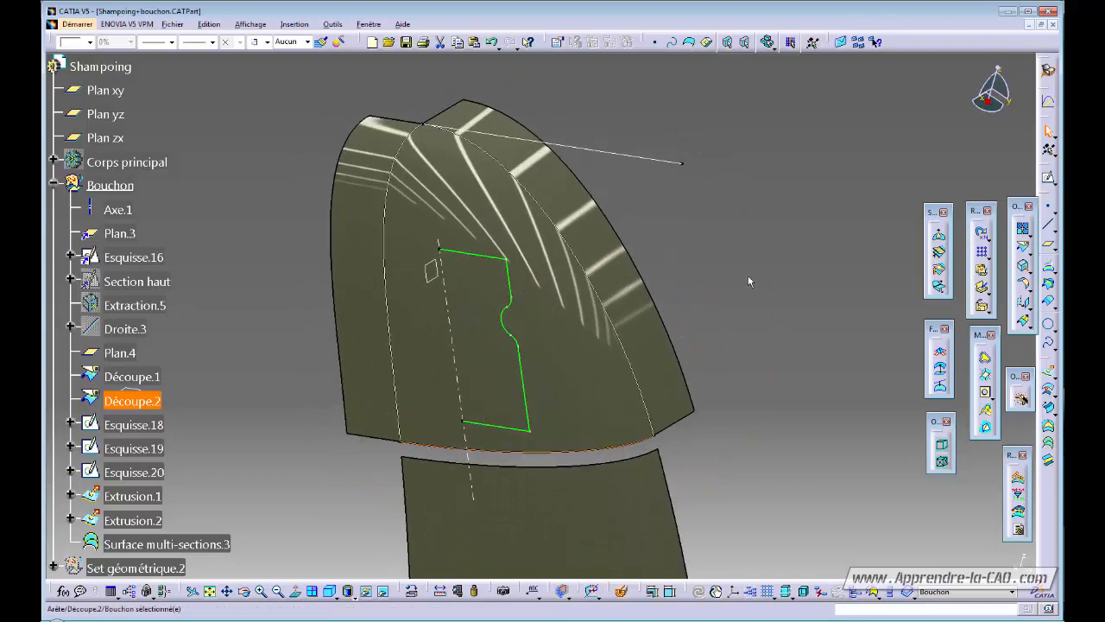
Step: Hide the two extruded support surfaces, Extrusion.1 and Extrusion.2, on either side of the cap surface
click(585, 221)
key(space)
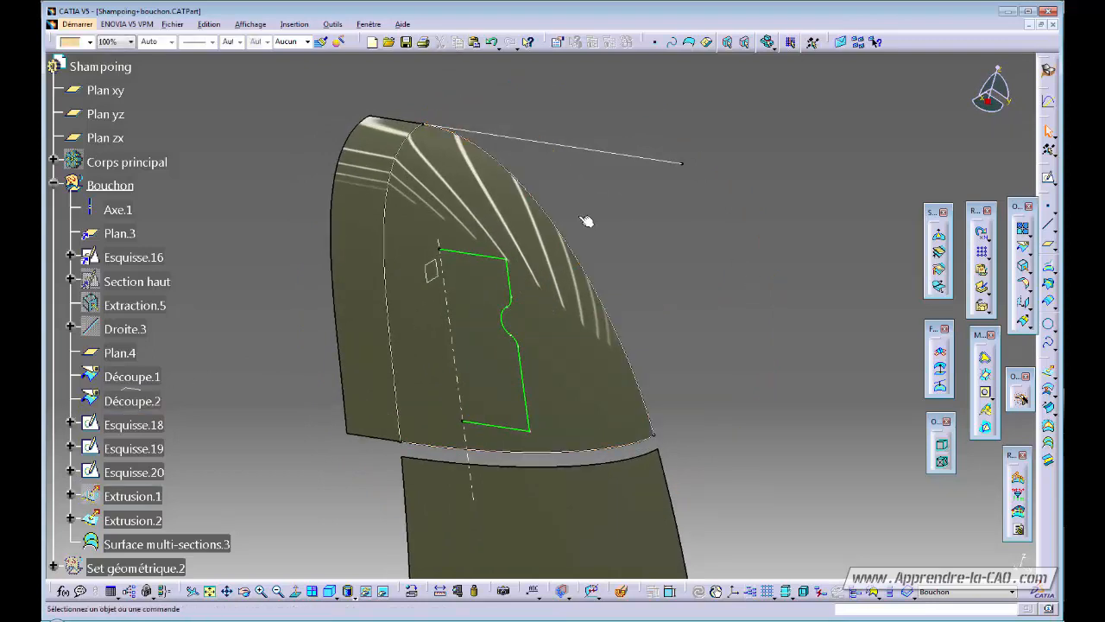
click(367, 255)
key(space)
click(486, 279)
middle_drag(486, 278, 547, 402)
click(565, 234)
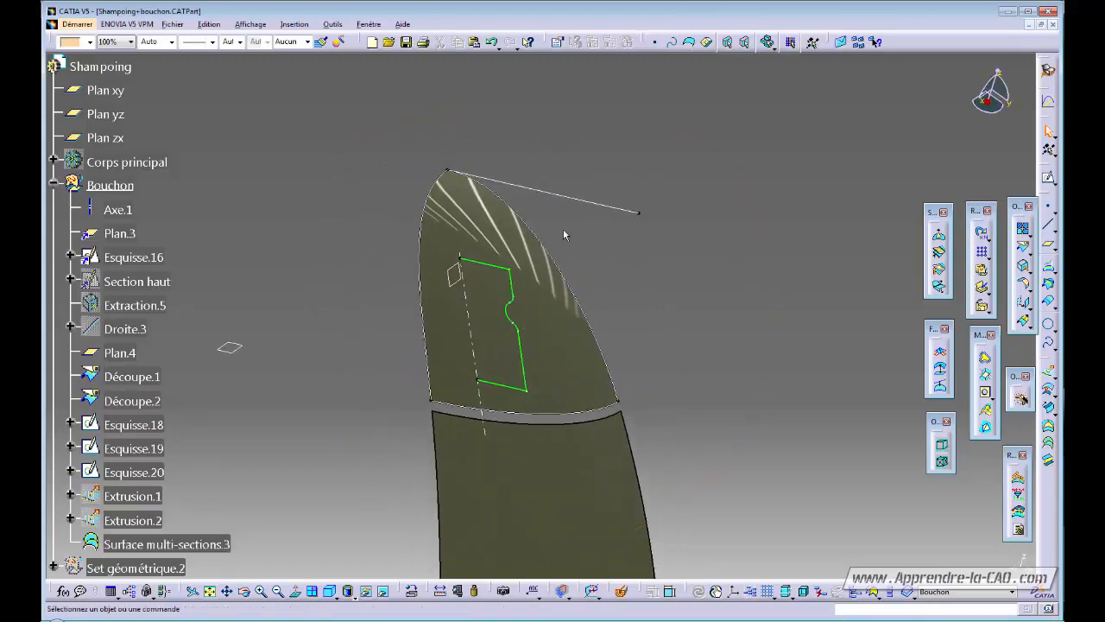
middle_drag(417, 335, 466, 350)
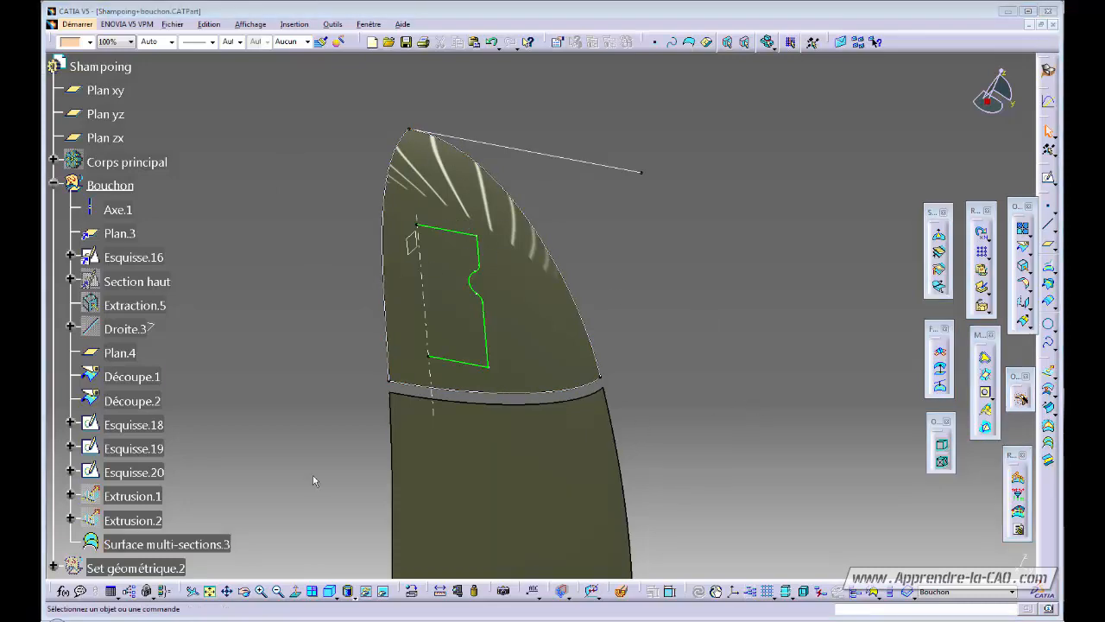
Step: Rename the multi-section surface Surface multi-sections.3 as "1/4 bouchon base"
click(164, 544)
key(alt+Return)
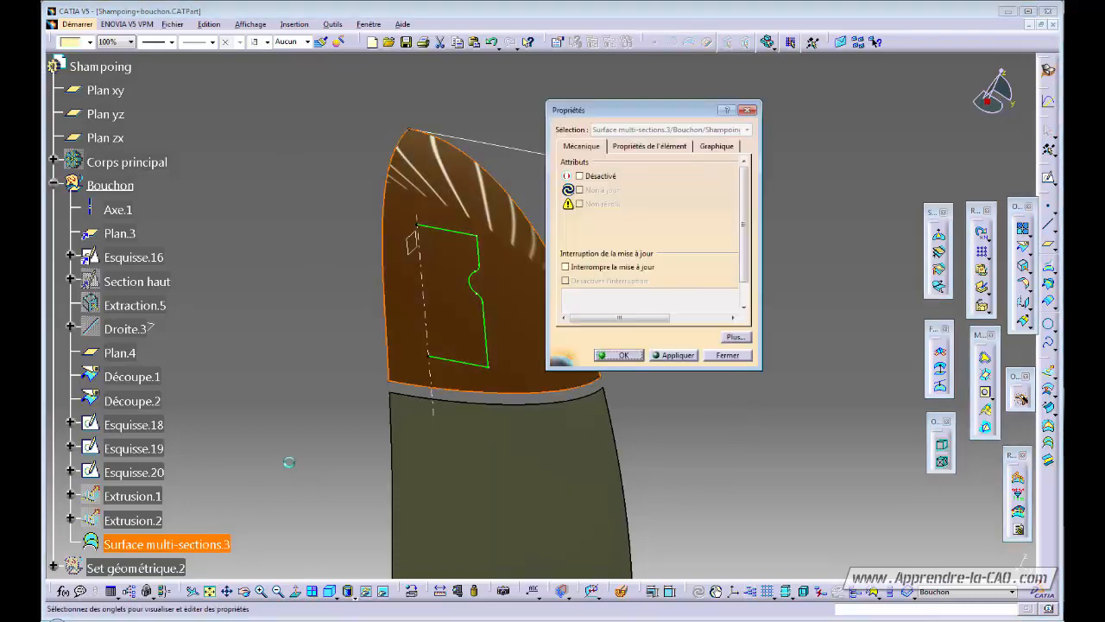
click(656, 146)
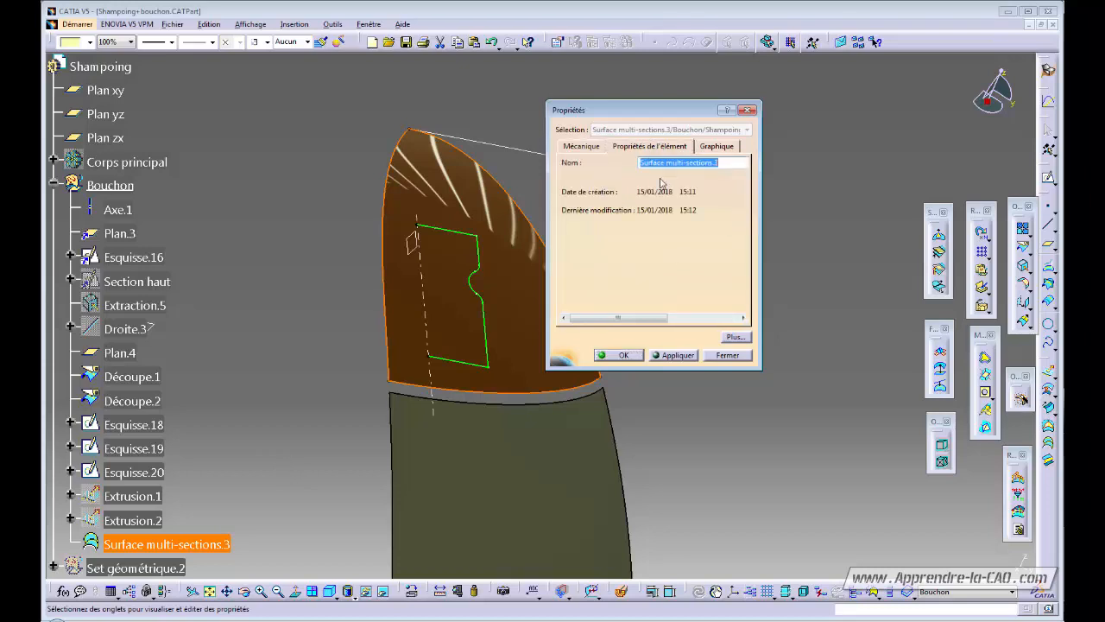
text(1/4 bouchon base)
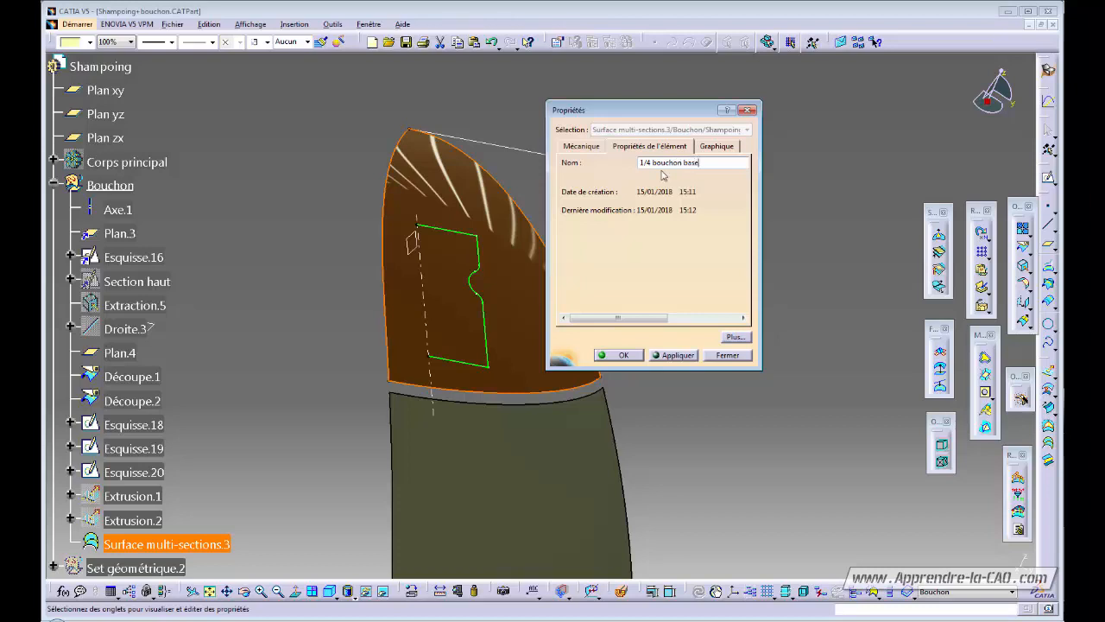
key(Return)
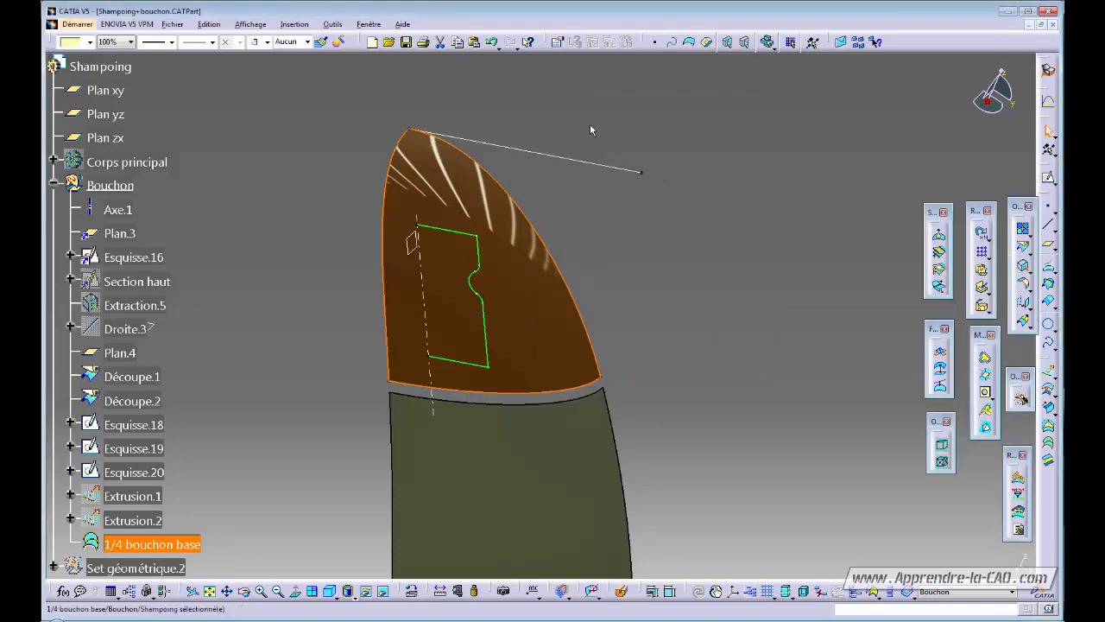
Step: Hide the Découpe.1 surface below the cap
ctrl+middle_drag(307, 360, 326, 426)
click(326, 424)
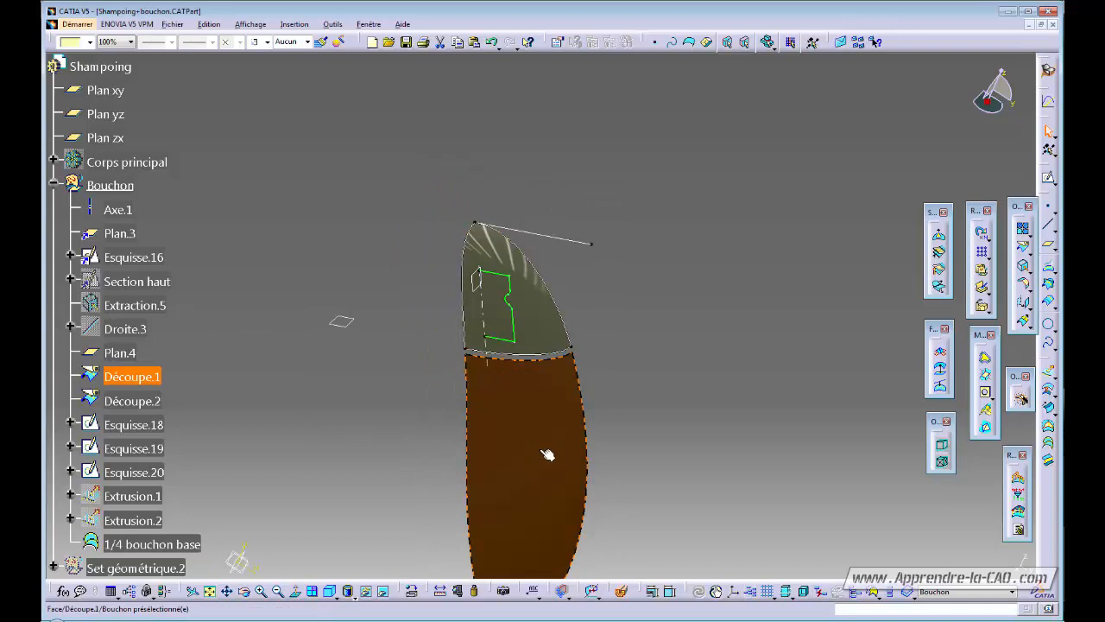
middle_drag(547, 455, 411, 458)
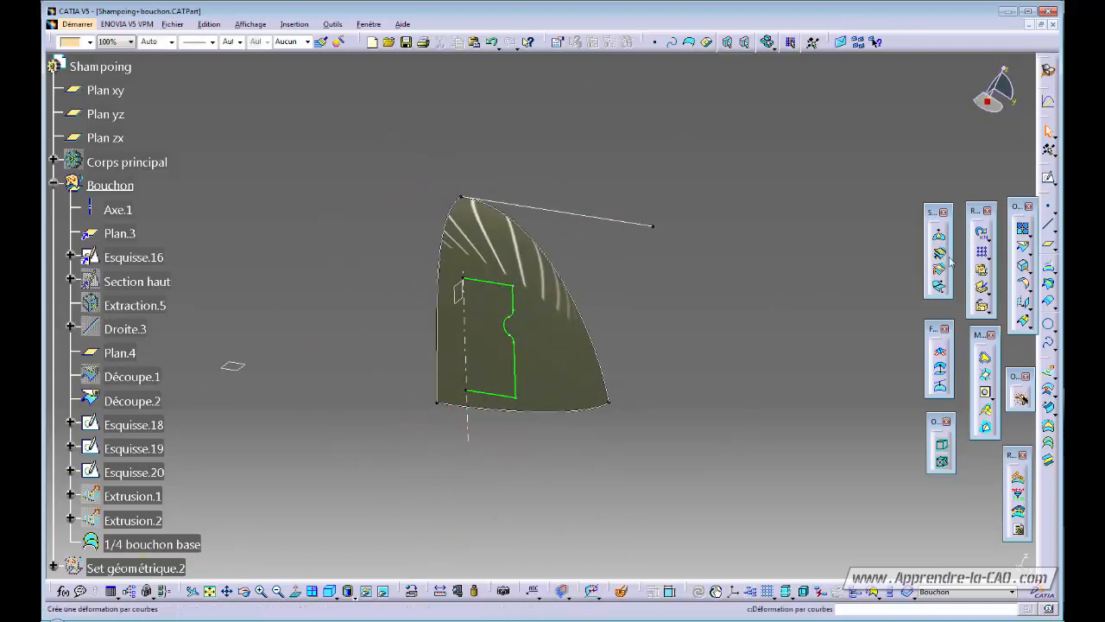
ctrl+middle_drag(687, 393, 752, 352)
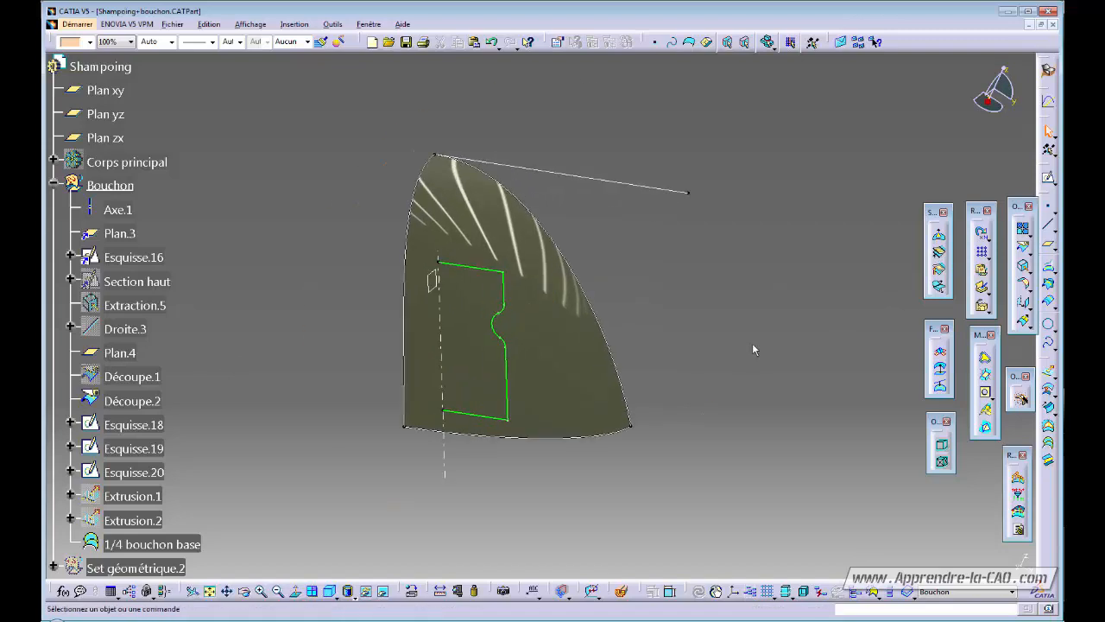
Step: Create a symmetry of the 1/4 bouchon base surface using Plan.4 as the reference
click(574, 363)
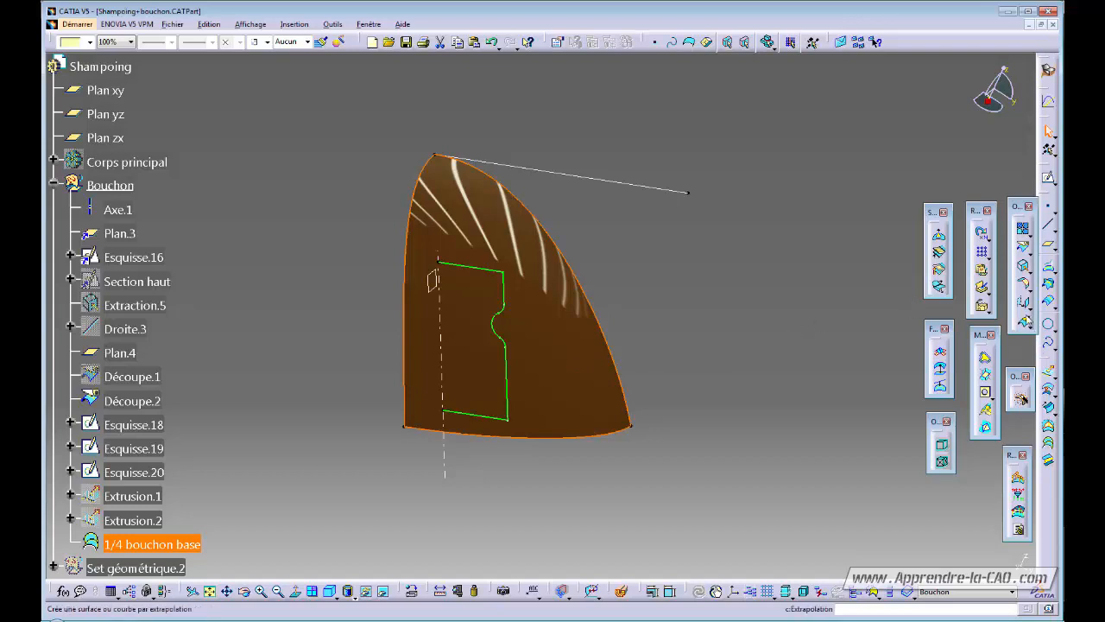
click(1029, 307)
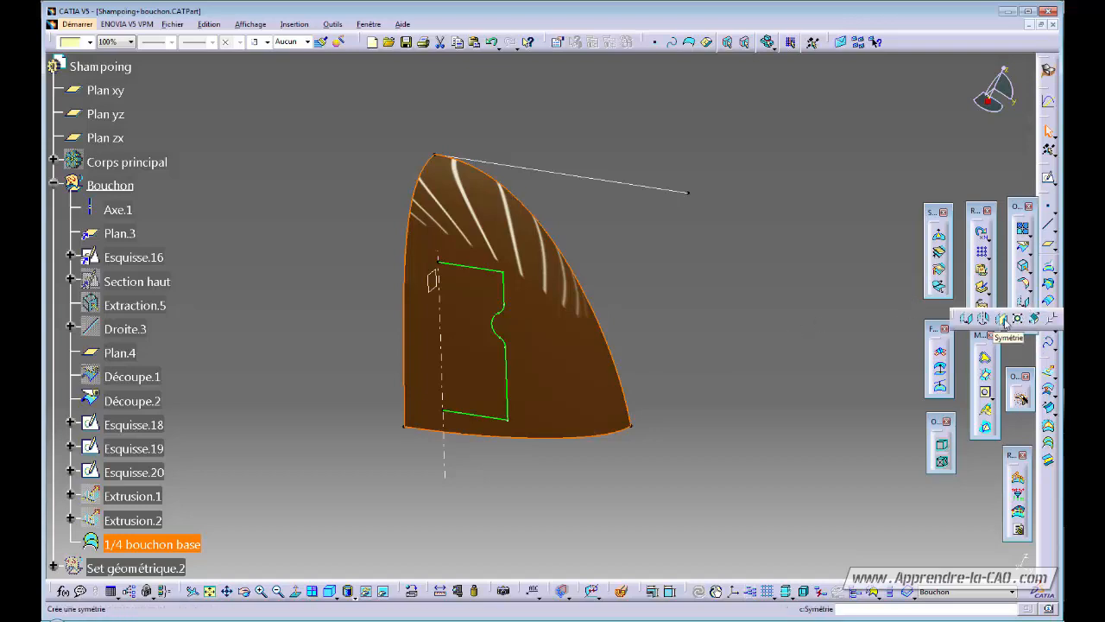
click(1001, 319)
middle_drag(715, 267, 678, 313)
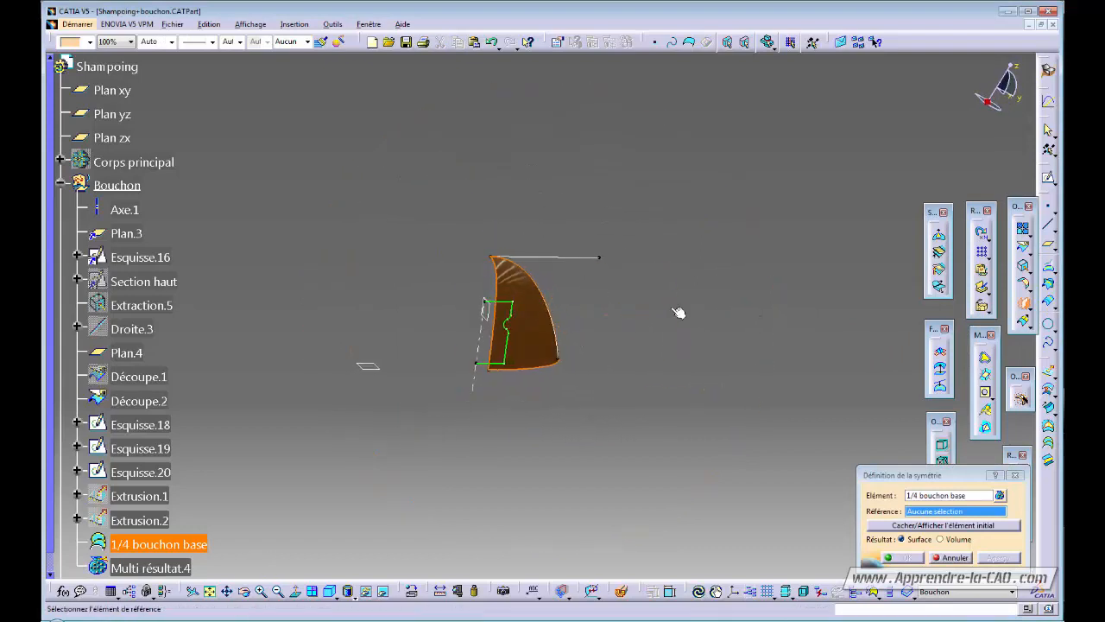
click(494, 320)
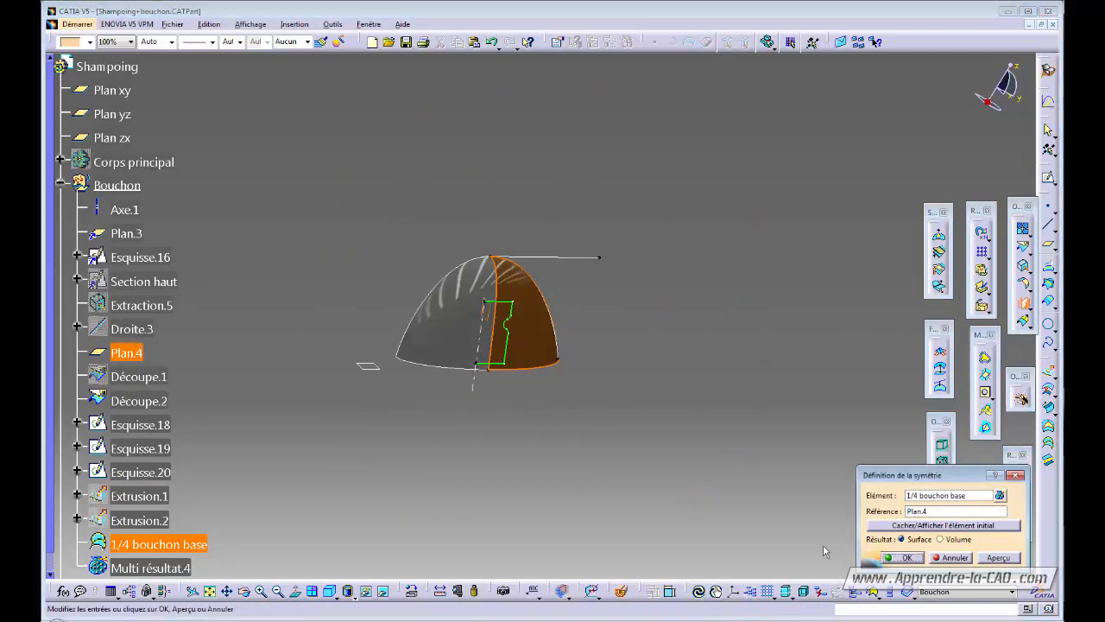
click(898, 557)
Step: Show Corps principal and examine how the mirrored cap's profile and lower edge follow on from the bottle body
middle_drag(496, 363, 430, 198)
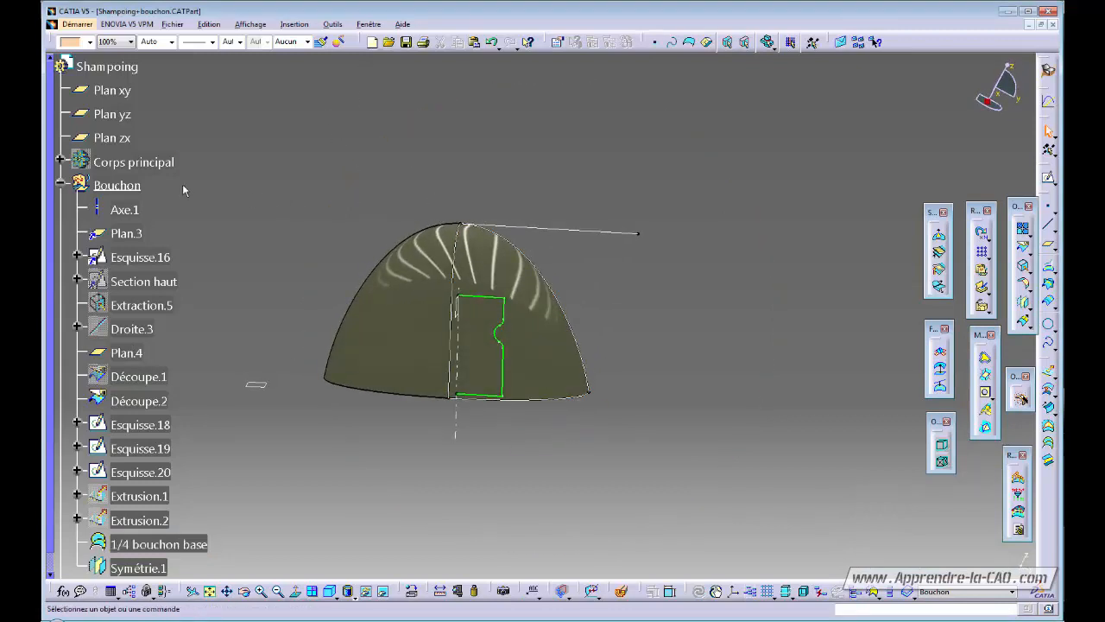
click(163, 164)
key(space)
middle_drag(672, 466, 545, 395)
click(711, 382)
middle_drag(745, 348, 717, 238)
middle_drag(419, 390, 545, 366)
middle_drag(515, 308, 420, 382)
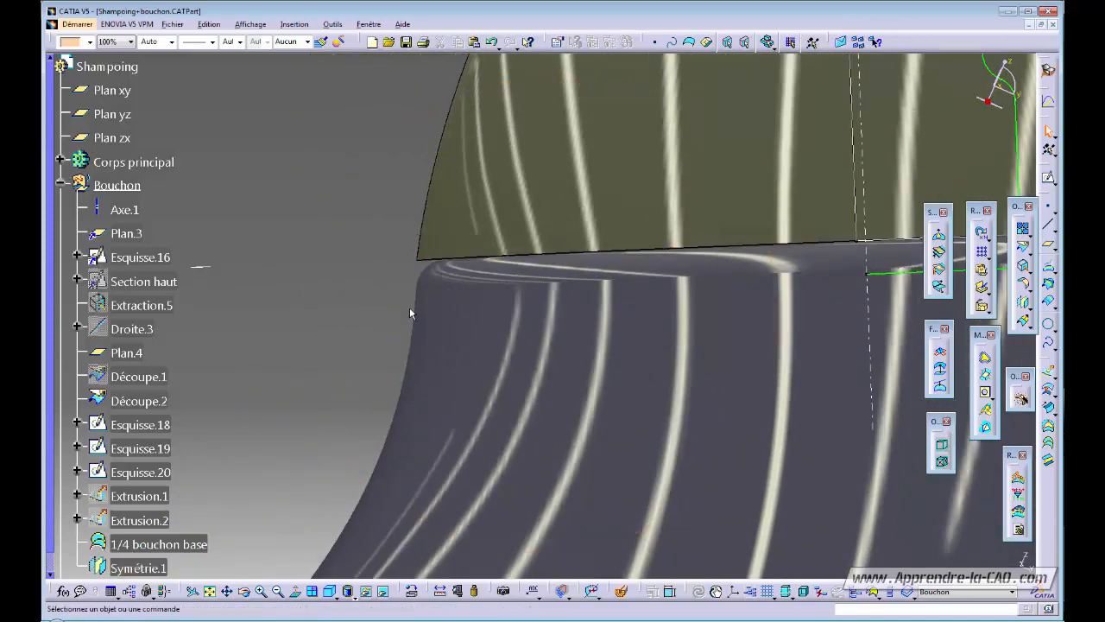
click(435, 183)
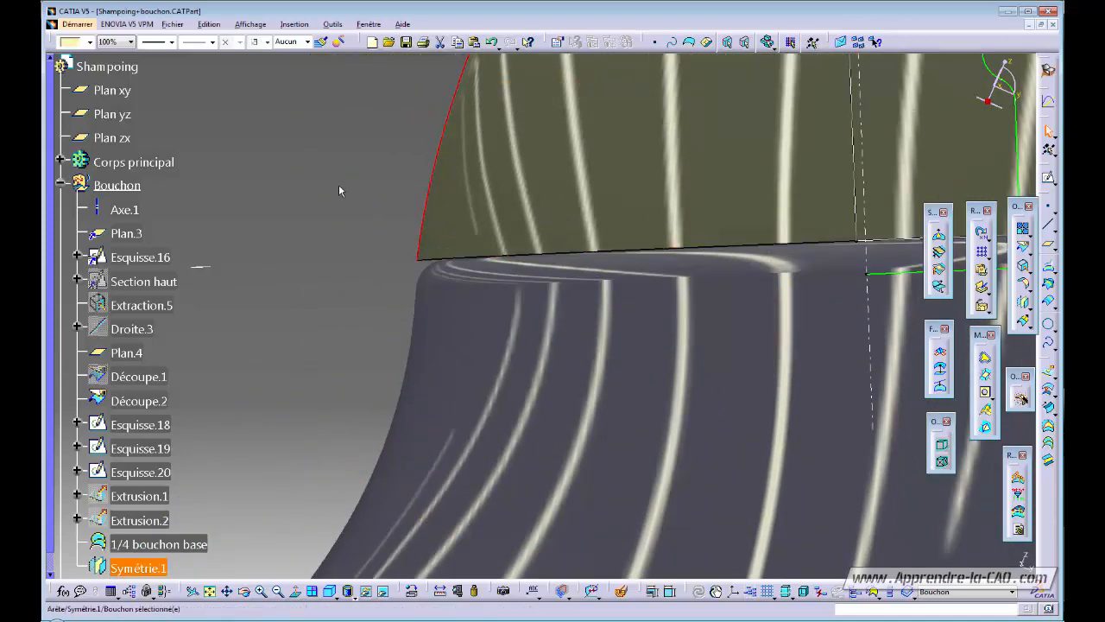
middle_drag(323, 285, 321, 370)
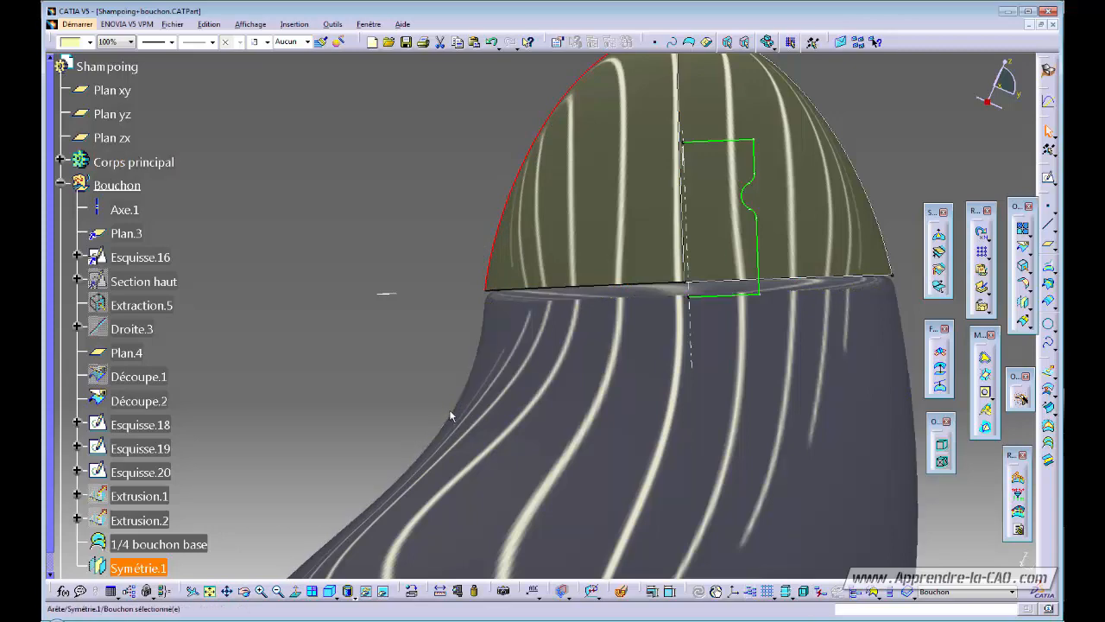
middle_drag(449, 398, 378, 216)
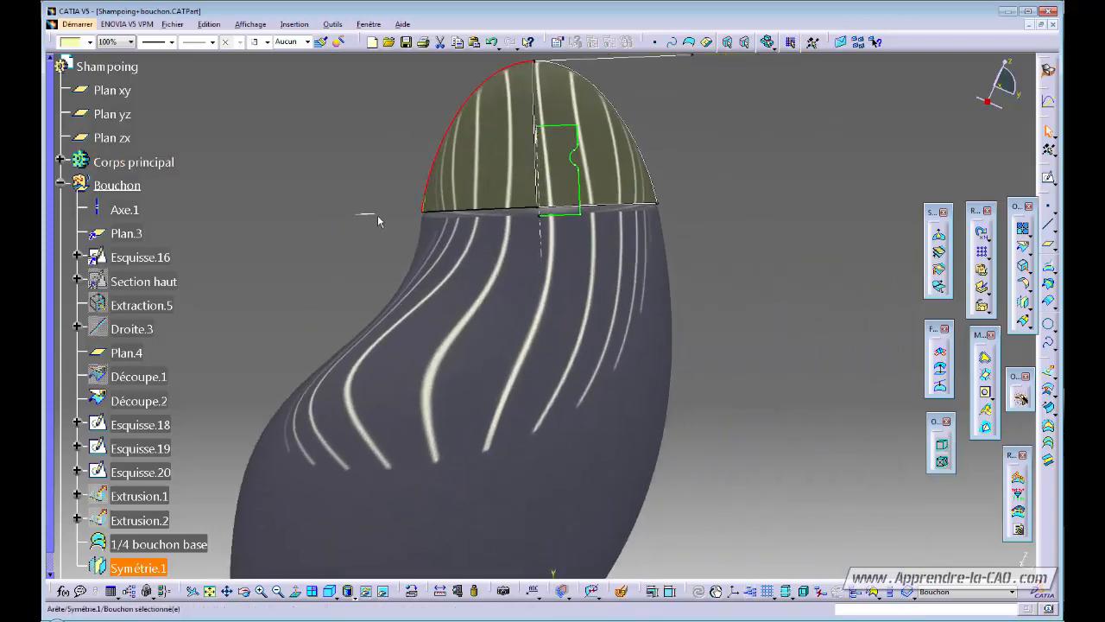
middle_drag(720, 302, 617, 147)
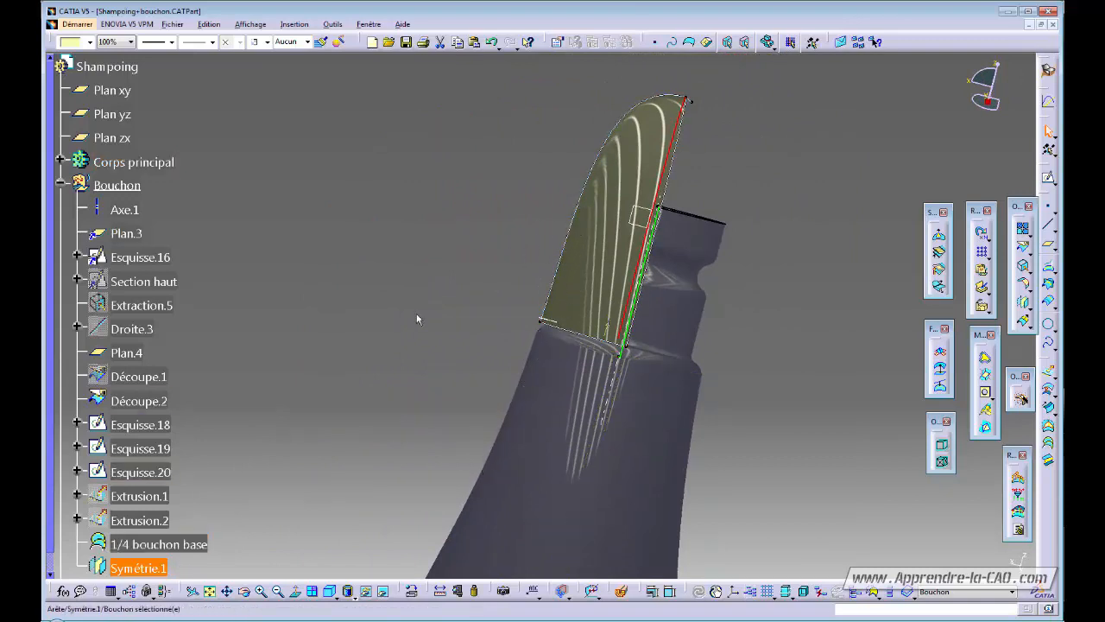
middle_drag(420, 316, 498, 264)
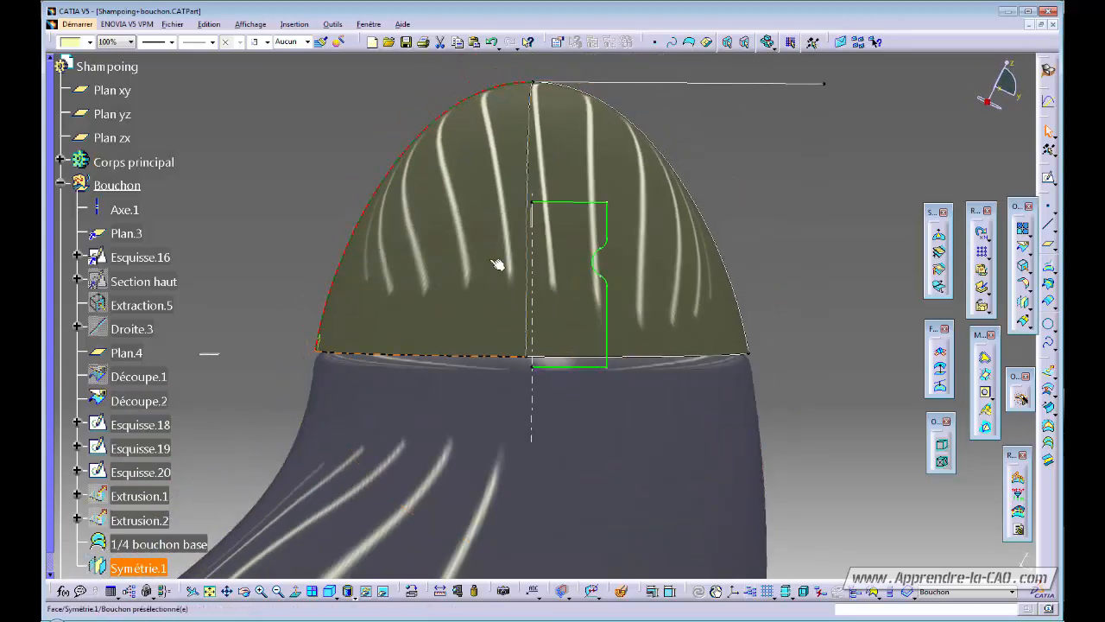
Step: Delete the mirrored cap surface Symétrie.1
click(479, 236)
key(Delete)
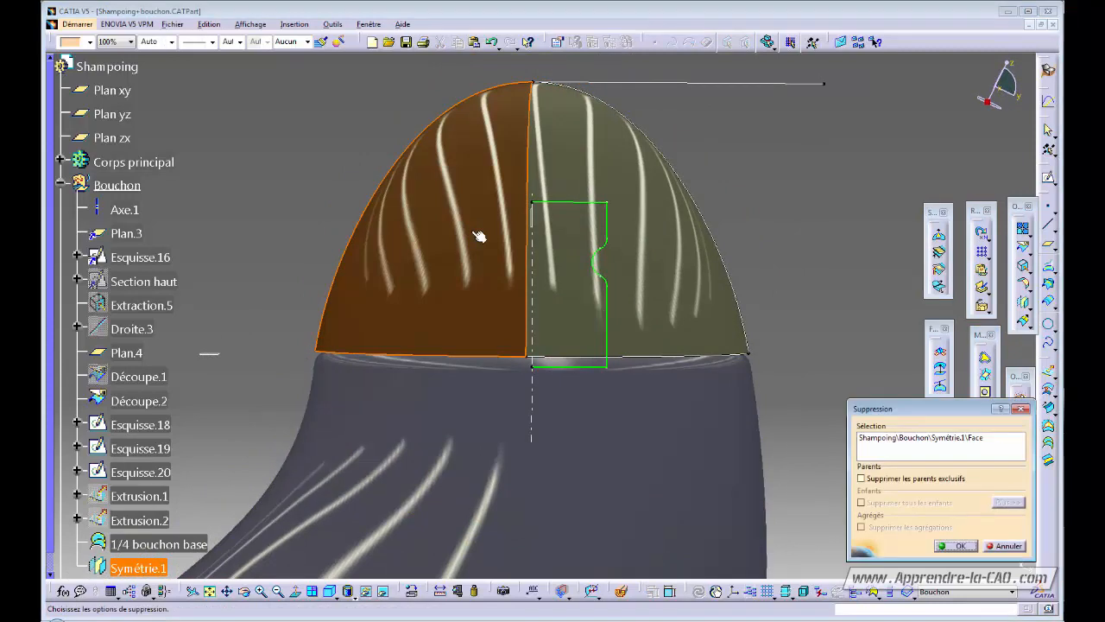
key(Return)
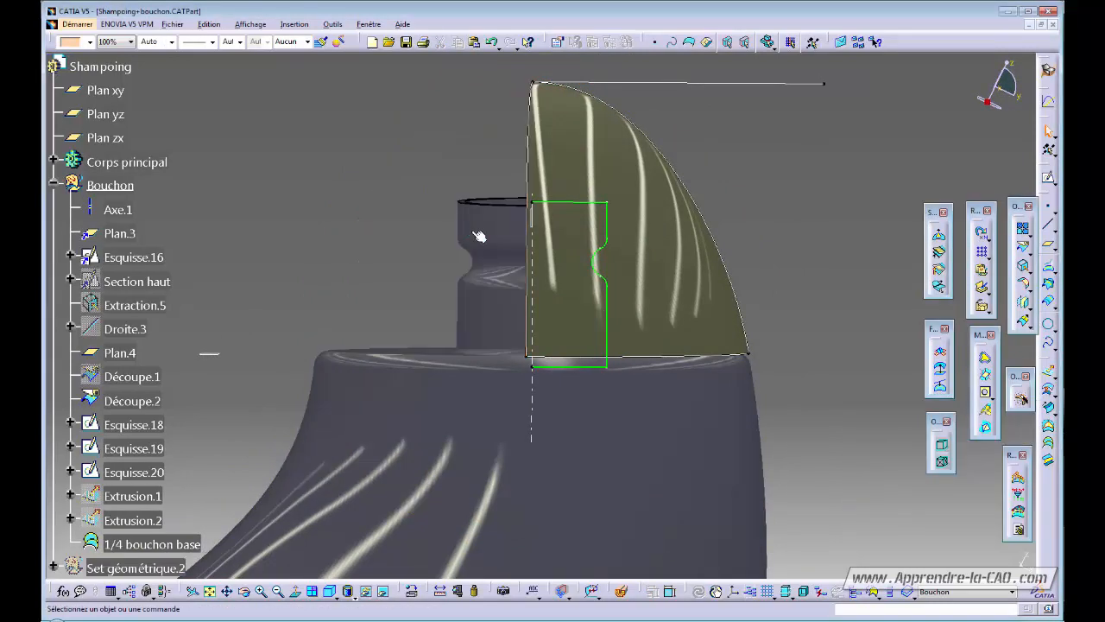
Step: Hide the bottle's Corps principal so only the quarter cap surface and its sketches are displayed
click(127, 162)
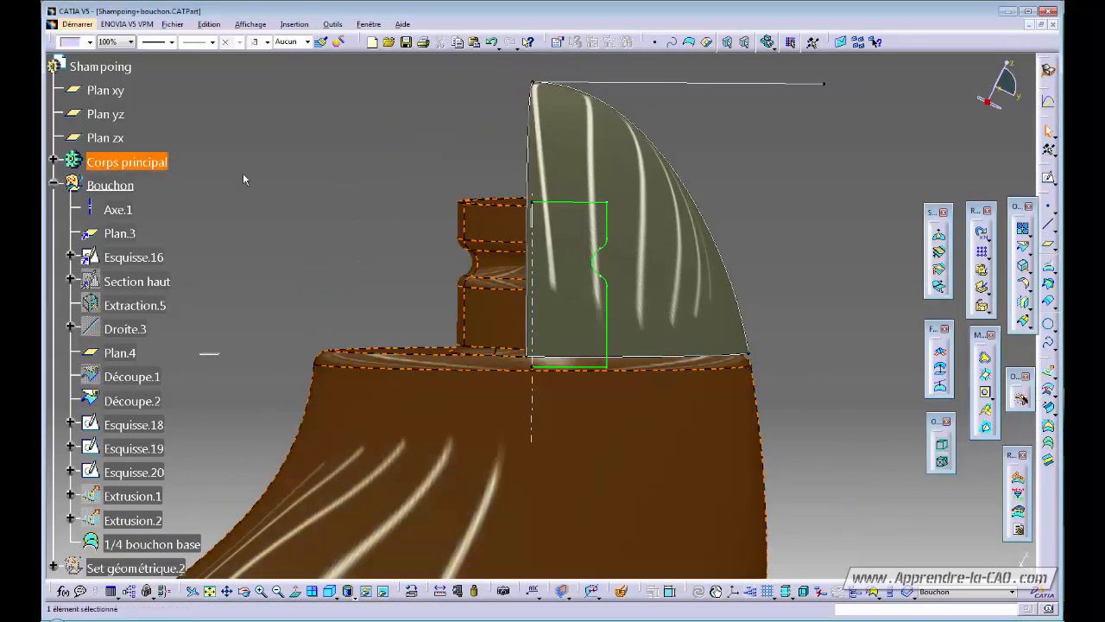
key(space)
ctrl+middle_drag(346, 228, 449, 346)
middle_drag(553, 336, 472, 315)
middle_drag(633, 363, 550, 431)
middle_drag(598, 368, 509, 362)
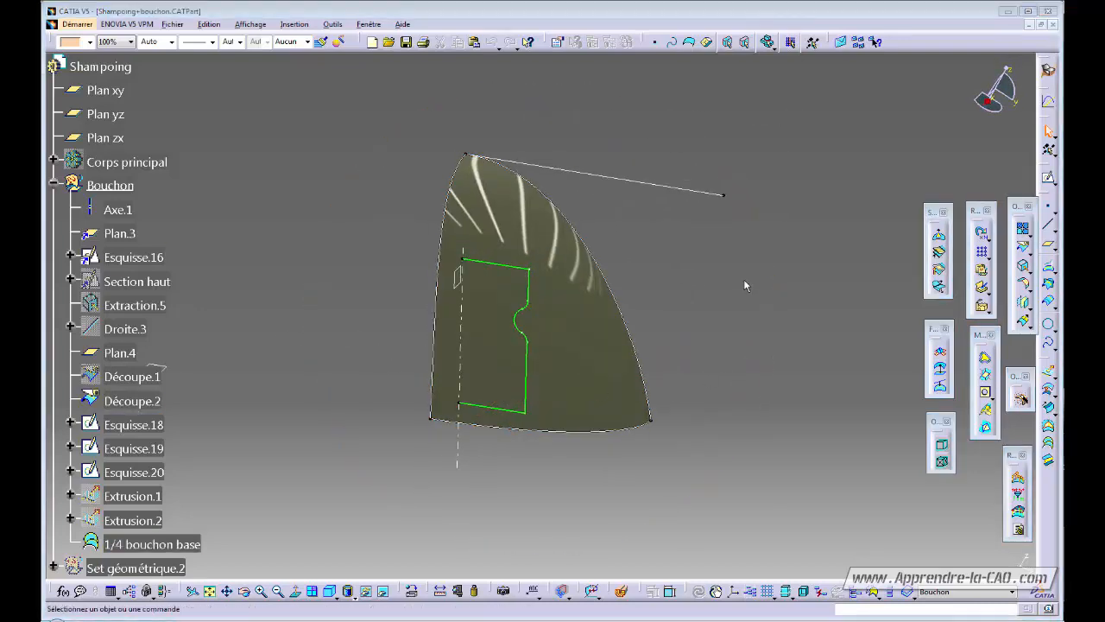
Step: Switch to the Dessin shampoing+bouchon.CATProduct window to view the cap surface over the reference picture
click(368, 24)
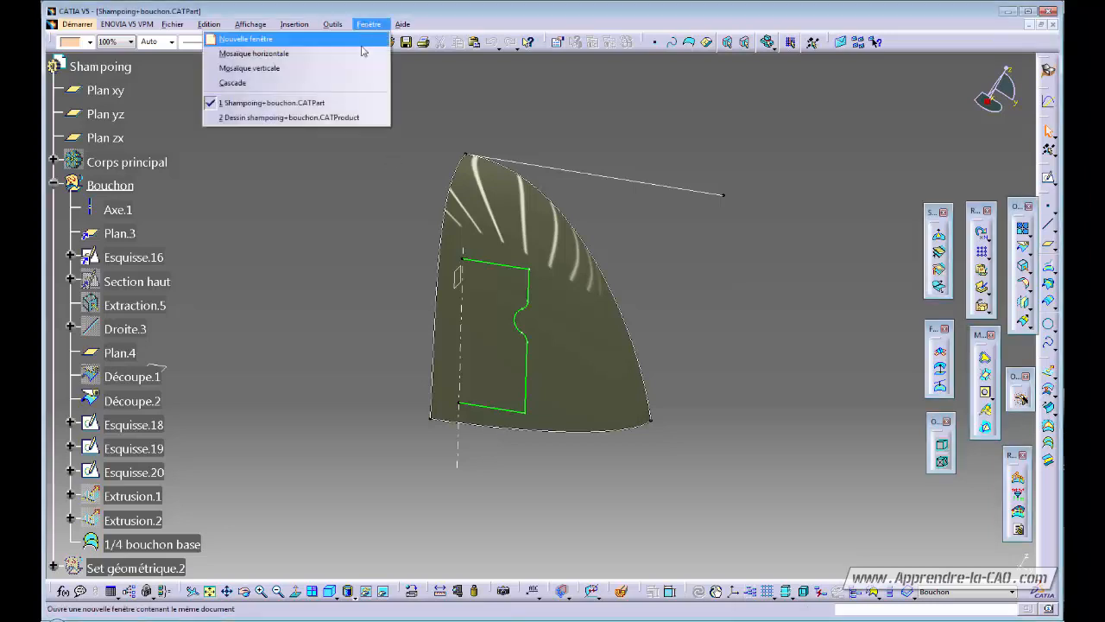
click(341, 114)
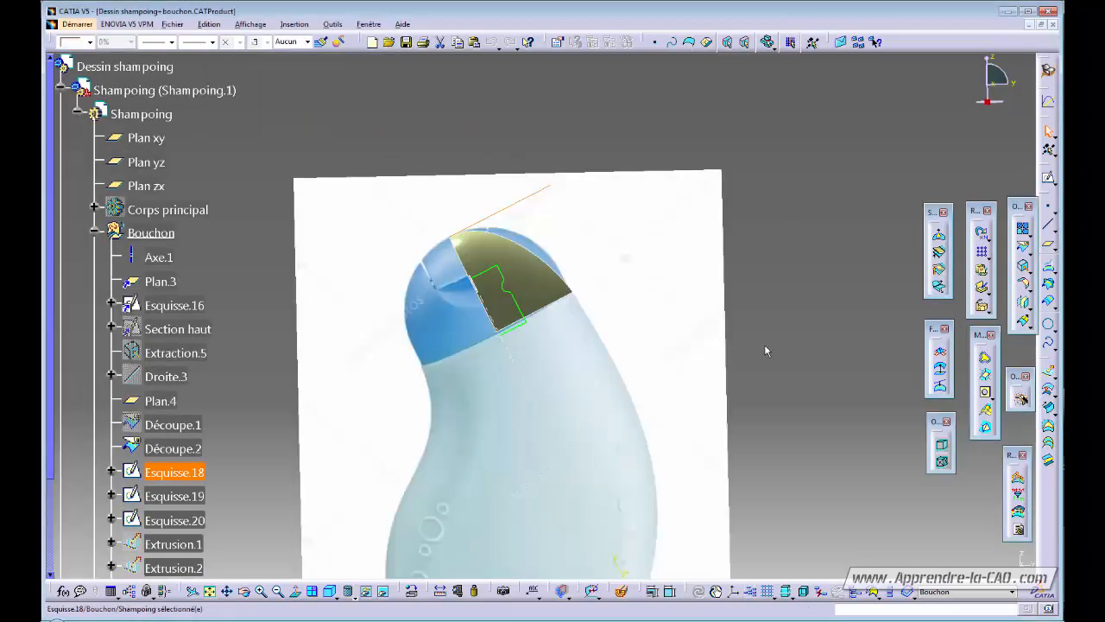
middle_drag(764, 319, 763, 303)
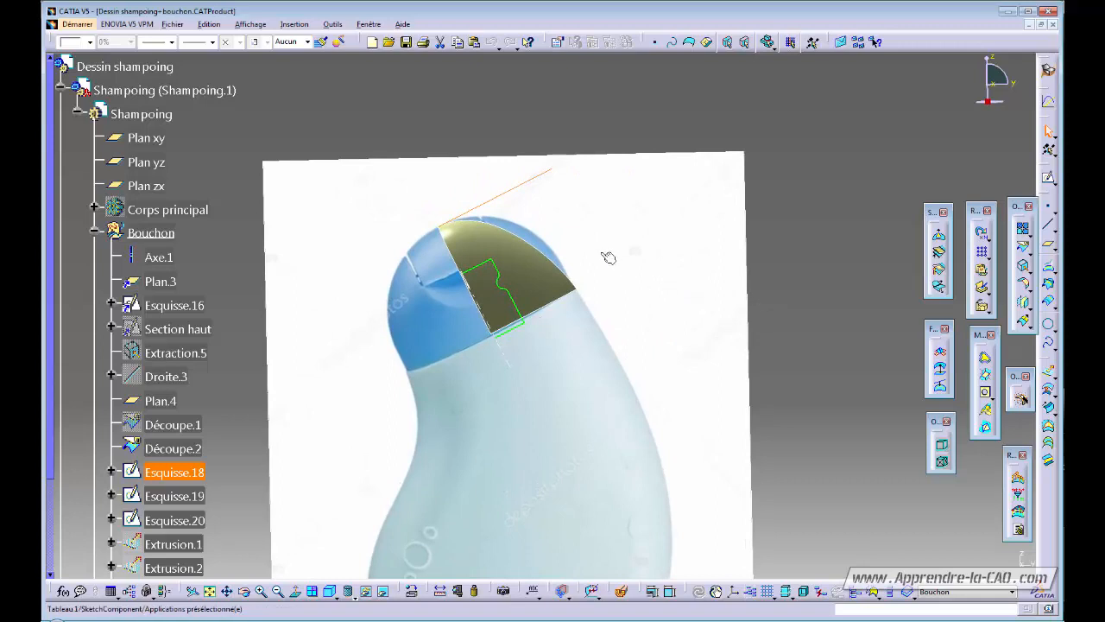
Step: Edit the cap's side profile spline in Esquisse.19, adding a passing point after its first point near the picture's cap outline
double_click(529, 243)
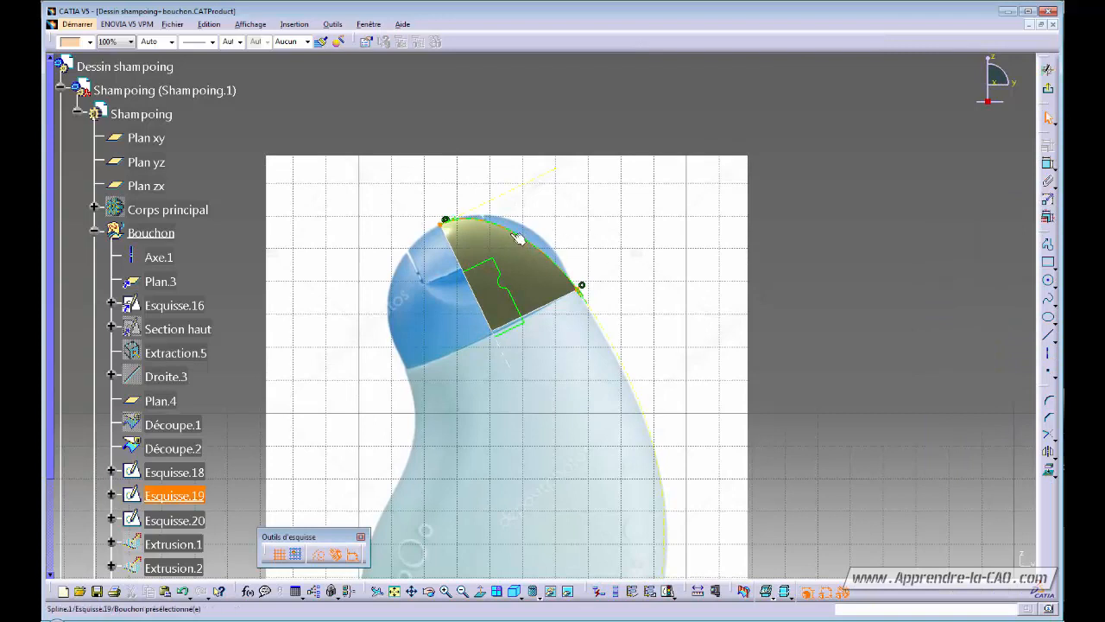
double_click(520, 236)
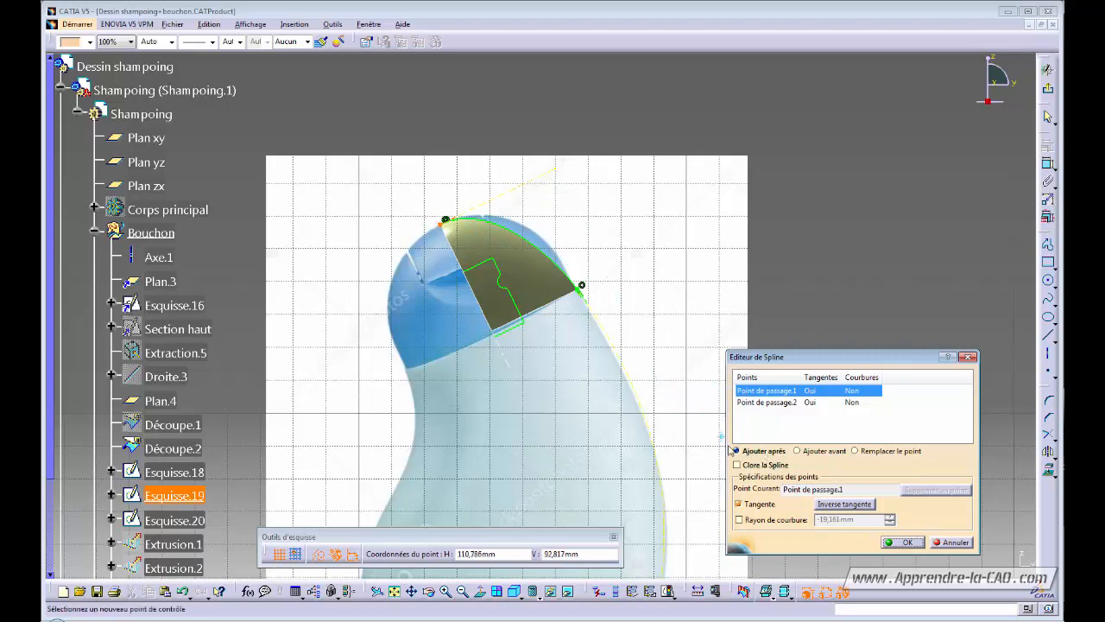
click(527, 226)
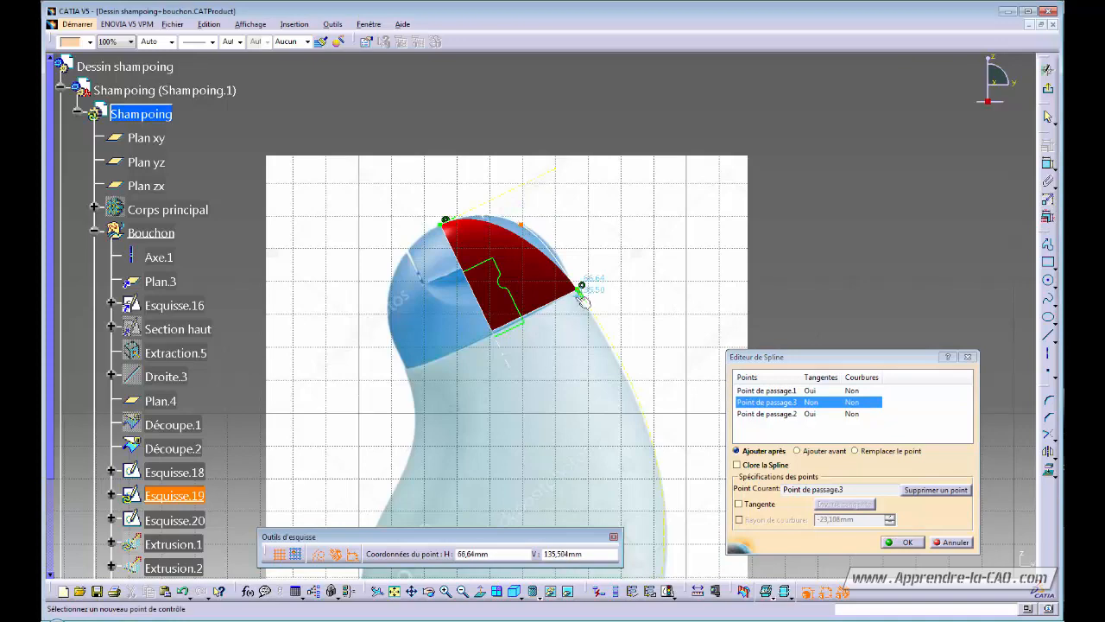
click(902, 542)
Step: Move the spline's new middle point onto the picture's cap outline, constrain it as Fixe and exit the sketch
scroll(514, 250, up, 5)
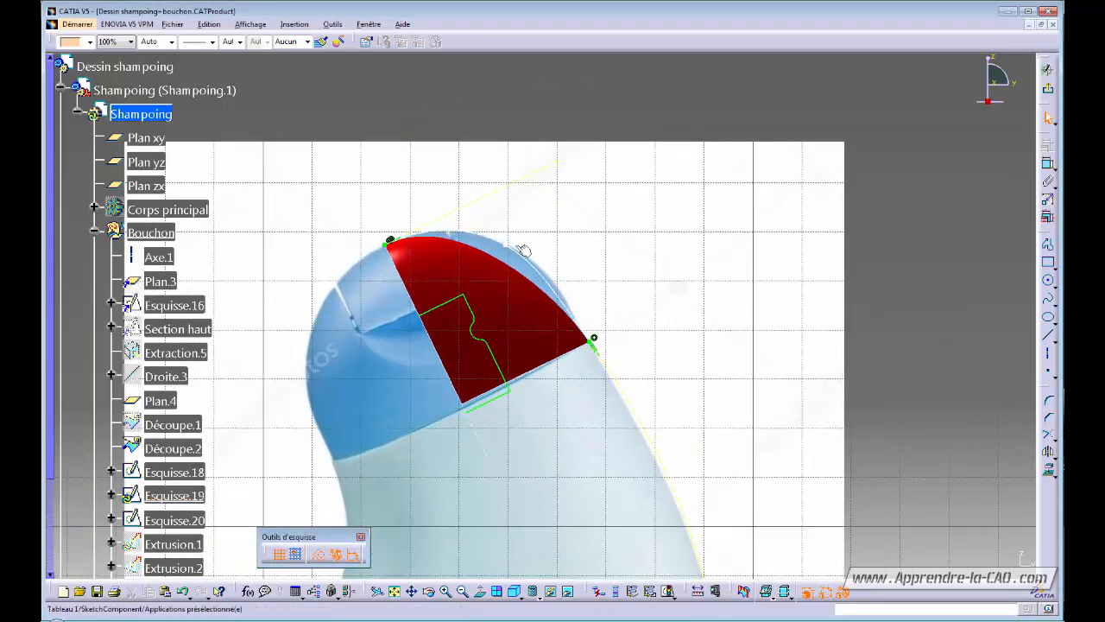
click(516, 252)
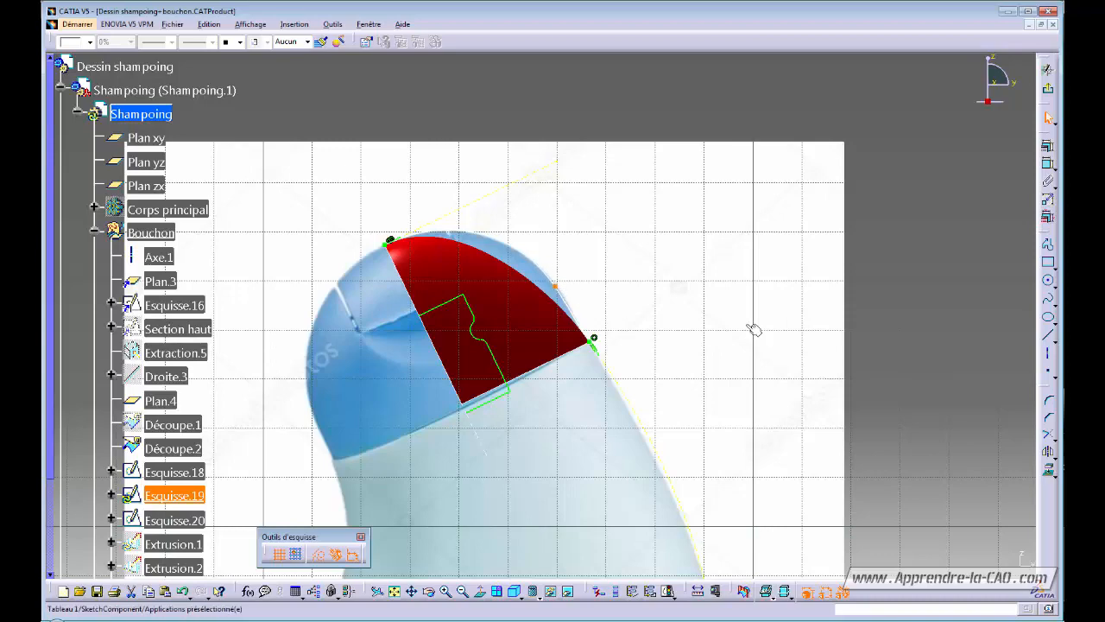
mouse_move(752, 328)
middle_down()
mouse_move(749, 307)
mouse_move(834, 288)
middle_up()
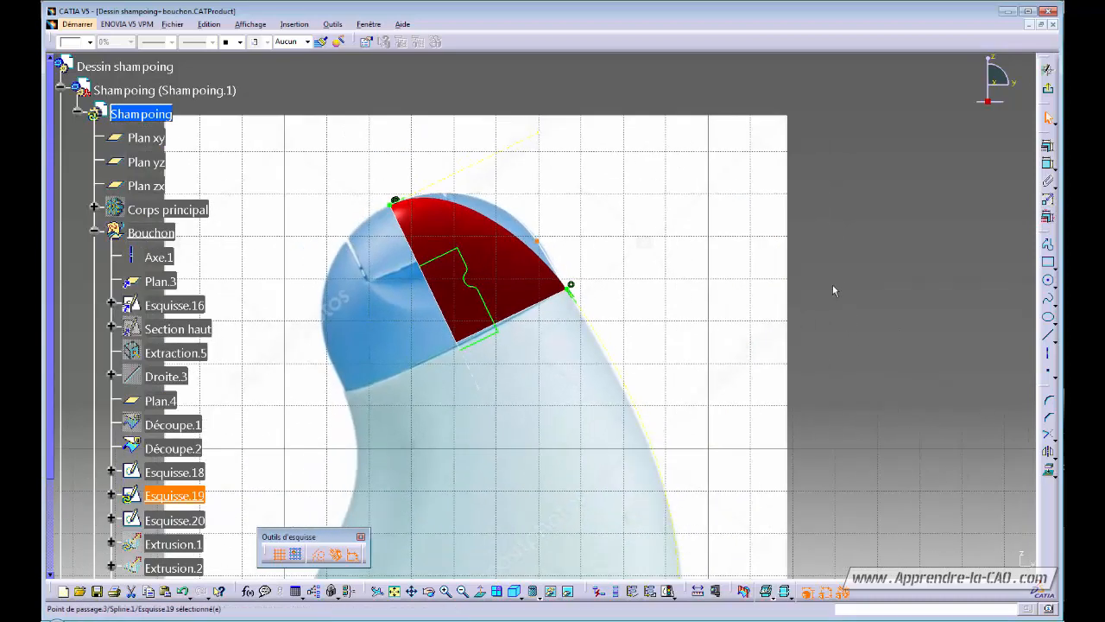
click(1047, 147)
click(942, 334)
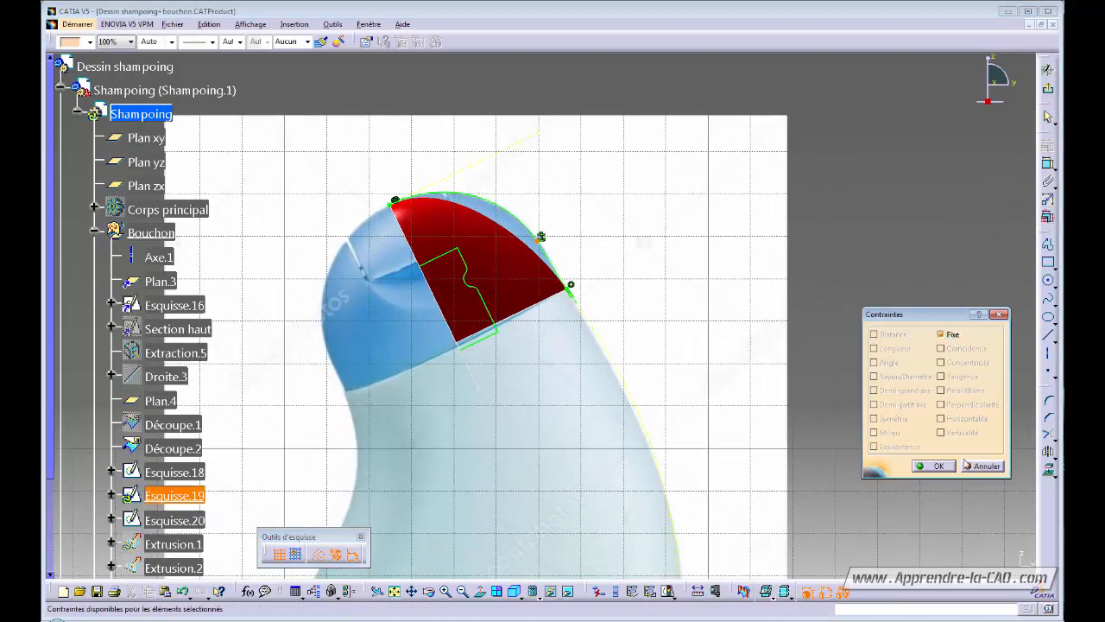
click(950, 466)
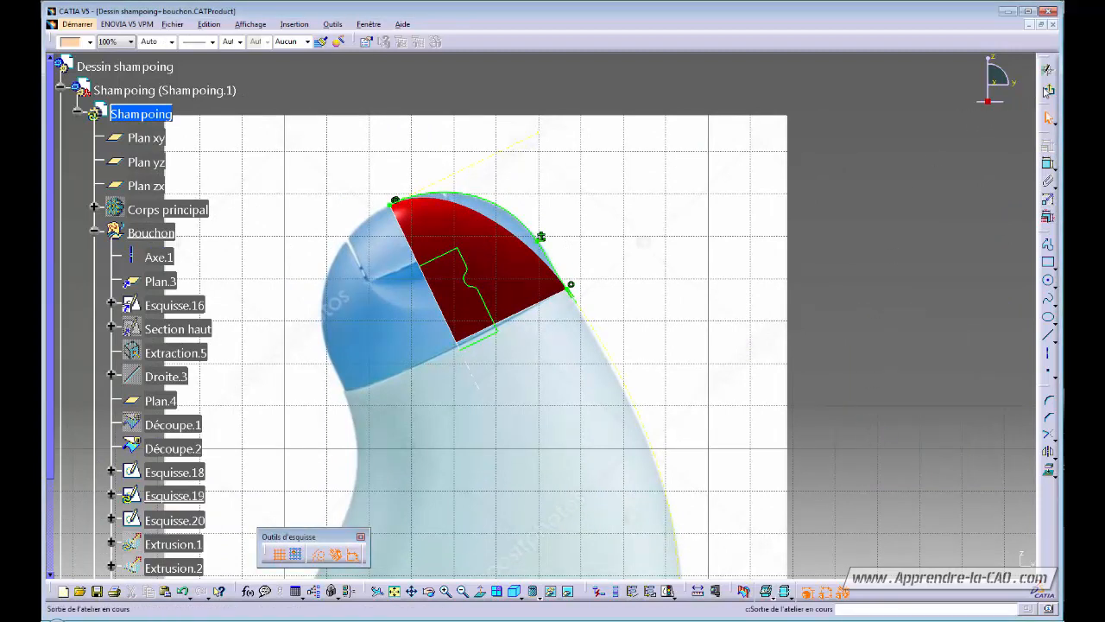
click(1049, 92)
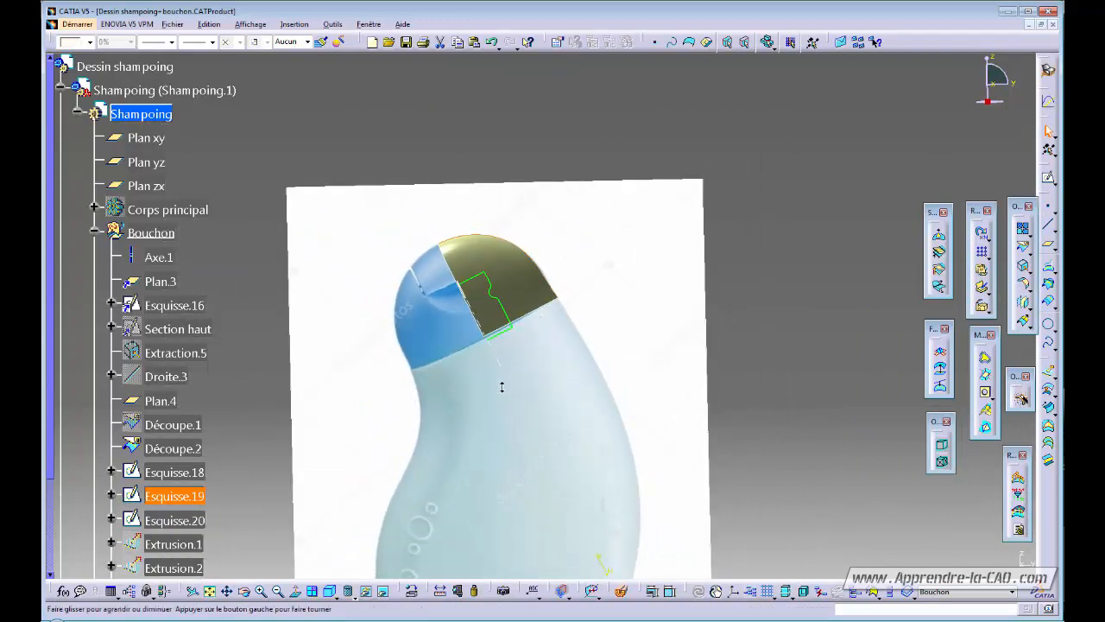
Step: Try a symmetry of the 1/4 bouchon base surface about Plan.4 to compare it with the pictured cap, without keeping it
click(486, 244)
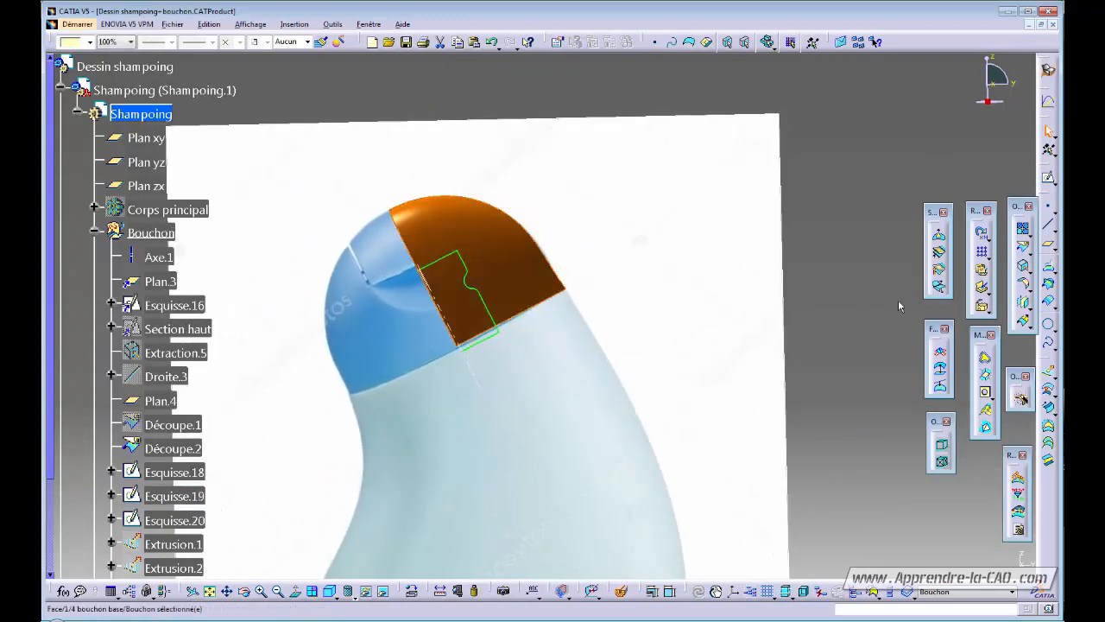
click(1023, 302)
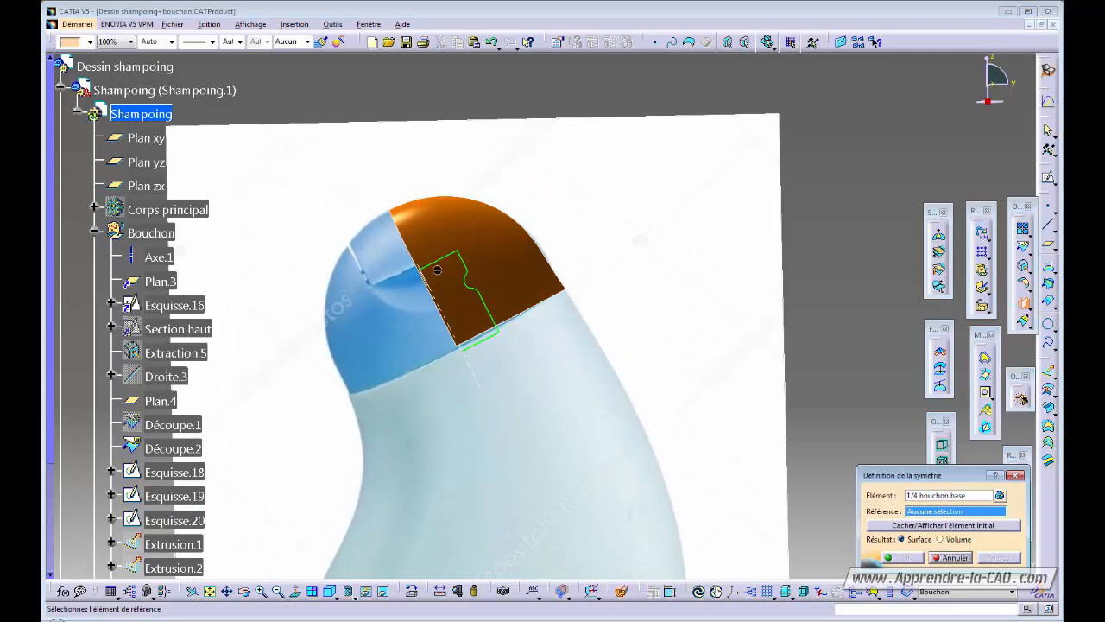
click(432, 278)
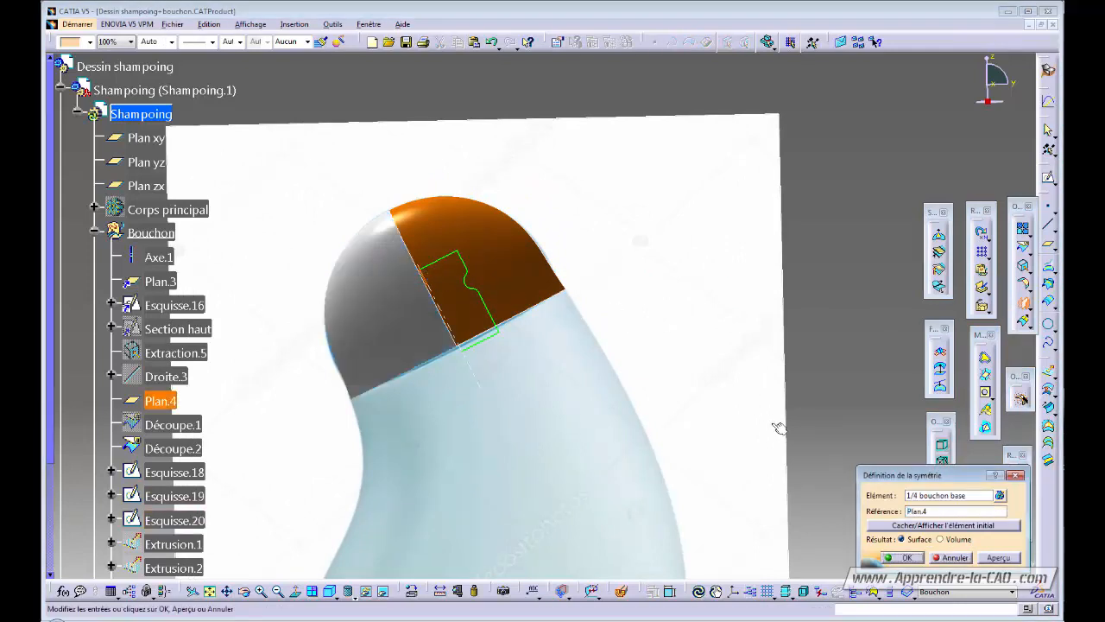
middle_drag(580, 356, 572, 388)
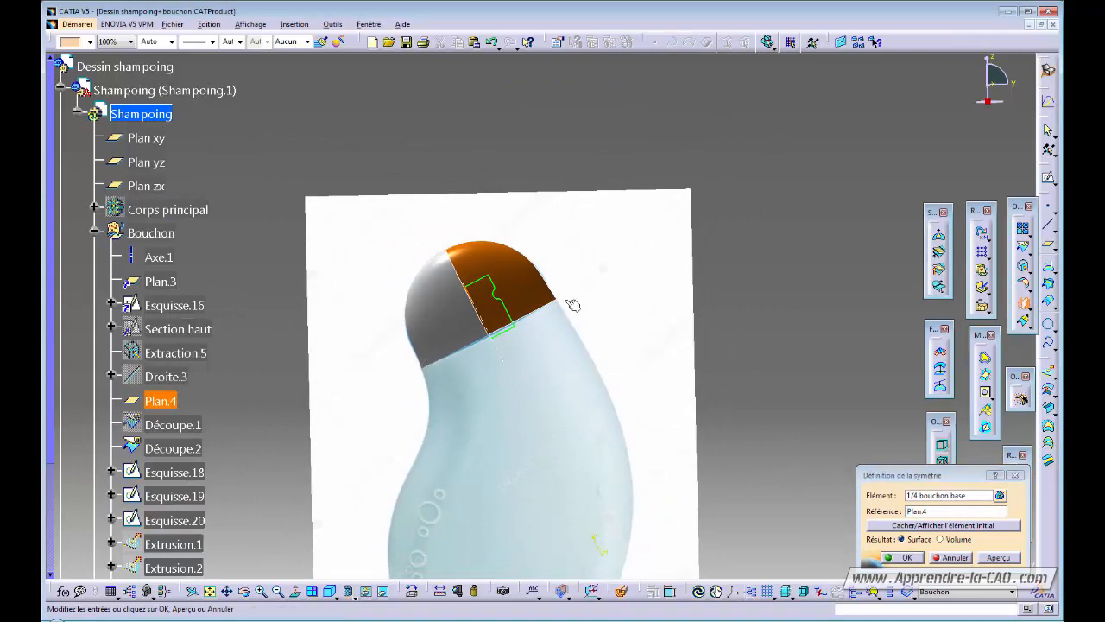
click(950, 559)
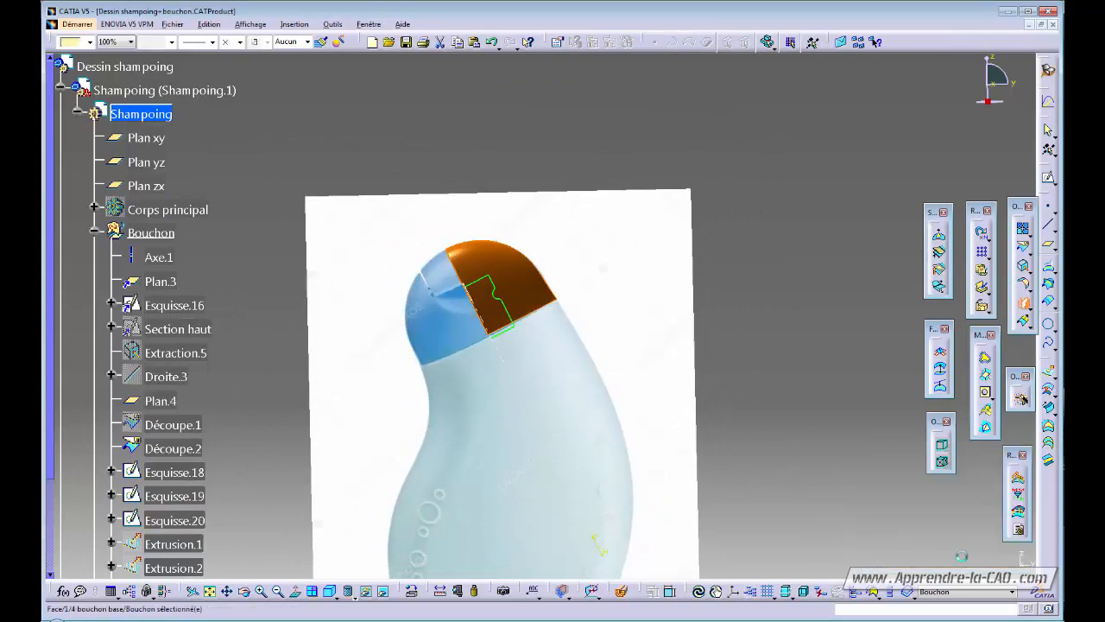
Step: Save the work and switch to the Shampoing+bouchon.CATPart window to inspect the refined quarter cap
middle_drag(530, 363, 480, 90)
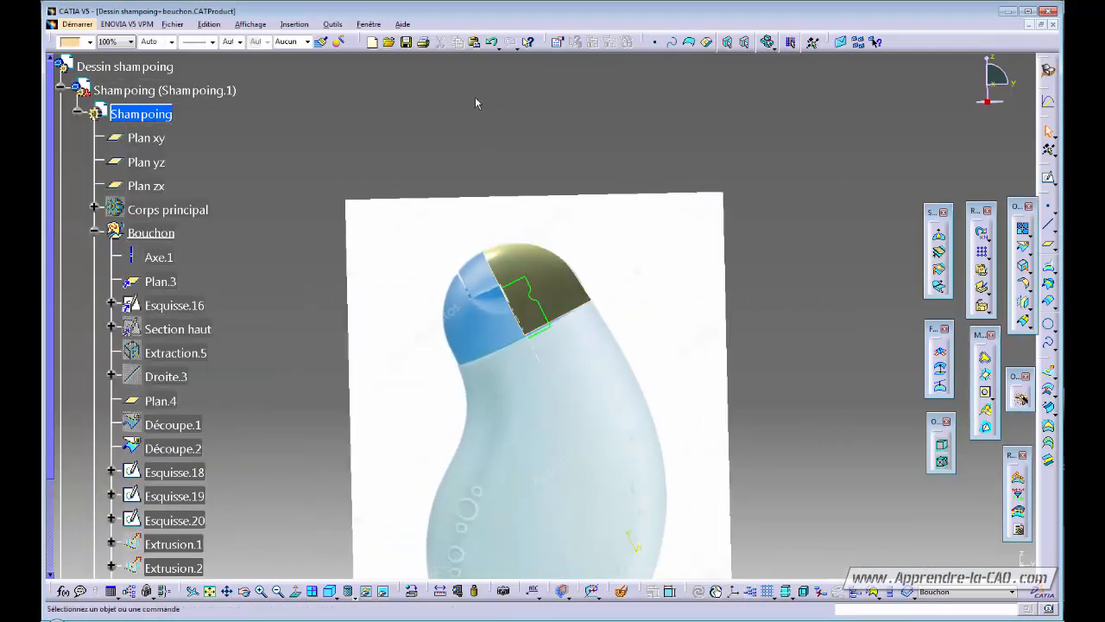
key(ctrl+s)
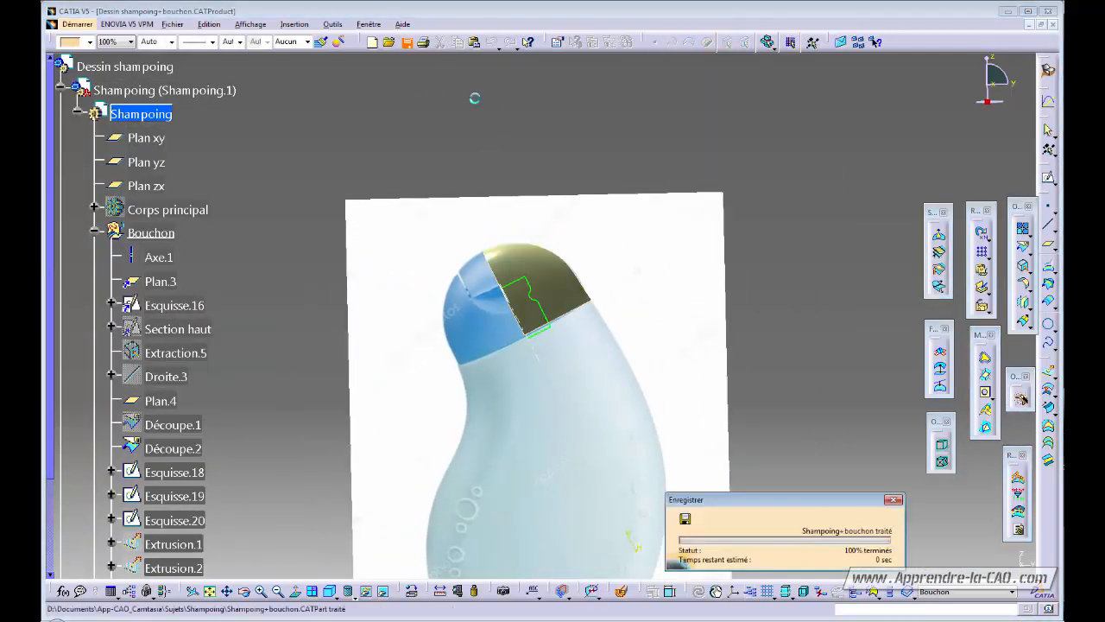
click(362, 25)
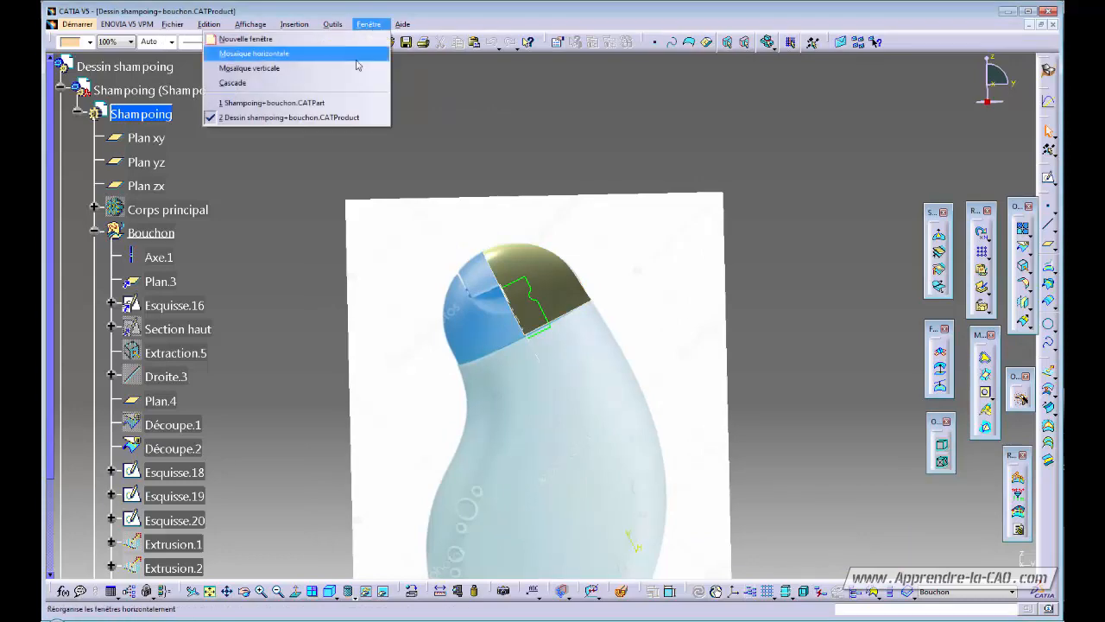
click(272, 105)
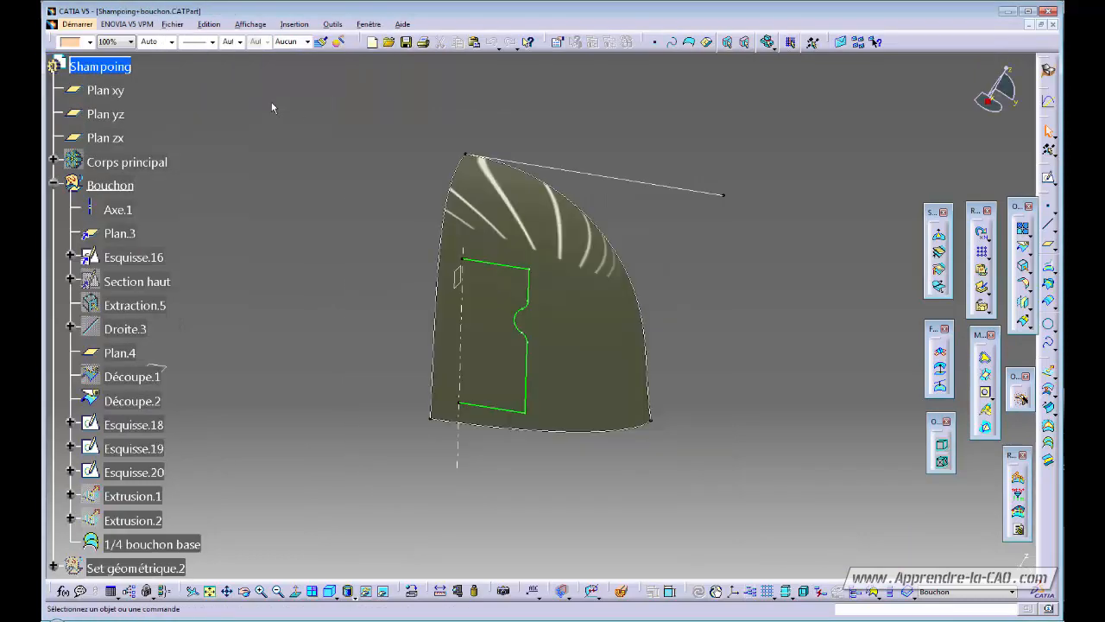
middle_drag(446, 424, 523, 311)
Step: Return to the Dessin shampoing+bouchon.CATProduct window and open a new sketch on the part's Plan yz
click(364, 24)
click(287, 117)
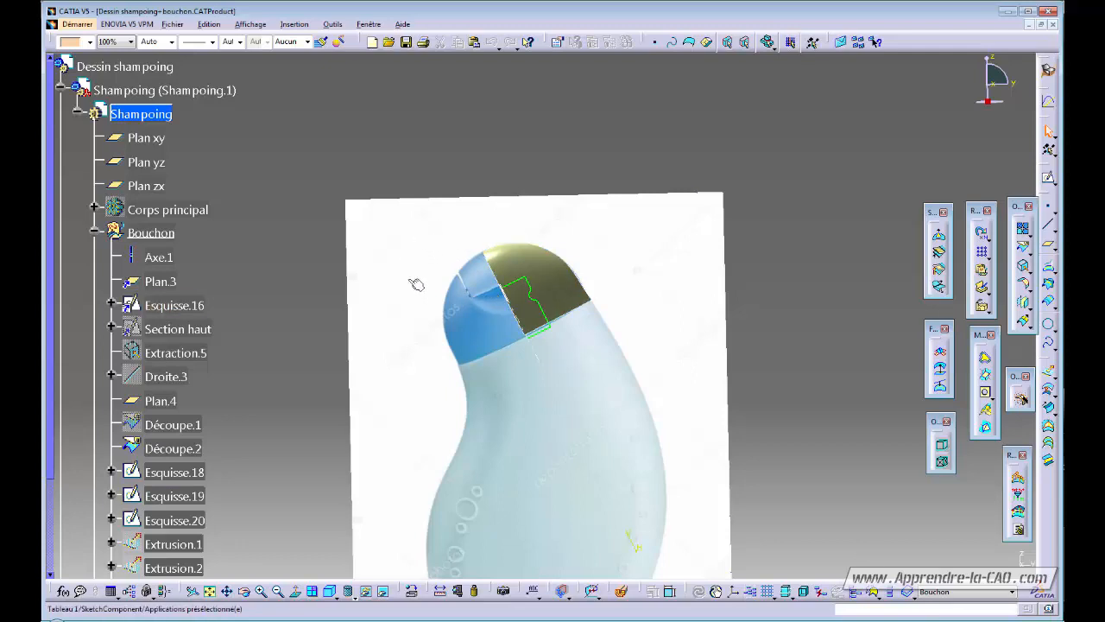
middle_drag(416, 285, 421, 252)
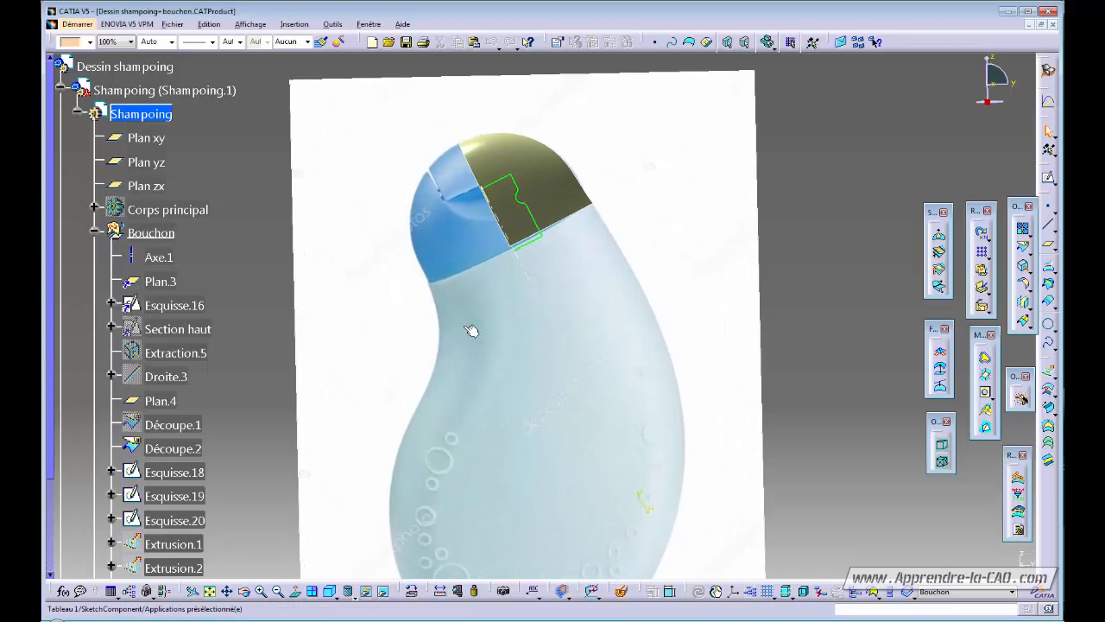
middle_drag(464, 341, 405, 353)
click(164, 164)
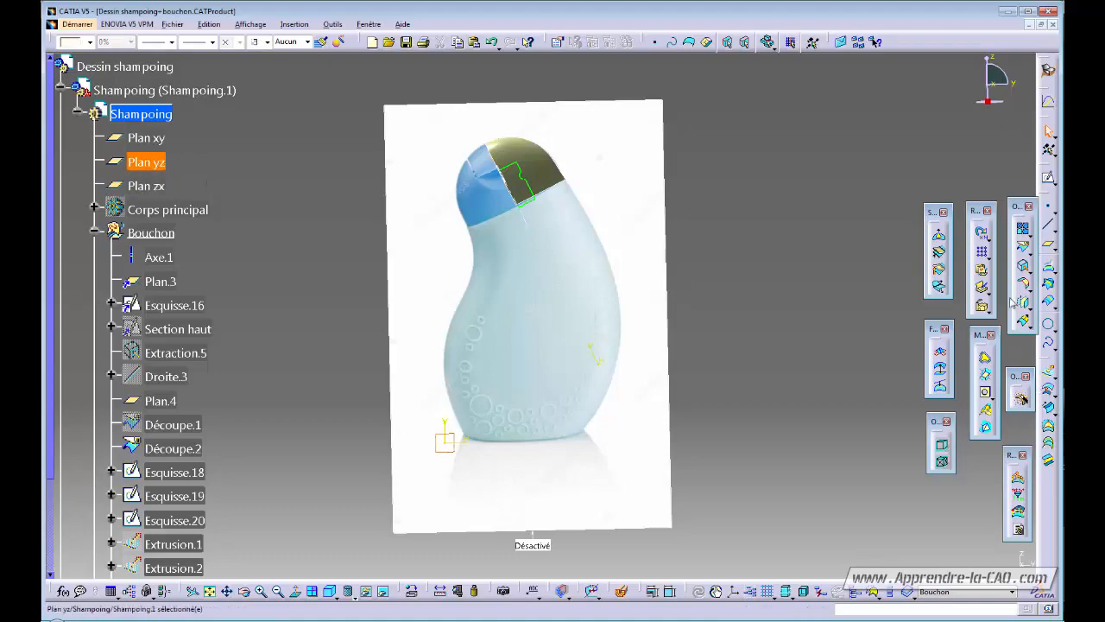
click(1048, 177)
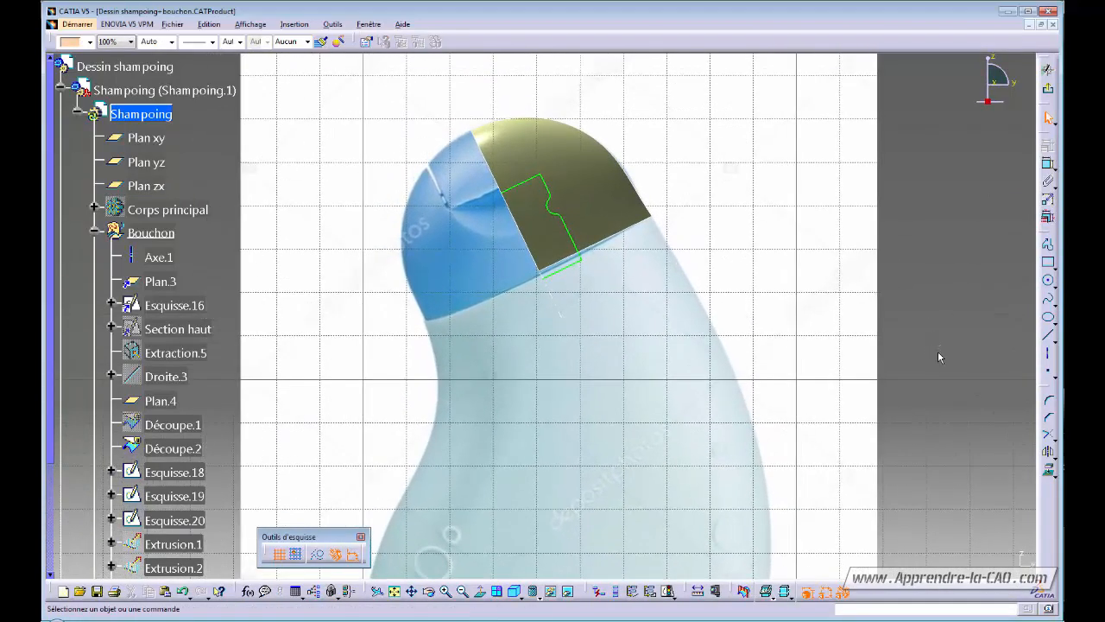
Step: Trace the pictured cap's notch with a two-line L-shaped profile from about (10, 158.6) to about (36, 147) mm, then exit the sketch
click(1048, 248)
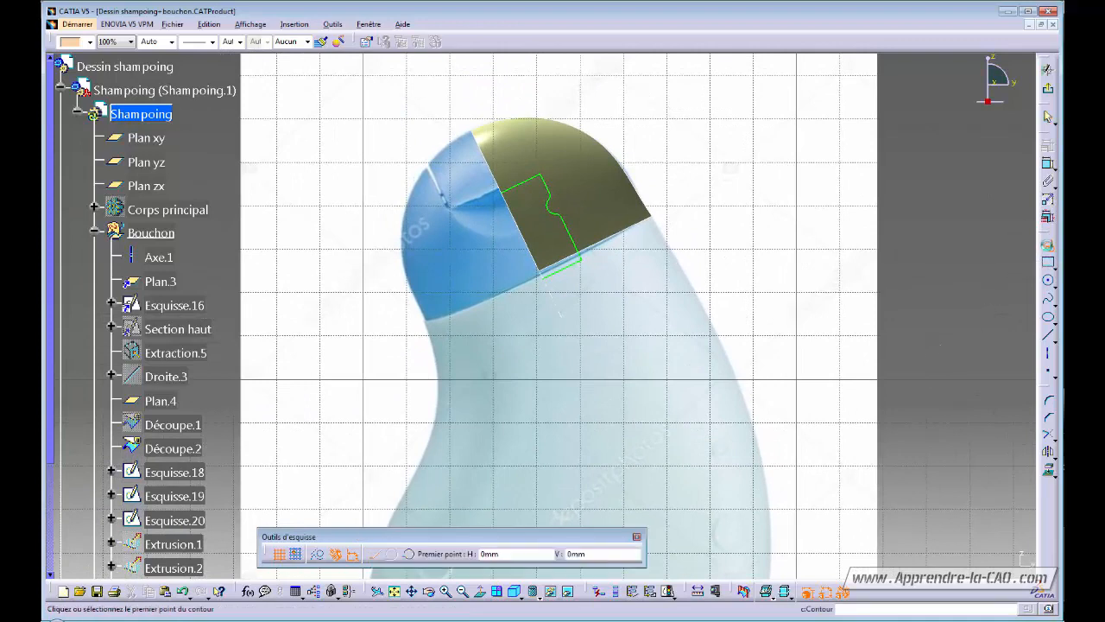
click(411, 125)
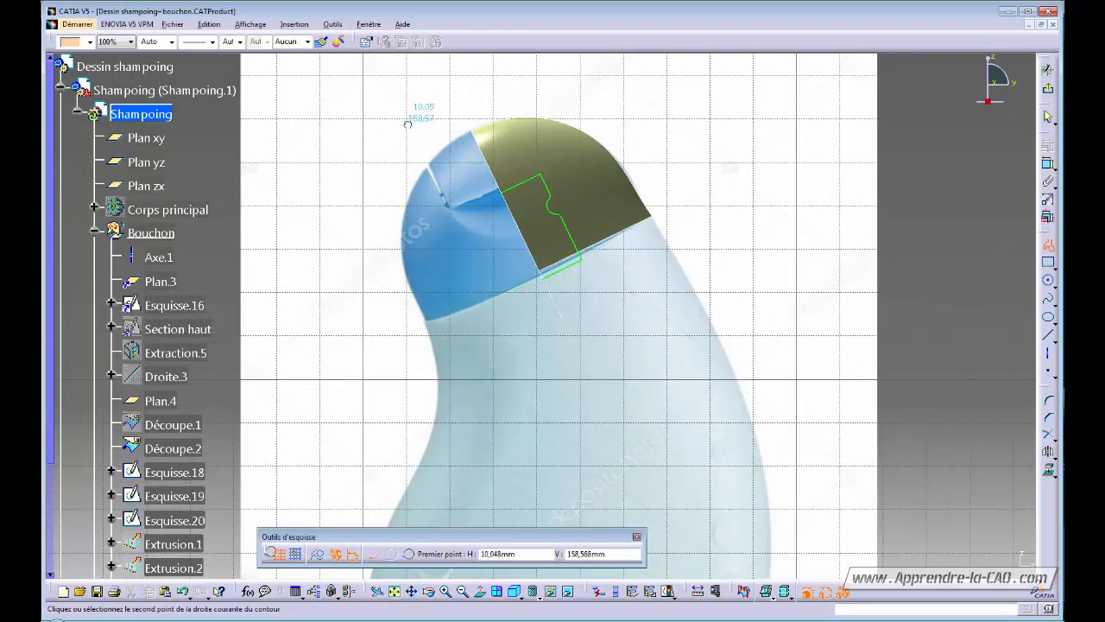
click(450, 209)
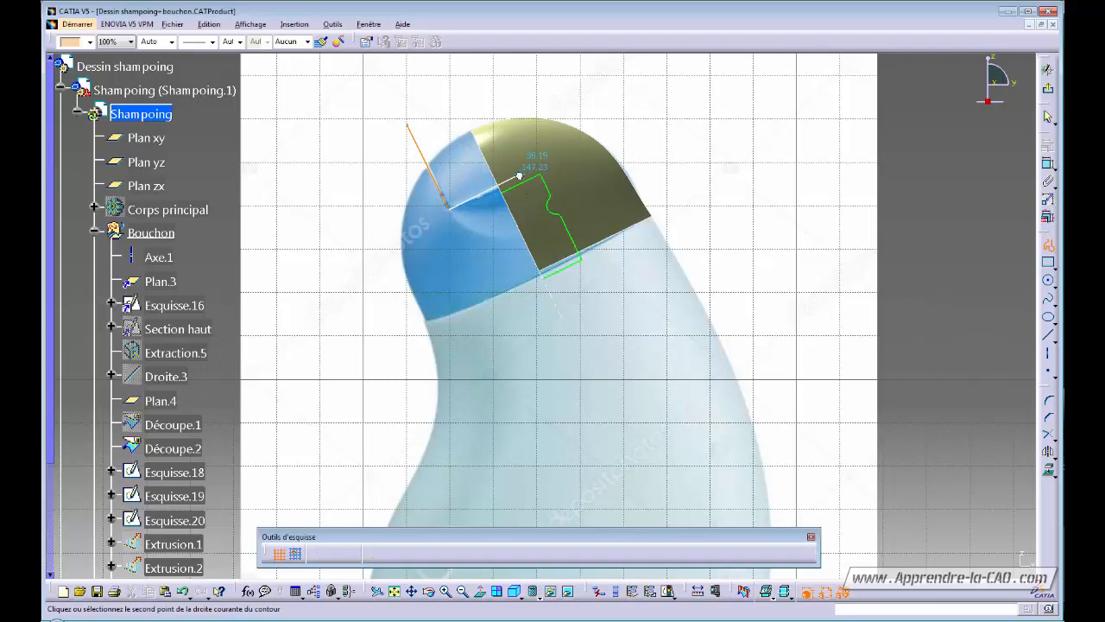
click(525, 177)
double_click(522, 174)
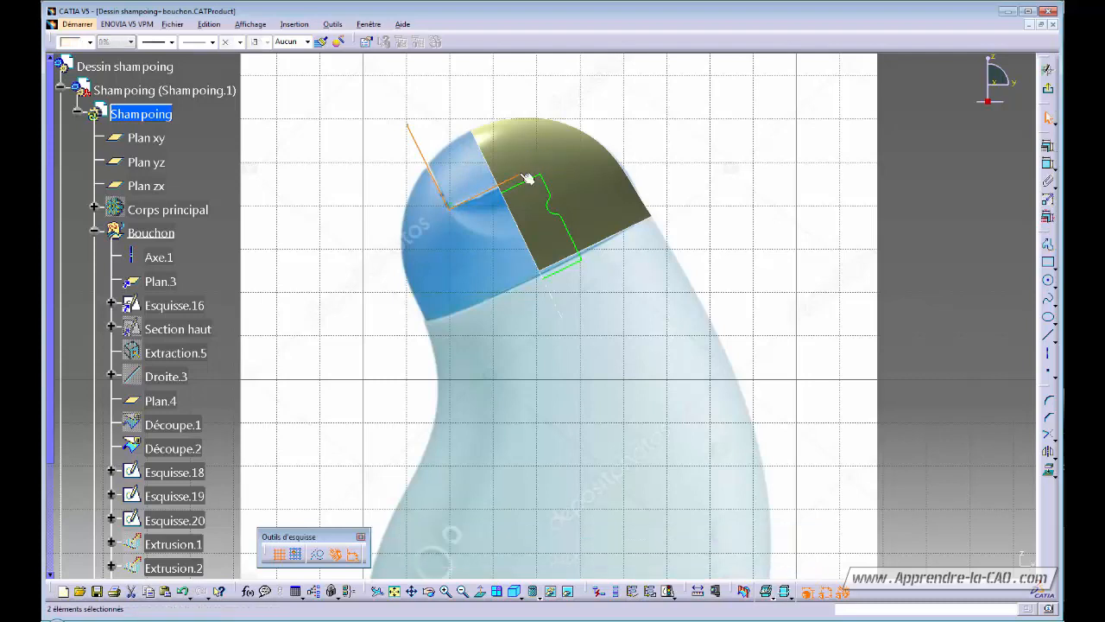
click(959, 259)
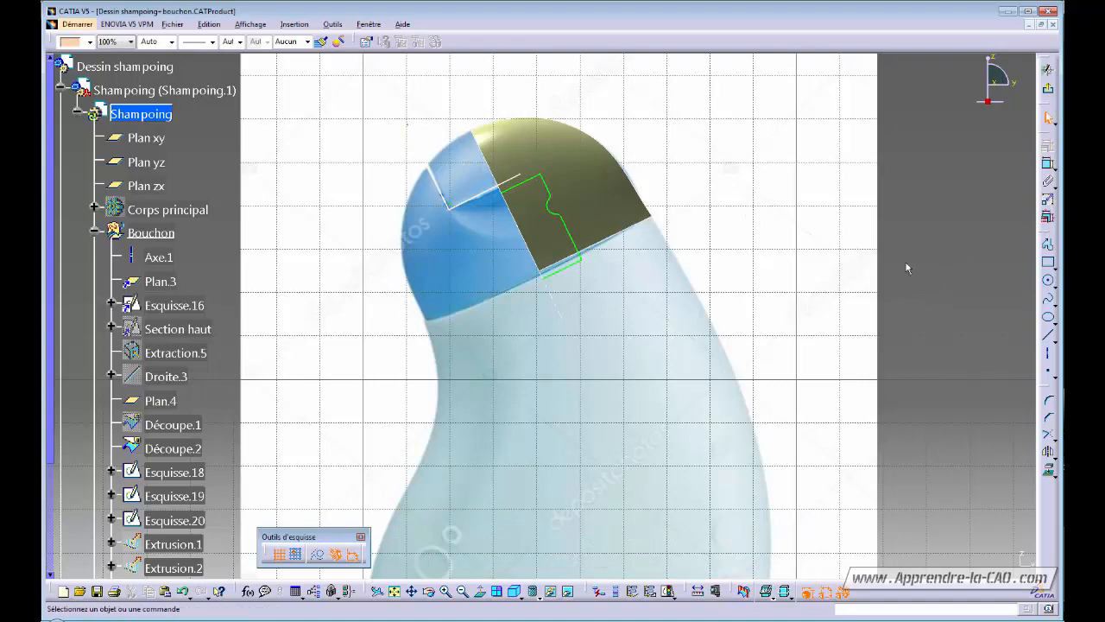
click(1047, 87)
Step: In the Shampoing+bouchon.CATPart window, reopen Esquisse.21 and intersect Plan.4 with its sketch plane as a construction line
click(369, 25)
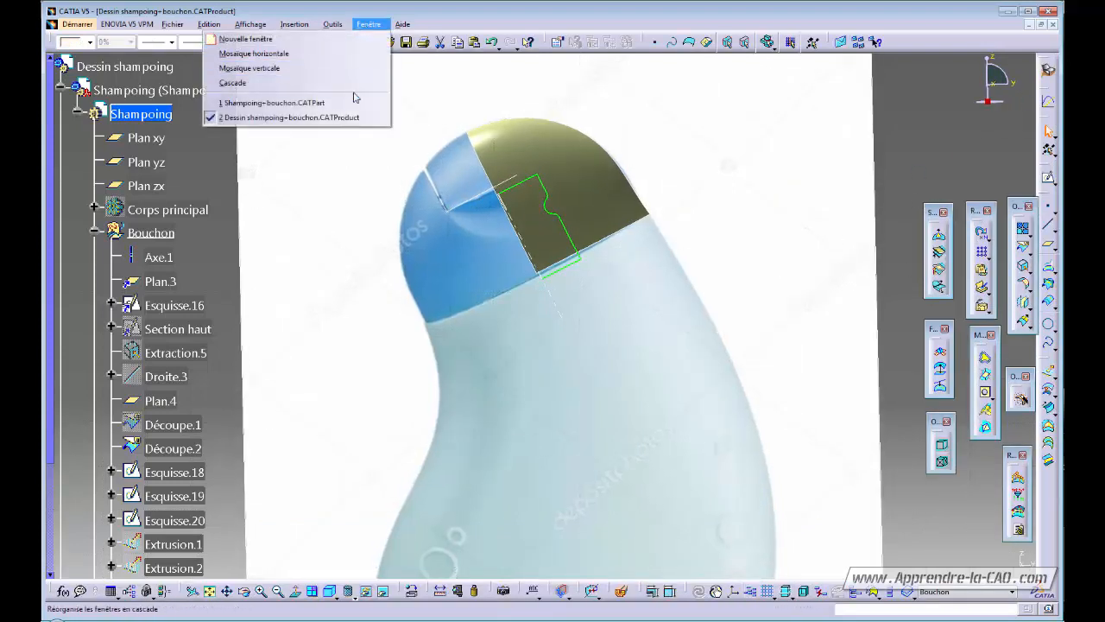
click(286, 104)
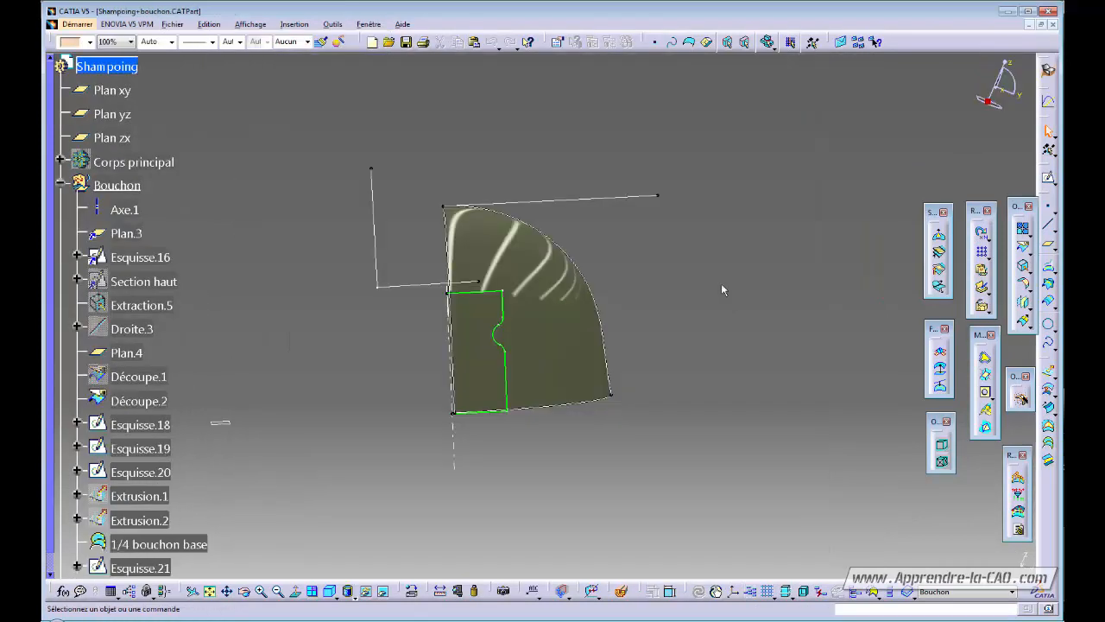
mouse_move(407, 343)
middle_down()
mouse_move(411, 371)
mouse_move(476, 368)
mouse_move(441, 390)
mouse_move(475, 375)
mouse_move(461, 337)
mouse_move(463, 354)
middle_up()
double_click(426, 298)
click(464, 354)
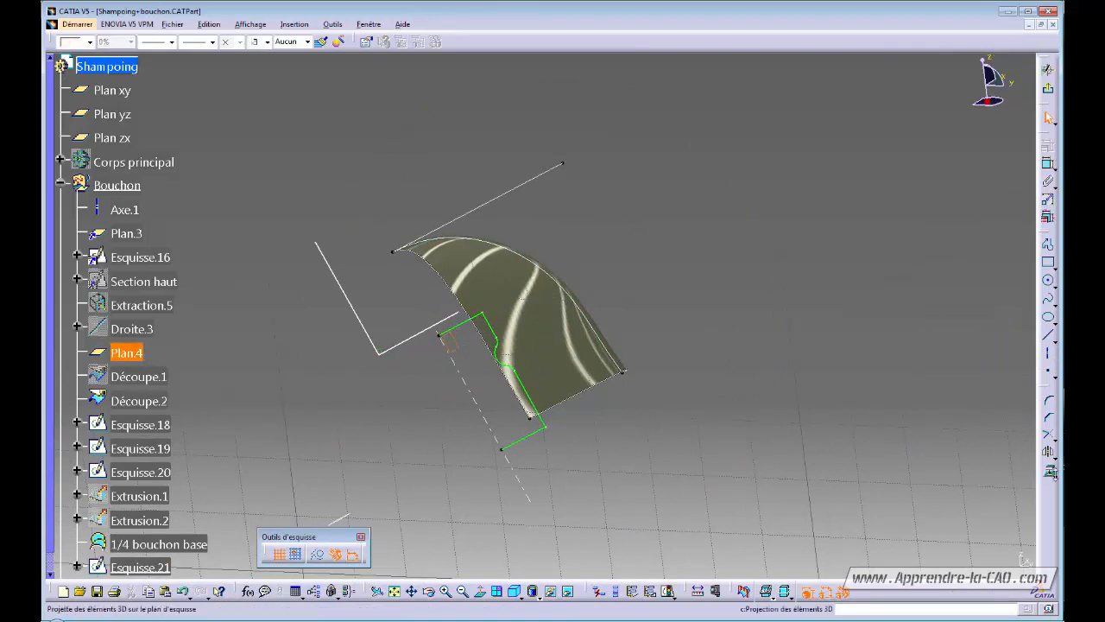
click(1048, 470)
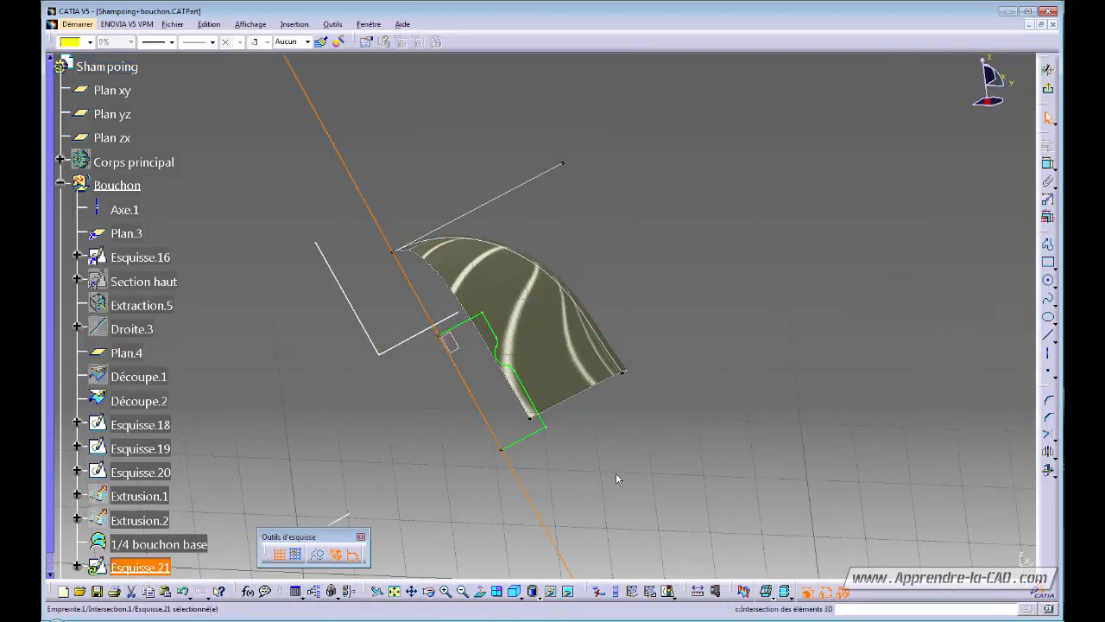
click(317, 555)
Step: Constrain the L-profile's lower line perpendicular to the Plan.4 construction line
middle_drag(403, 457, 472, 404)
click(479, 297)
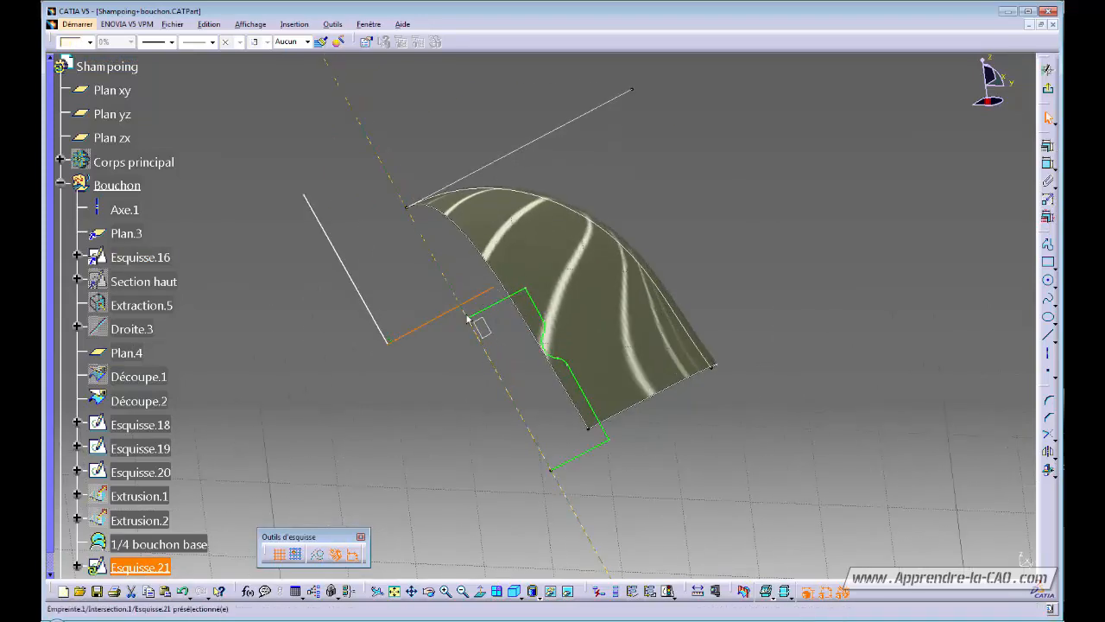
ctrl+click(467, 319)
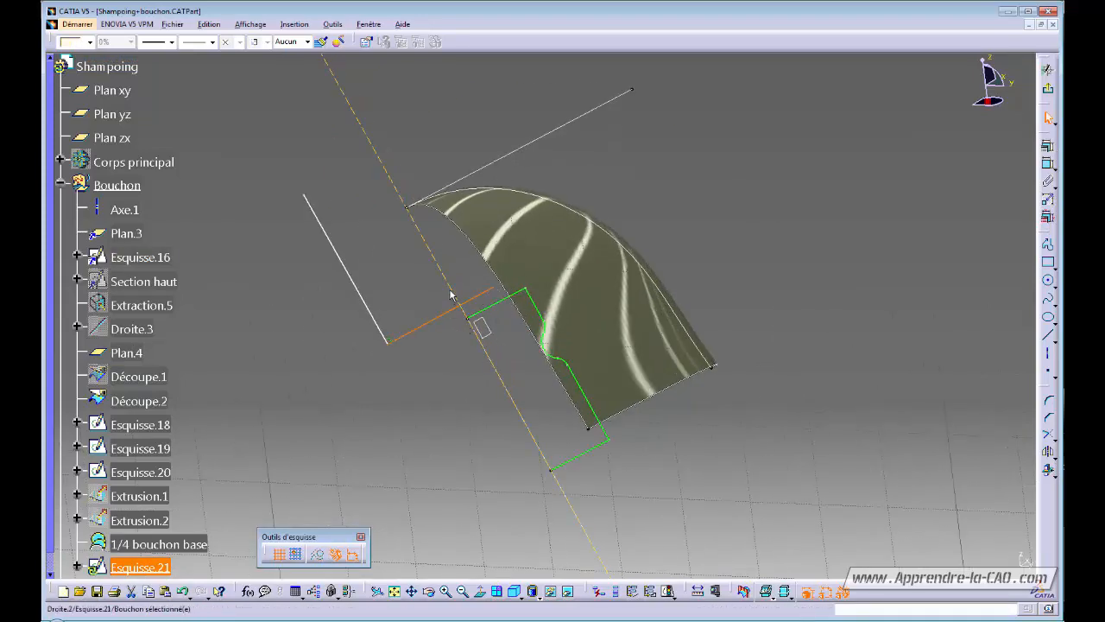
click(1047, 162)
click(941, 404)
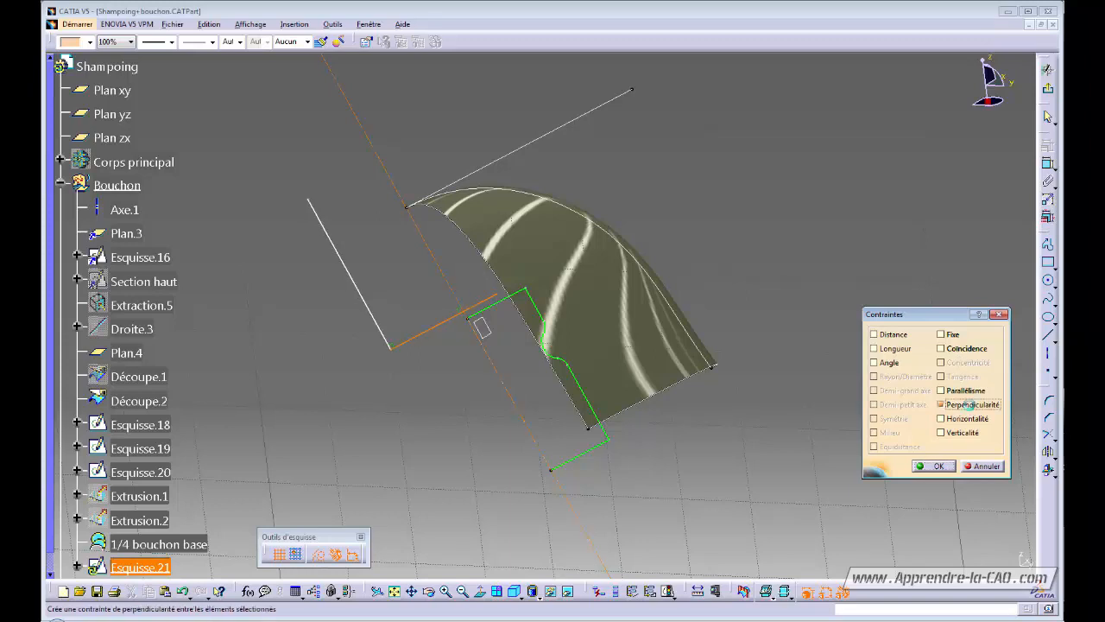
click(935, 466)
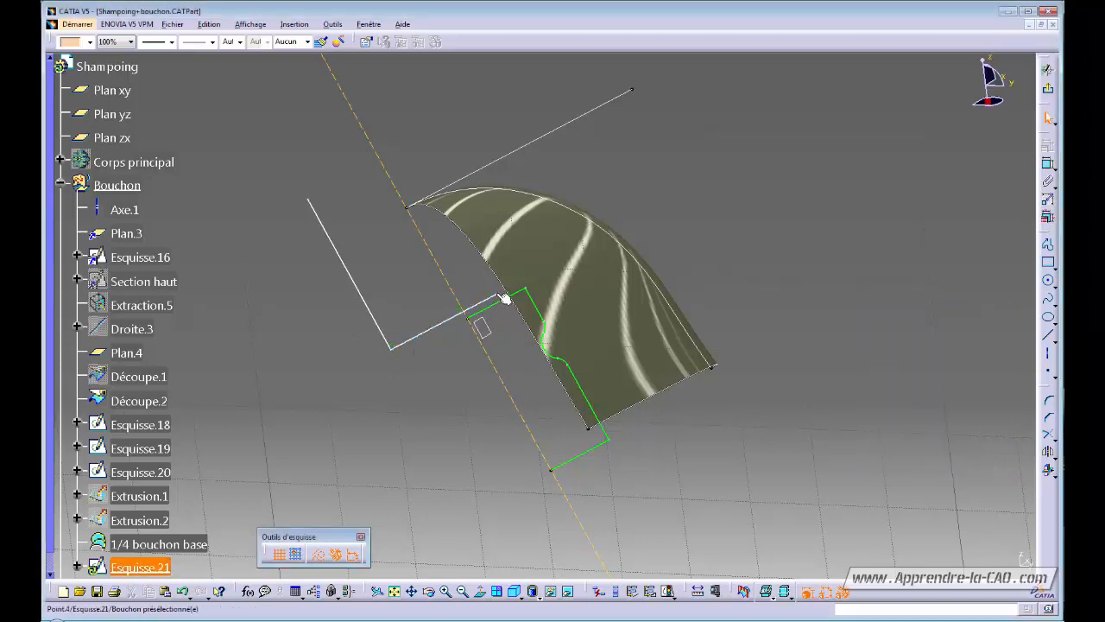
Step: Make the free end of the L-profile's lower line coincident with the Plan.4 construction line
ctrl+click(615, 278)
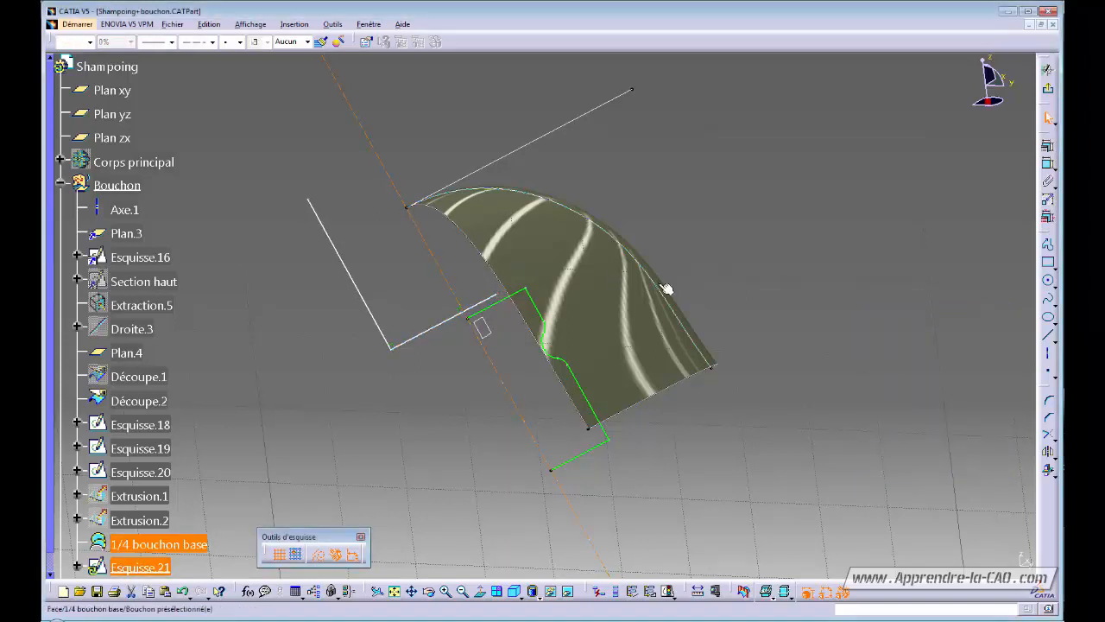
click(1047, 145)
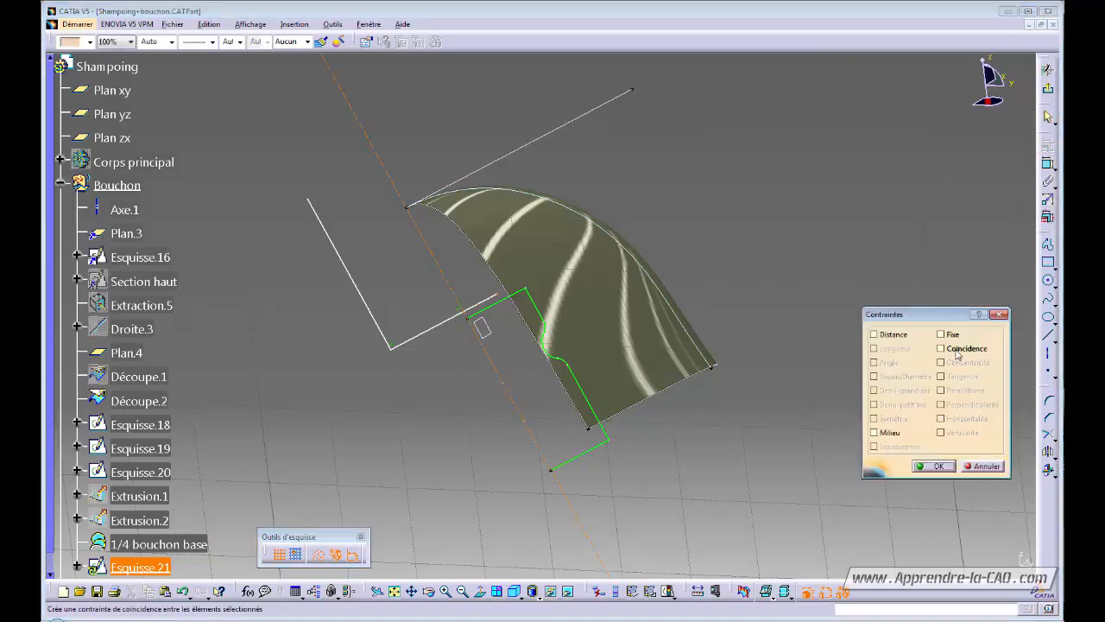
click(942, 348)
click(939, 467)
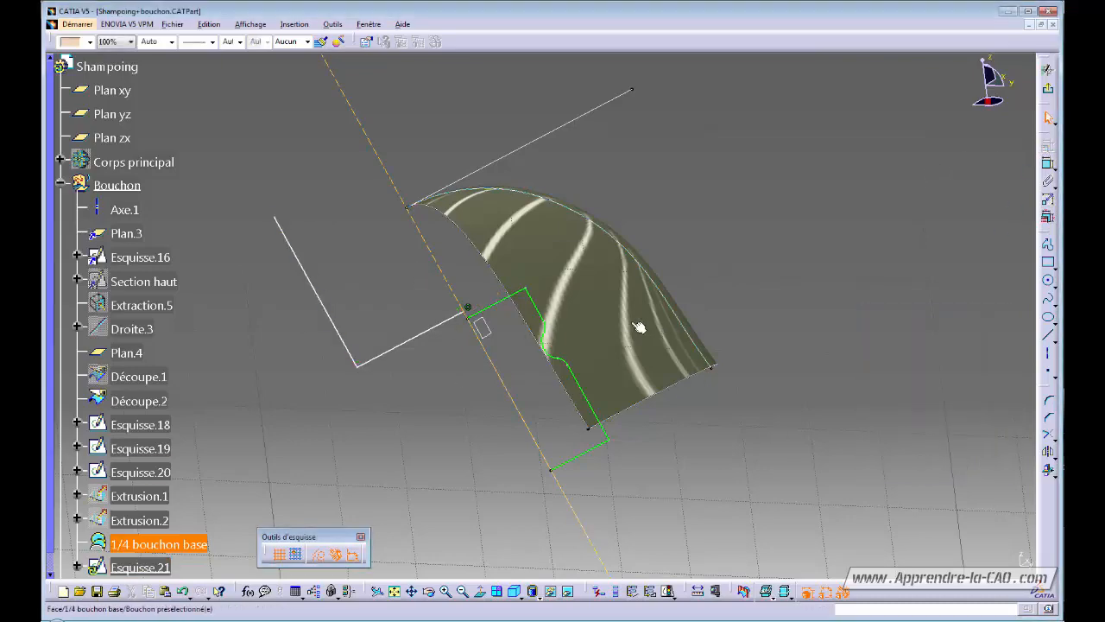
Step: Flip both lines of the L-profile to the other side of the Plan.4 construction line using Symmetry without keeping the original
mouse_move(636, 323)
middle_down()
mouse_move(537, 316)
mouse_move(509, 287)
mouse_move(439, 330)
middle_up()
click(372, 224)
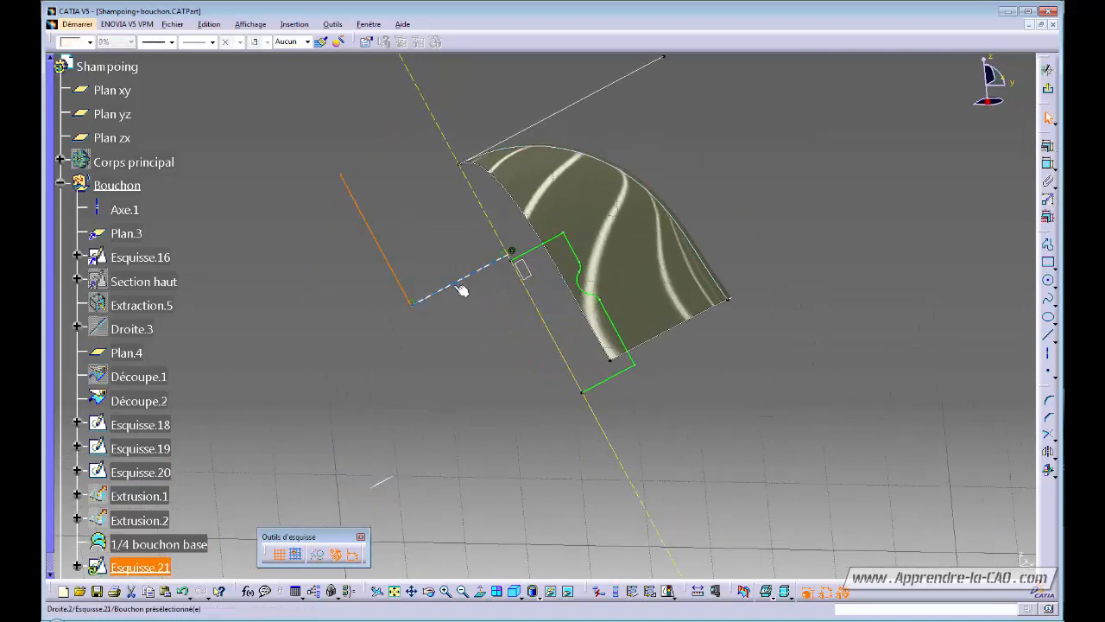
ctrl+click(460, 288)
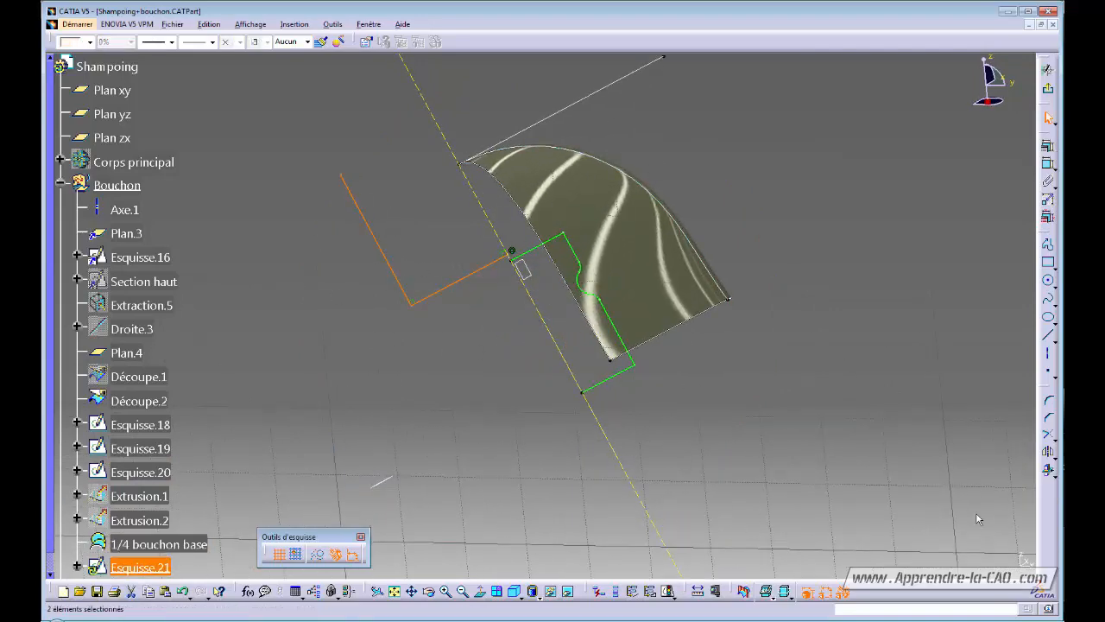
click(1053, 454)
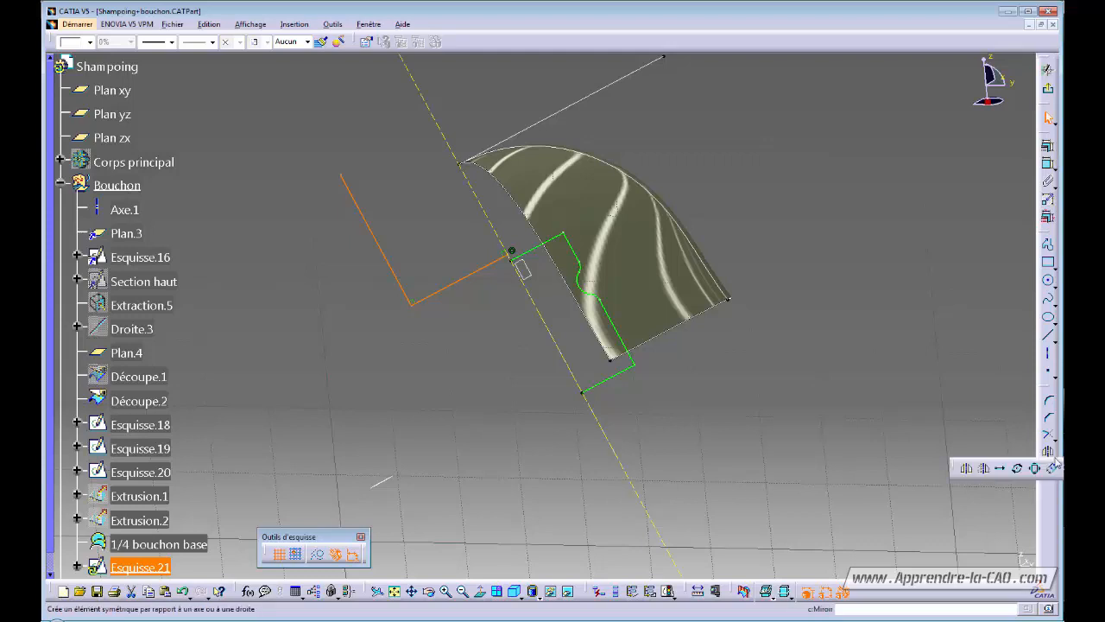
click(985, 469)
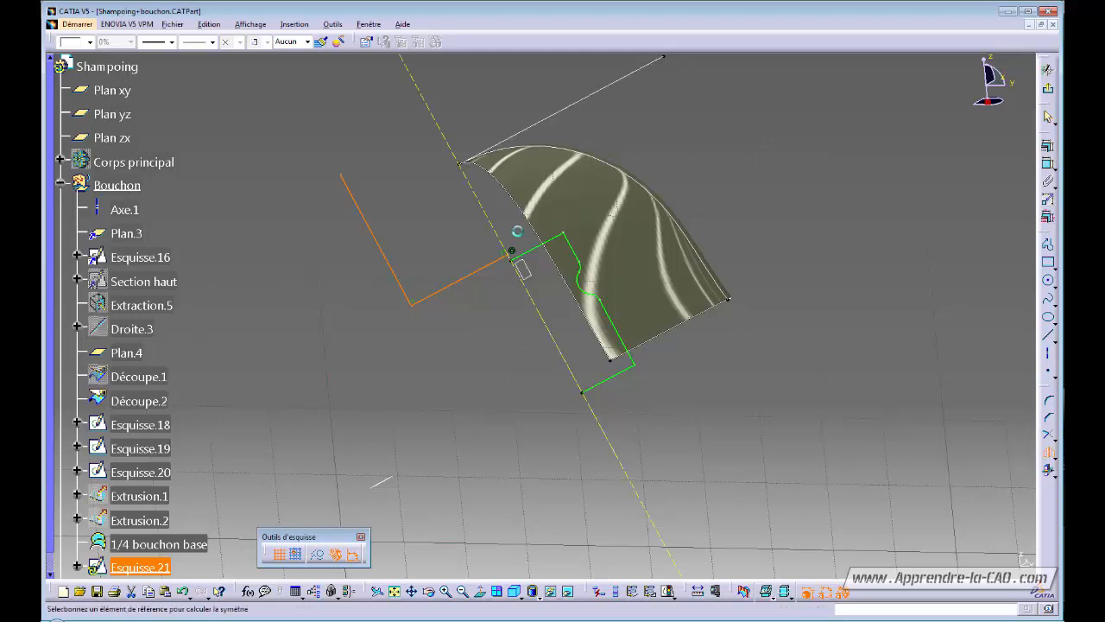
click(474, 190)
middle_drag(733, 338, 746, 518)
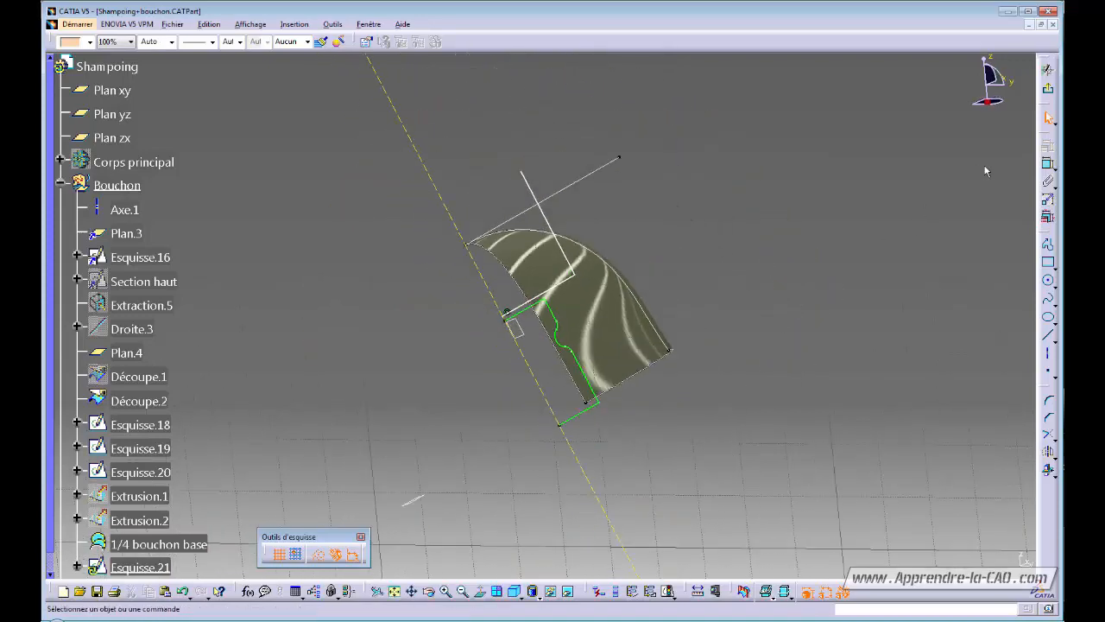
Step: Dimension the distance between the L-profile's upper line and the Plan.4 construction line
click(1047, 164)
click(534, 197)
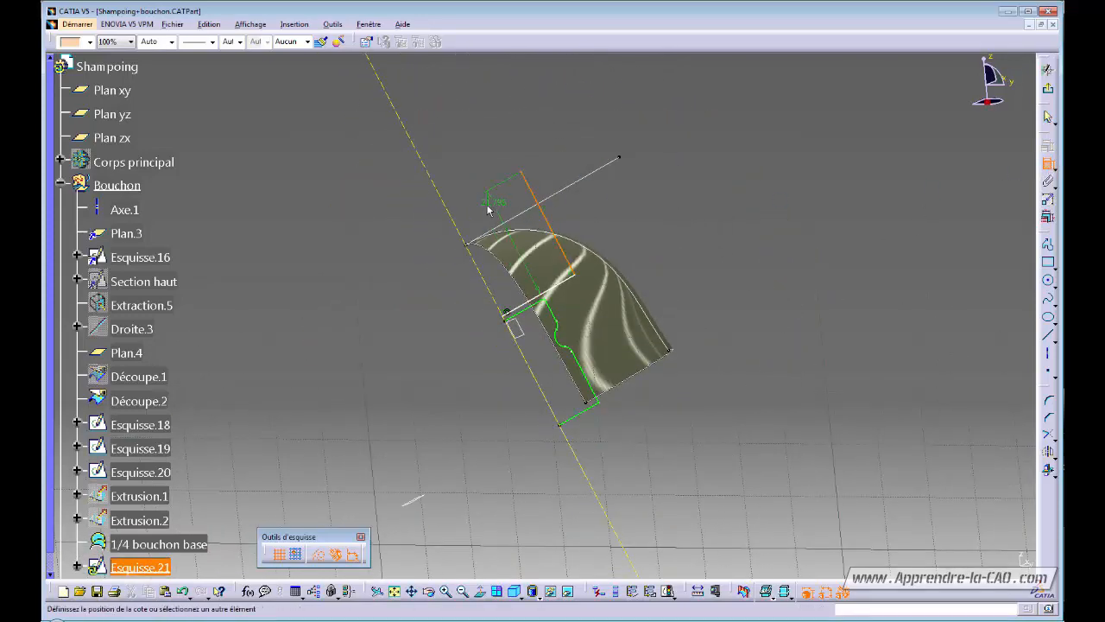
click(456, 225)
click(464, 164)
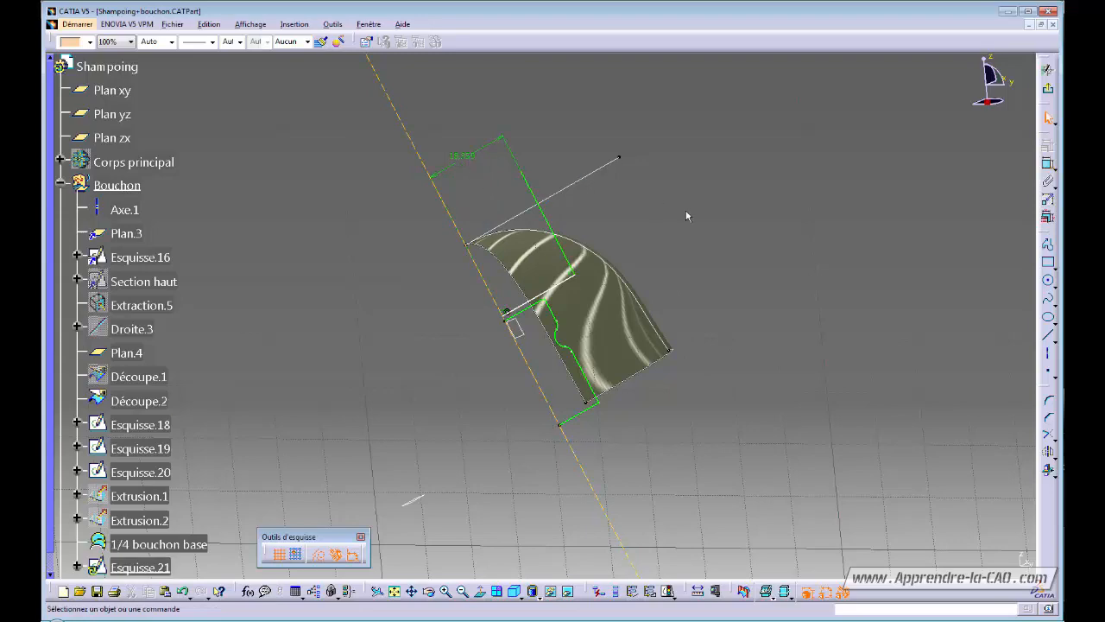
click(1045, 165)
click(1050, 167)
Step: Project the upper edge of the Esquisse.16 profile into the current sketch as a reference line
ctrl+middle_drag(686, 414, 584, 348)
click(515, 314)
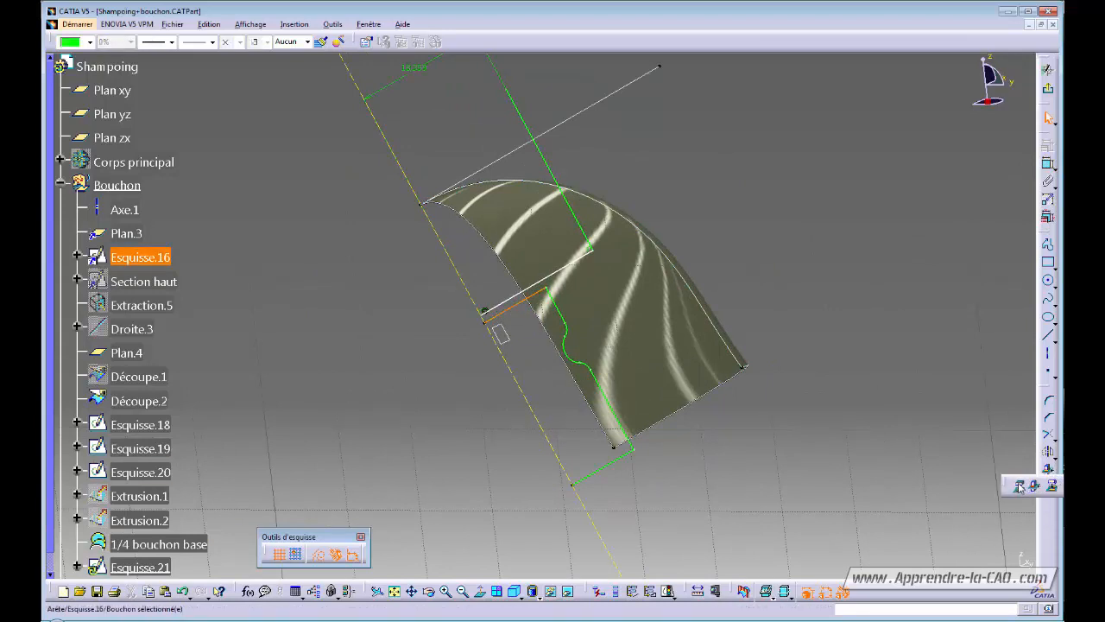
click(1050, 471)
click(428, 434)
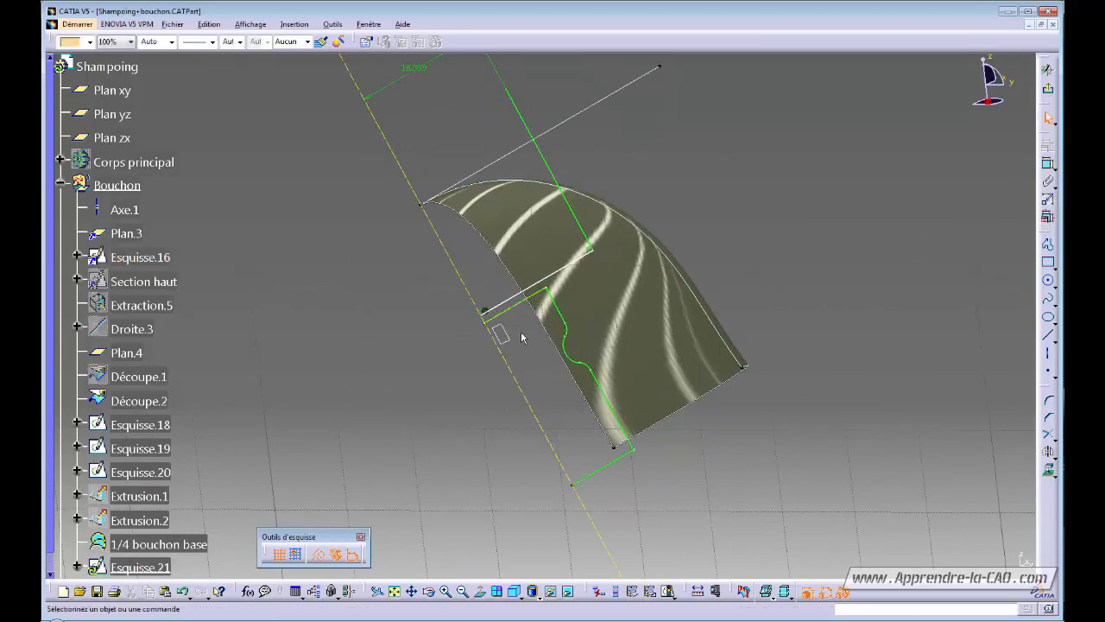
Step: Dimension the L-profile's lower line 2 mm from the projected Esquisse.16 edge and exit the sketch
click(1048, 164)
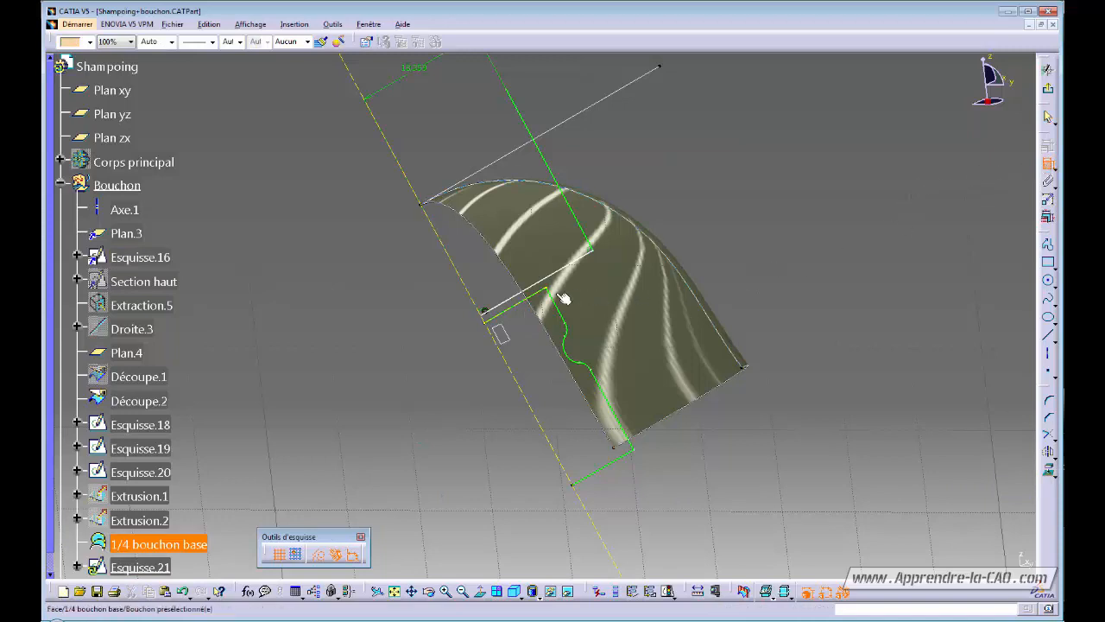
click(529, 285)
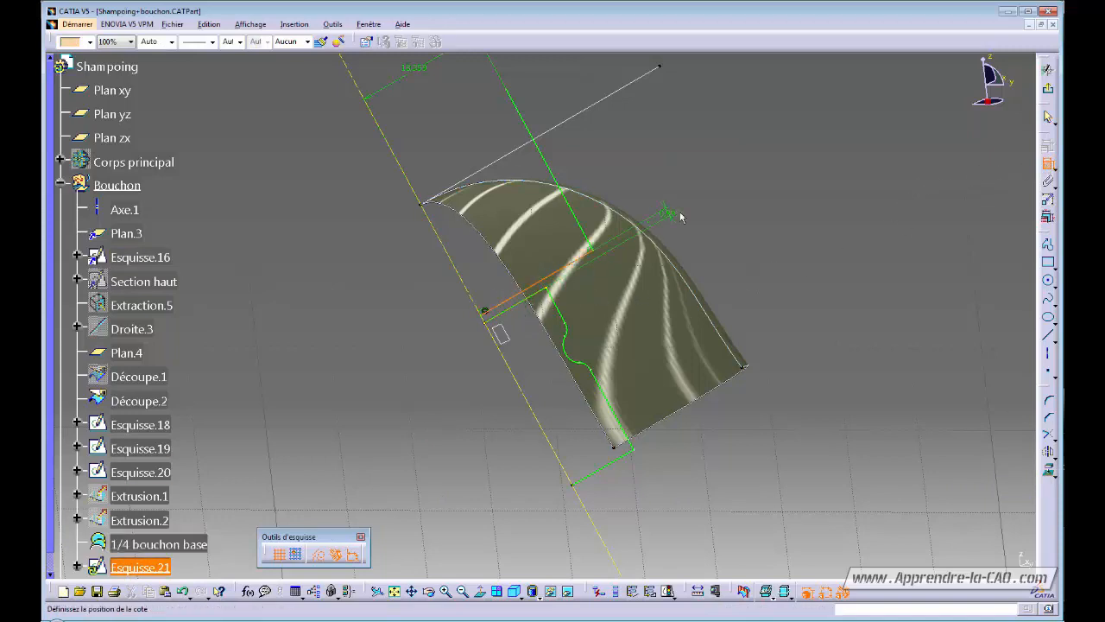
double_click(708, 201)
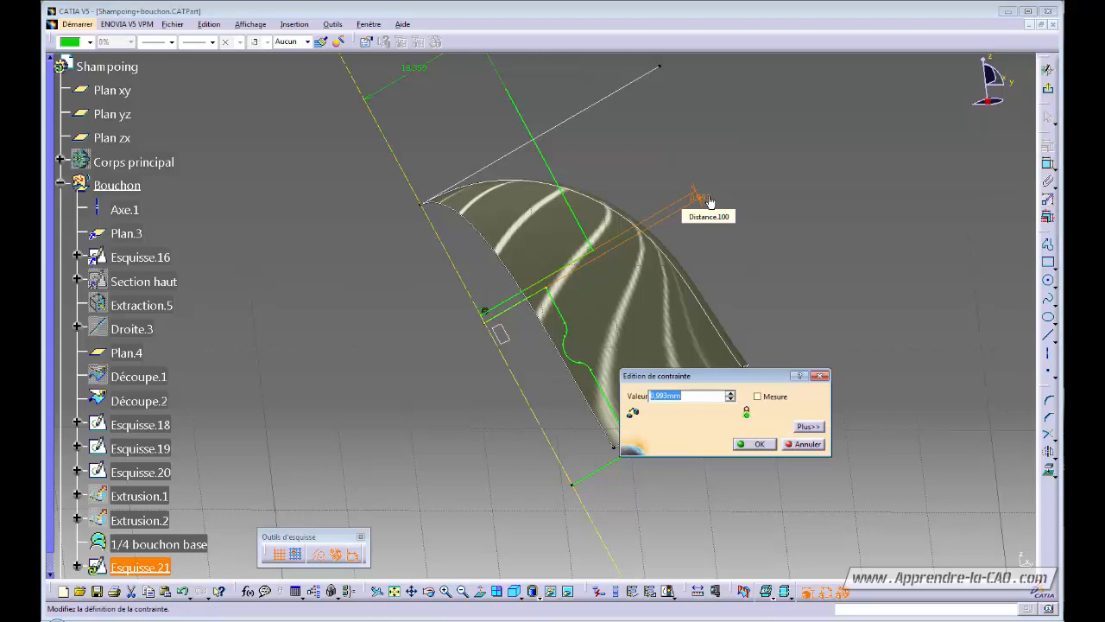
text(3)
key(Return)
click(762, 178)
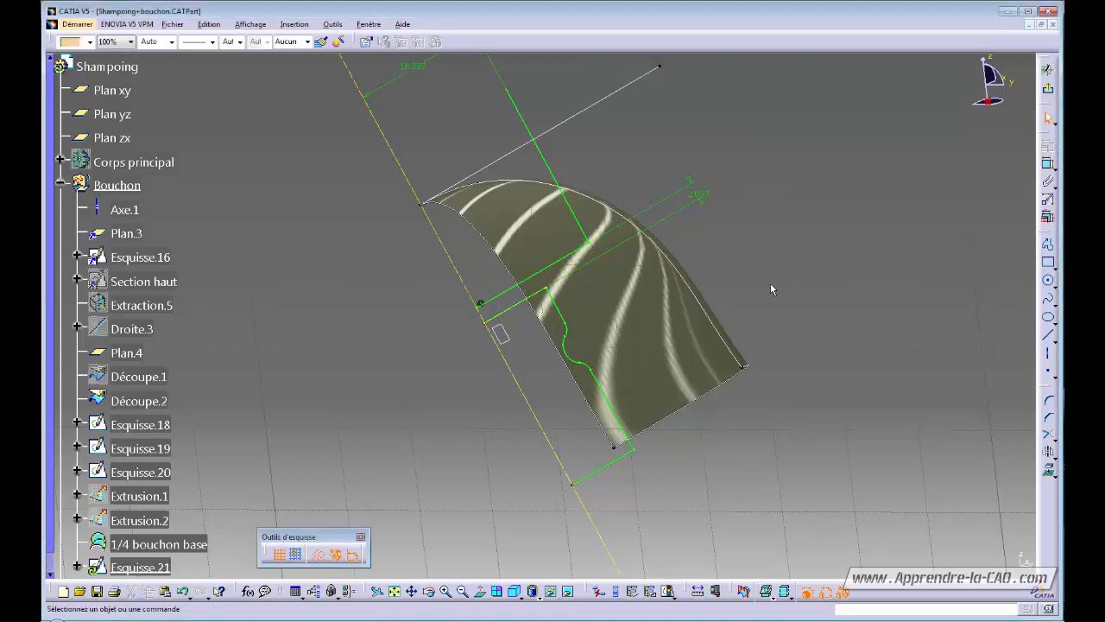
click(1047, 69)
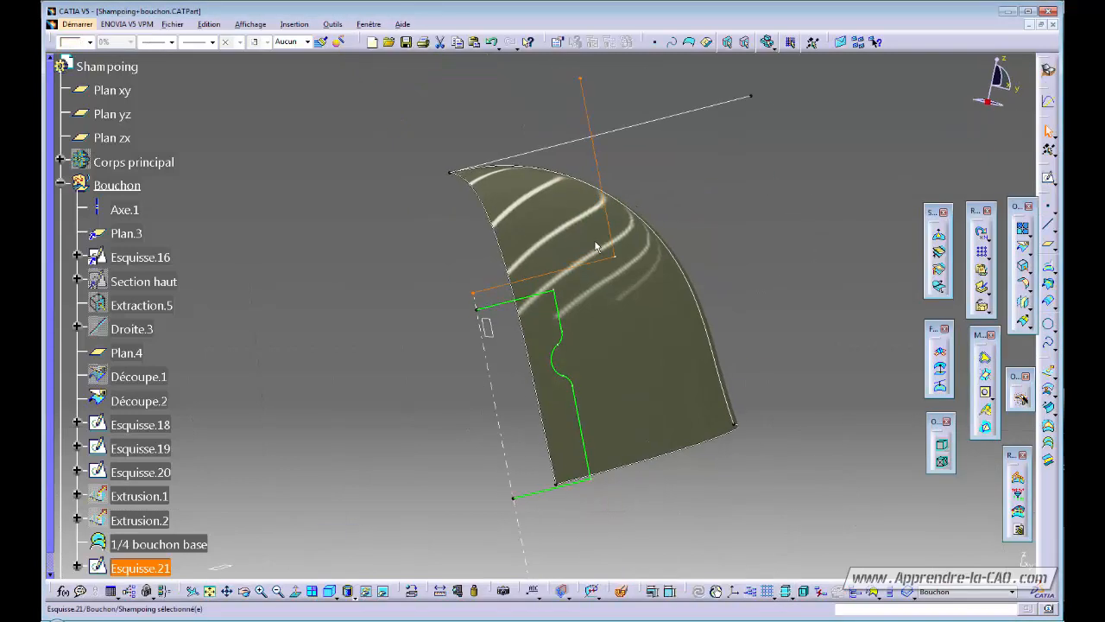
Step: Switch to the Dessin shampoing+bouchon.CATProduct window and reopen Esquisse.21 over the cap picture
click(369, 26)
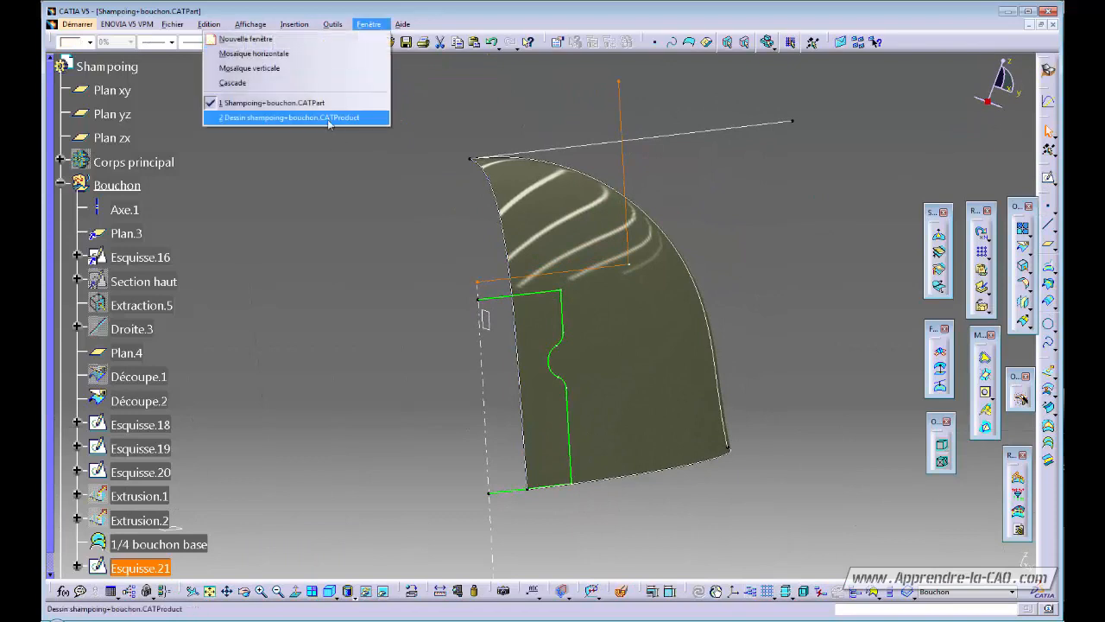
click(328, 117)
middle_drag(577, 232, 549, 277)
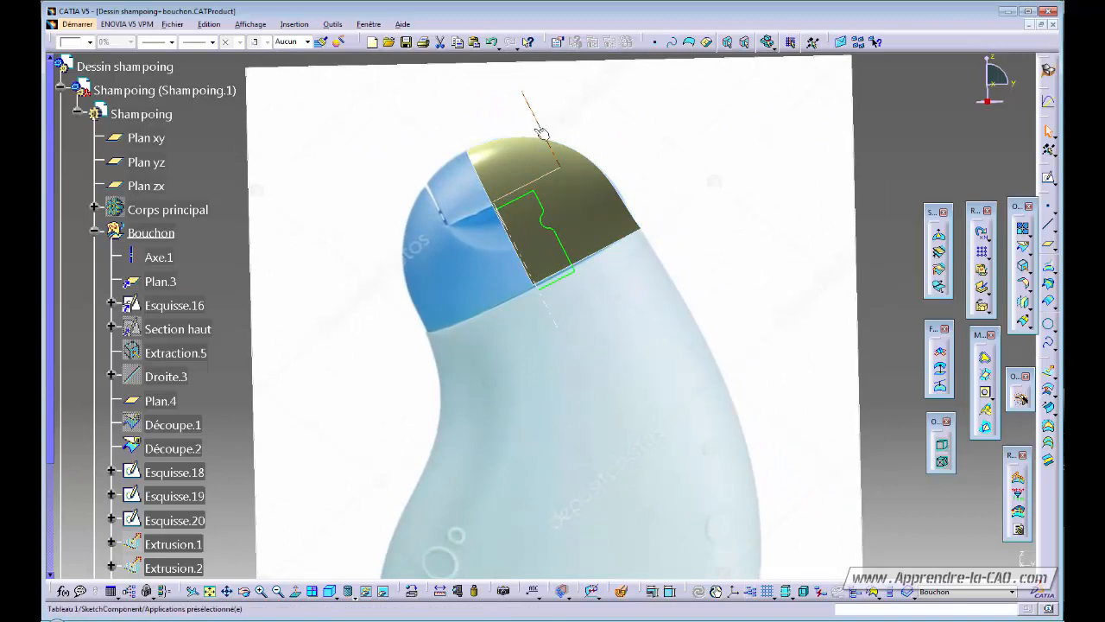
double_click(542, 124)
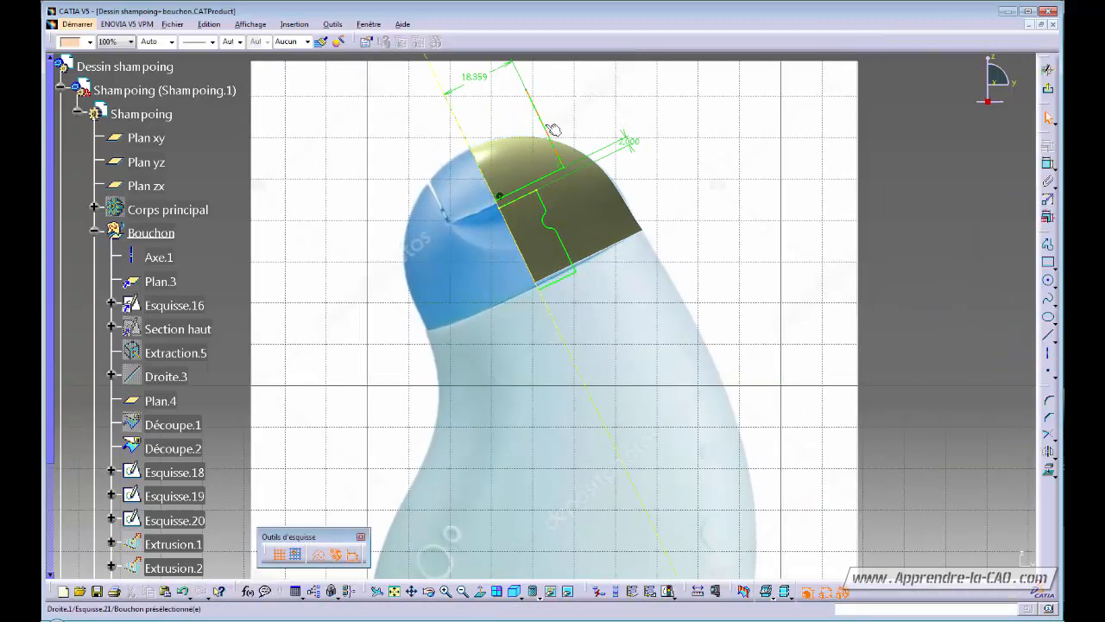
Step: Mirror the L-profile's upper line about the Plan.4 construction line to compare it with the pictured notch
click(551, 130)
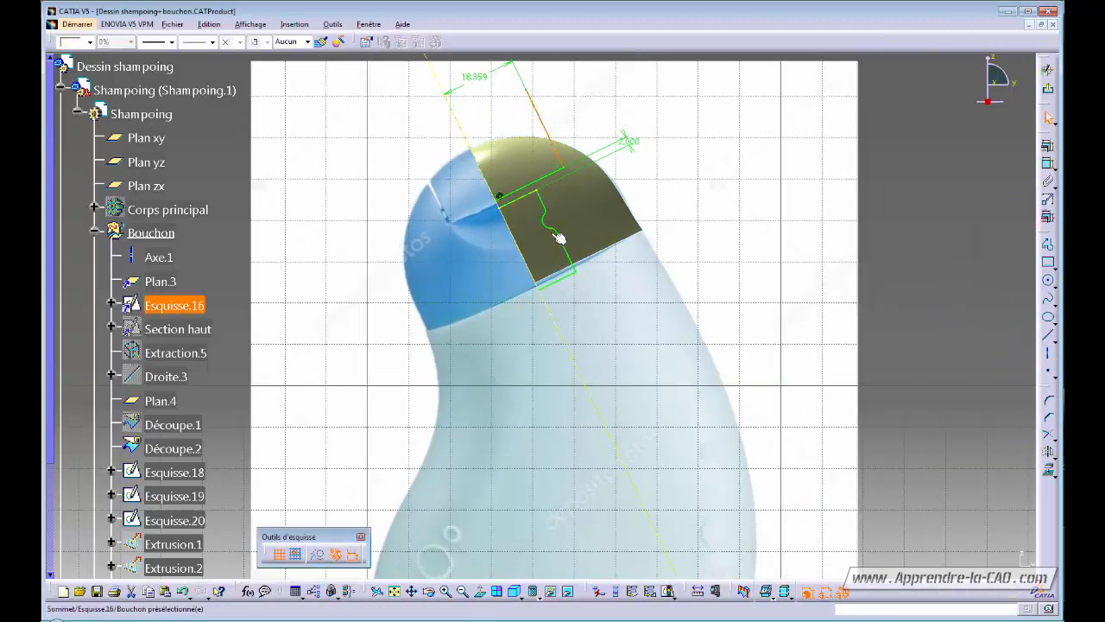
click(1050, 453)
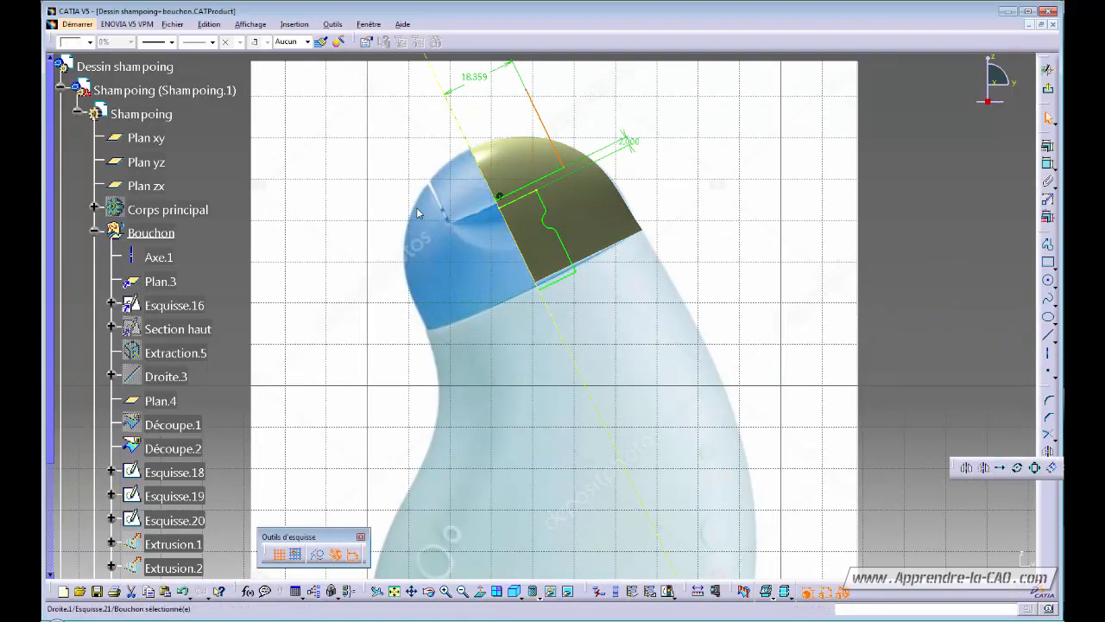
click(966, 468)
click(450, 132)
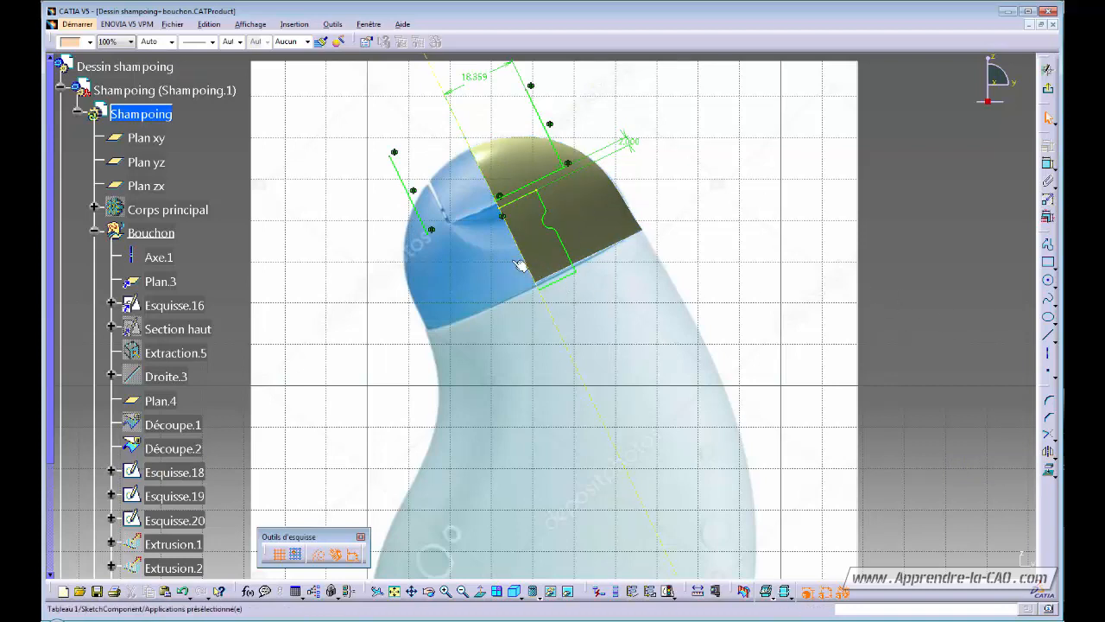
Step: Set the distance between the L-profile's upper line and the Plan.4 construction line to 15 mm and refine it to 13 mm
double_click(475, 78)
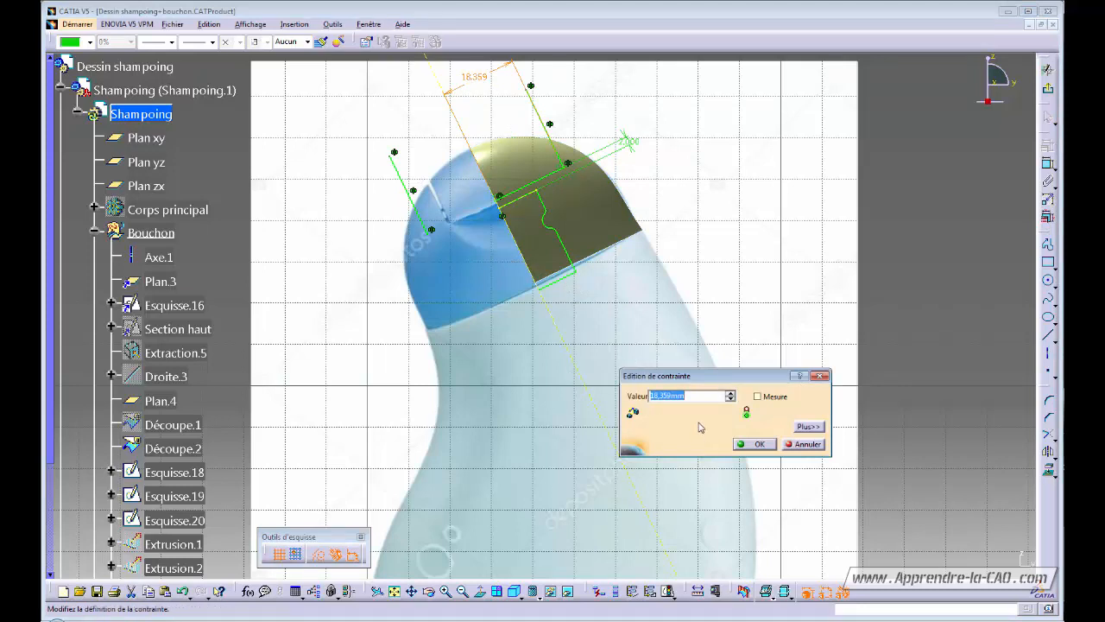
text(15)
key(Return)
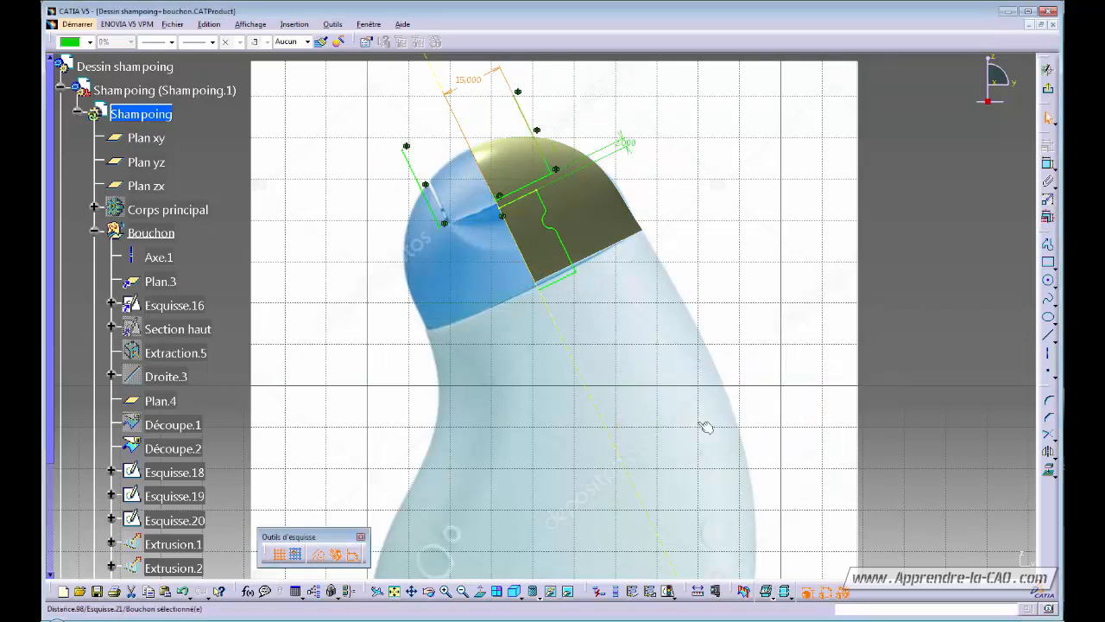
double_click(469, 78)
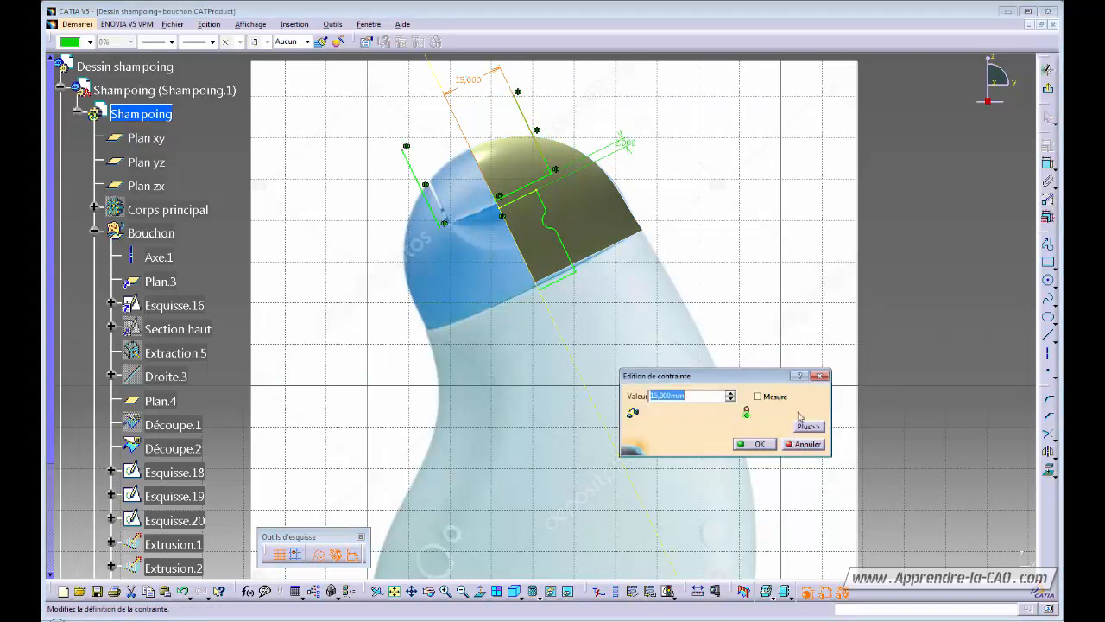
click(729, 399)
click(730, 400)
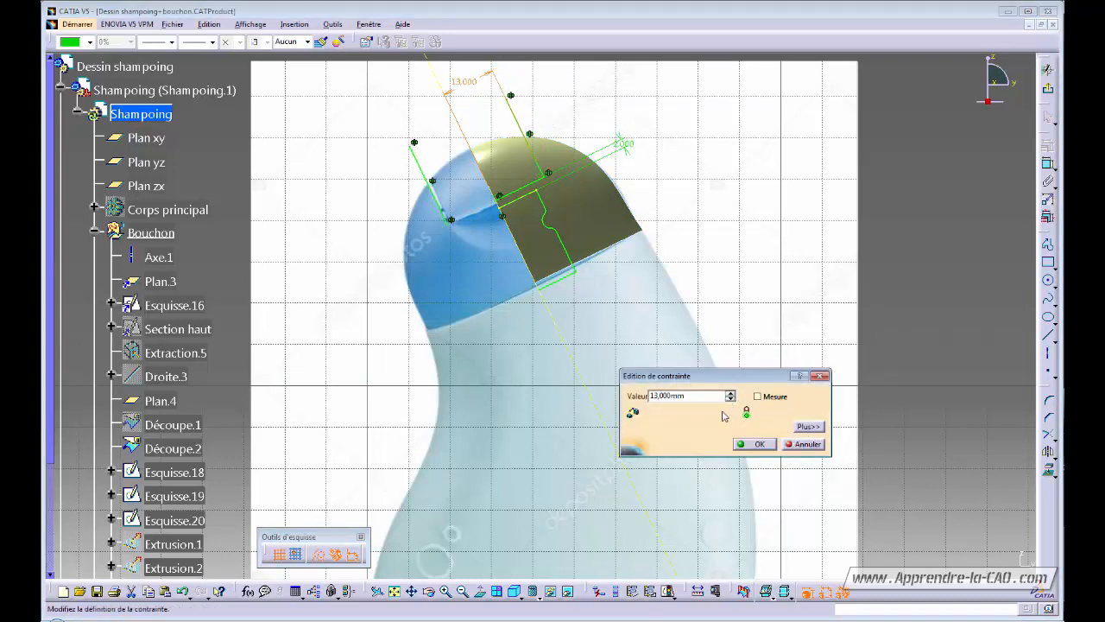
click(751, 445)
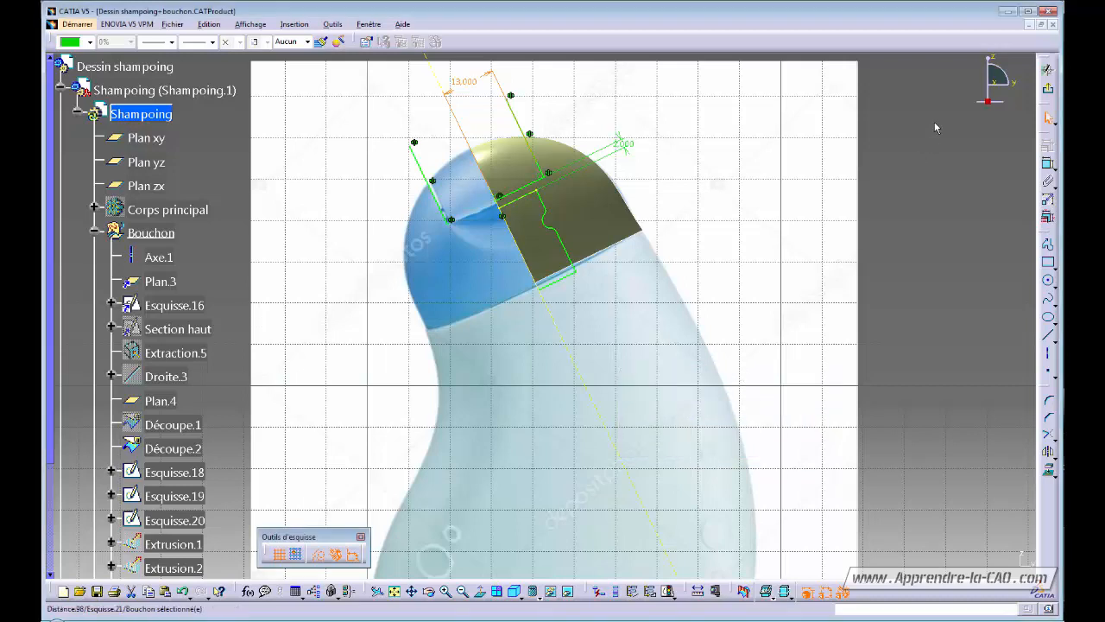
Step: Delete the mirrored copy of the upper line and exit the sketch
click(419, 167)
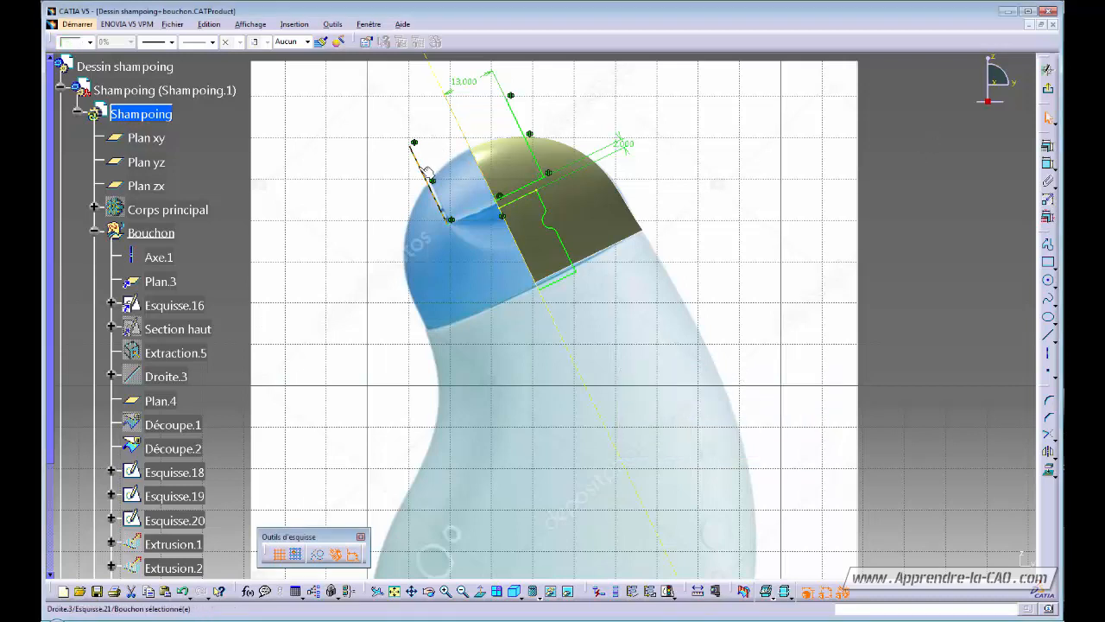
key(Delete)
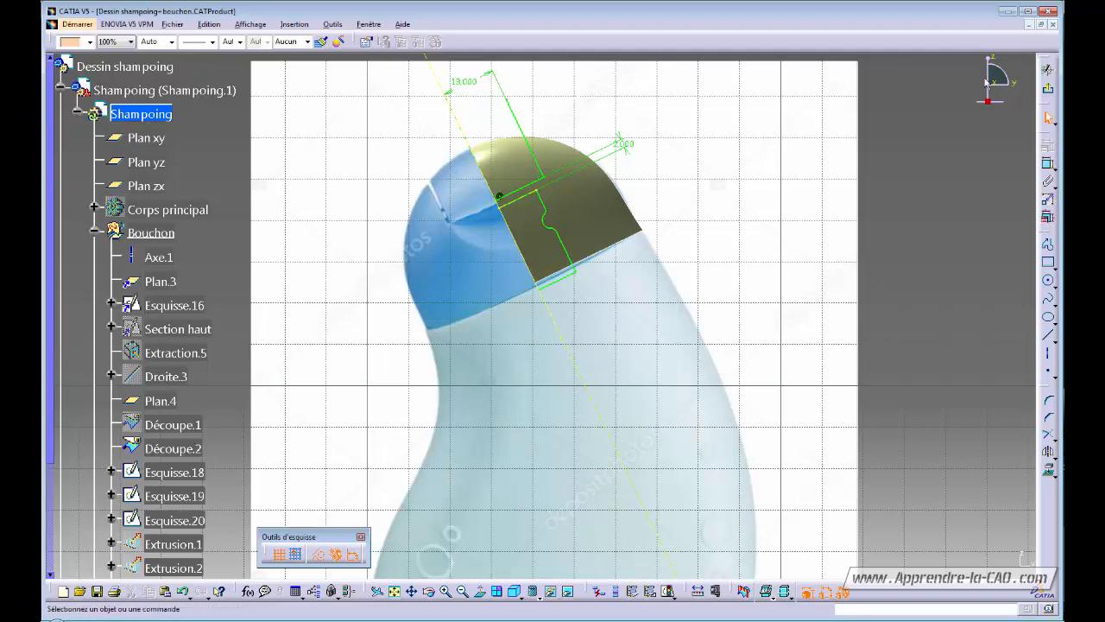
click(1047, 87)
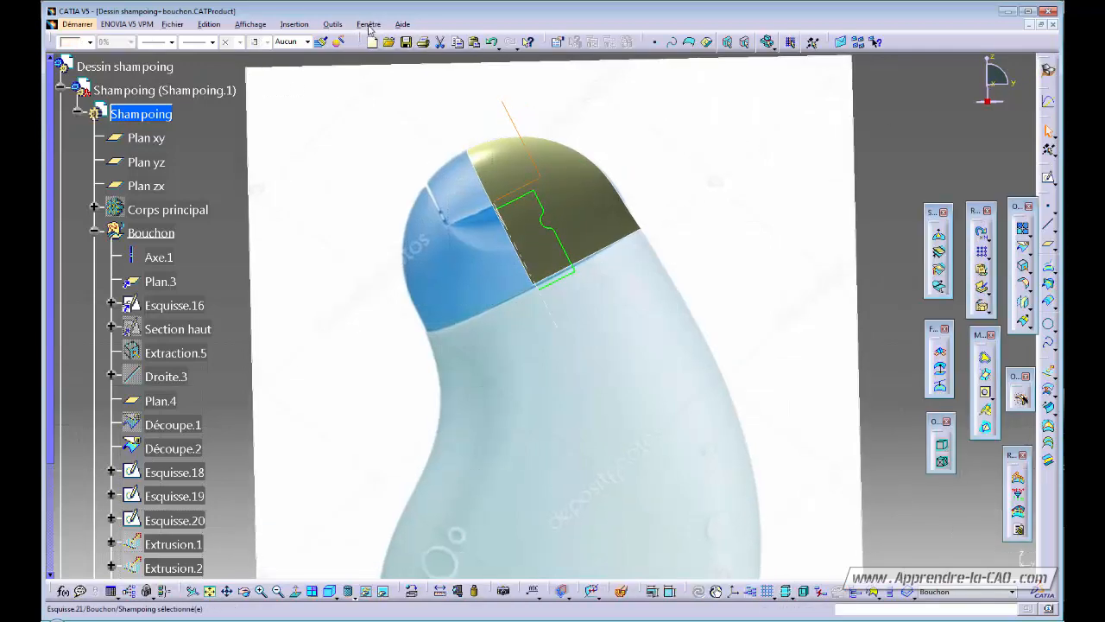
Step: Switch to the Shampoing+bouchon.CATPart window and extrude the L-profile sketch Esquisse.21 as a surface 25 mm across the quarter cap
click(369, 24)
click(293, 110)
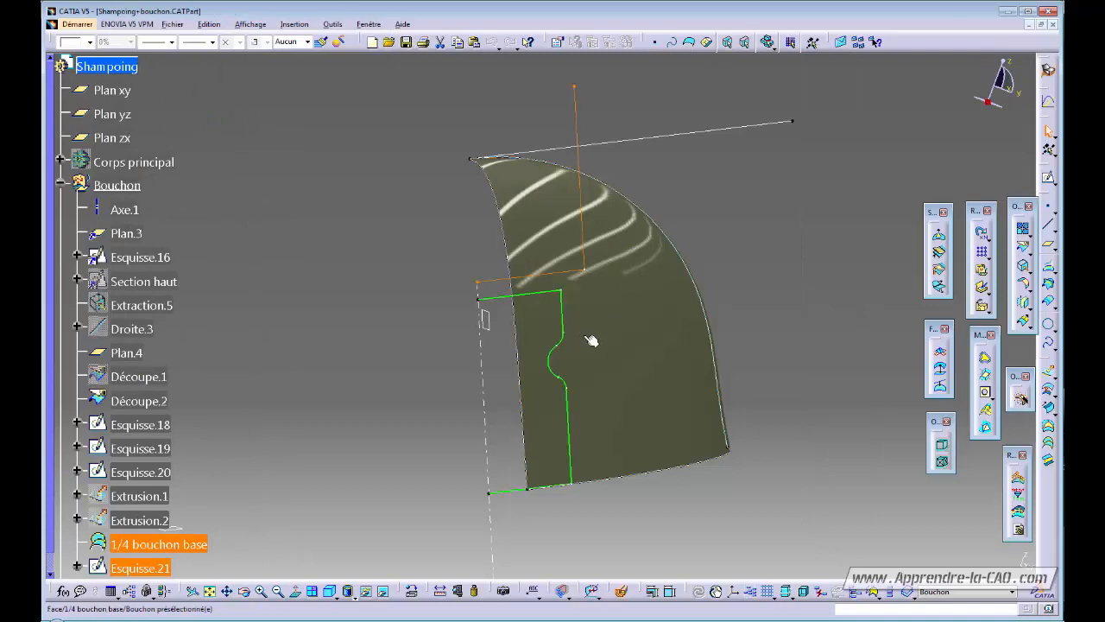
middle_drag(591, 340, 681, 393)
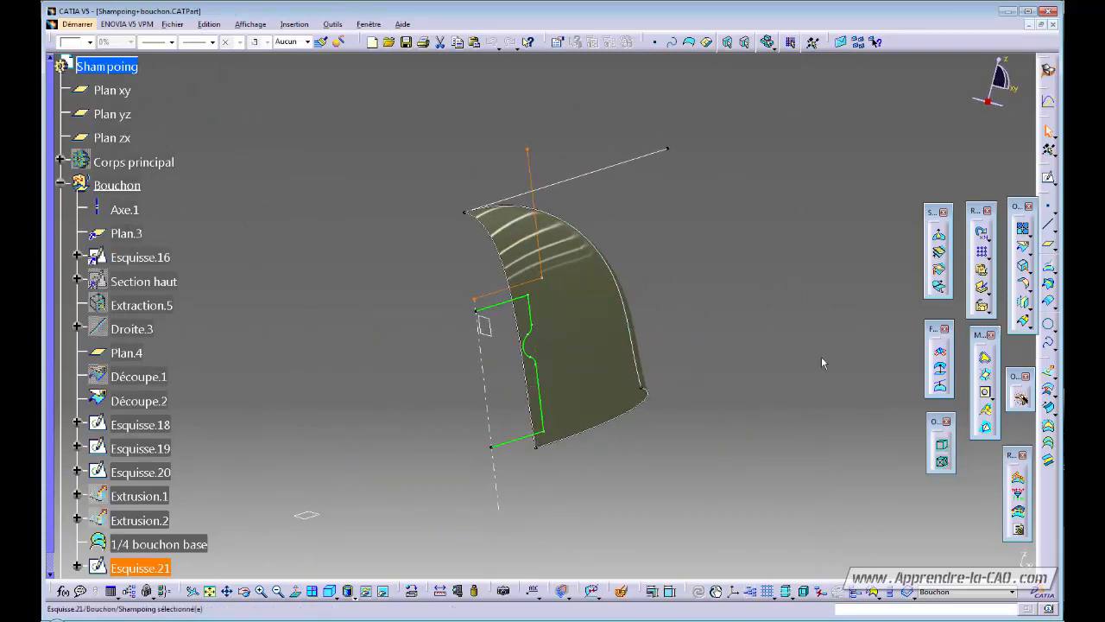
click(1048, 372)
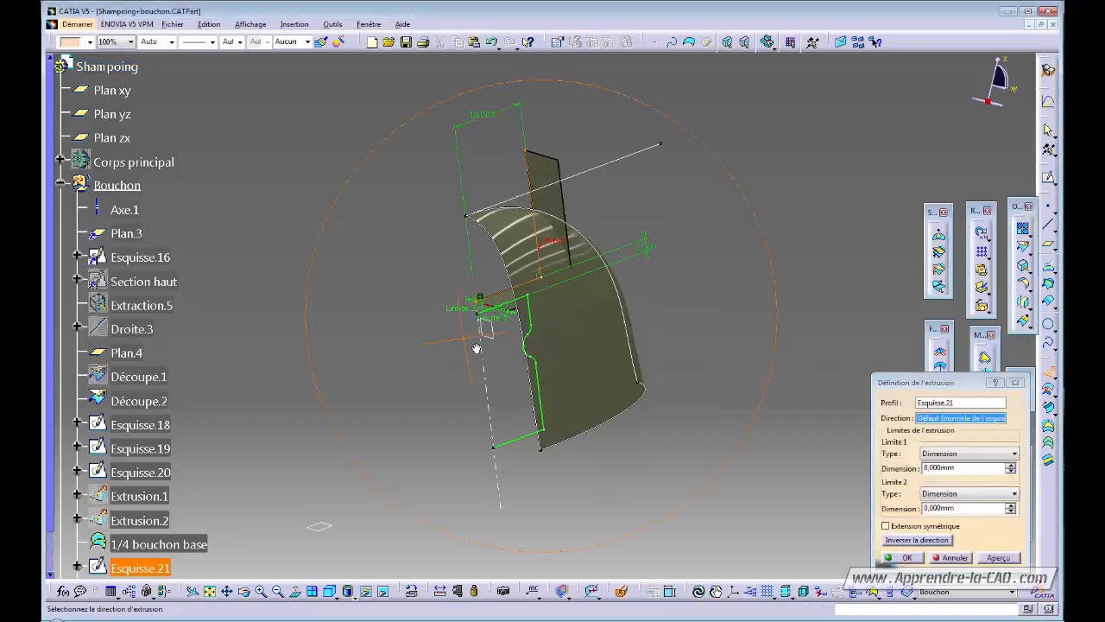
middle_drag(476, 348, 606, 335)
drag(545, 328, 656, 332)
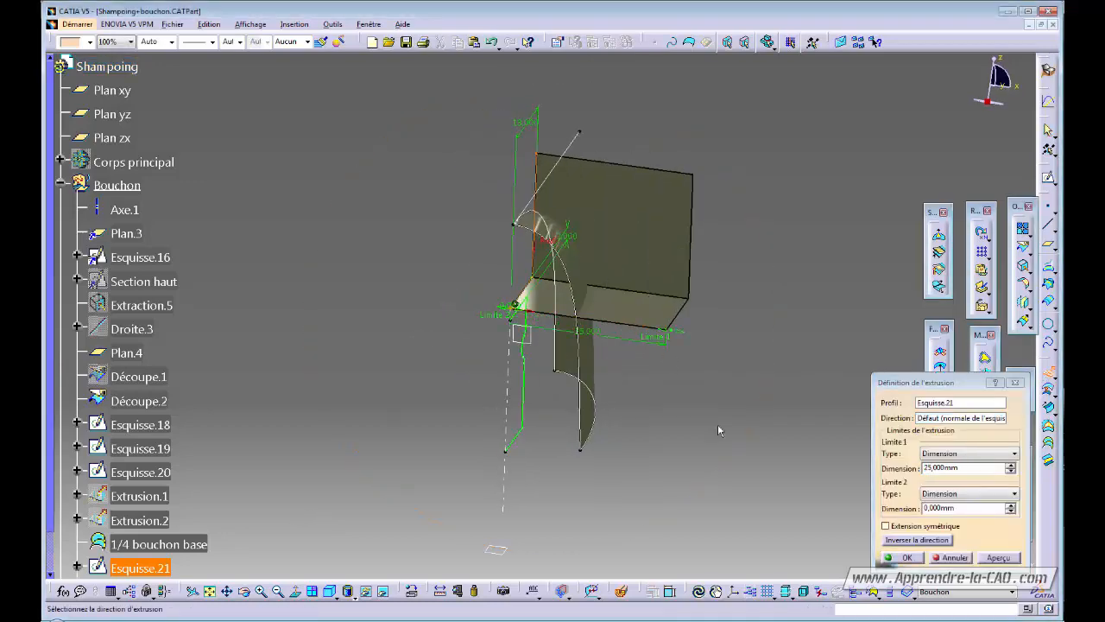
middle_drag(717, 429, 536, 404)
click(906, 557)
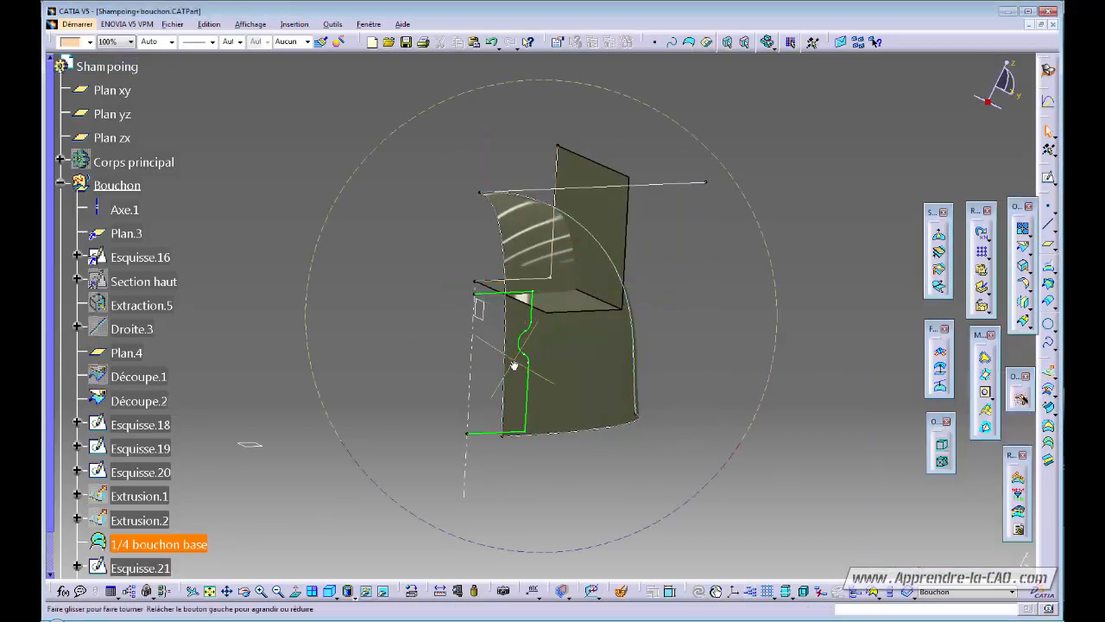
middle_drag(513, 365, 602, 351)
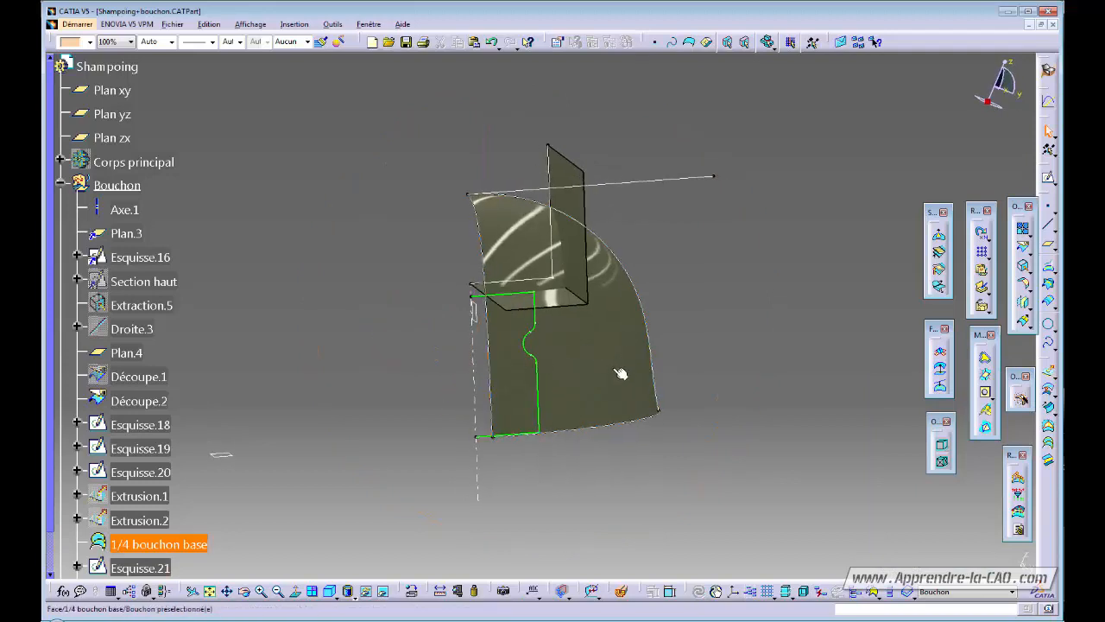
click(621, 373)
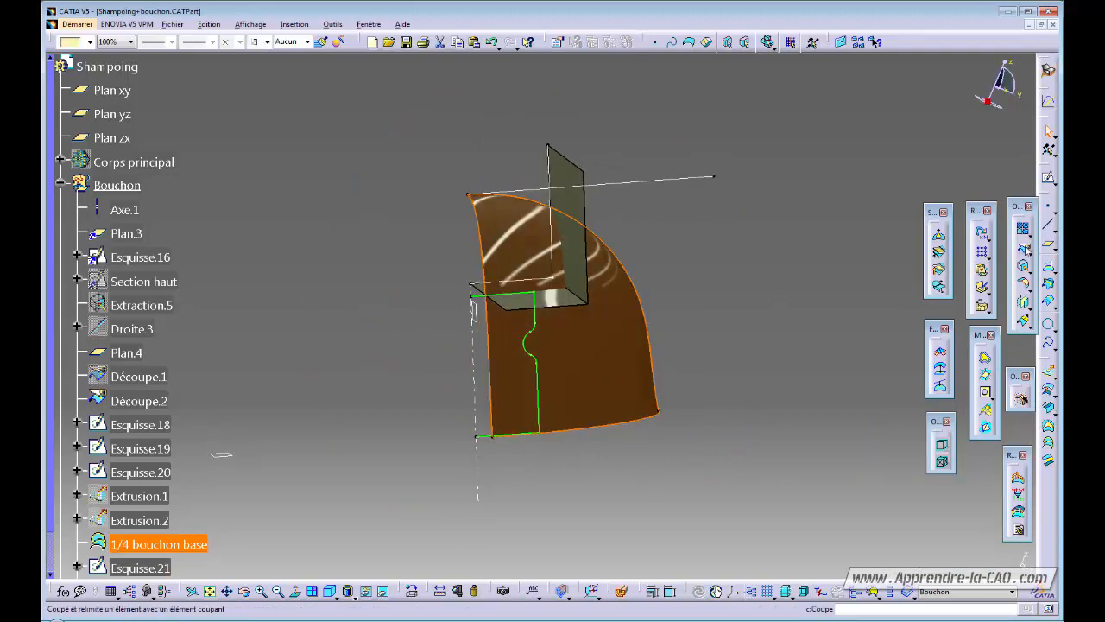
click(1020, 398)
click(594, 216)
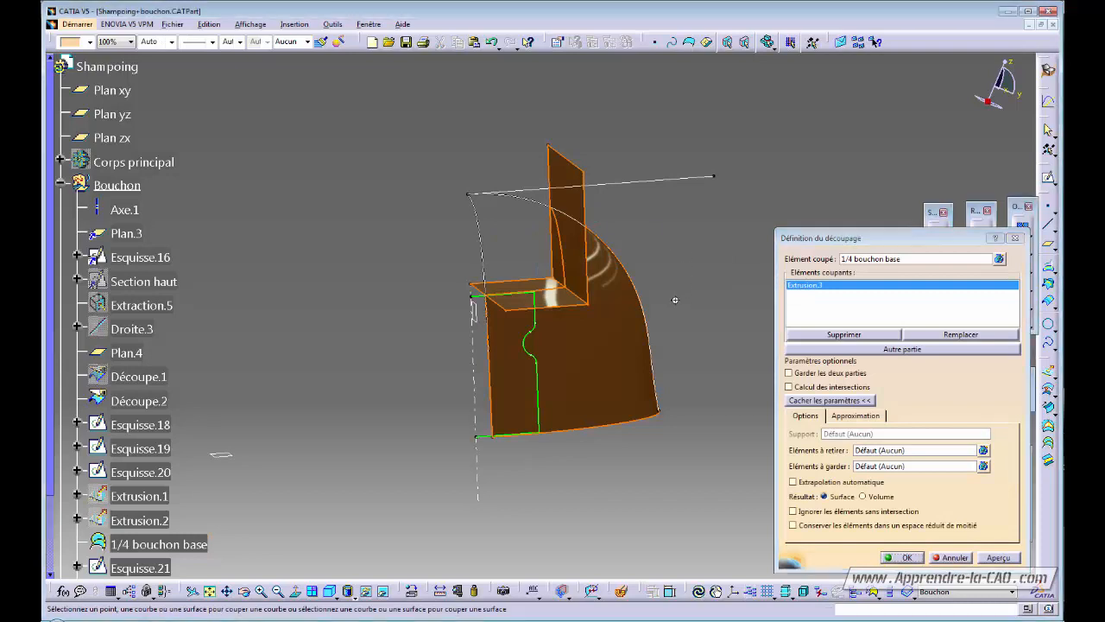
middle_drag(675, 299, 691, 310)
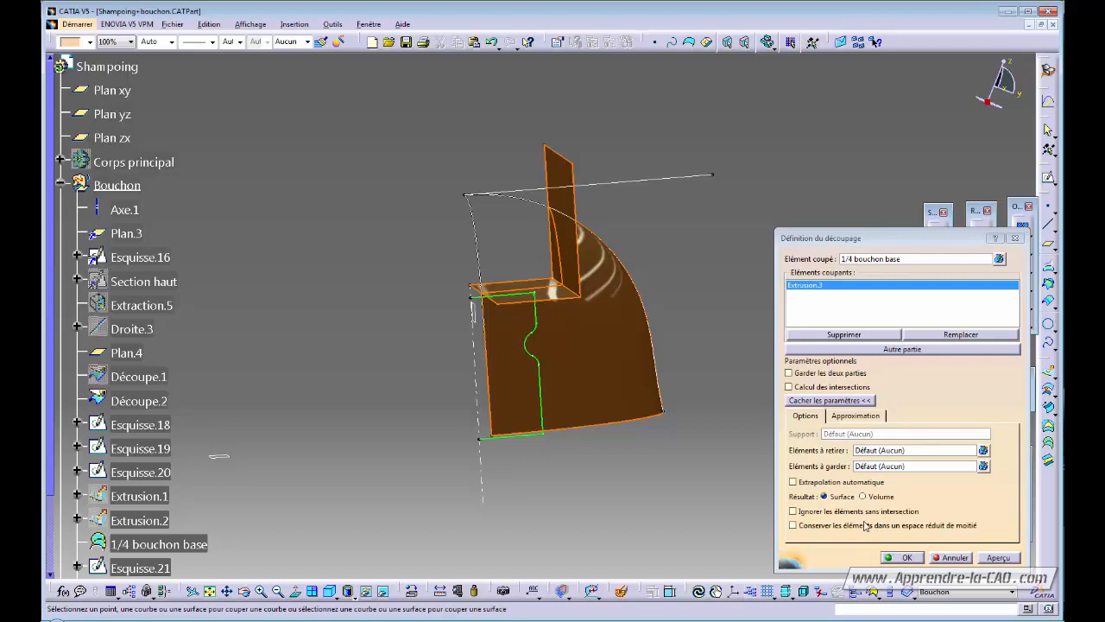
click(947, 557)
Step: Split the 1/4 bouchon base surface with Extrusion.3 to cut away the notch, and hide the extruded surface
middle_drag(602, 421, 628, 407)
click(1023, 248)
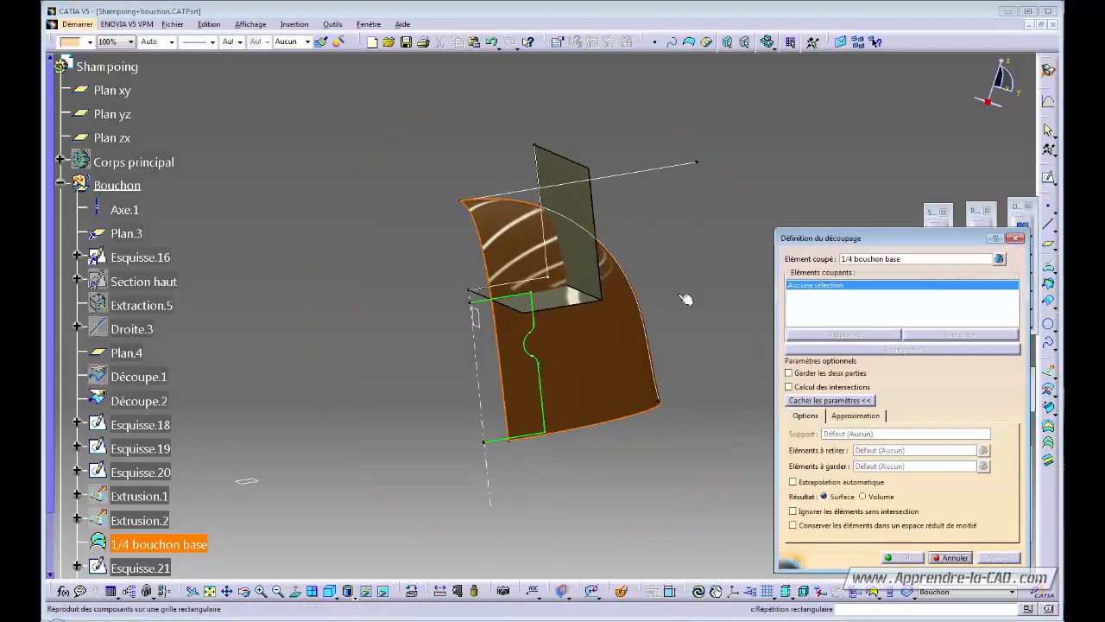
click(575, 237)
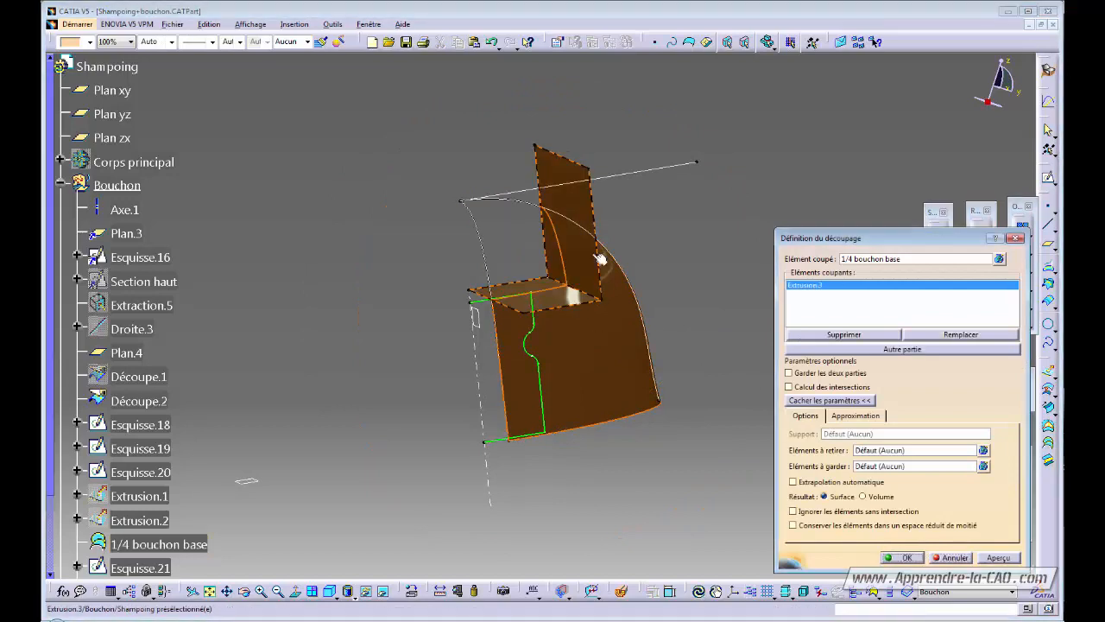
click(906, 557)
right_click(606, 238)
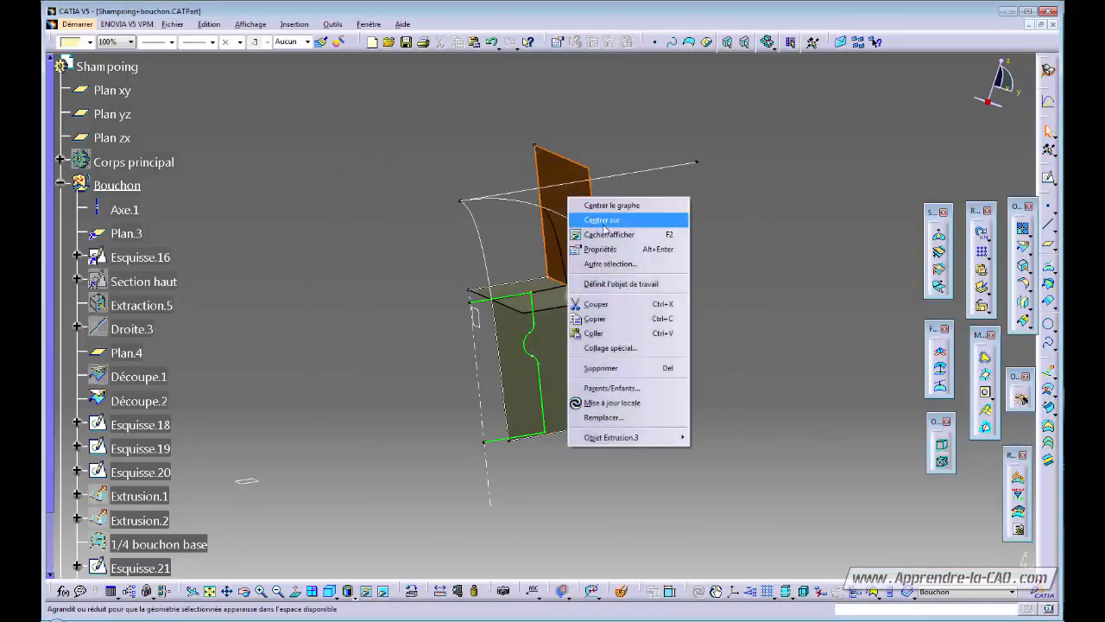
click(604, 234)
Step: Undo the hiding of the extruded surface and the split of the quarter cap
middle_drag(493, 371, 503, 395)
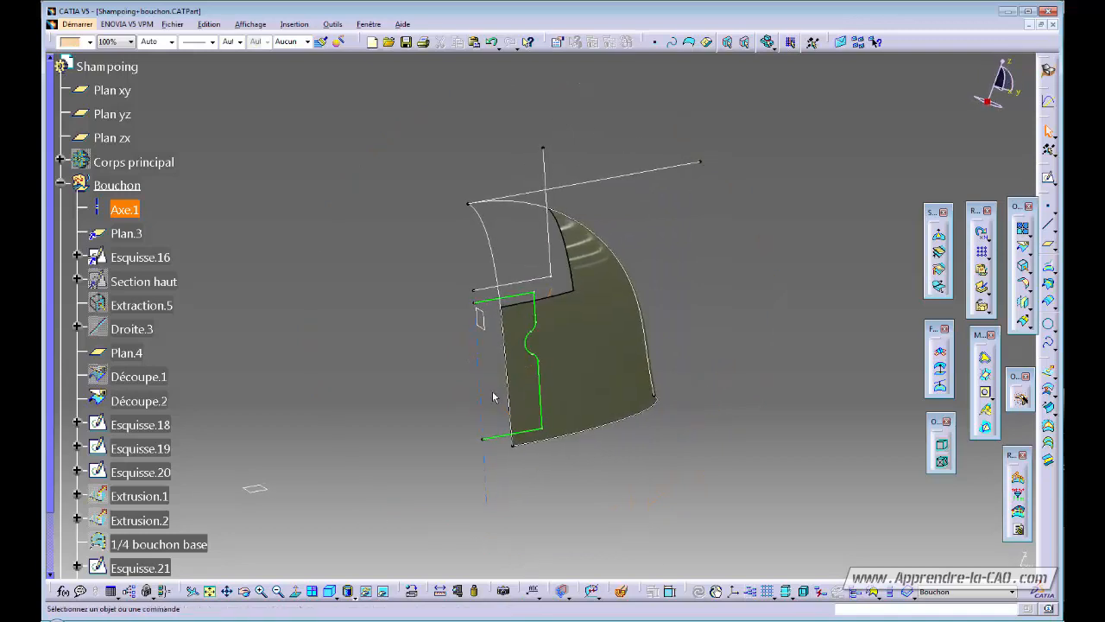
middle_drag(652, 339, 535, 414)
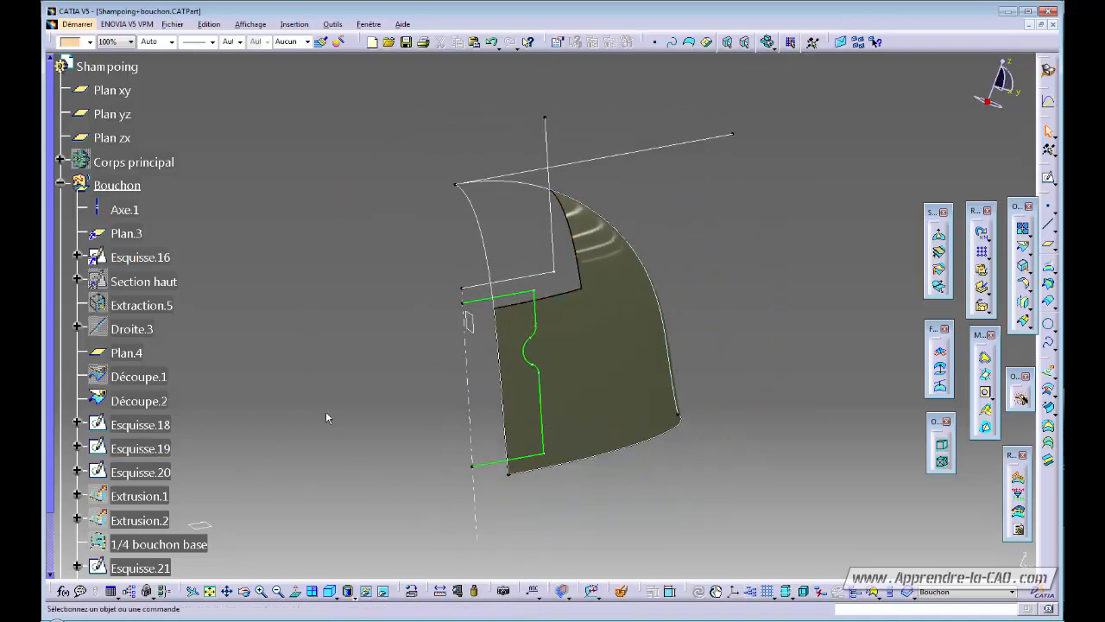
key(ctrl+z)
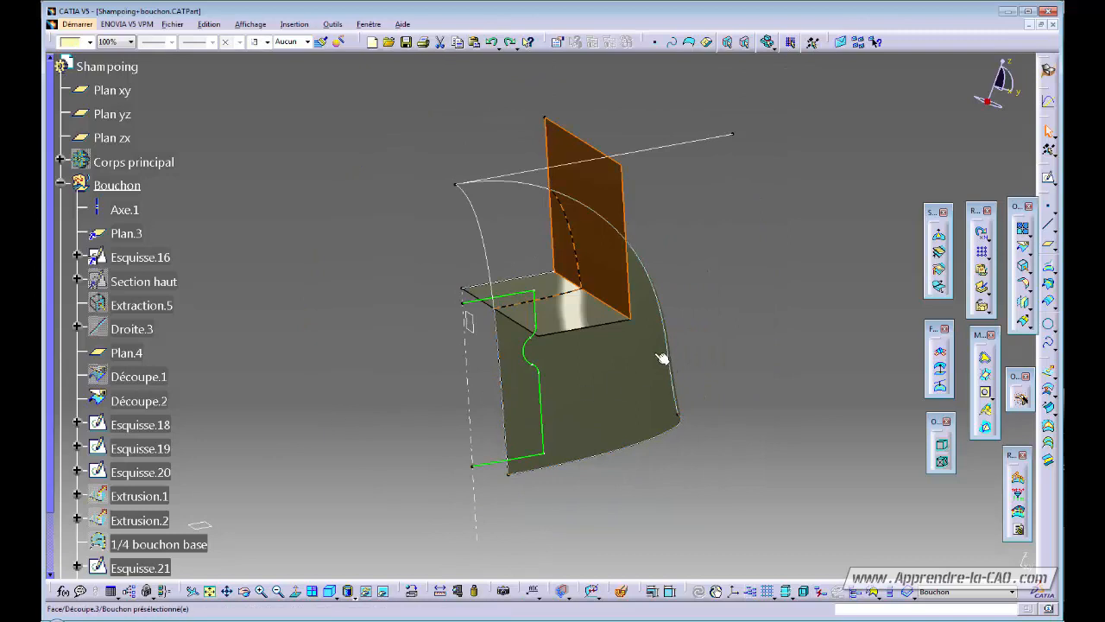
key(ctrl+z)
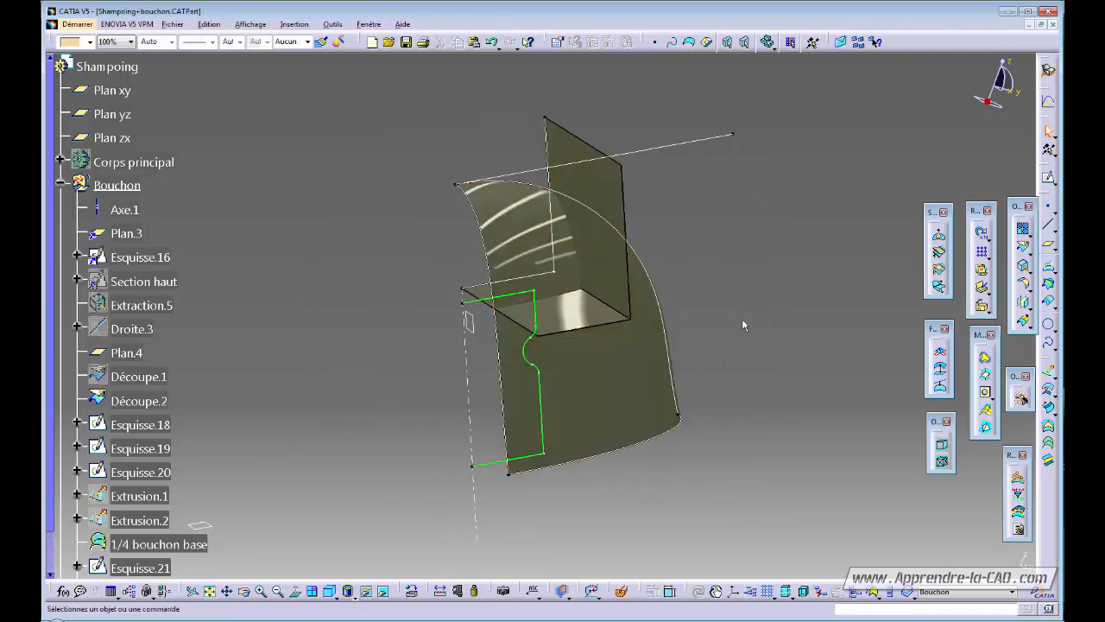
Step: Trim 1/4 bouchon base and Extrusion.3 against each other, keeping the cap outside the notch and the notch faces inside the cap
click(1033, 257)
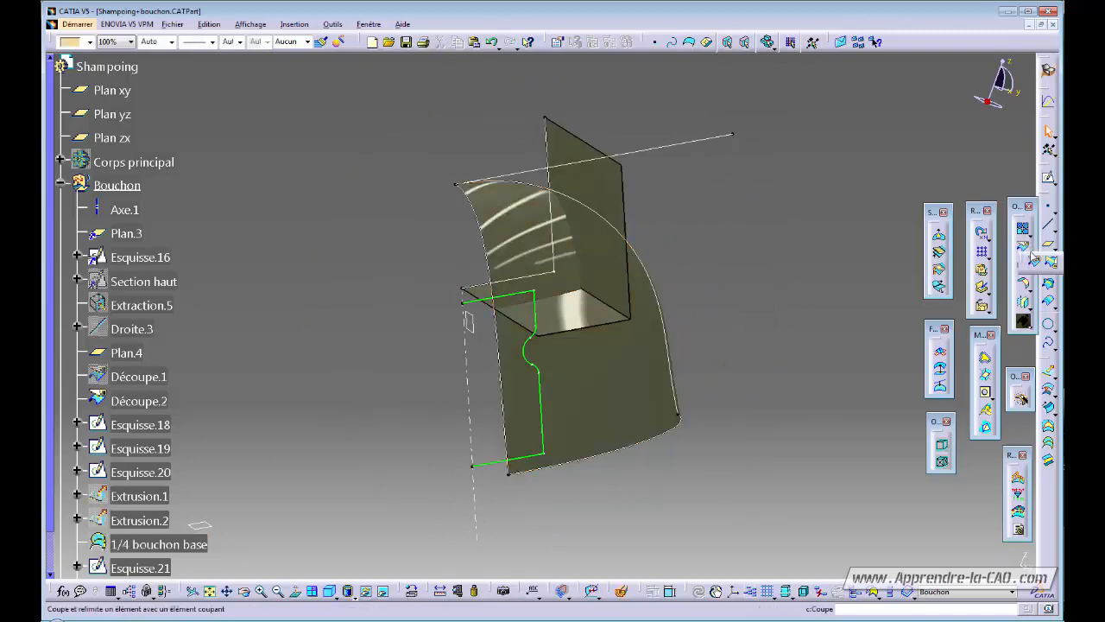
click(1048, 263)
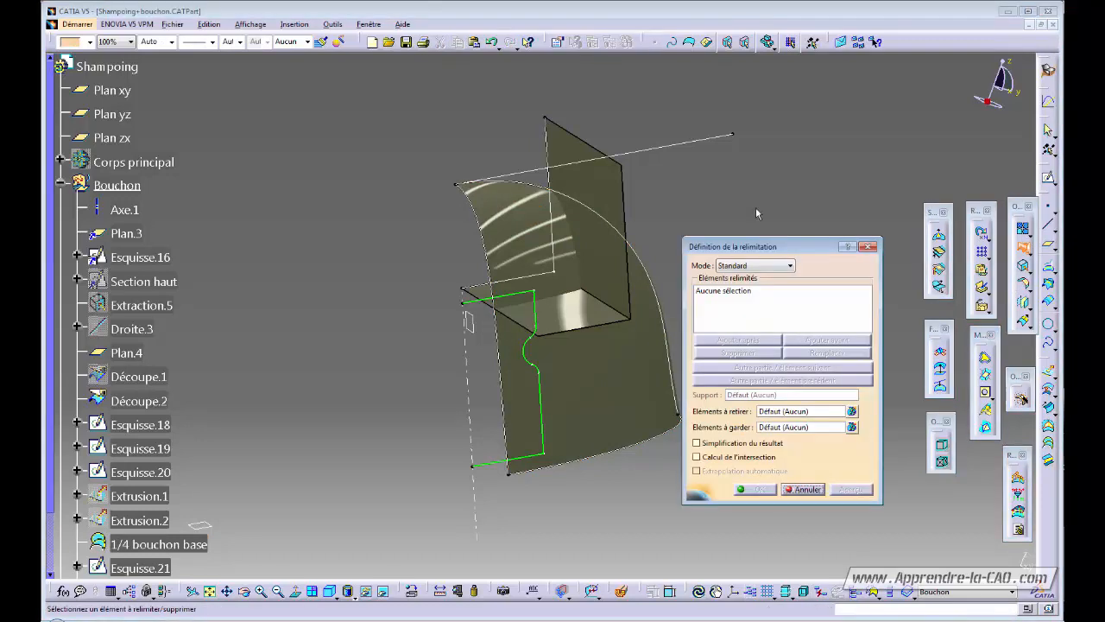
click(158, 544)
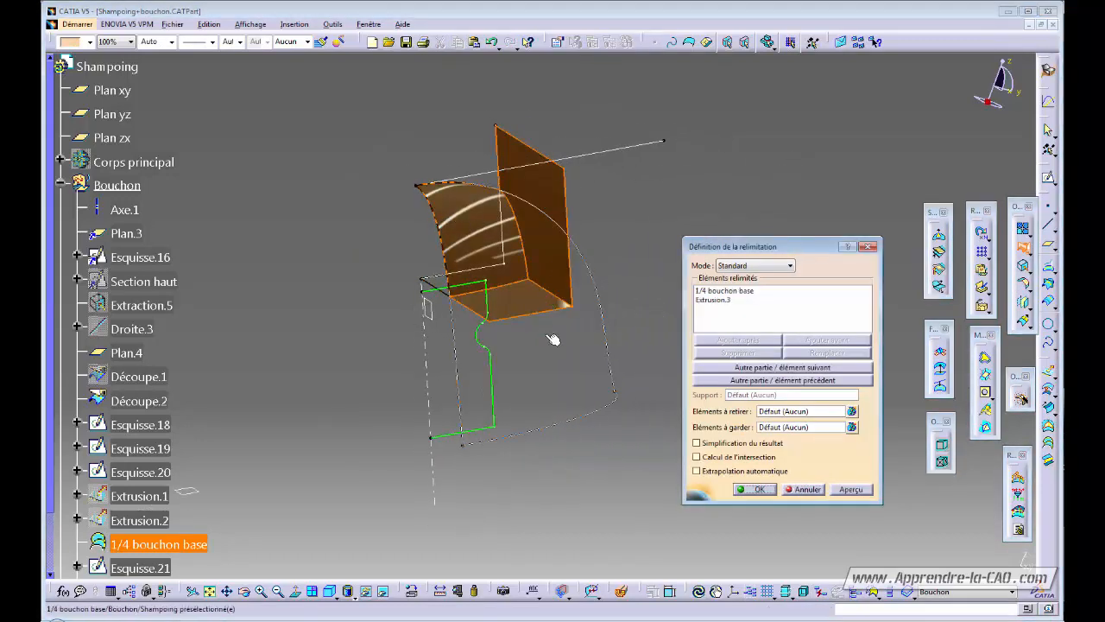
click(724, 291)
click(782, 368)
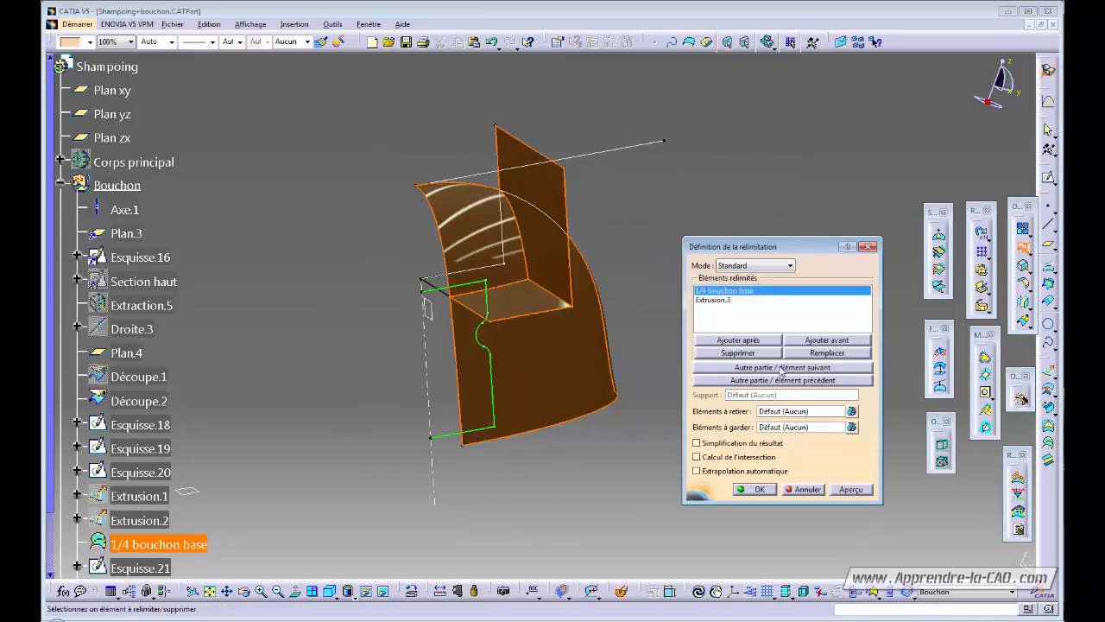
click(776, 368)
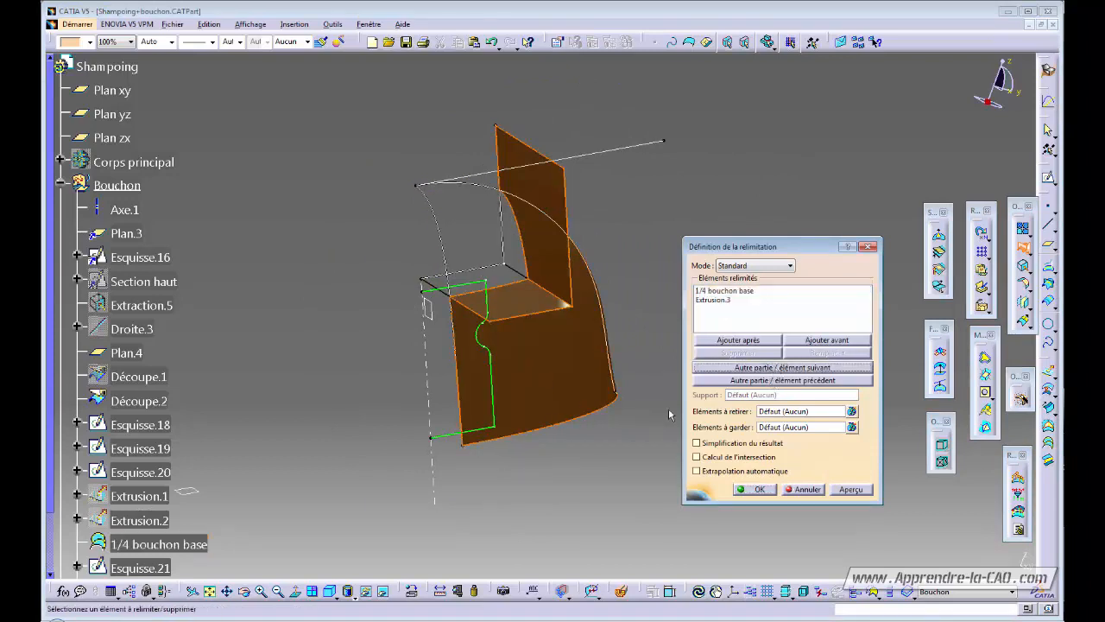
click(719, 301)
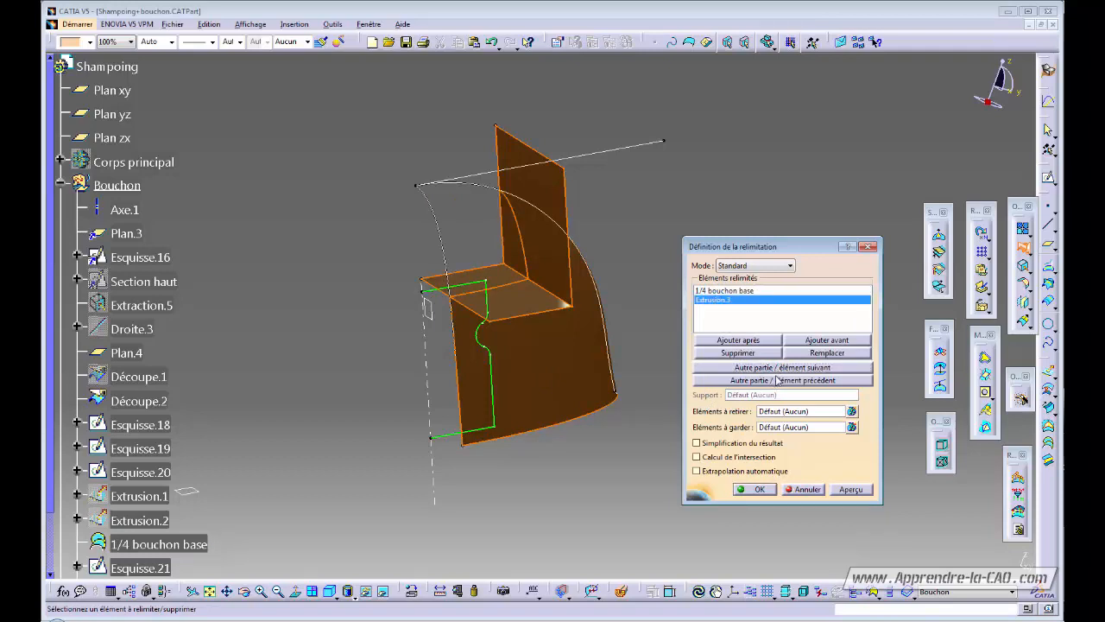
click(771, 381)
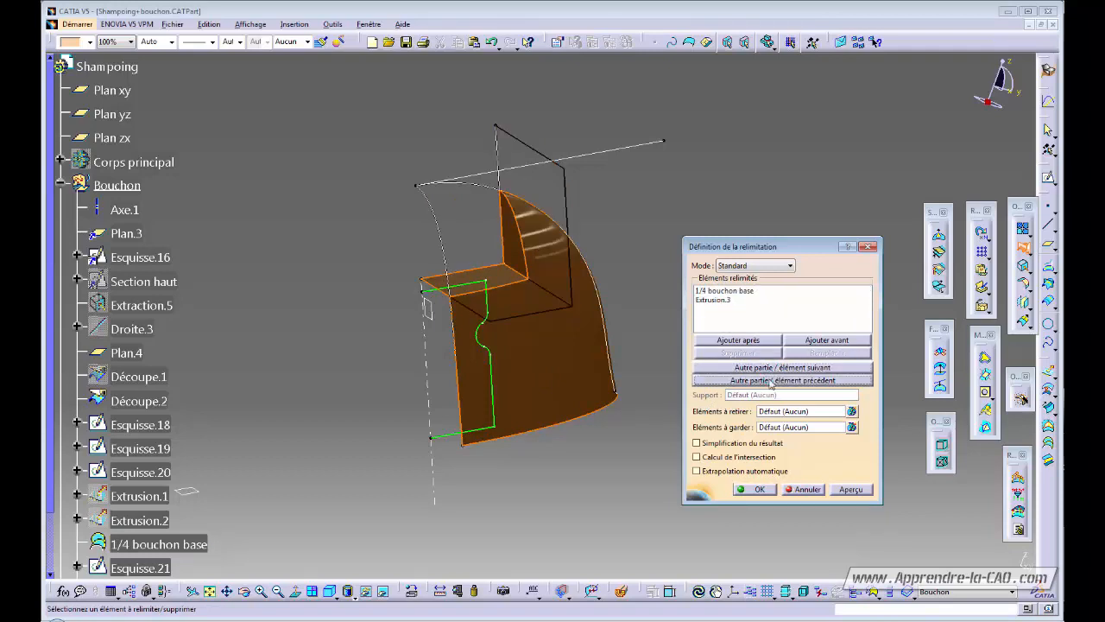
click(760, 490)
middle_drag(618, 240, 509, 219)
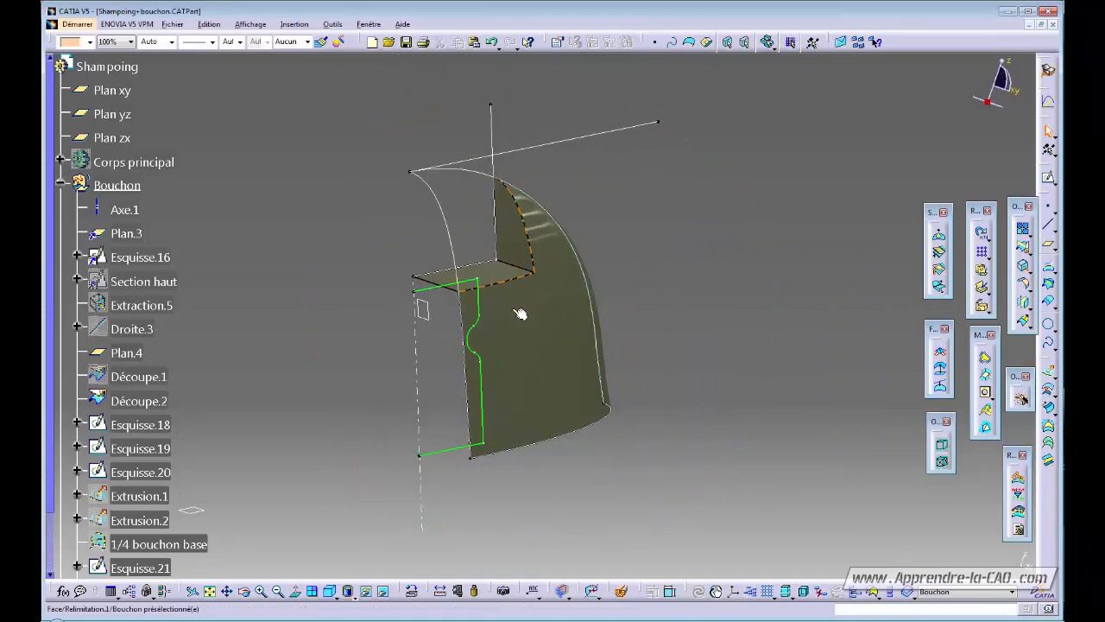
middle_drag(521, 314, 501, 204)
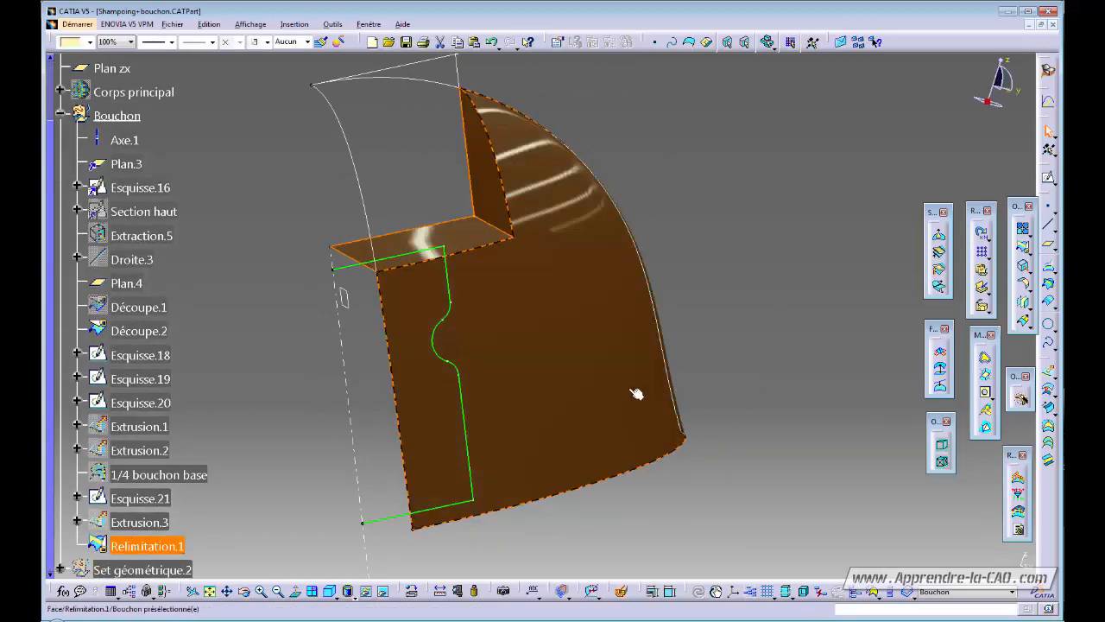
middle_drag(760, 268, 735, 338)
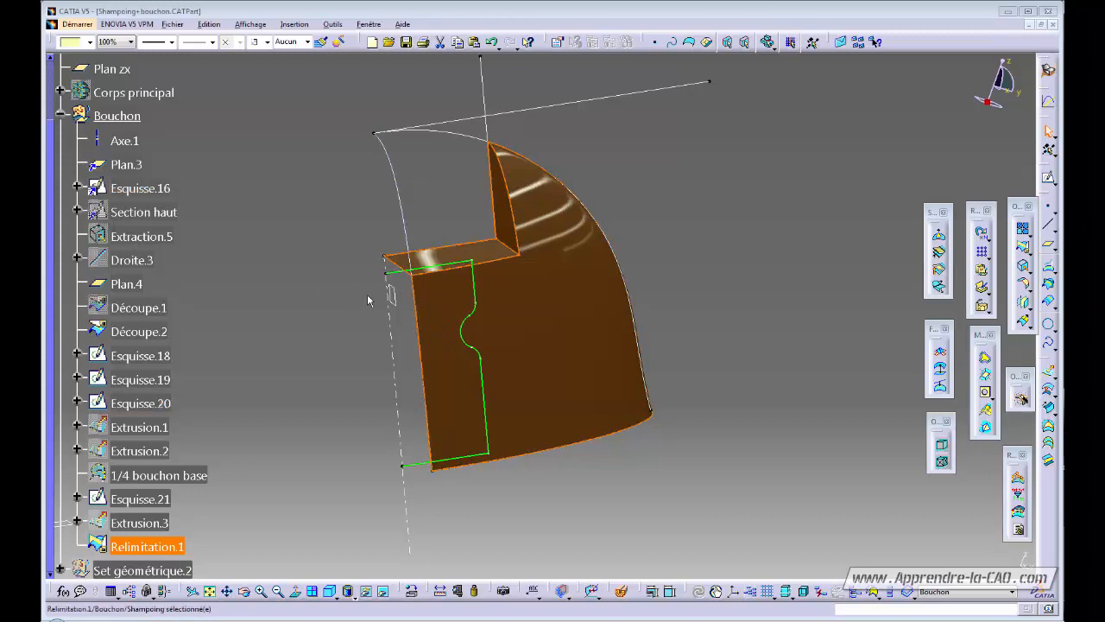
click(383, 325)
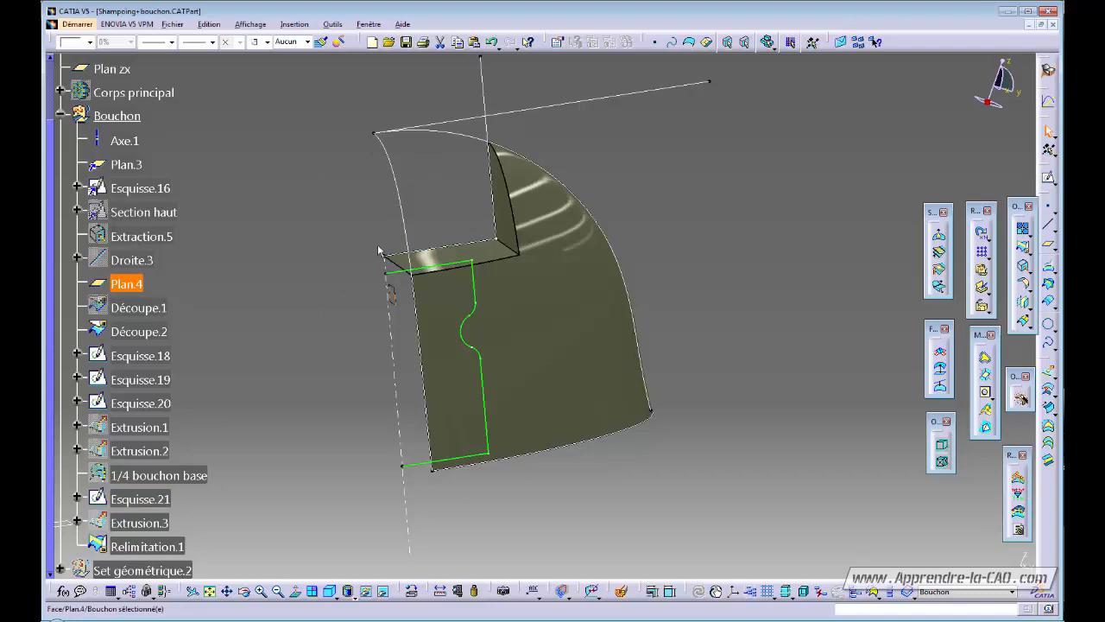
click(336, 314)
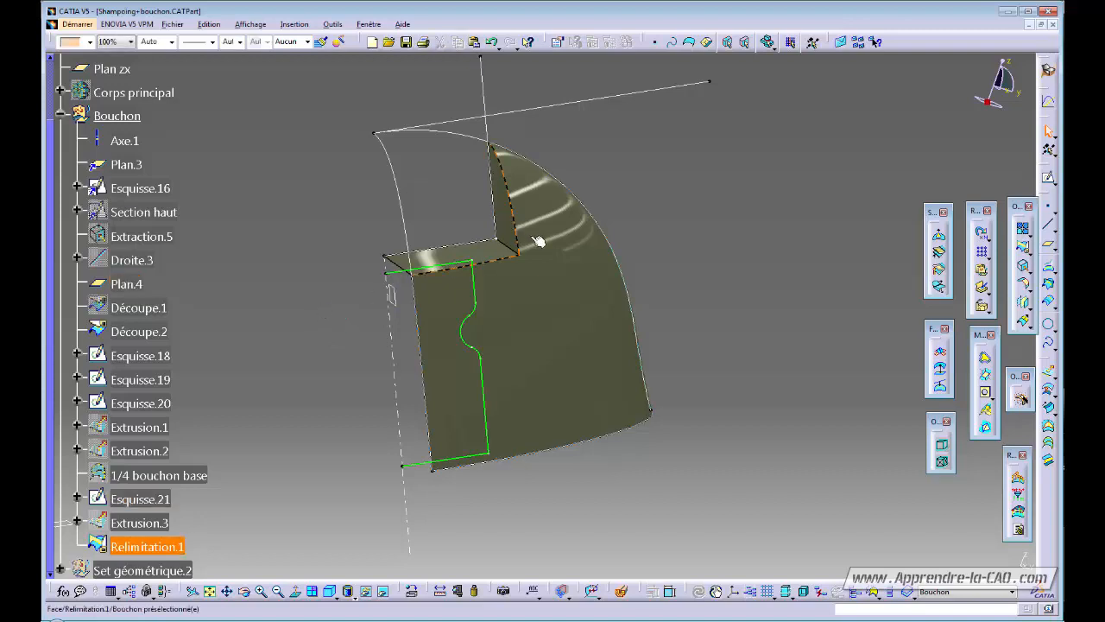
Step: Mirror the trimmed surface Relimitation.1 about Plan yz
click(168, 545)
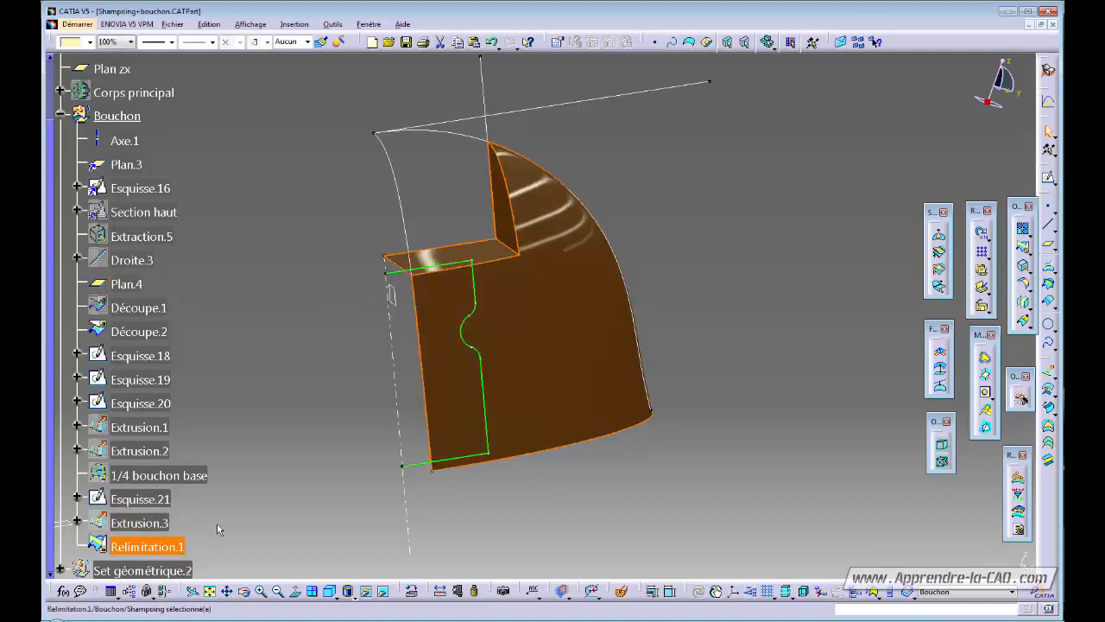
click(1024, 302)
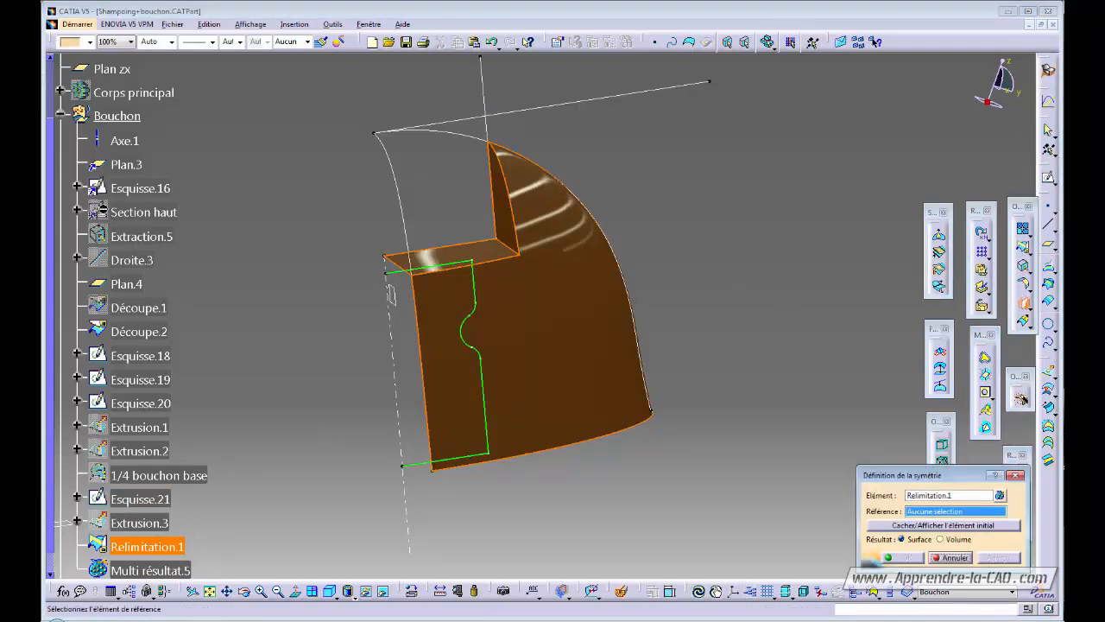
scroll(49, 204, up, 3)
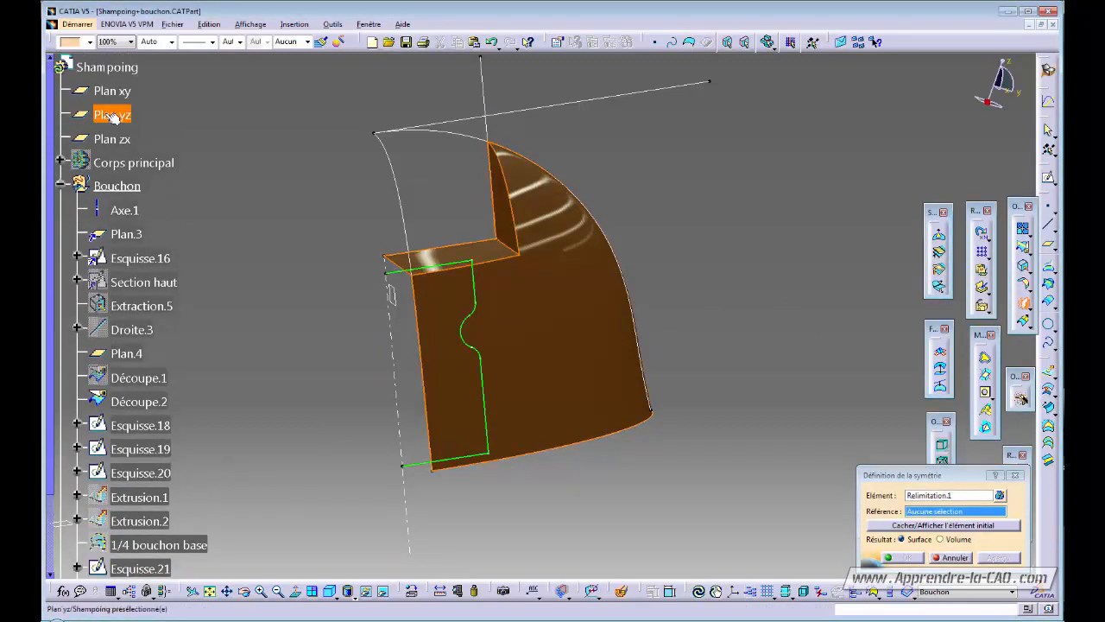
click(106, 117)
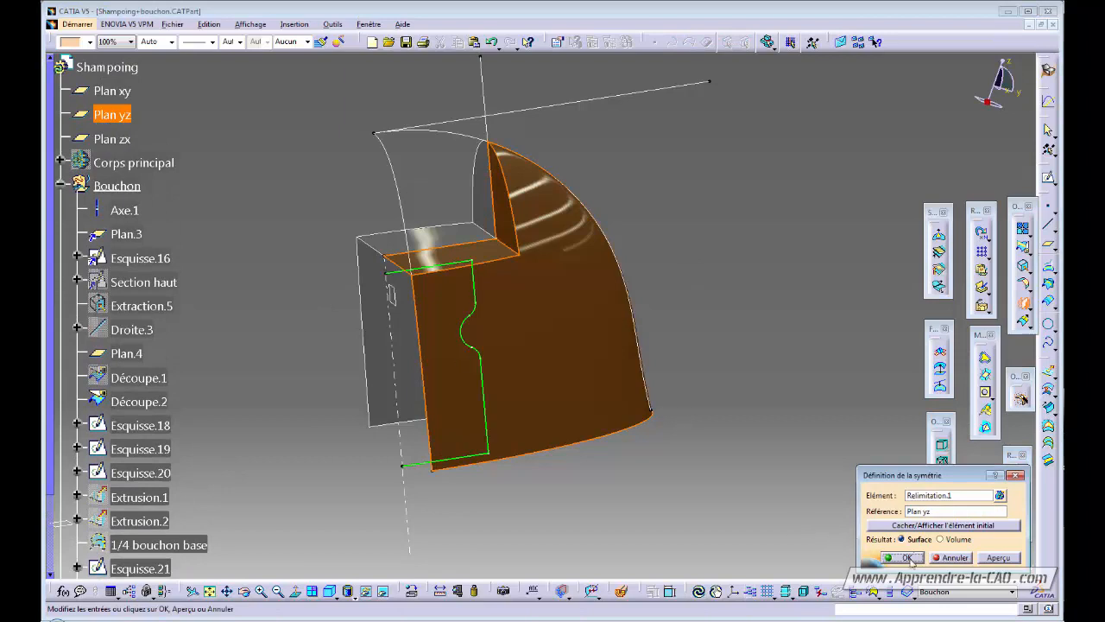
click(907, 557)
ctrl+middle_drag(730, 351, 420, 404)
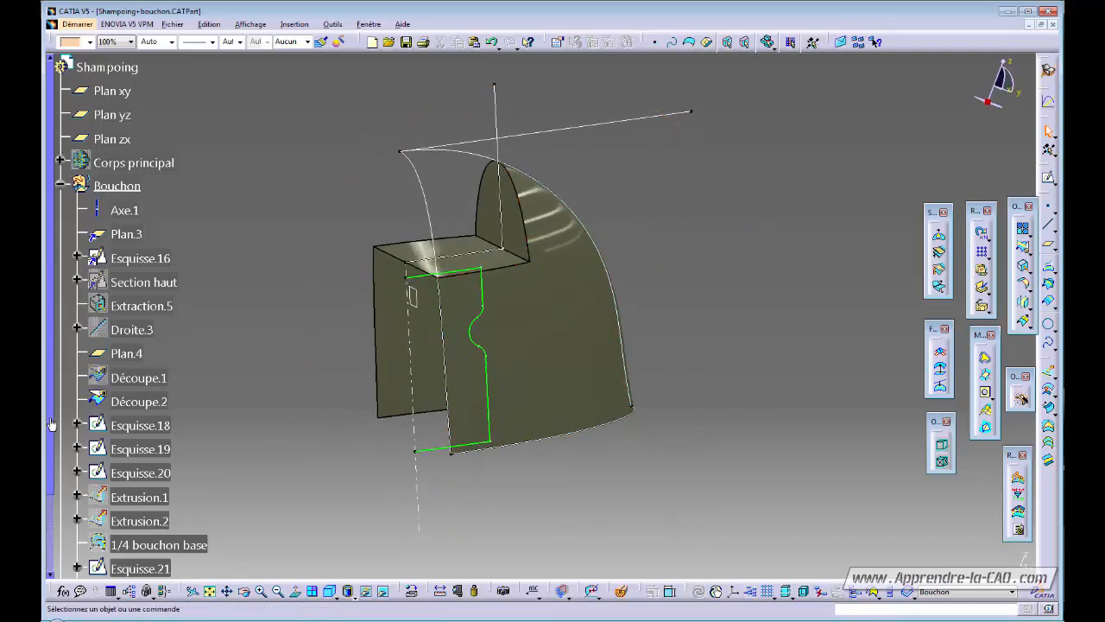
Step: Set up a join of the trimmed surface Relimitation.1 and its mirrored copy Symétrie.2
scroll(52, 423, down, 2)
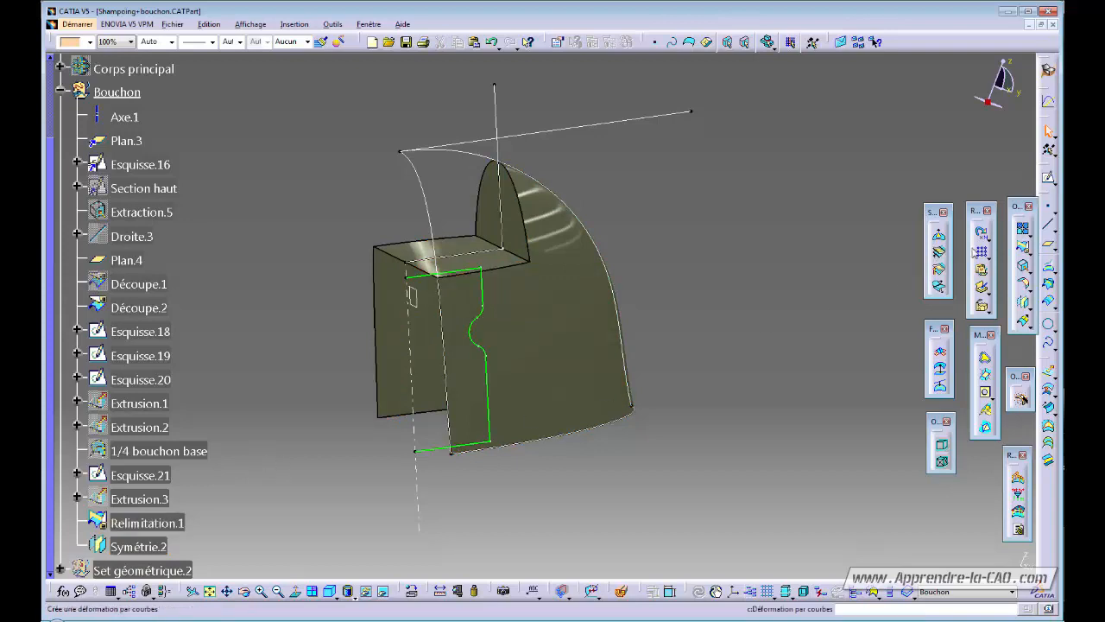
click(1022, 229)
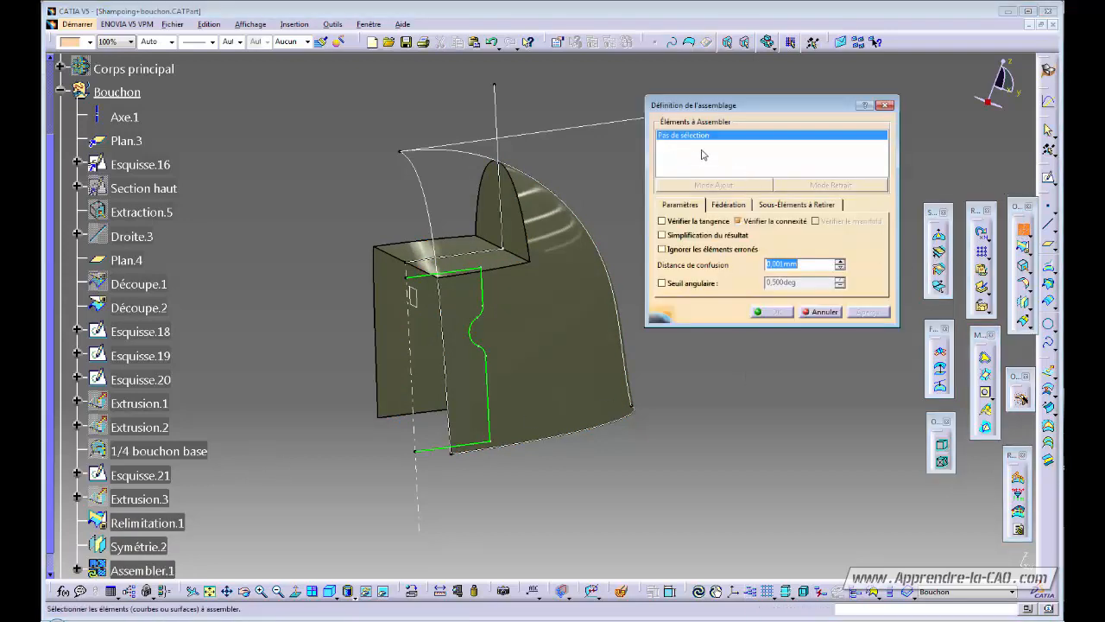
click(148, 523)
click(140, 546)
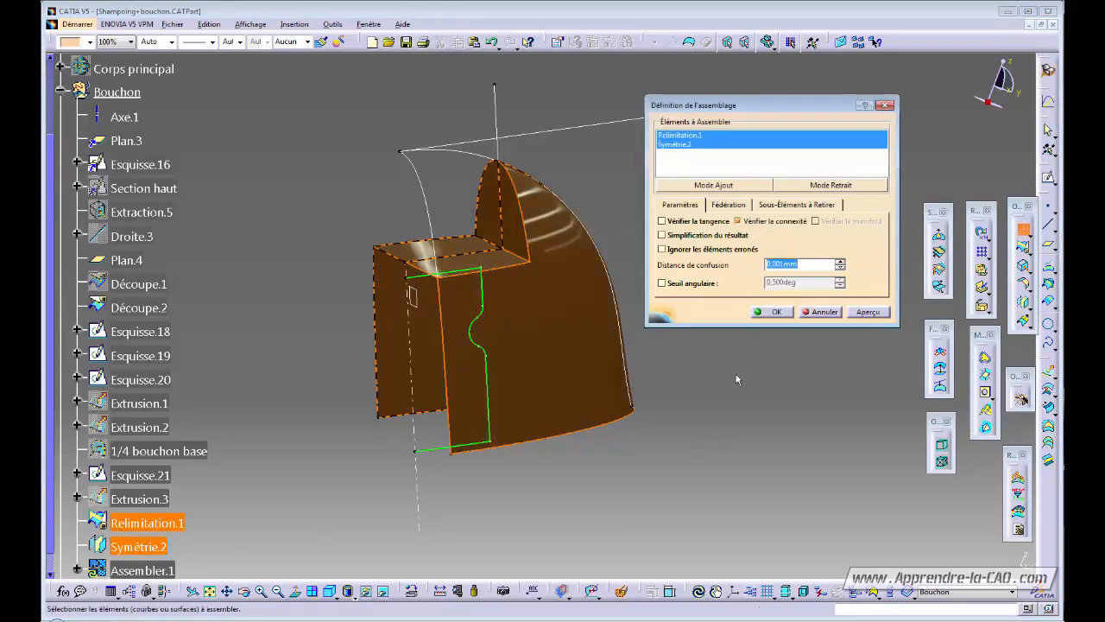
Step: Try previewing the join with tangency checking enabled, and inspect the edges around the cap's notch
click(678, 223)
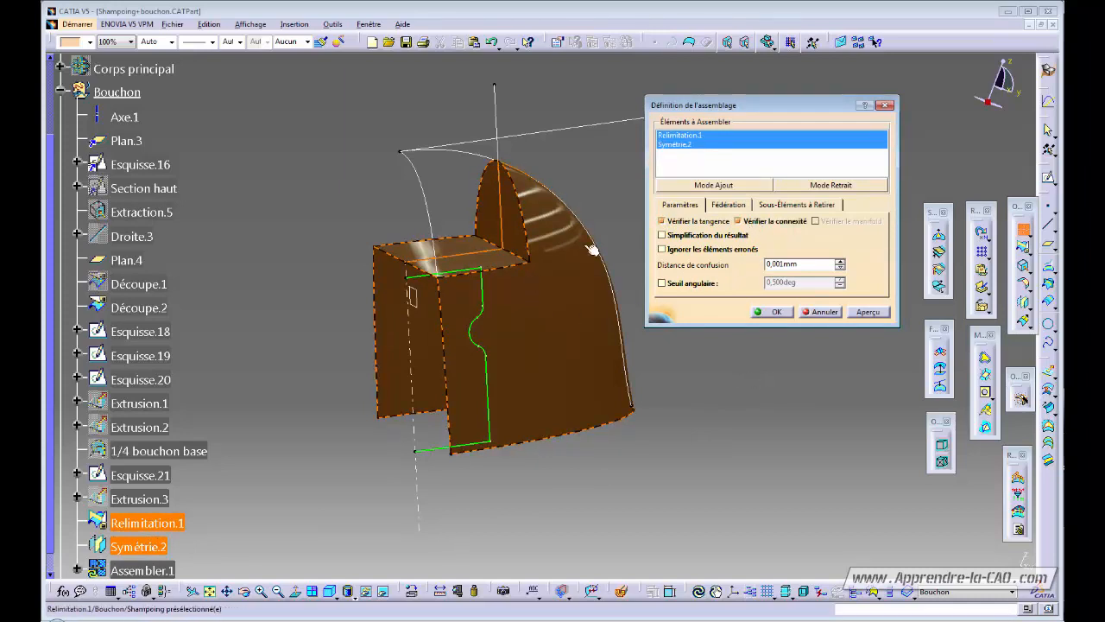
middle_drag(589, 354, 620, 301)
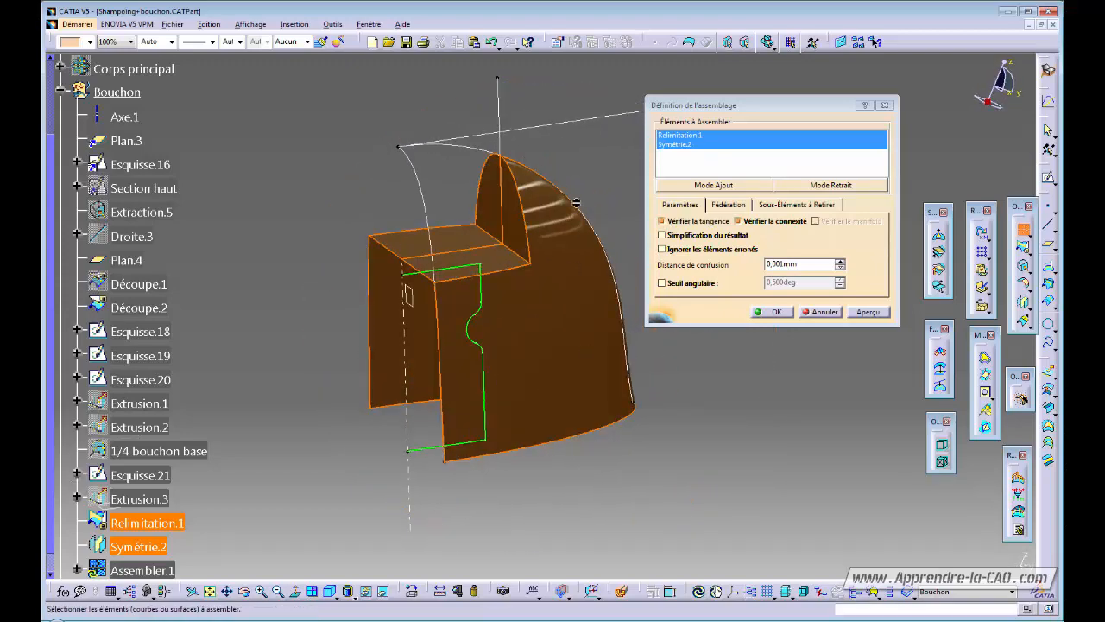
middle_drag(576, 203, 587, 204)
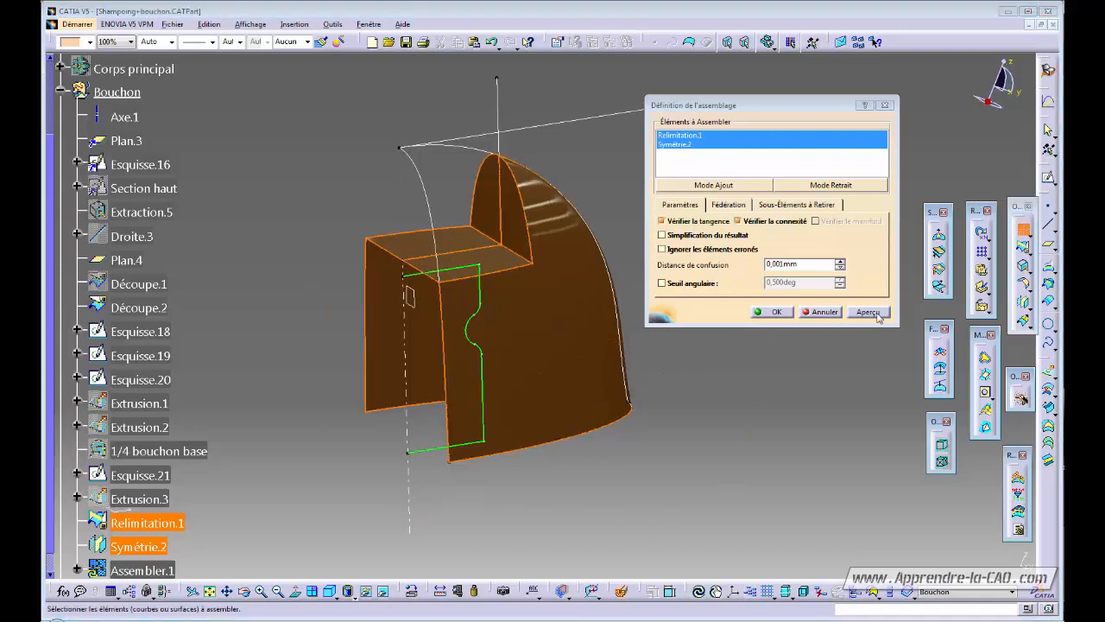
click(867, 311)
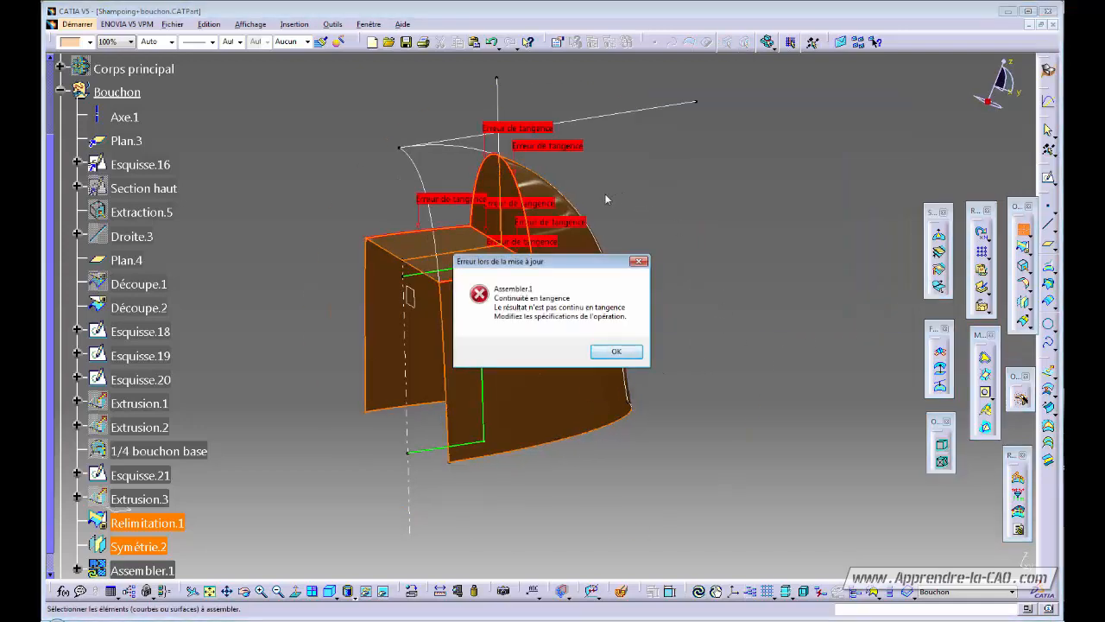
click(616, 353)
middle_drag(609, 287, 588, 262)
middle_drag(441, 321, 508, 321)
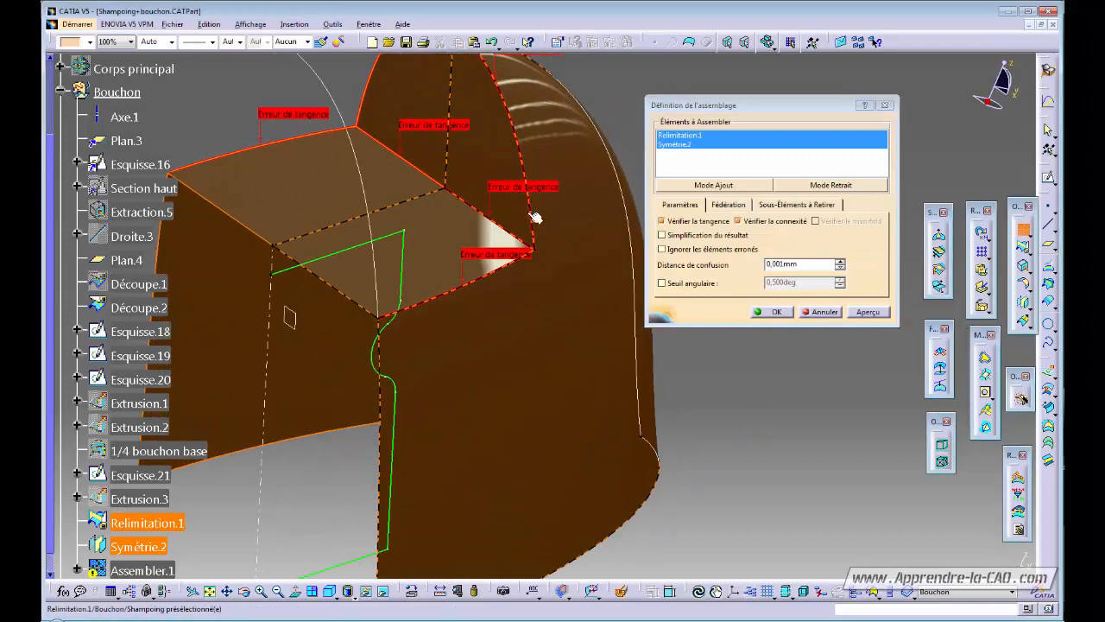
middle_drag(504, 230, 474, 249)
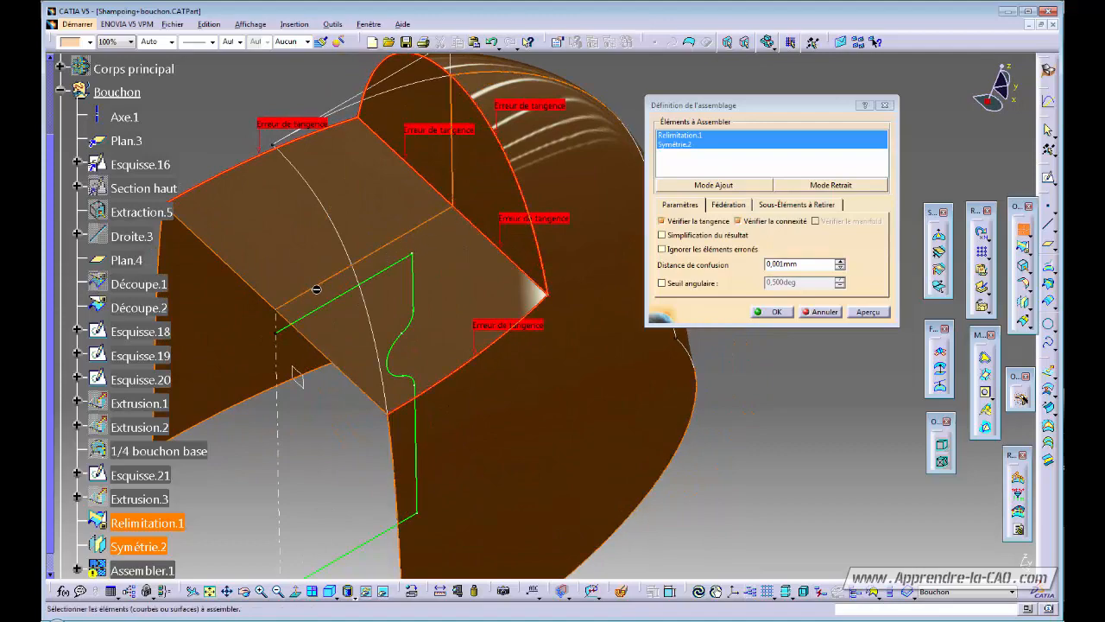
middle_drag(457, 111, 479, 341)
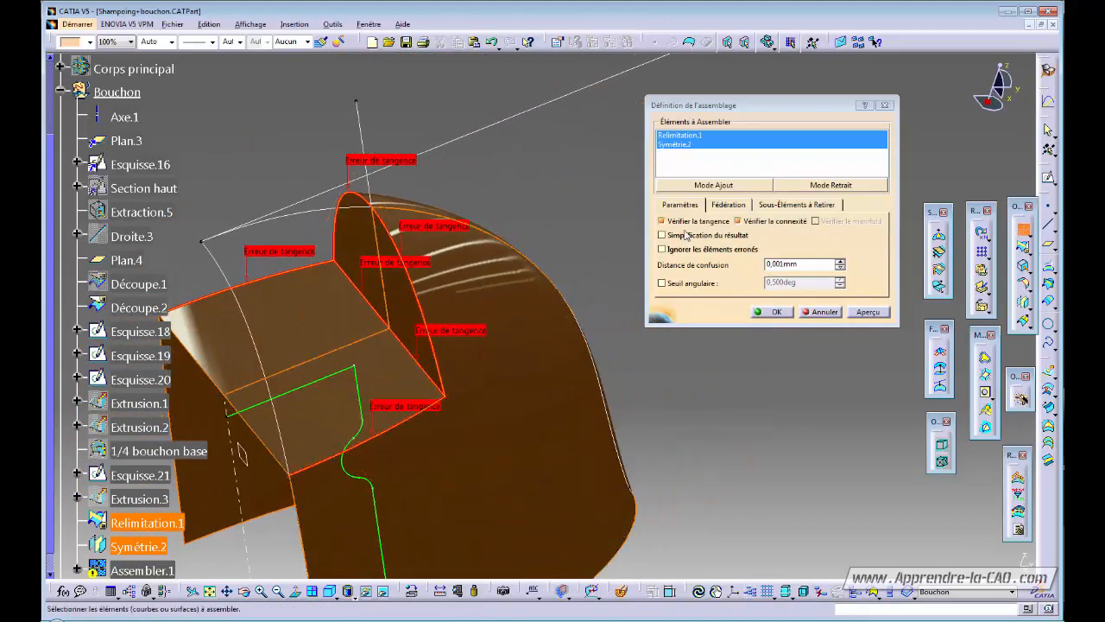
Step: Disable the tangency check, preview the join of the two cap surfaces and complete it with connexity checking only
click(663, 221)
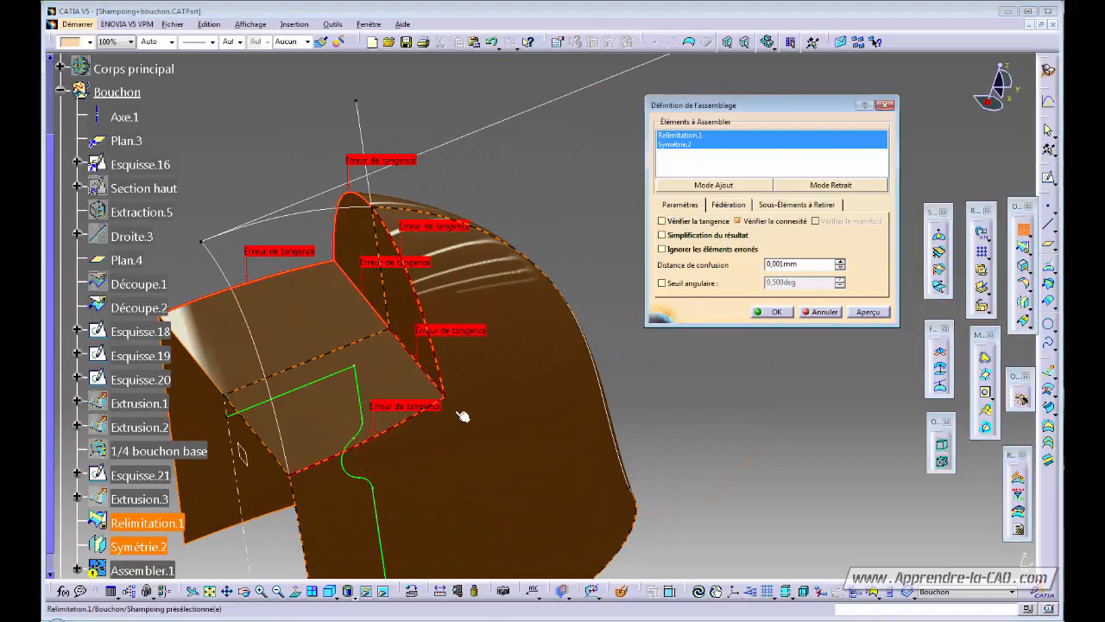
middle_drag(449, 319, 409, 336)
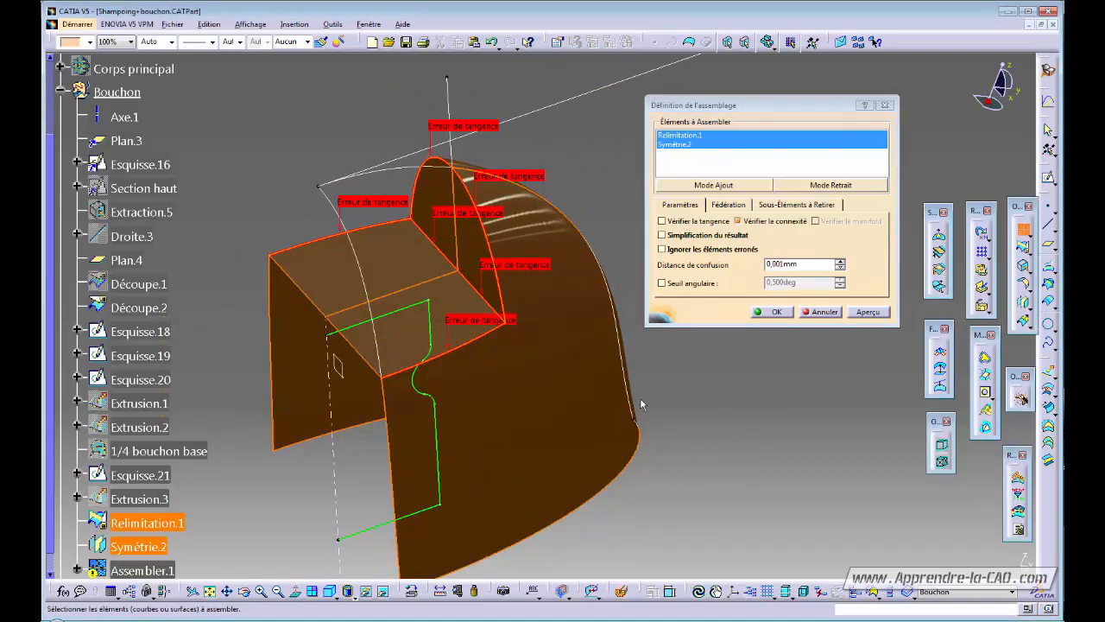
click(868, 312)
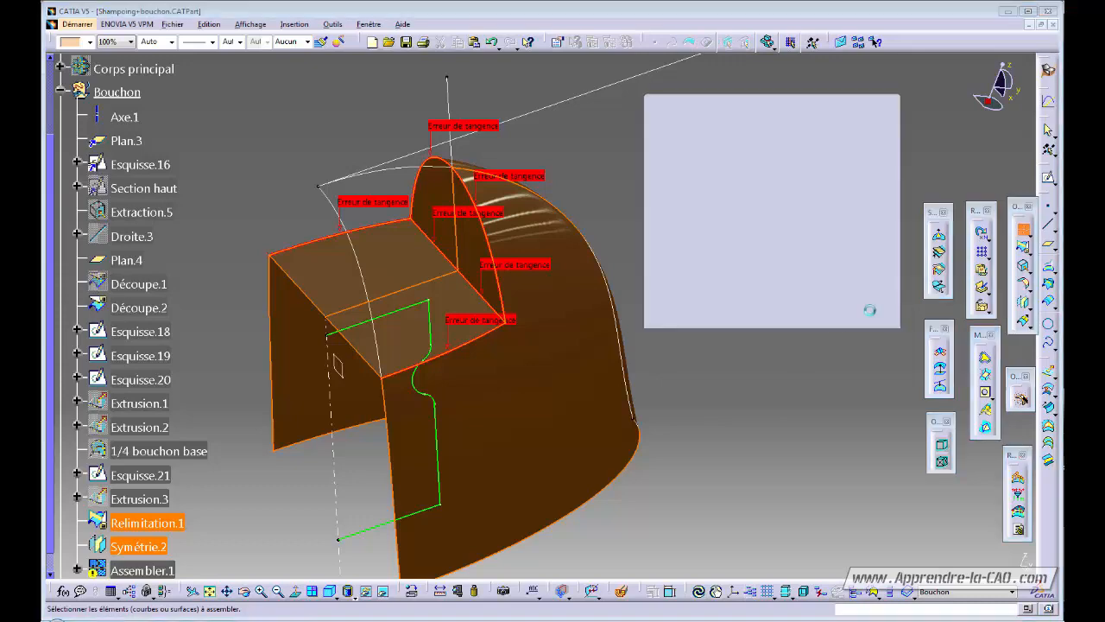
middle_drag(568, 380, 513, 364)
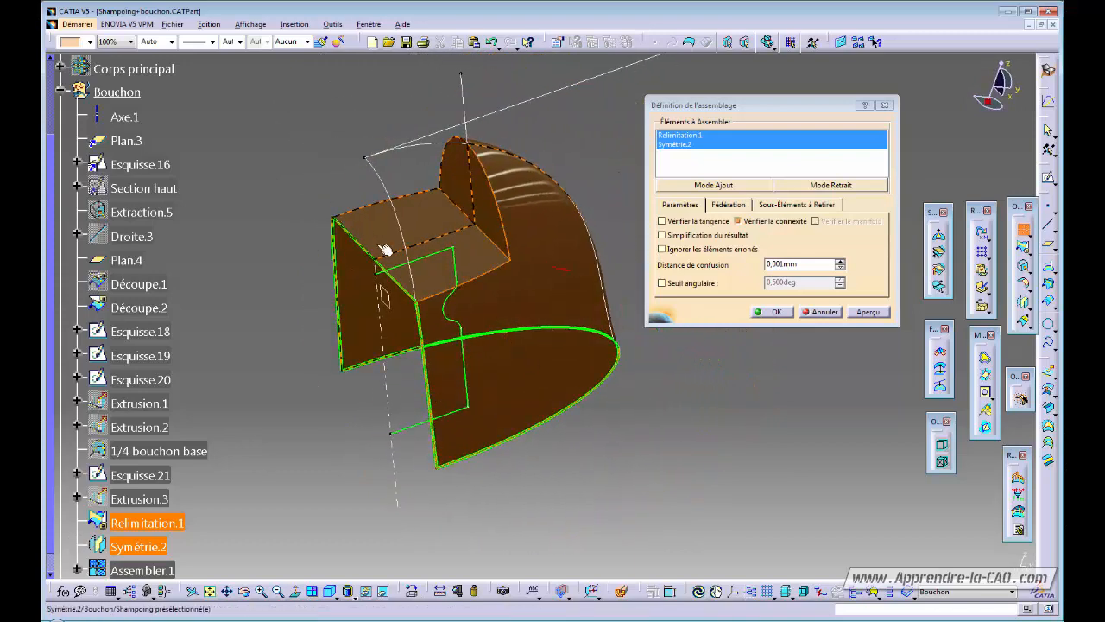
middle_drag(526, 412, 557, 350)
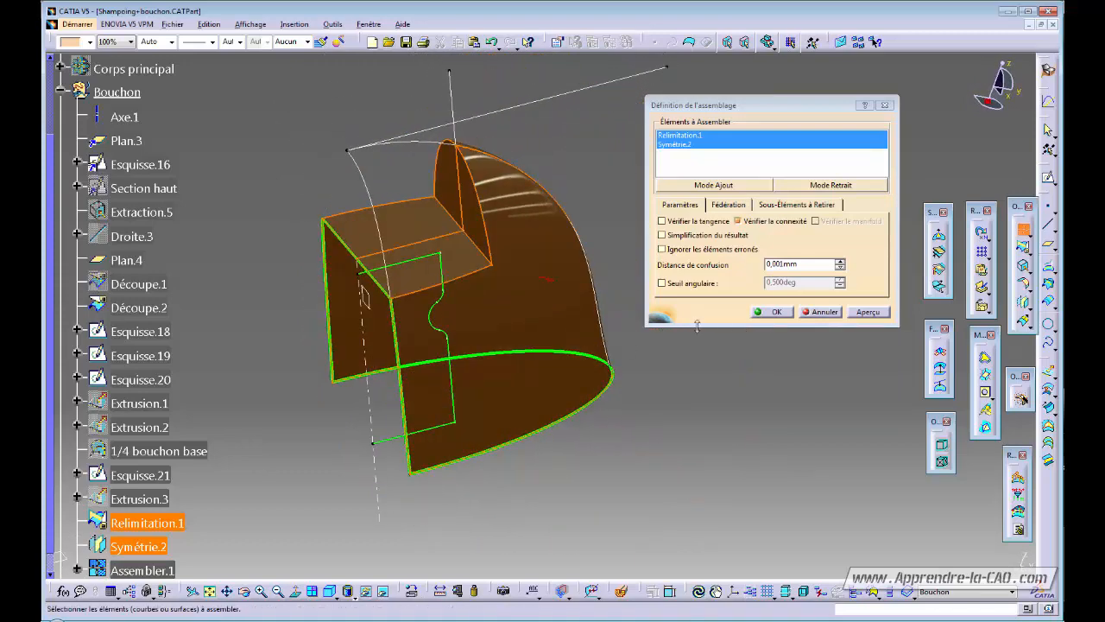
click(775, 312)
mouse_move(478, 336)
middle_down()
mouse_move(691, 291)
mouse_move(503, 311)
mouse_move(495, 333)
middle_up()
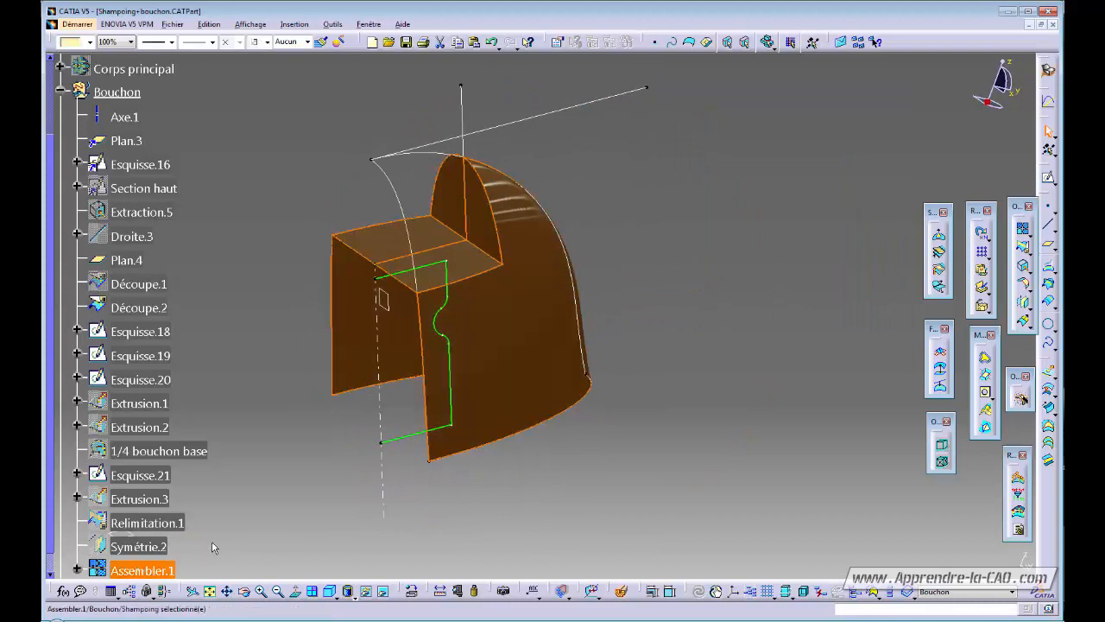
Step: Rename the joined surface Assembler.1 as 1/2 bouchon base
click(141, 570)
key(alt+Return)
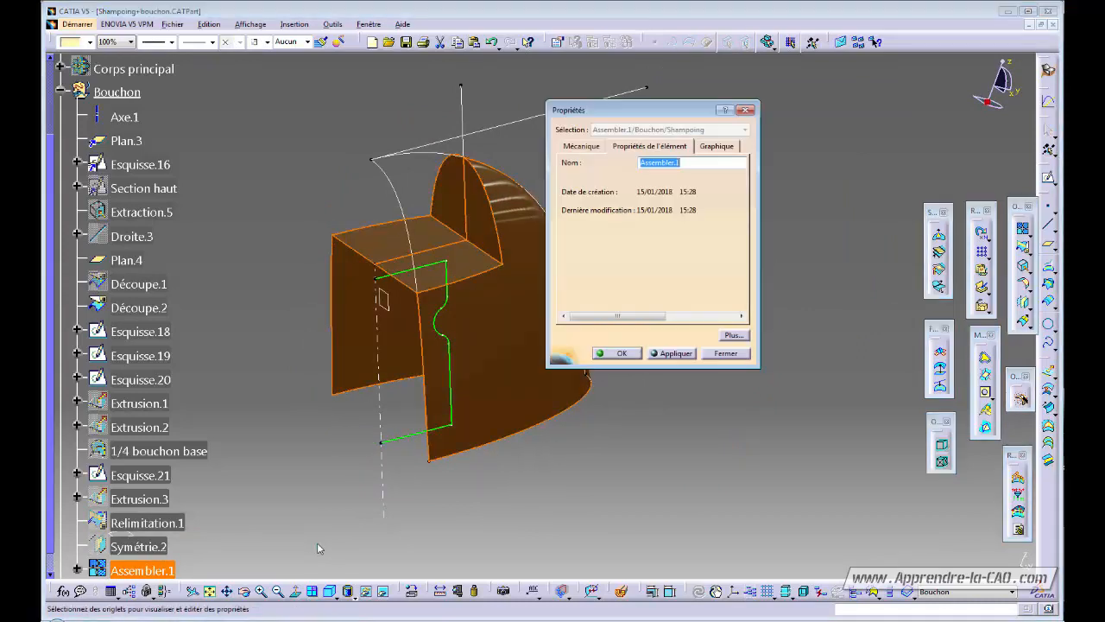
text(1/2 bouchon base)
key(Return)
middle_drag(651, 184, 746, 309)
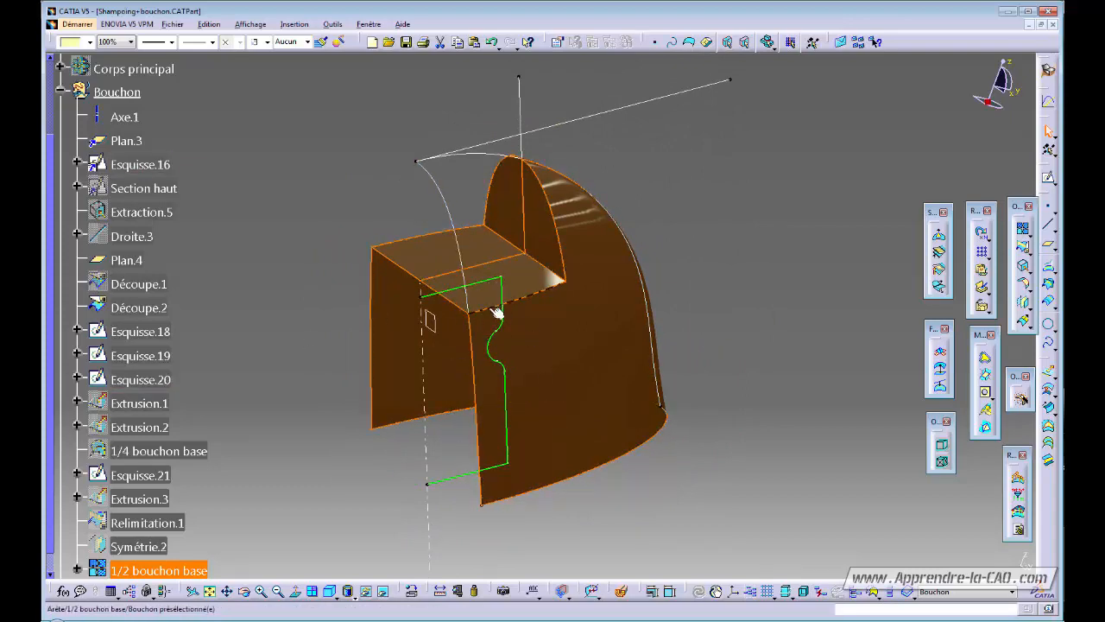
middle_drag(424, 385, 503, 413)
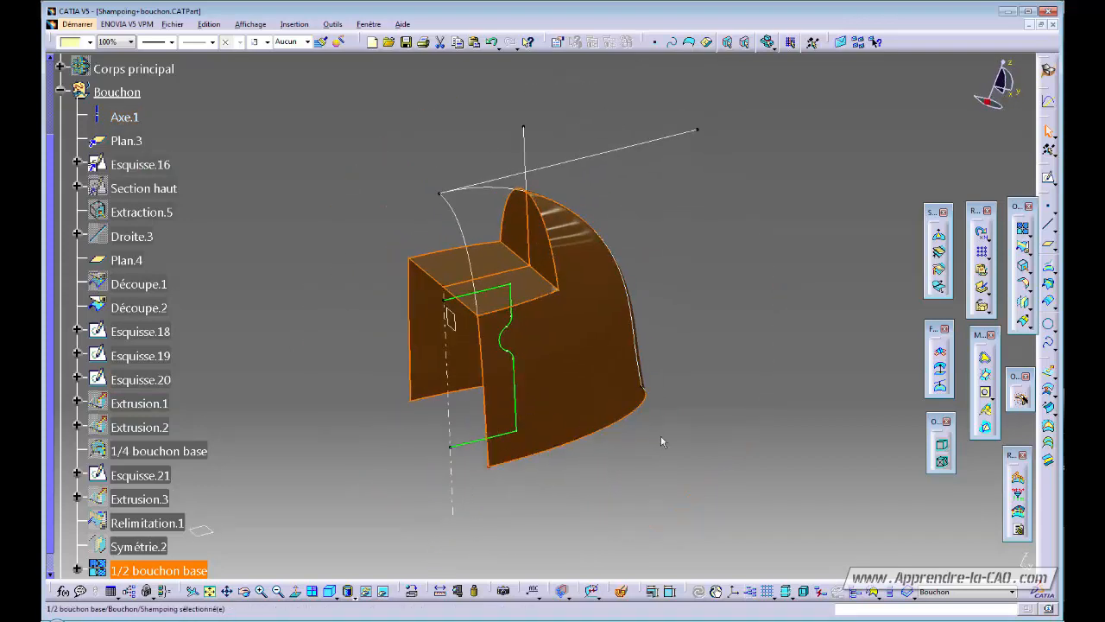
middle_drag(675, 440, 528, 380)
click(755, 285)
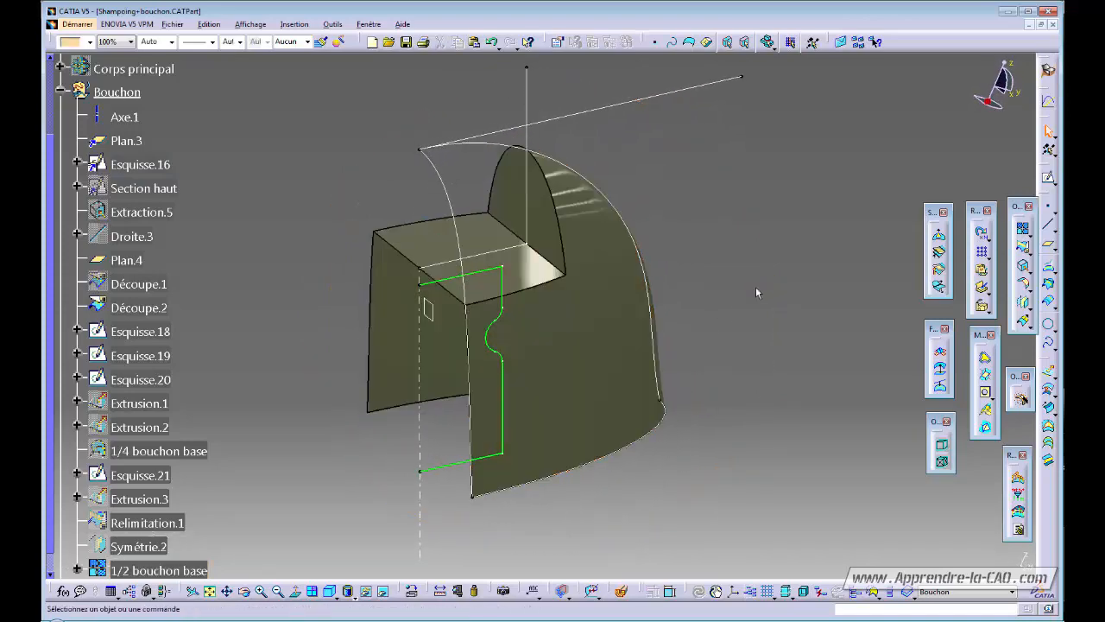